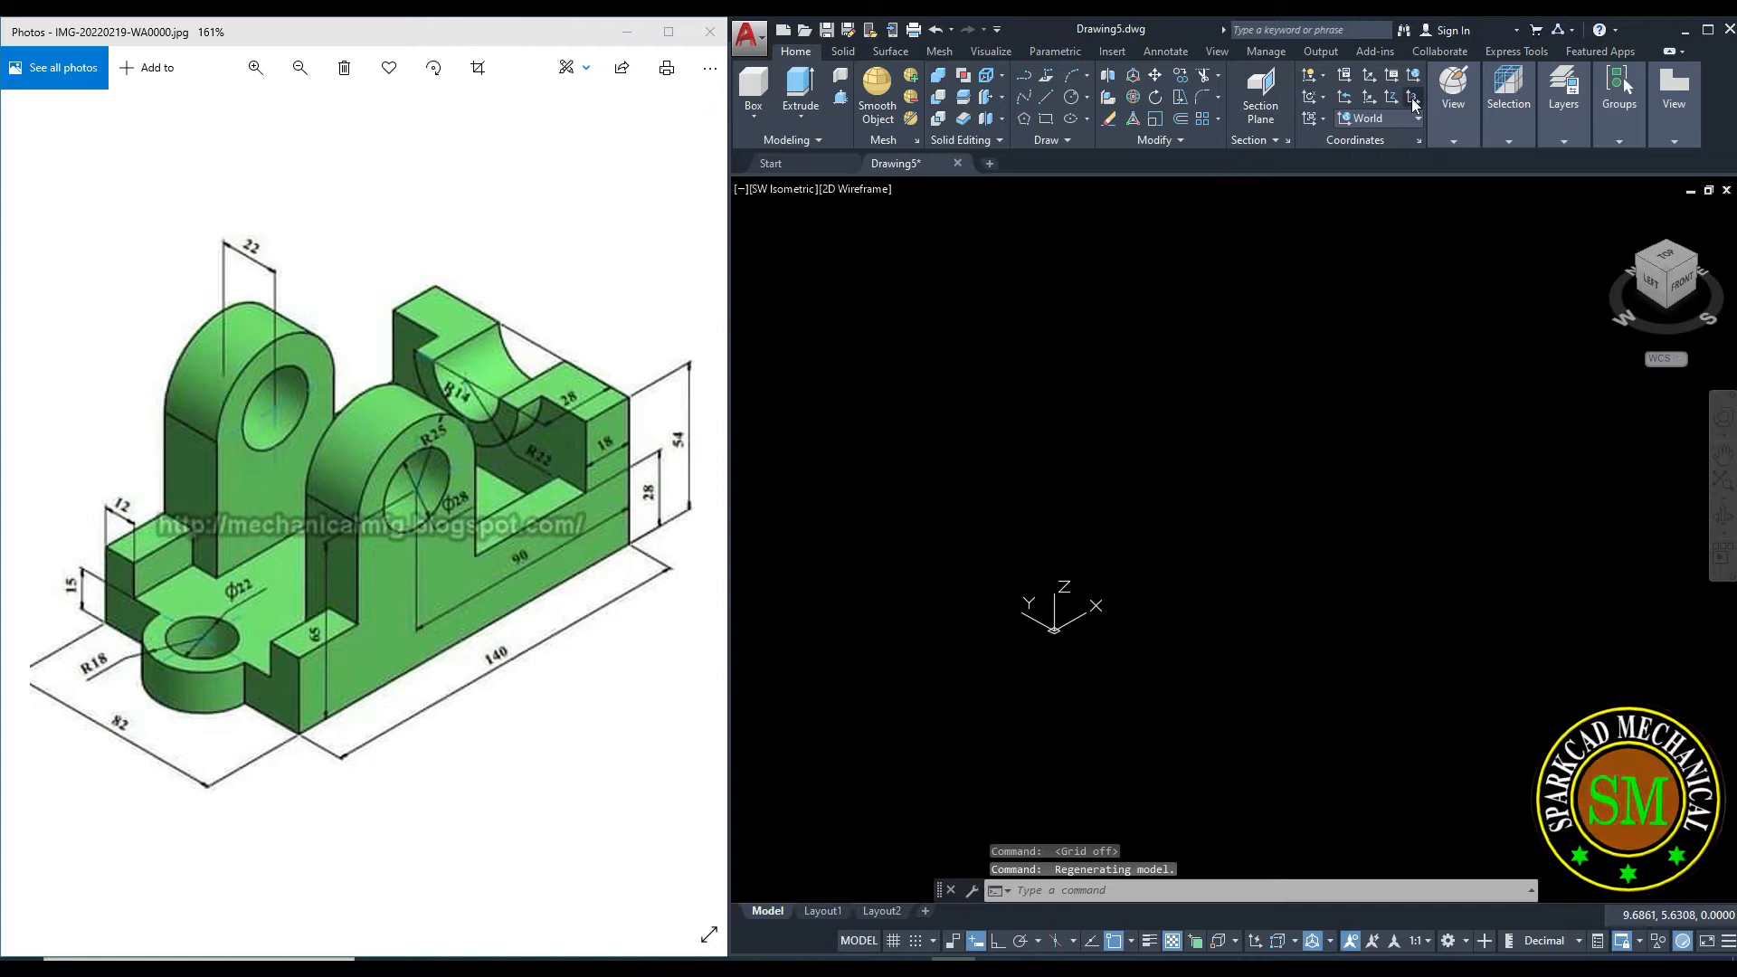
Define a three-point UCS with ortho on, pointing X vertically upward and Y horizontally along the part's width.
click(1138, 663)
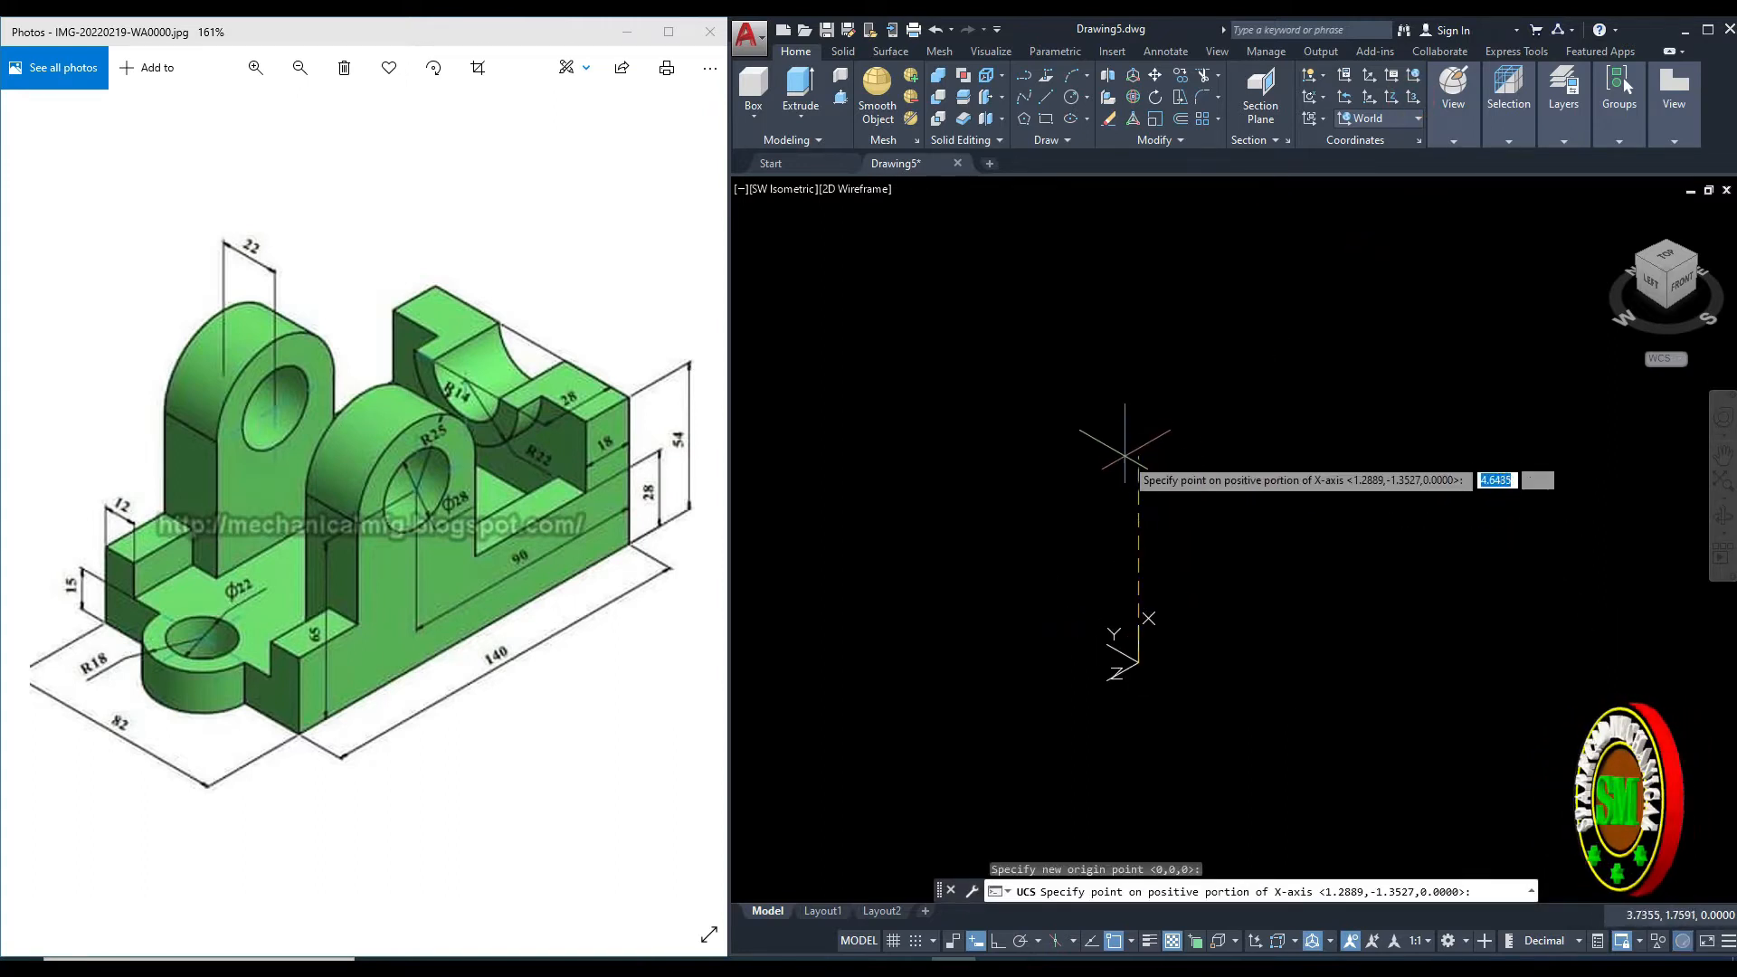
key(F8)
click(1126, 398)
click(947, 486)
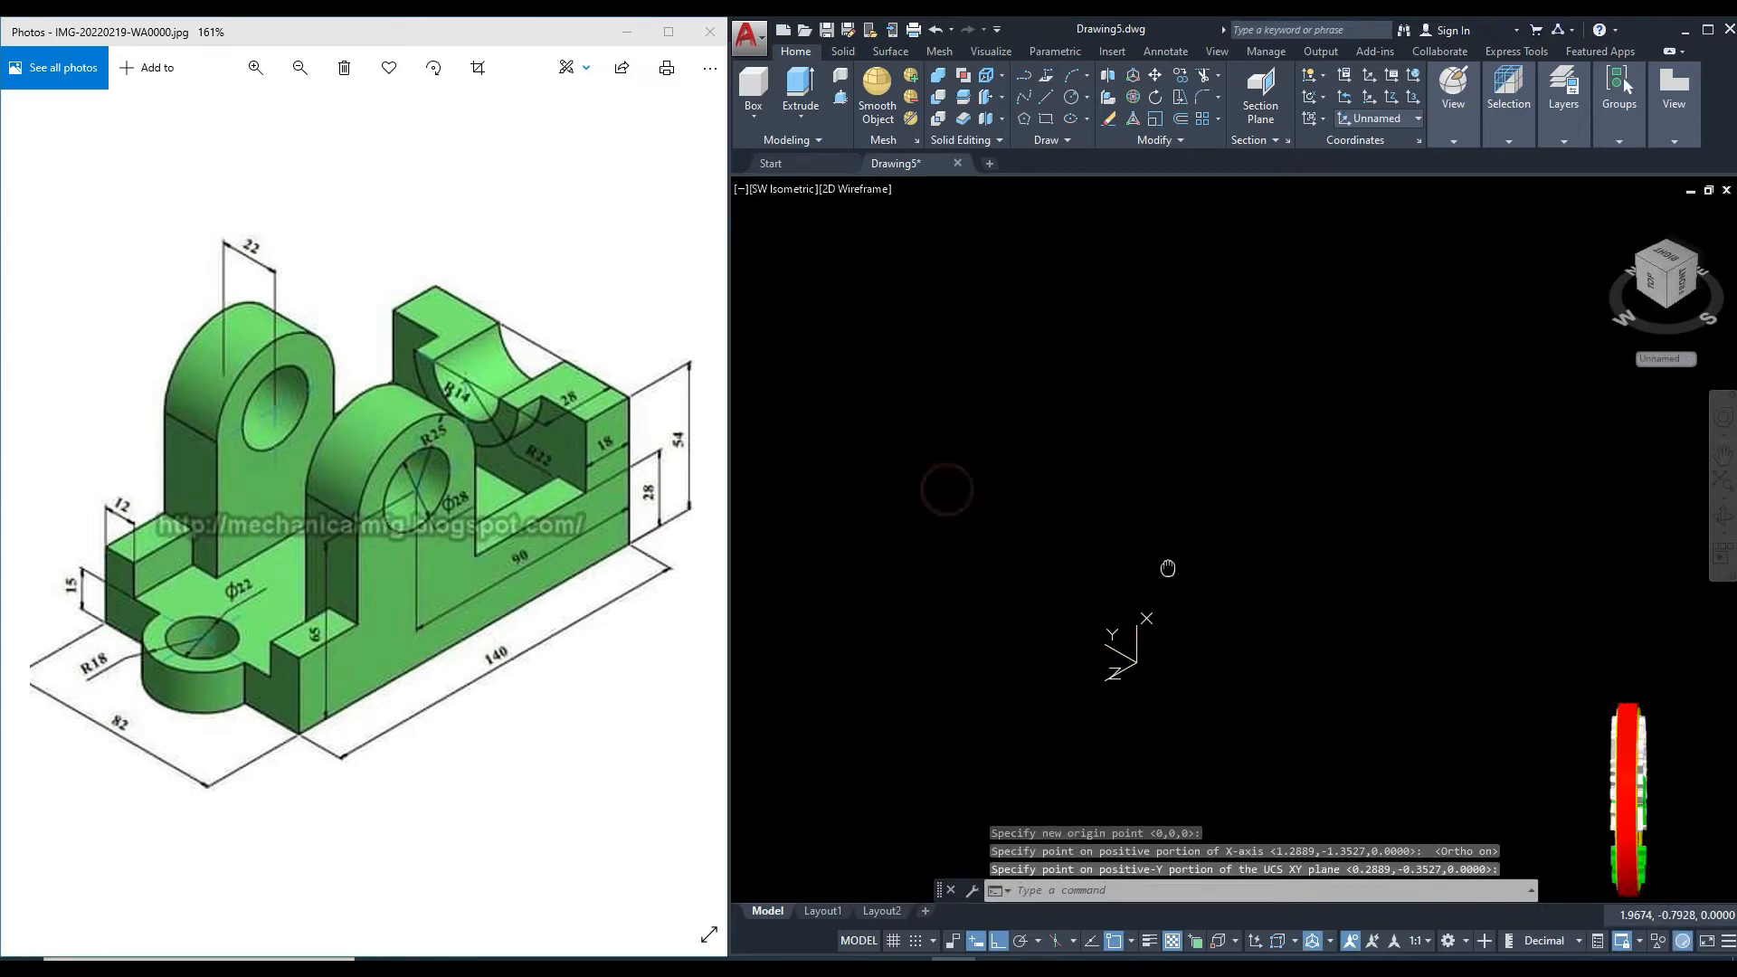
key(Escape)
key(Escape)
Draw a rectangle on the vertical plane by dimensions, with length 28 and width 82.
text(re)
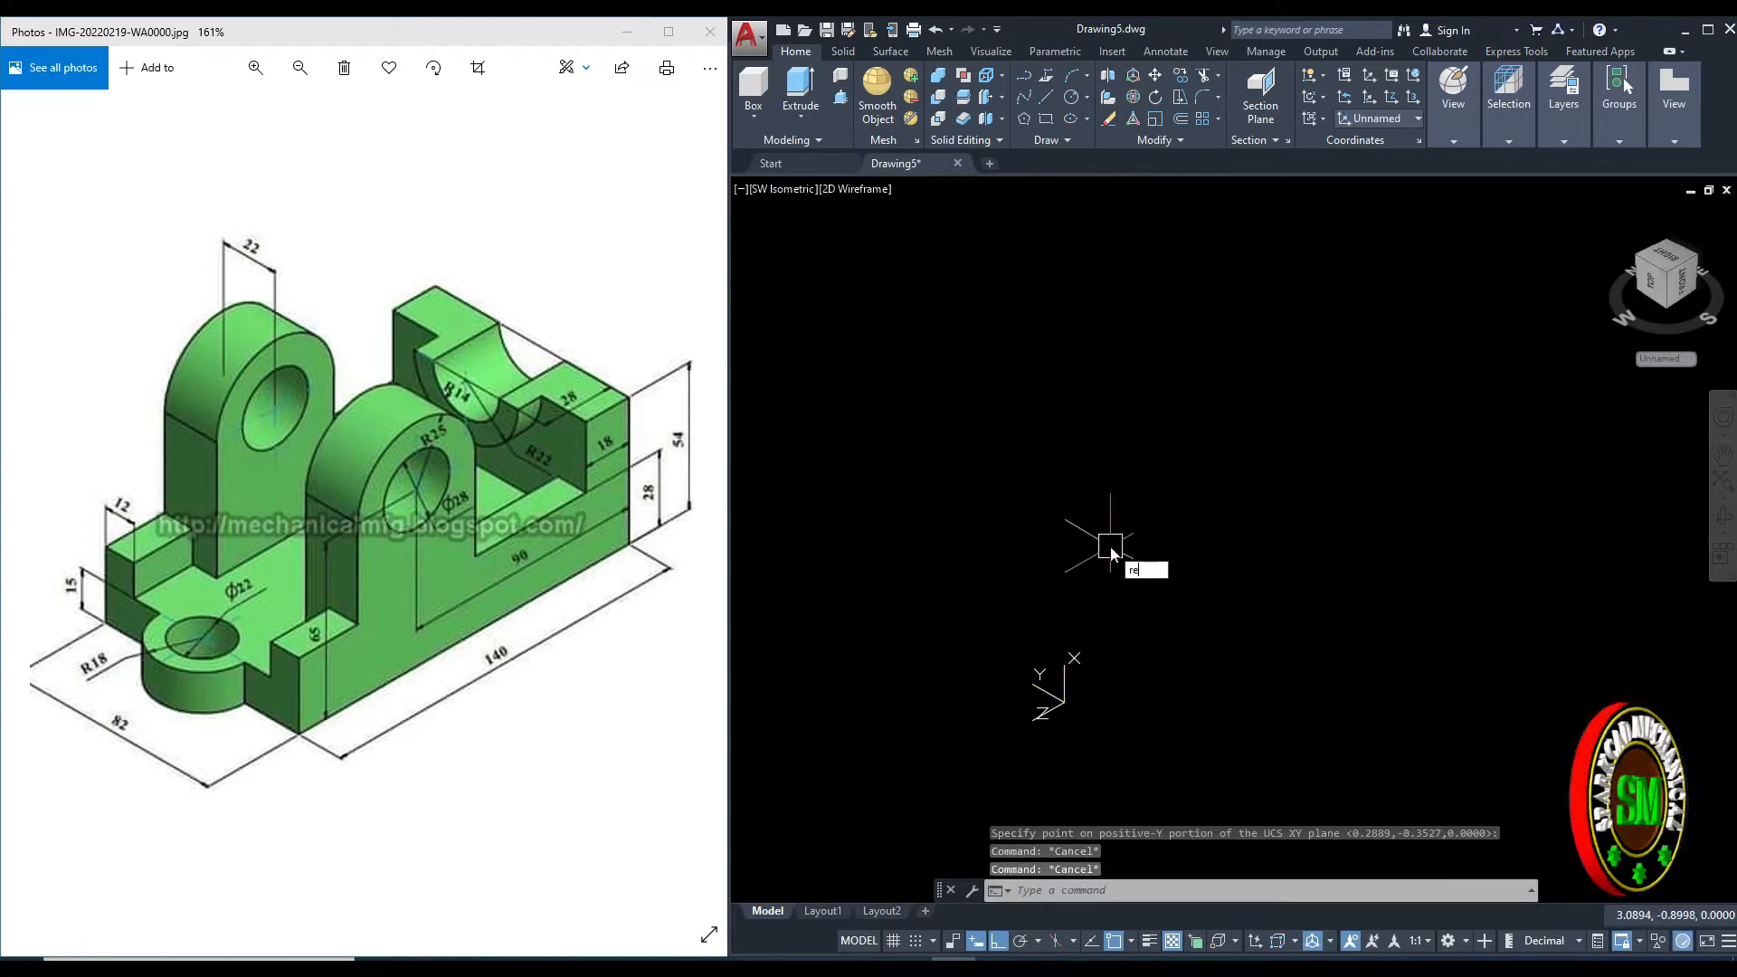
text(ctang)
key(Return)
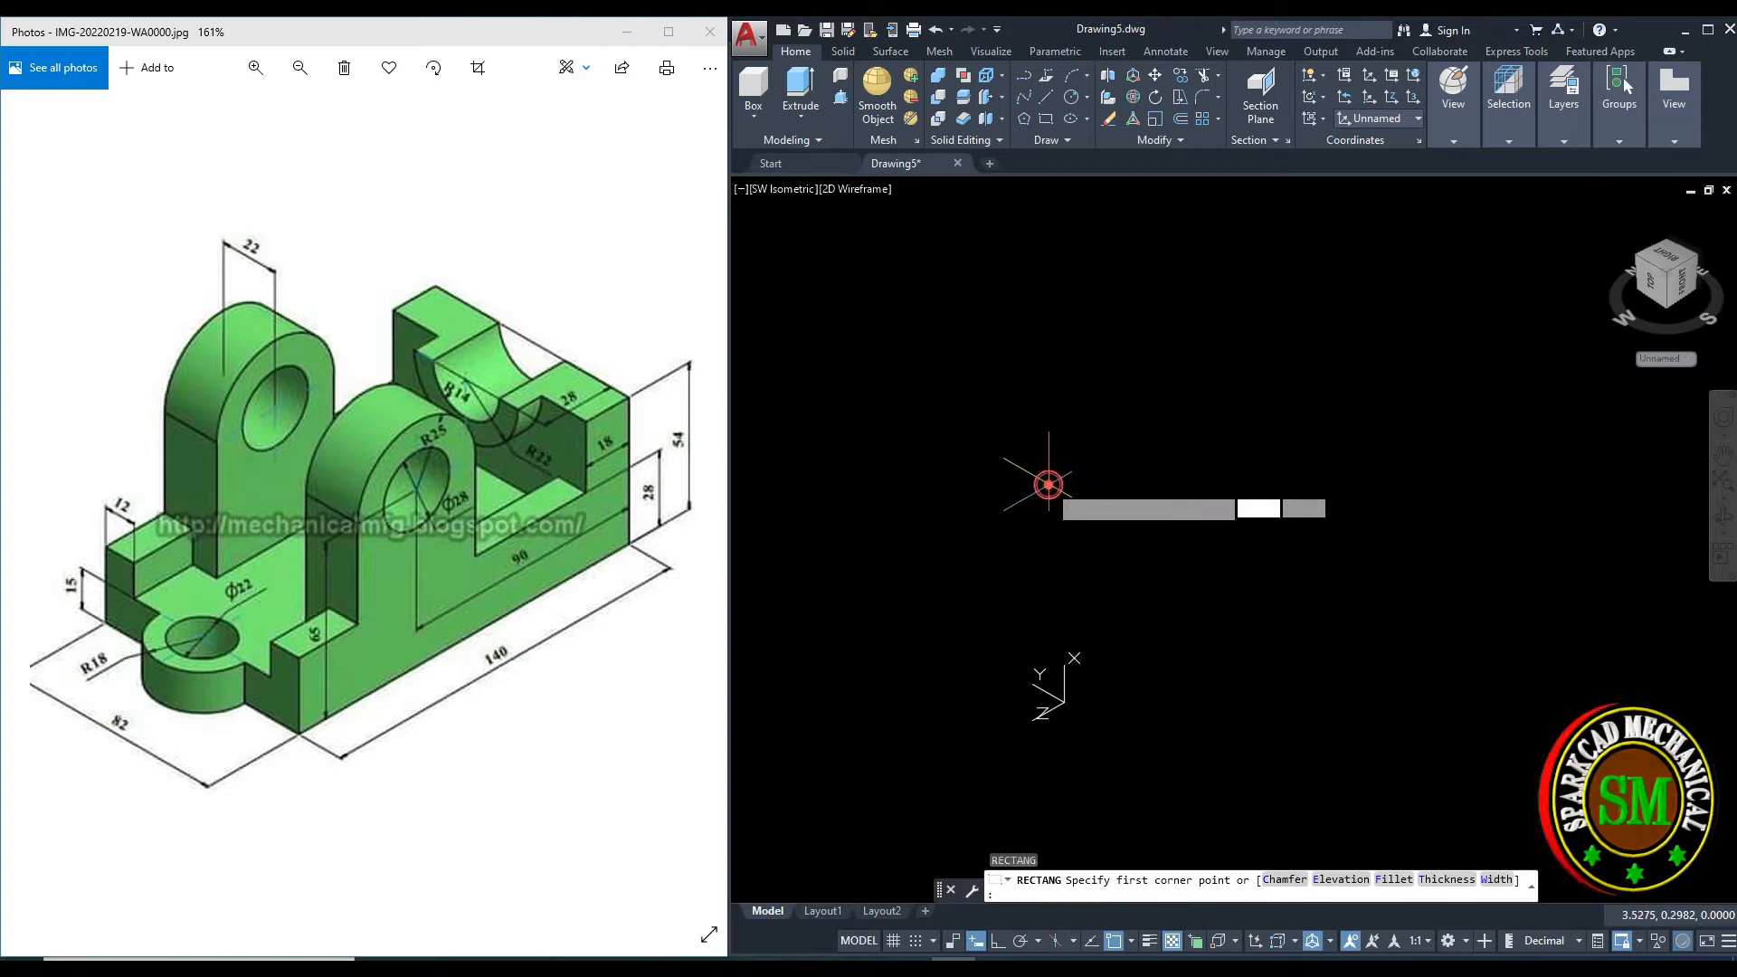
click(1049, 484)
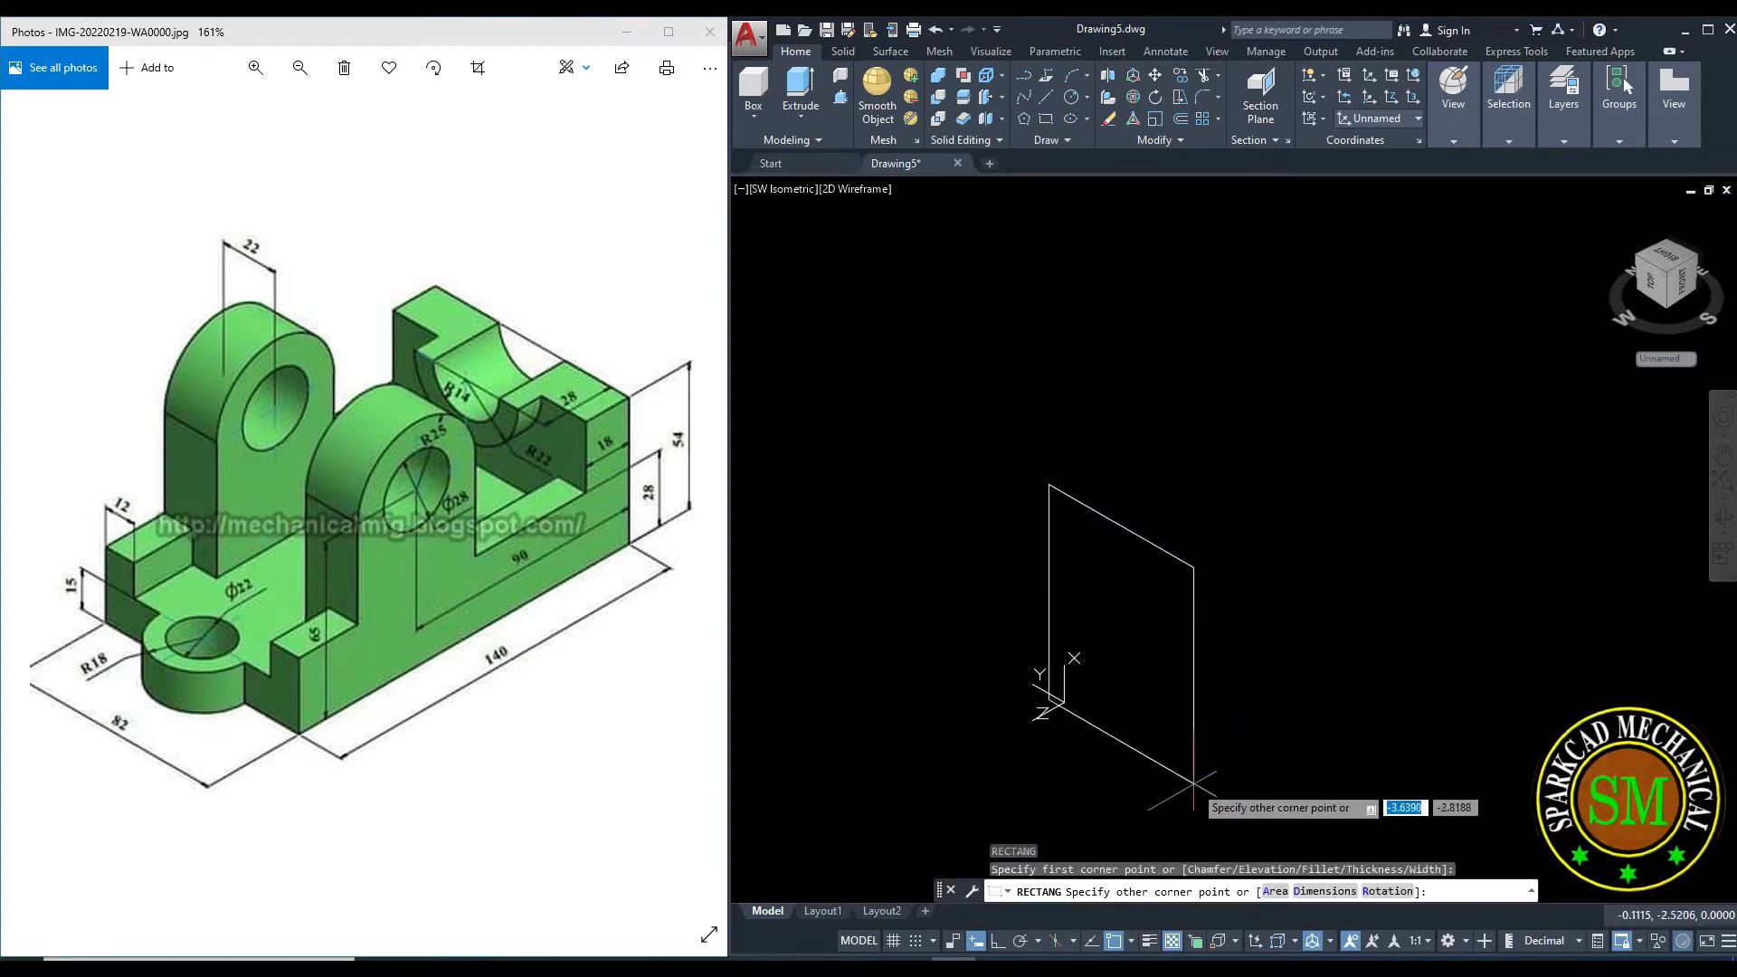
click(1316, 891)
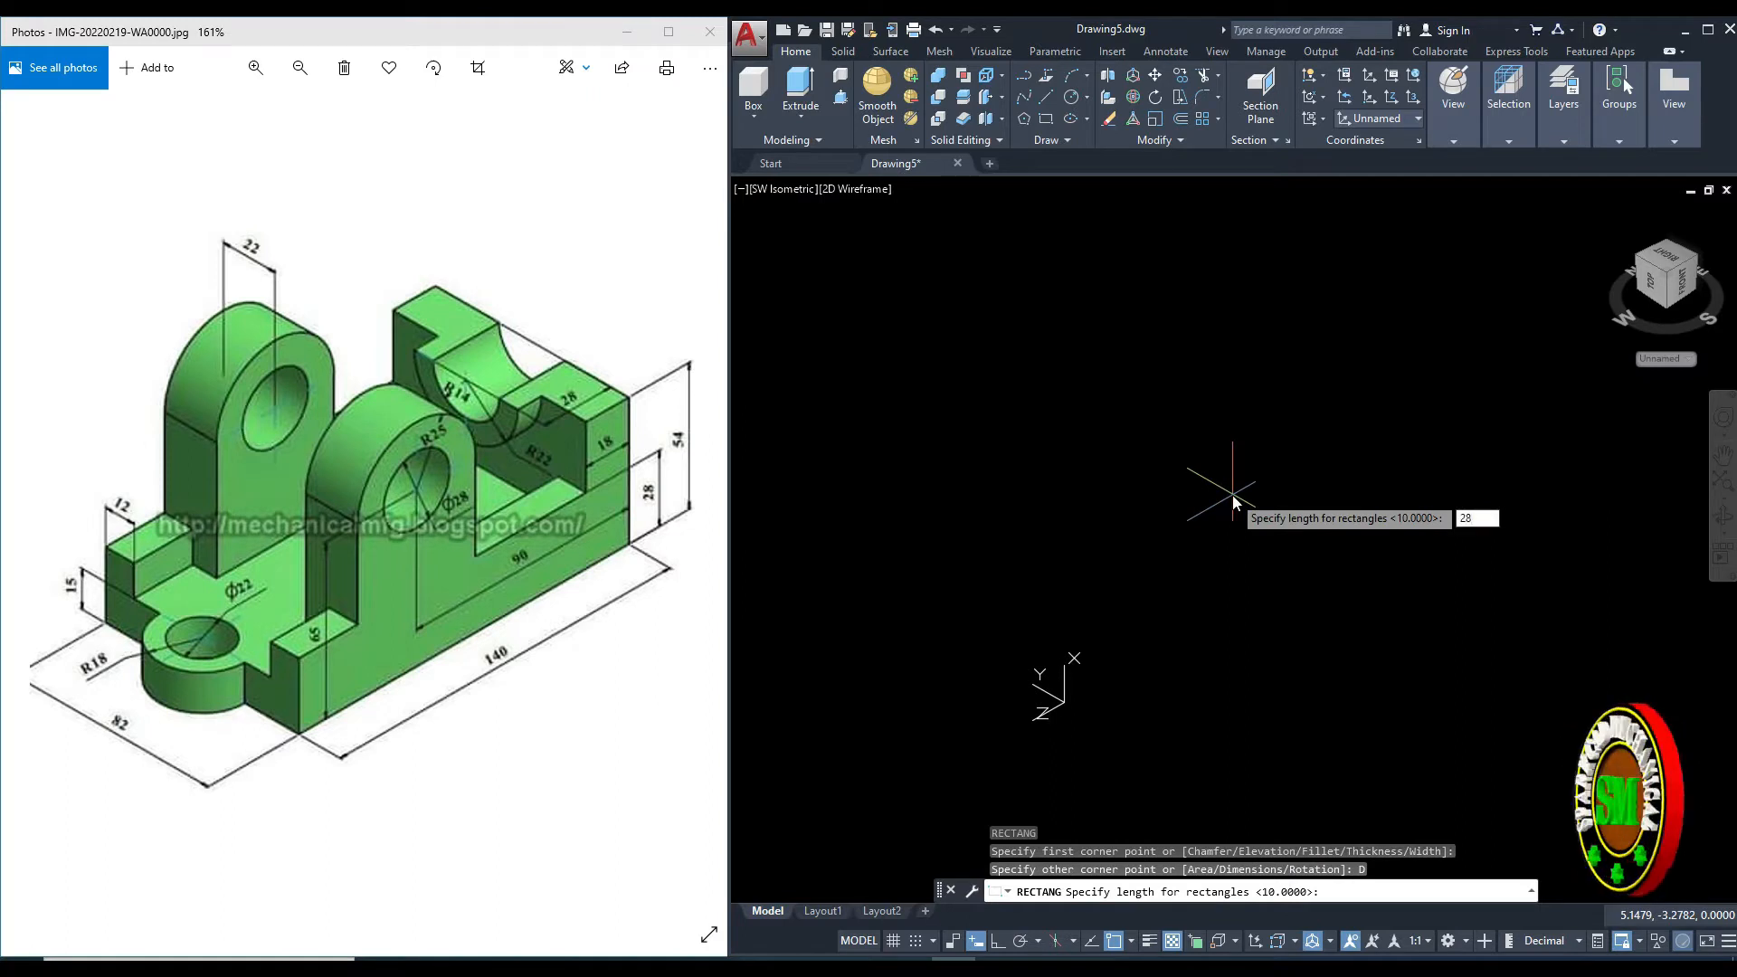
text(28)
key(Return)
text(82)
key(Return)
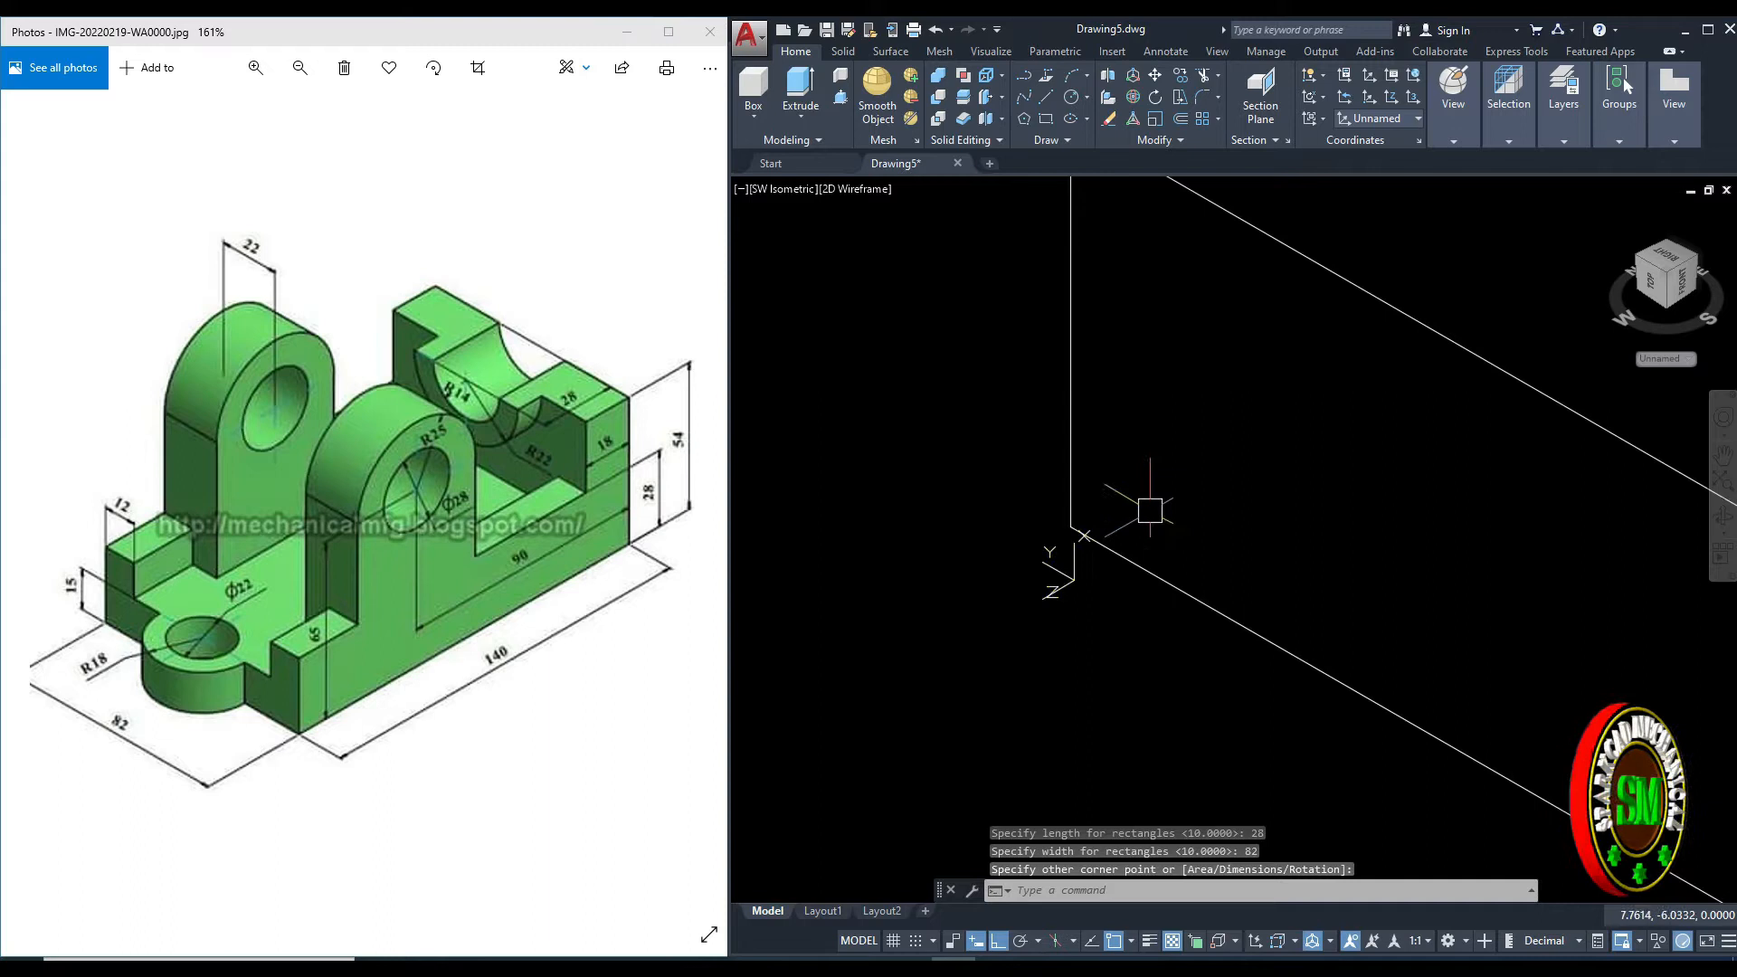
click(1149, 510)
Explode the 28 by 82 rectangle into separate lines.
scroll(1150, 510, down, 3)
middle_drag(1132, 496, 903, 570)
mouse_move(1047, 456)
middle_down()
mouse_move(1081, 459)
mouse_move(1081, 486)
middle_up()
scroll(1081, 459, down, 2)
key(Escape)
key(Escape)
text(x)
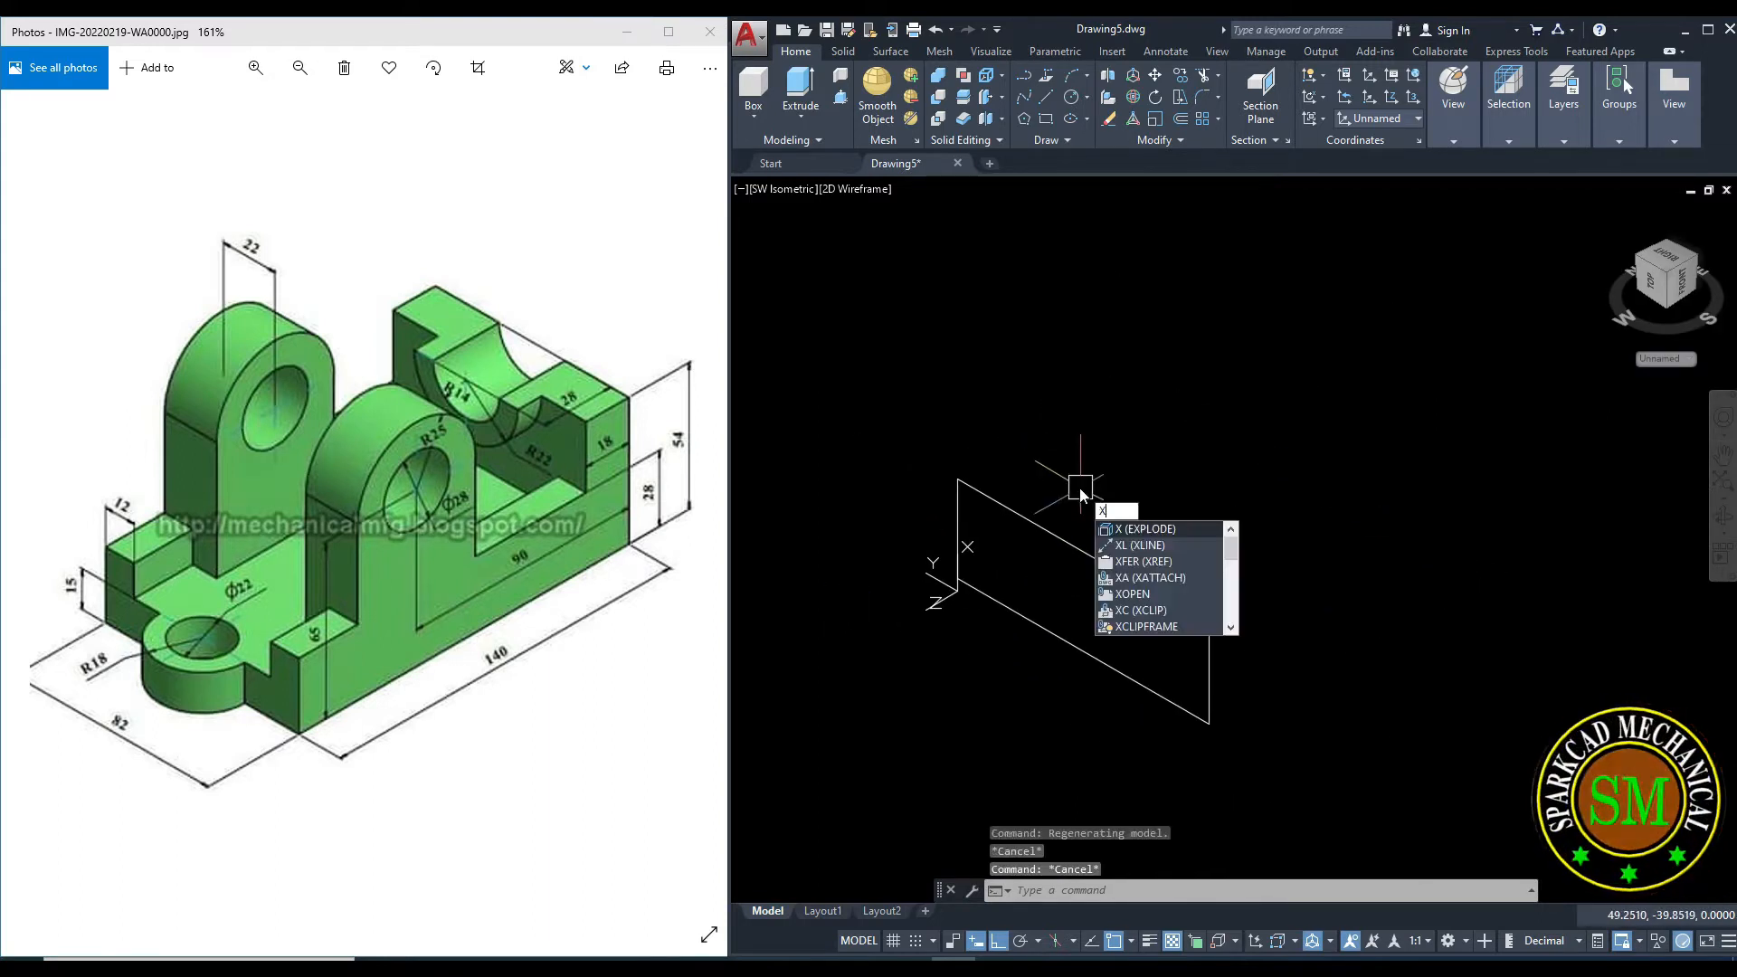
key(Return)
click(1064, 537)
key(Return)
key(Escape)
key(Escape)
middle_drag(1094, 513, 1120, 502)
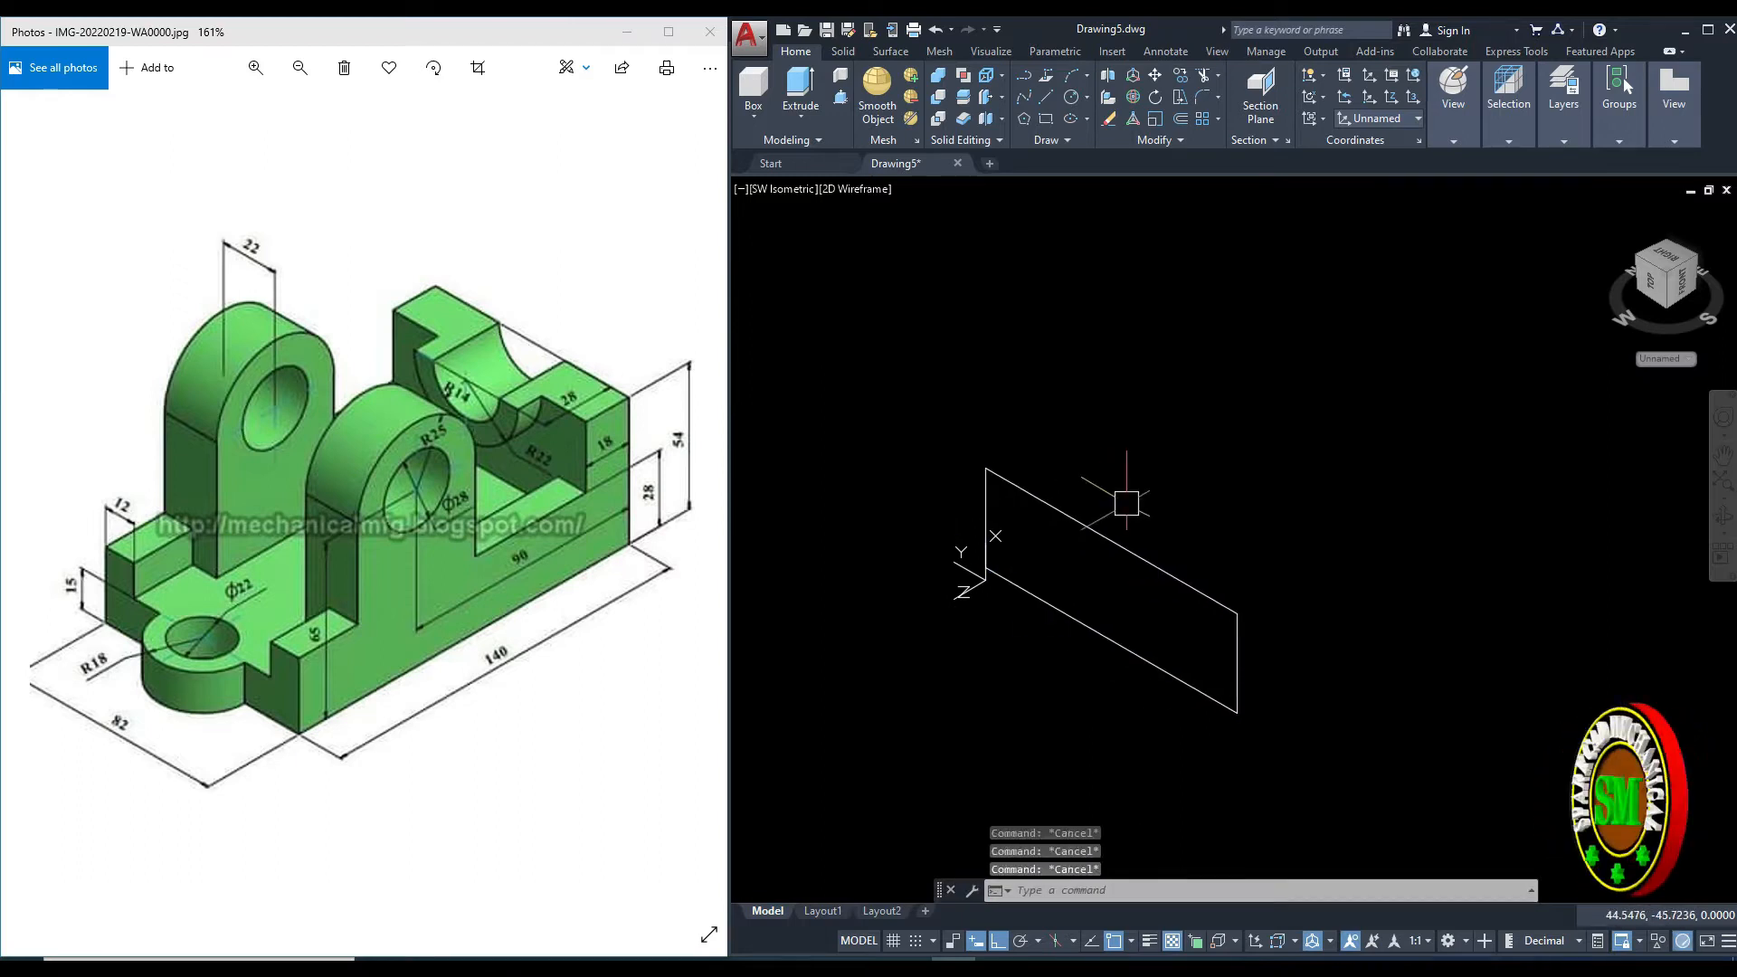
Offset the rectangle's bottom edge 15 upward.
key(Return)
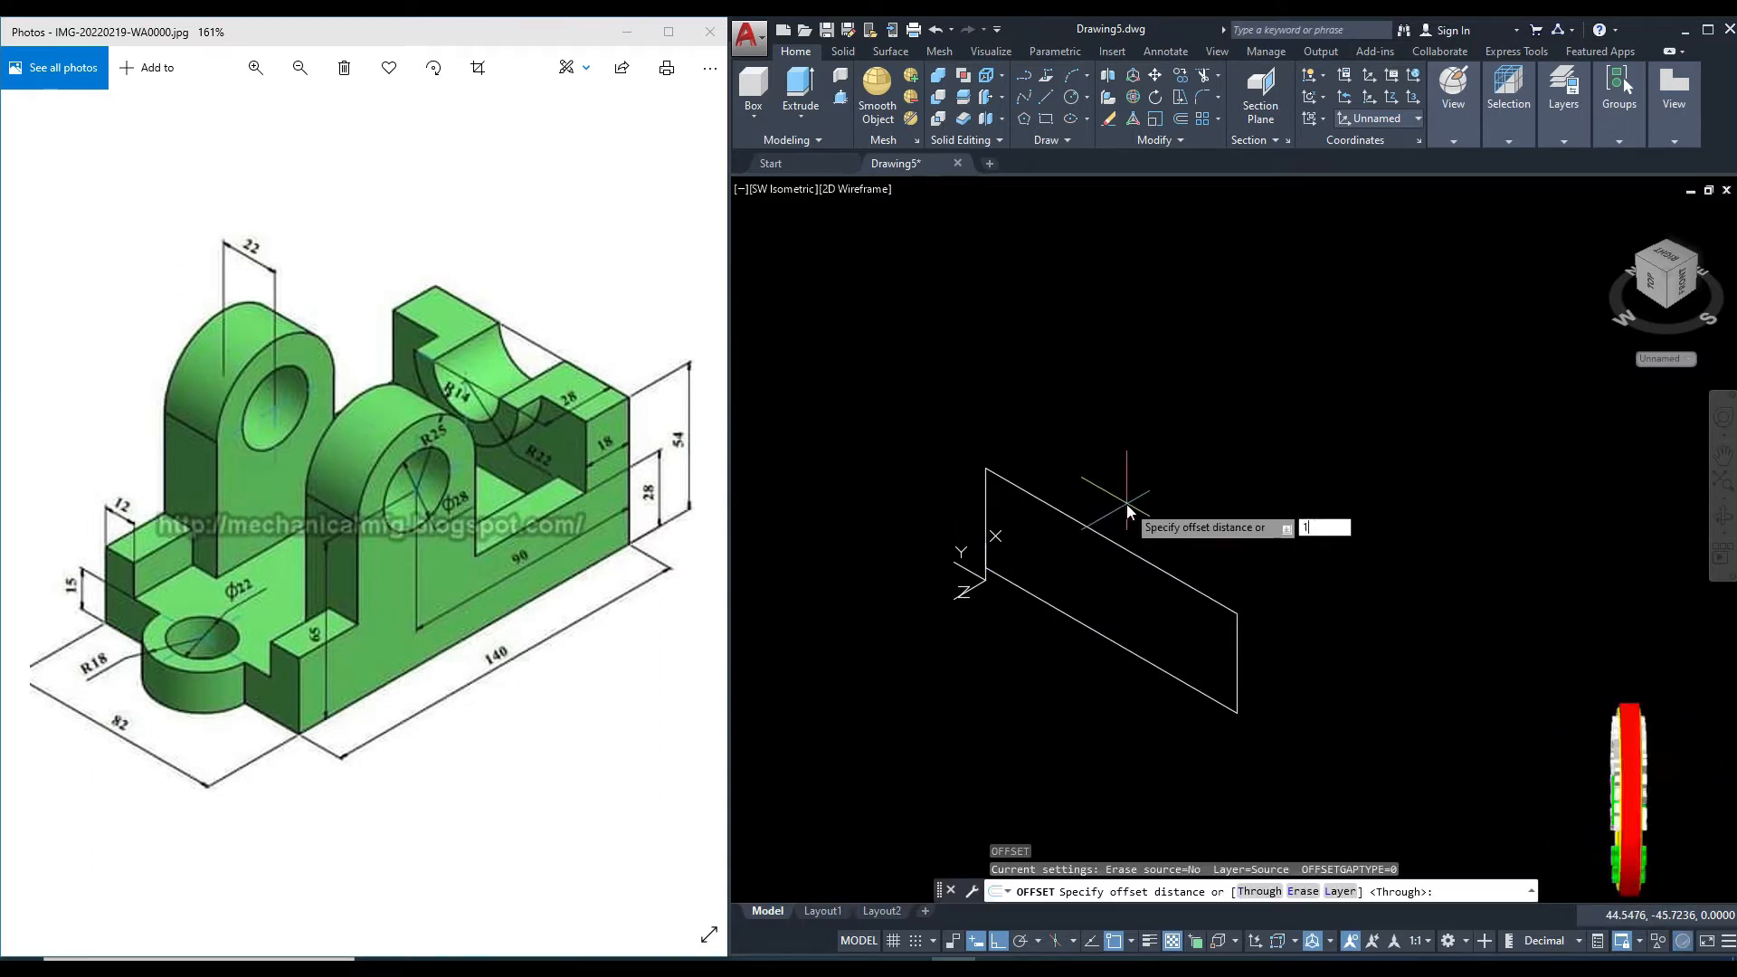
text(15)
key(Return)
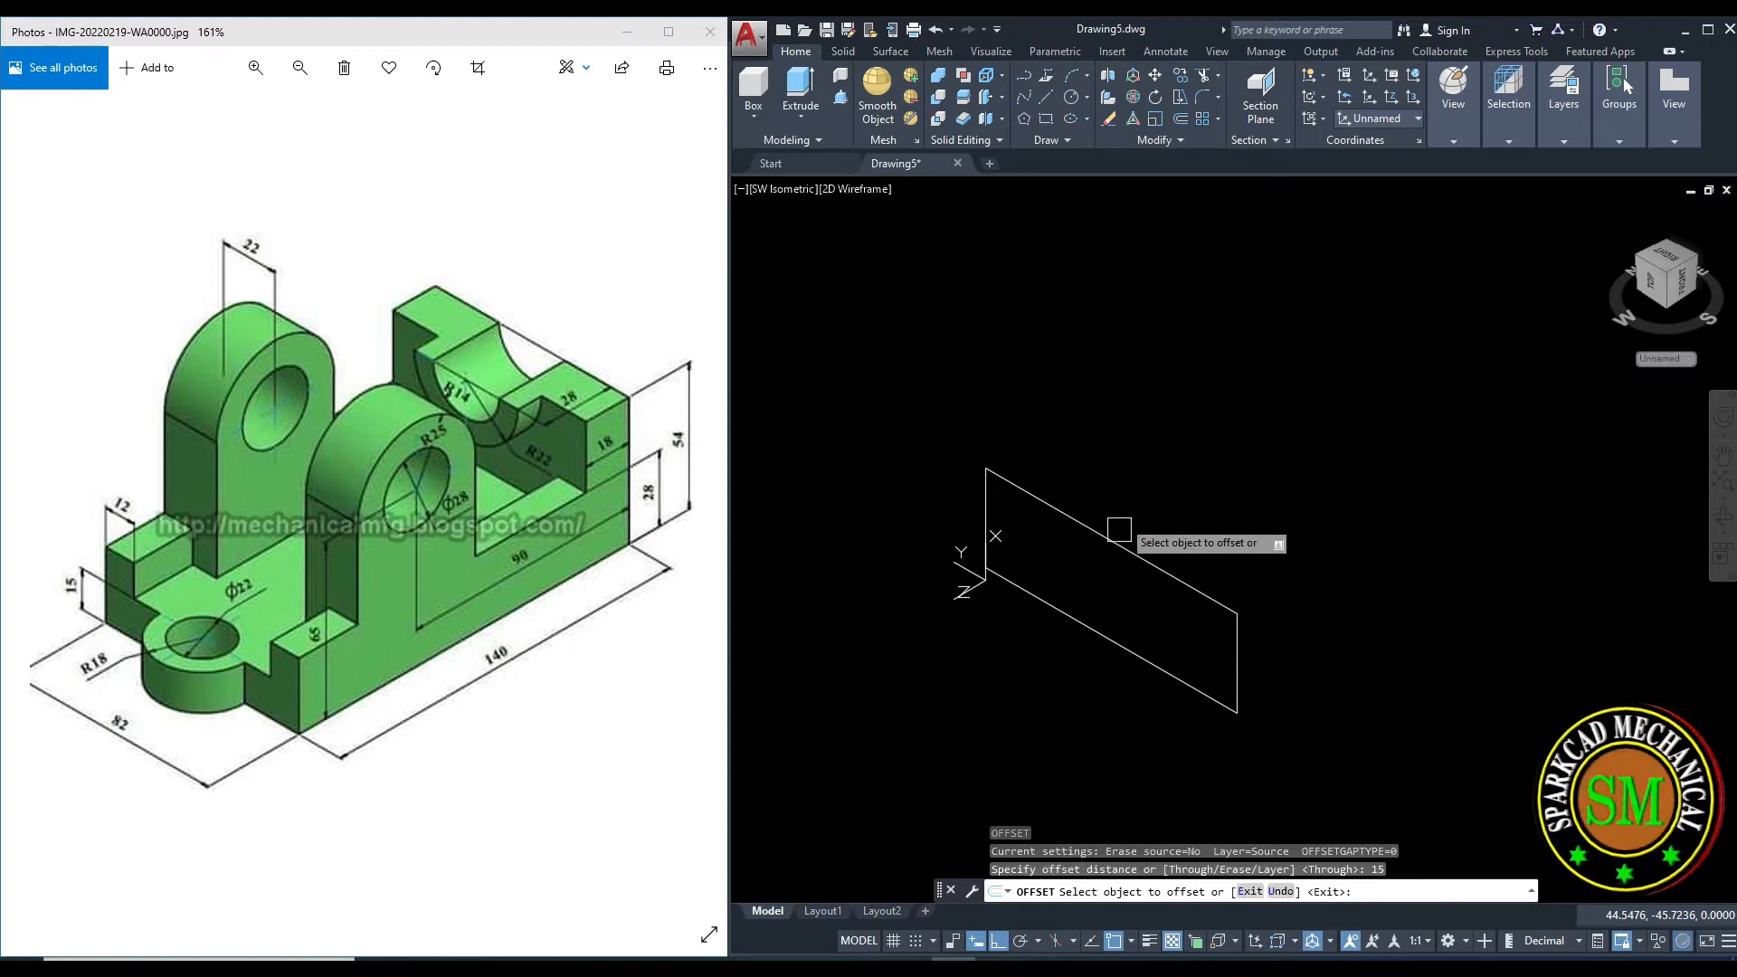
click(1106, 636)
click(1127, 594)
key(Escape)
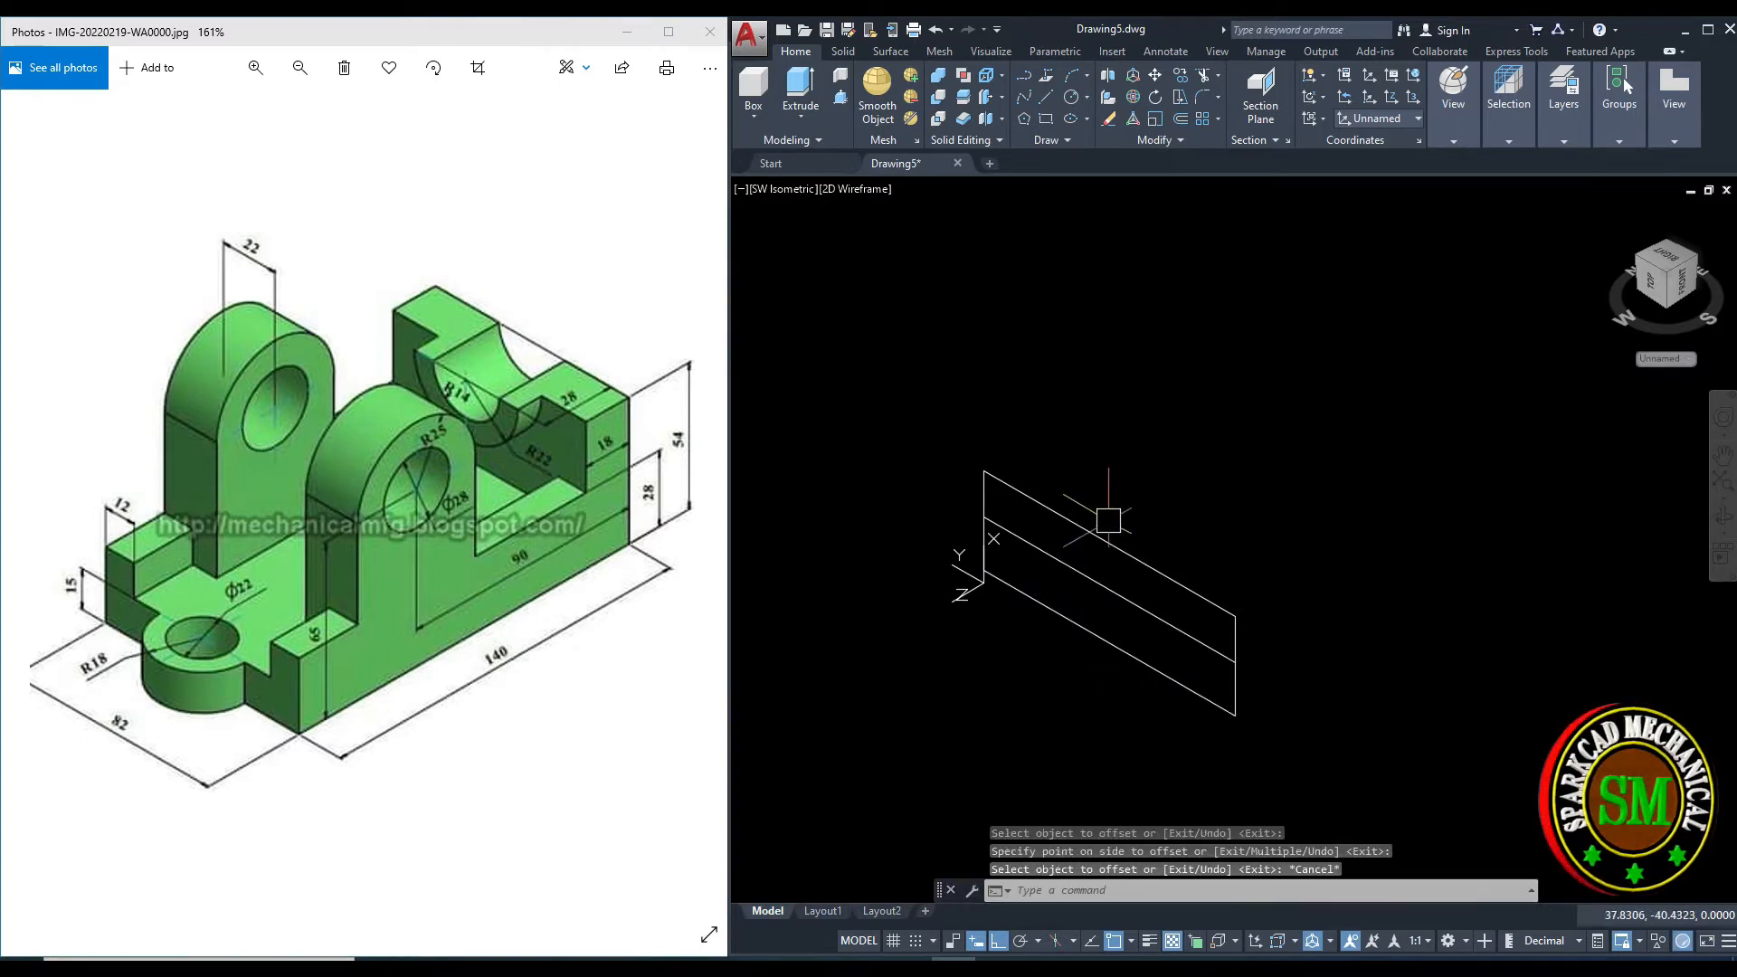
Offset both vertical side edges of the rectangle 12 inward.
text(o)
key(Return)
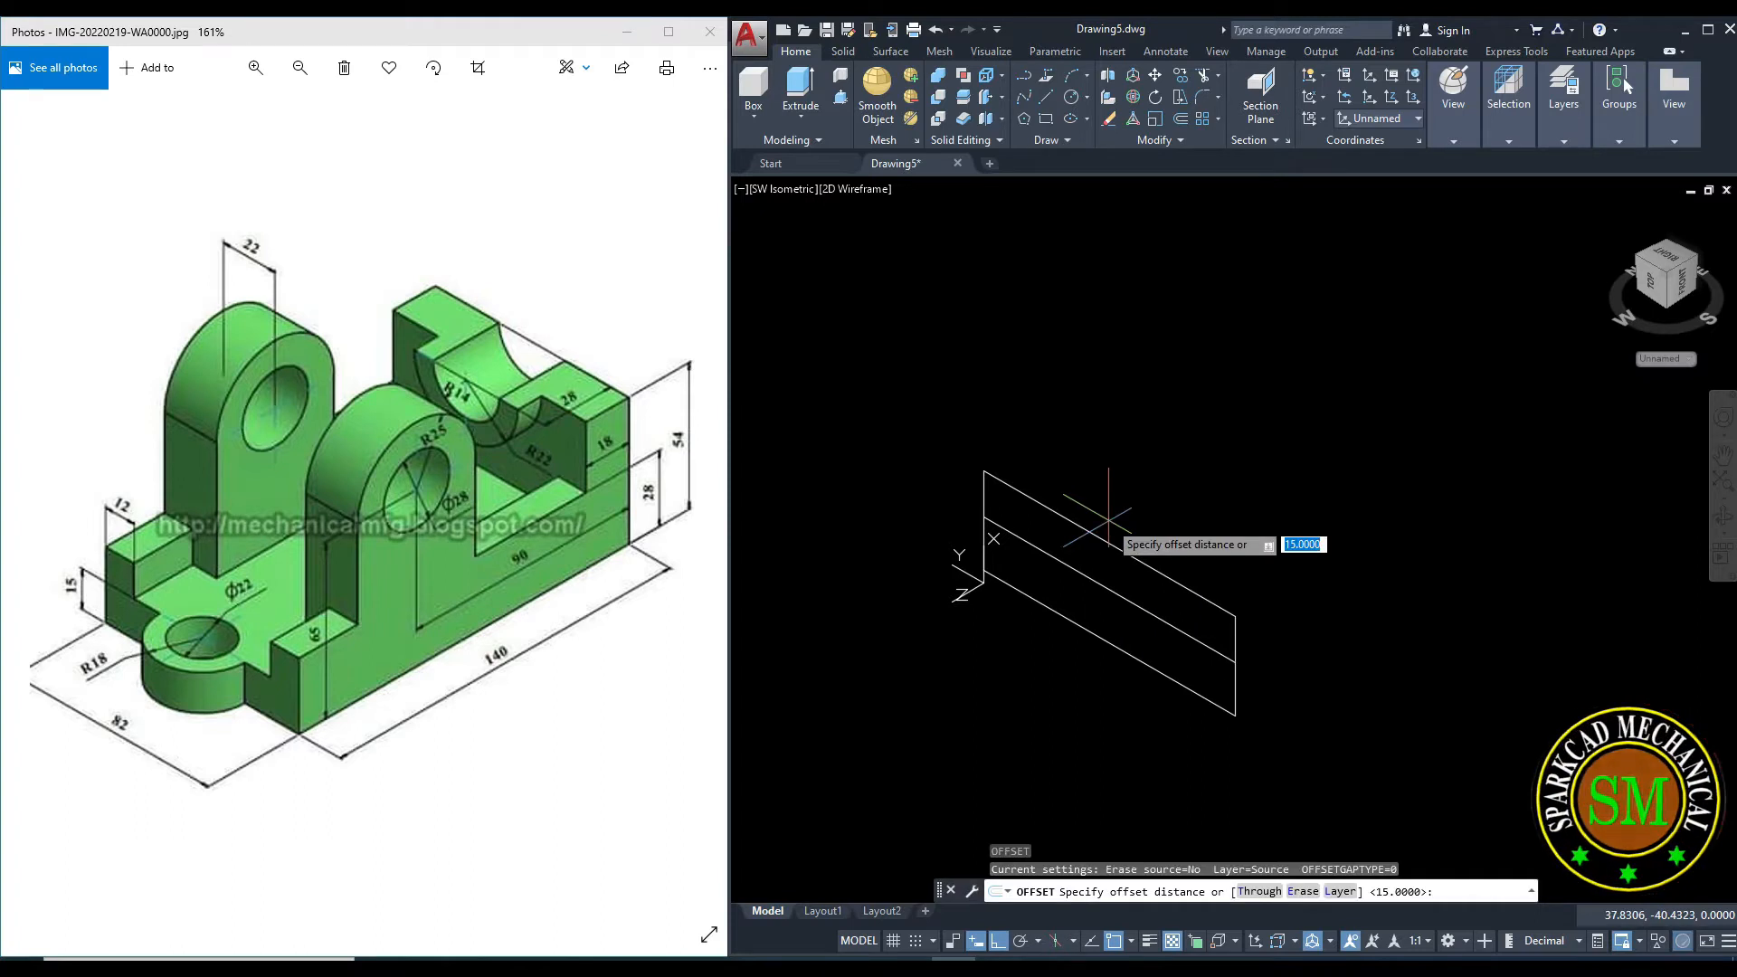
text(12)
key(Return)
scroll(1003, 523, up, 2)
click(975, 500)
click(1067, 529)
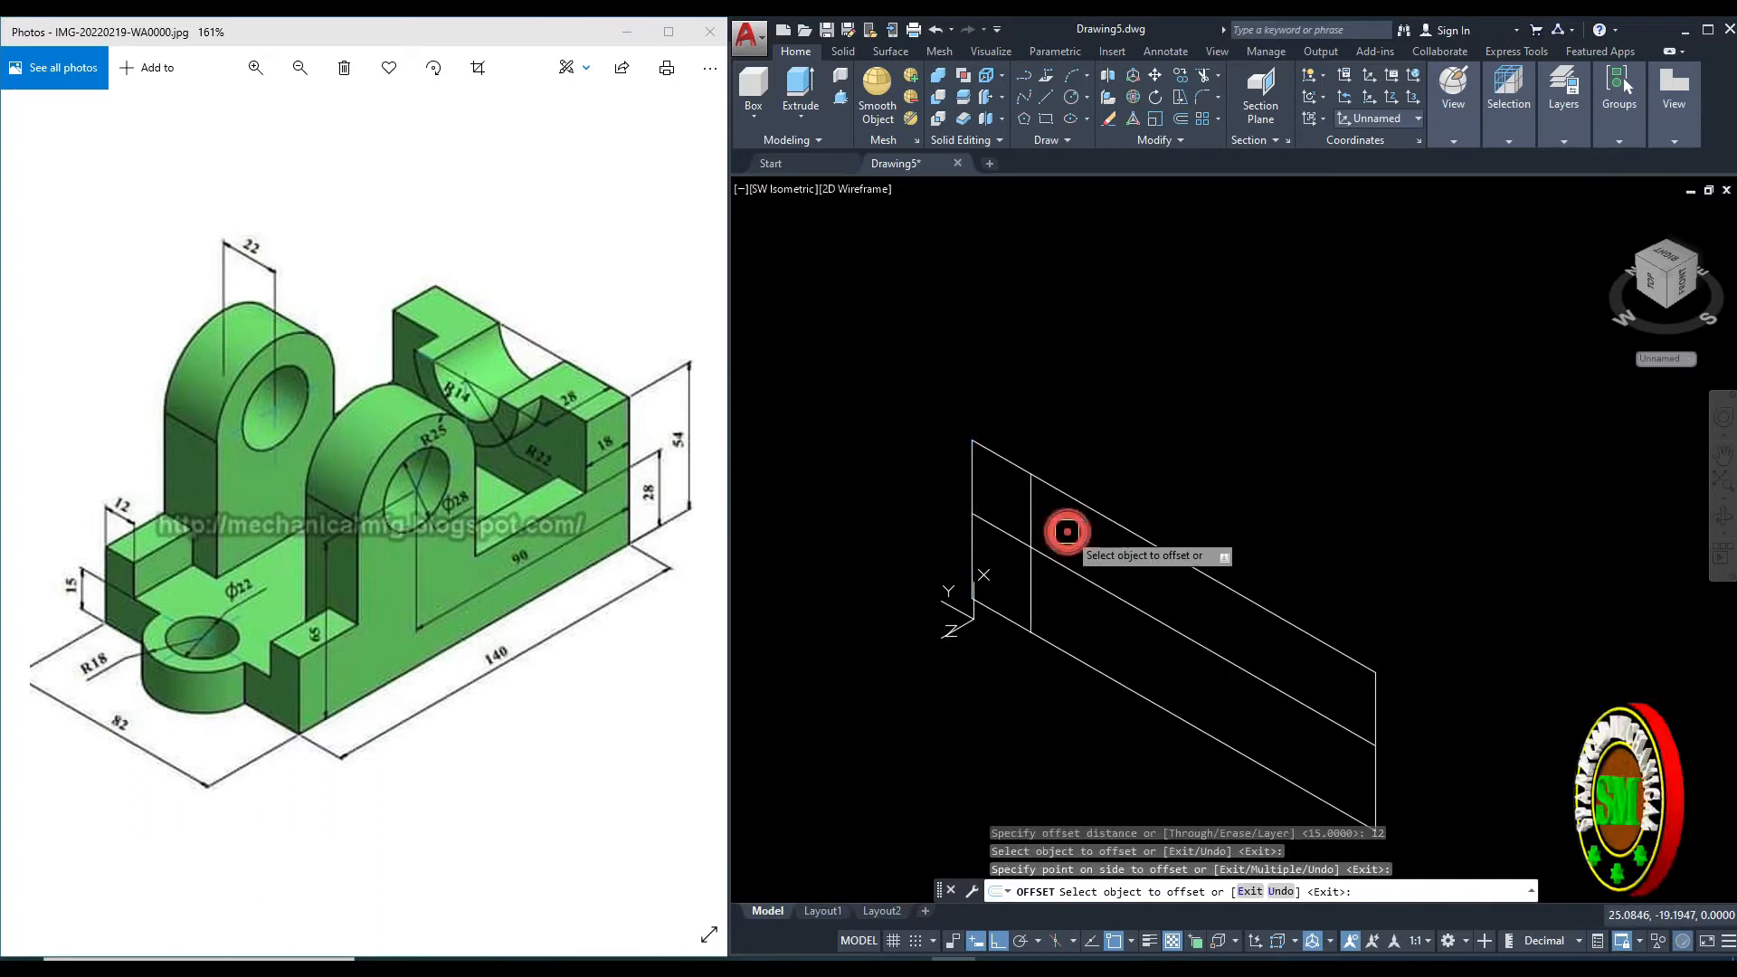
middle_drag(1068, 532, 1000, 446)
click(1315, 624)
click(1158, 593)
key(Escape)
middle_drag(1186, 482, 1203, 498)
Trim the top middle span and the excess offset segments to leave a U-shaped end profile.
text(t)
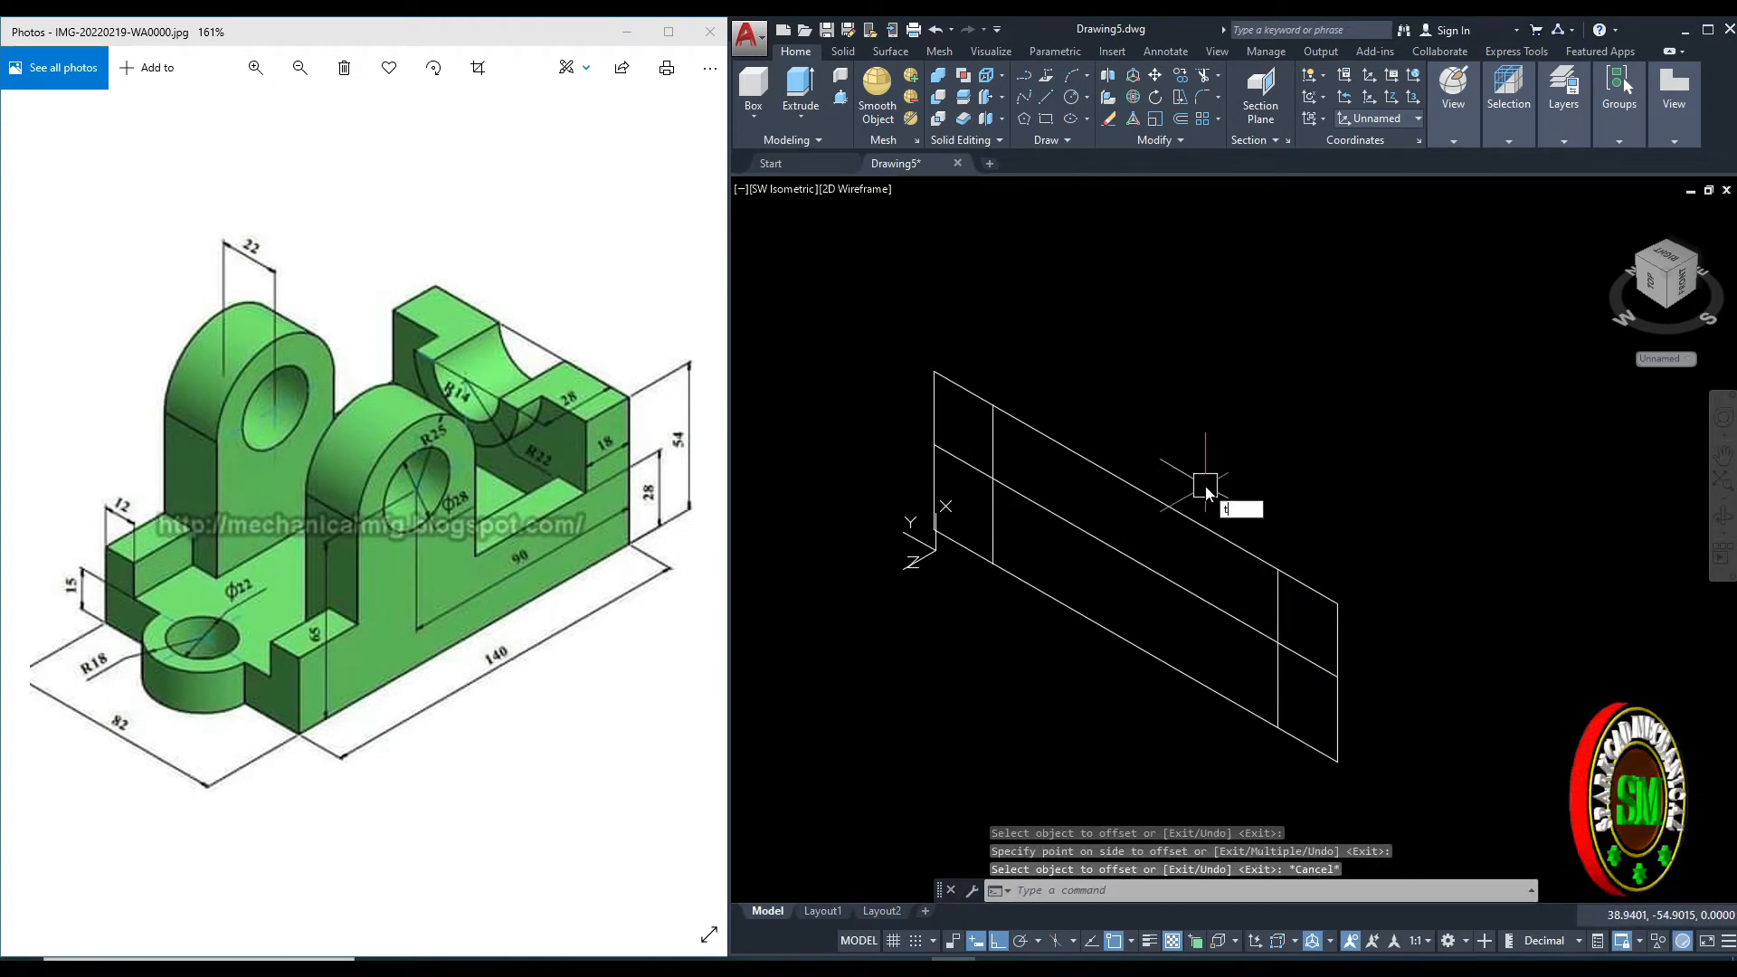
text(r)
key(Return)
key(Return)
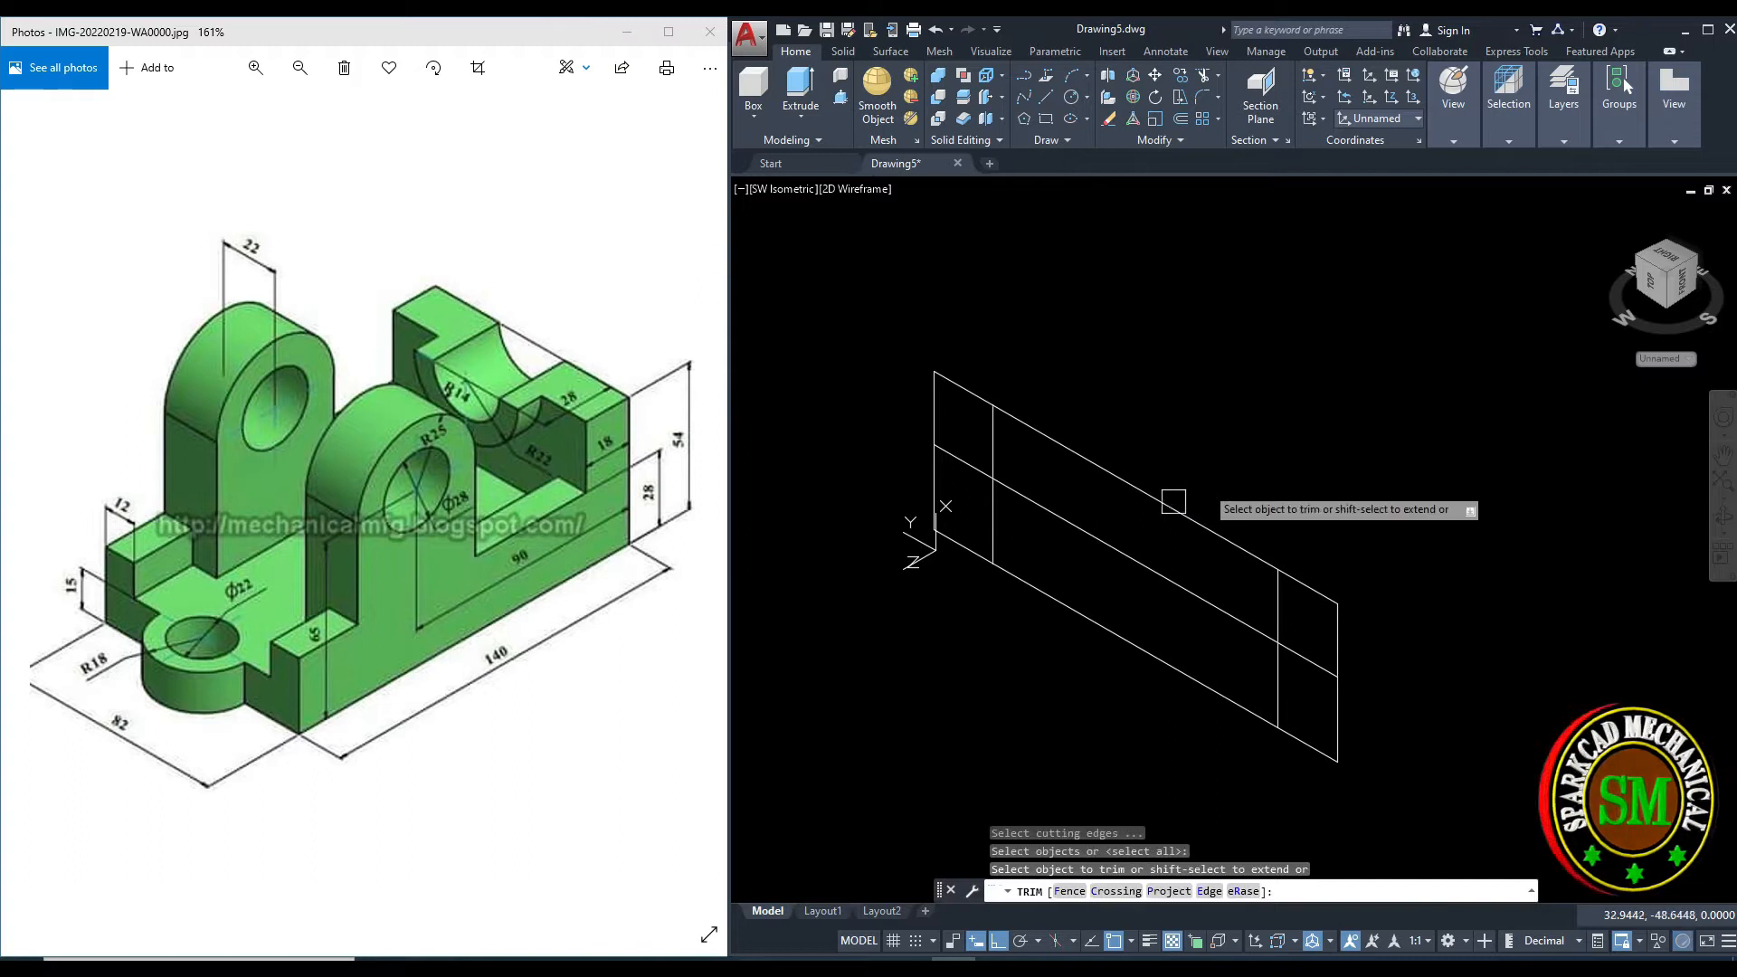
click(1172, 500)
click(958, 457)
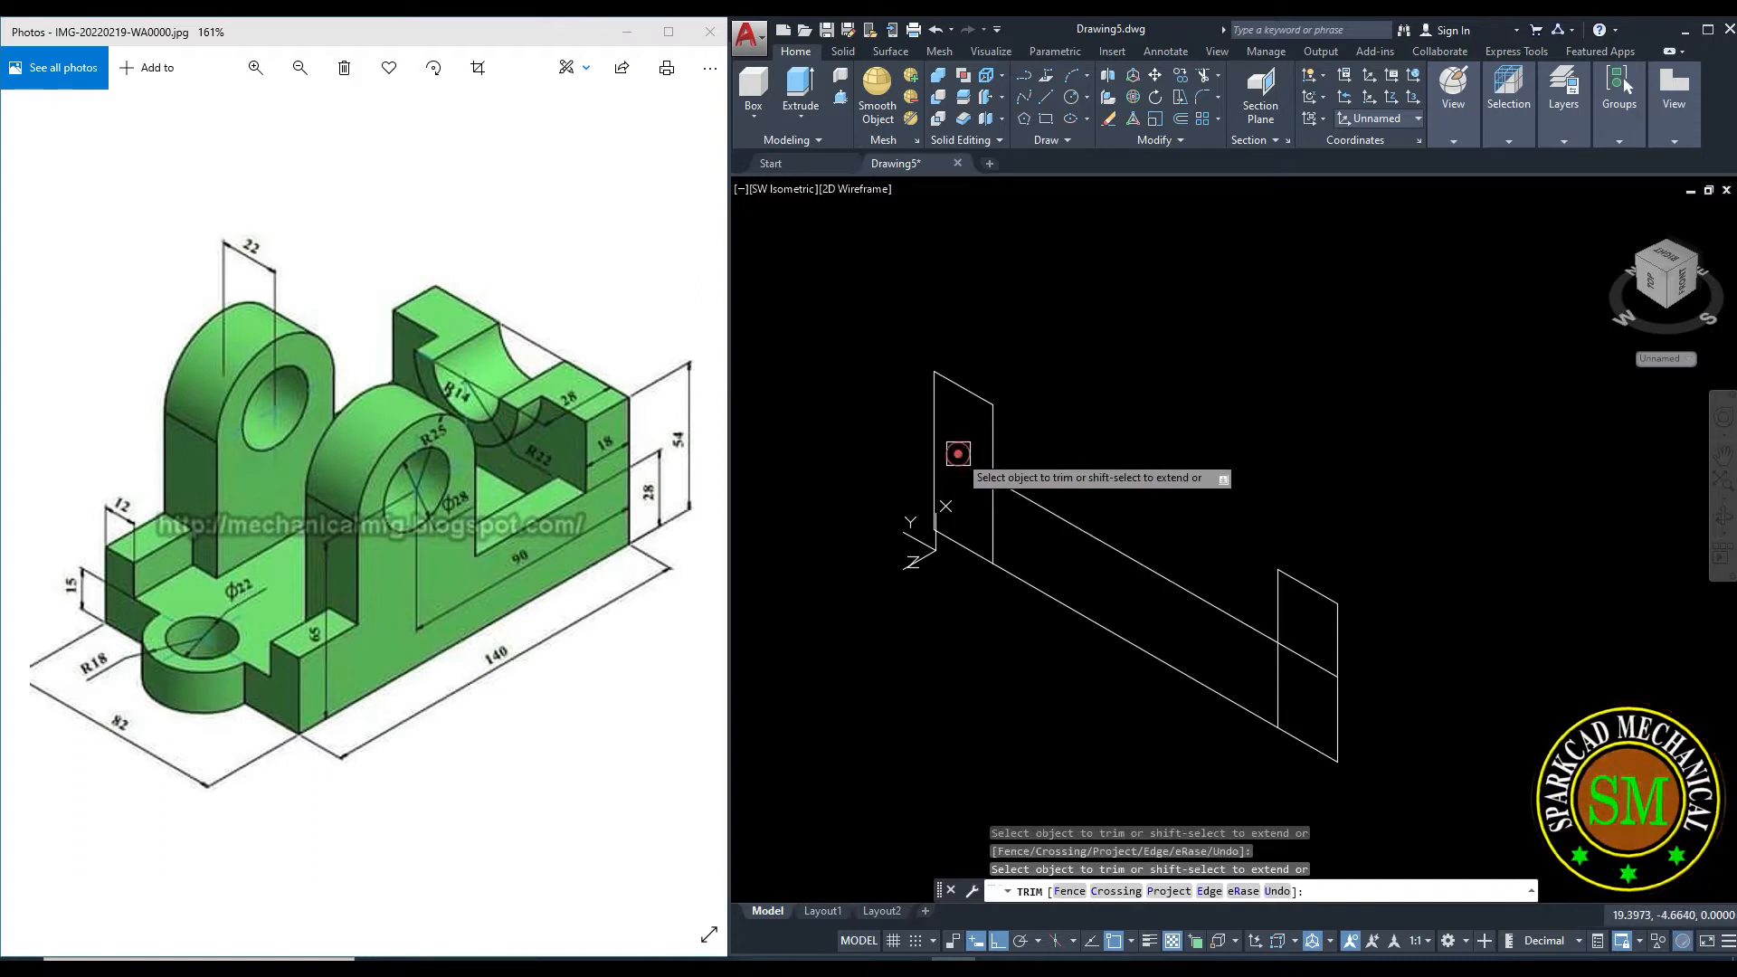
click(992, 512)
click(1274, 694)
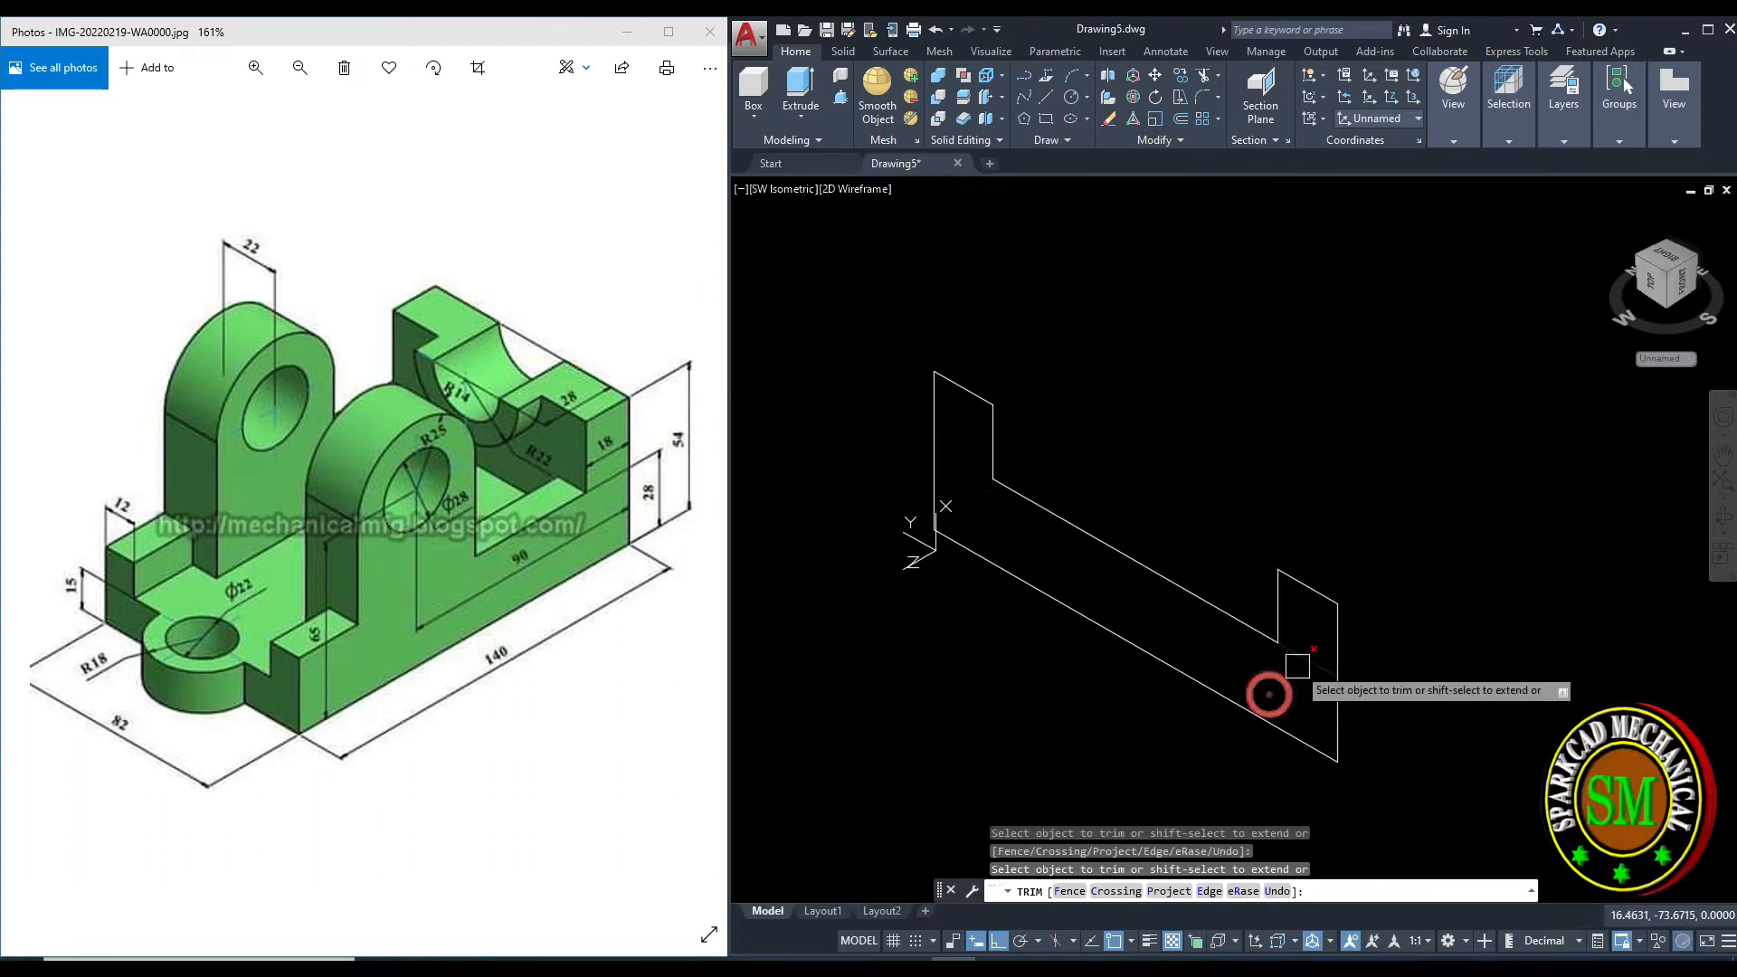
scroll(1055, 633, down, 2)
key(Escape)
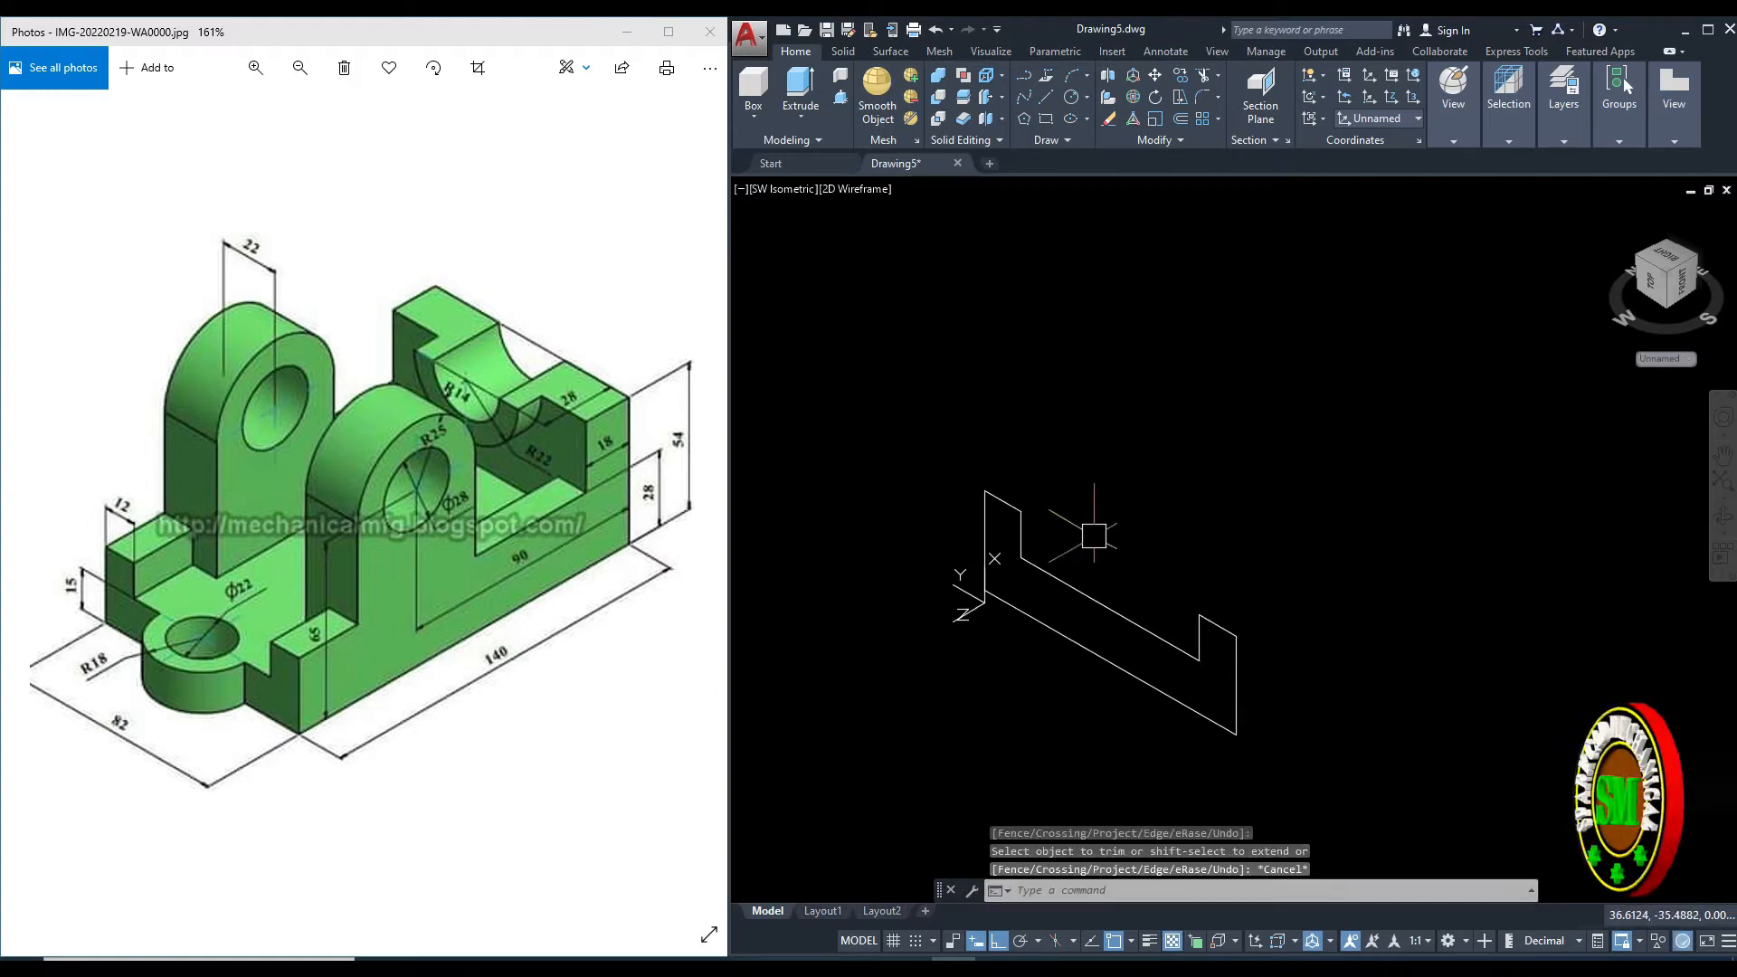
Change the viewport's visual style to Realistic.
click(873, 190)
click(941, 290)
key(Escape)
key(Escape)
Convert all lines of the U-shaped profile into a region.
text(r)
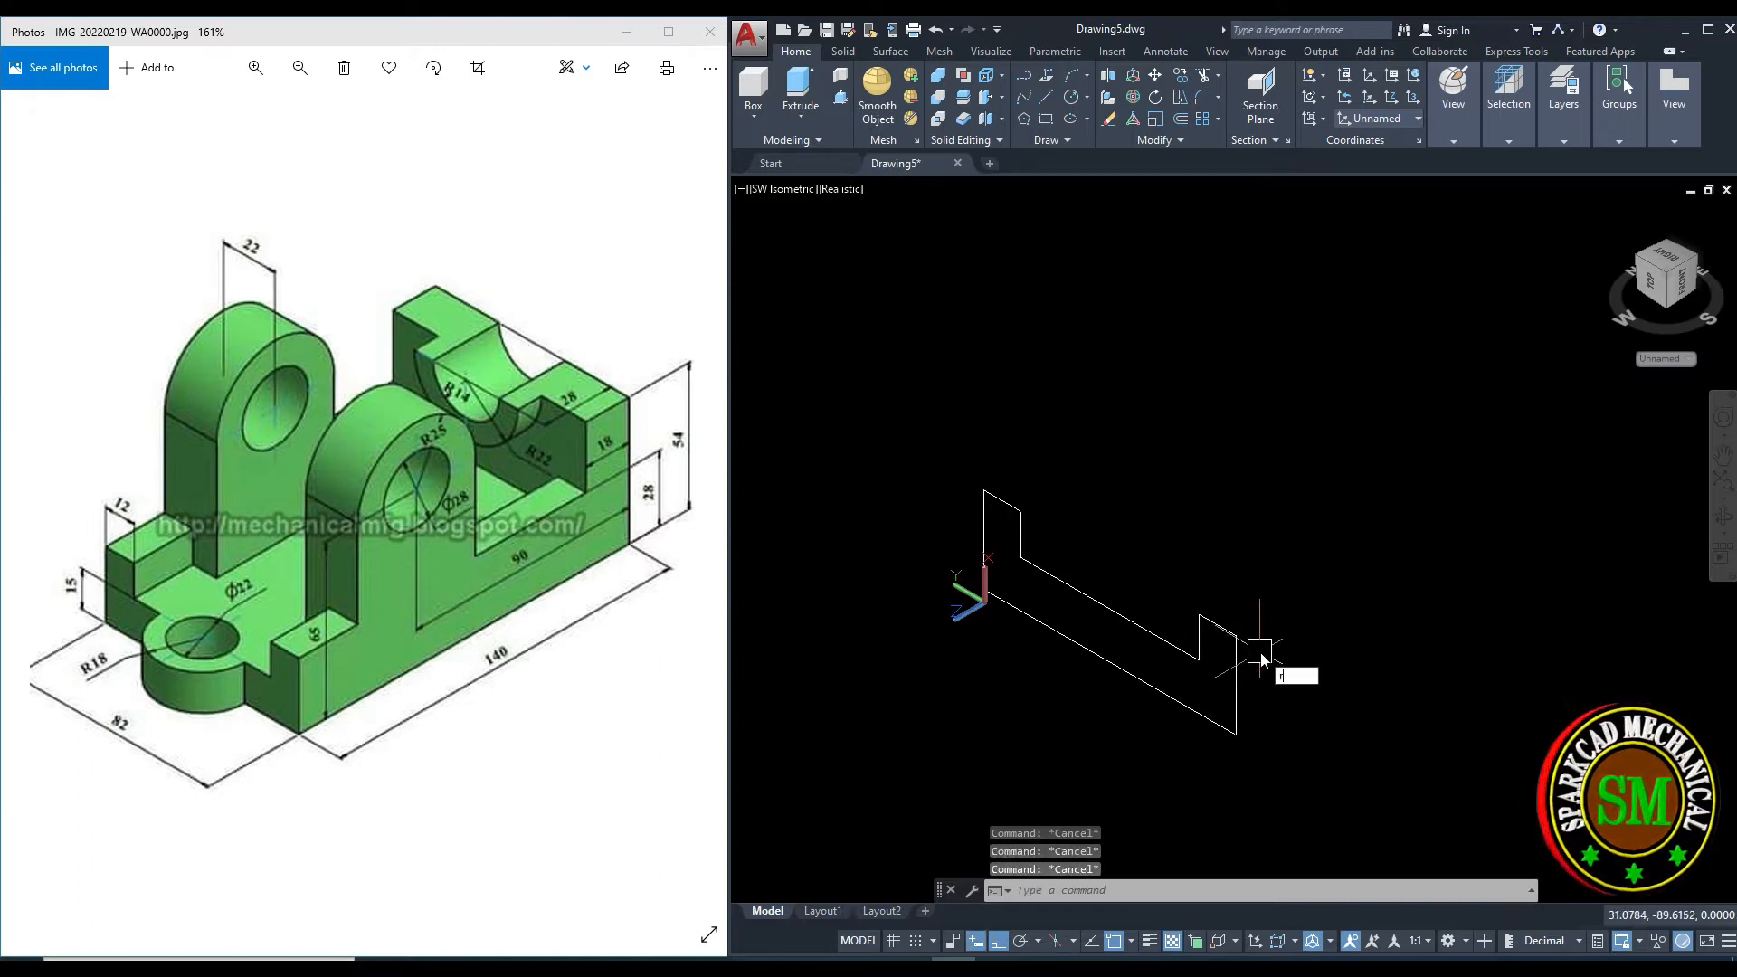
text(eg)
key(Return)
click(1323, 561)
click(1041, 764)
click(1105, 431)
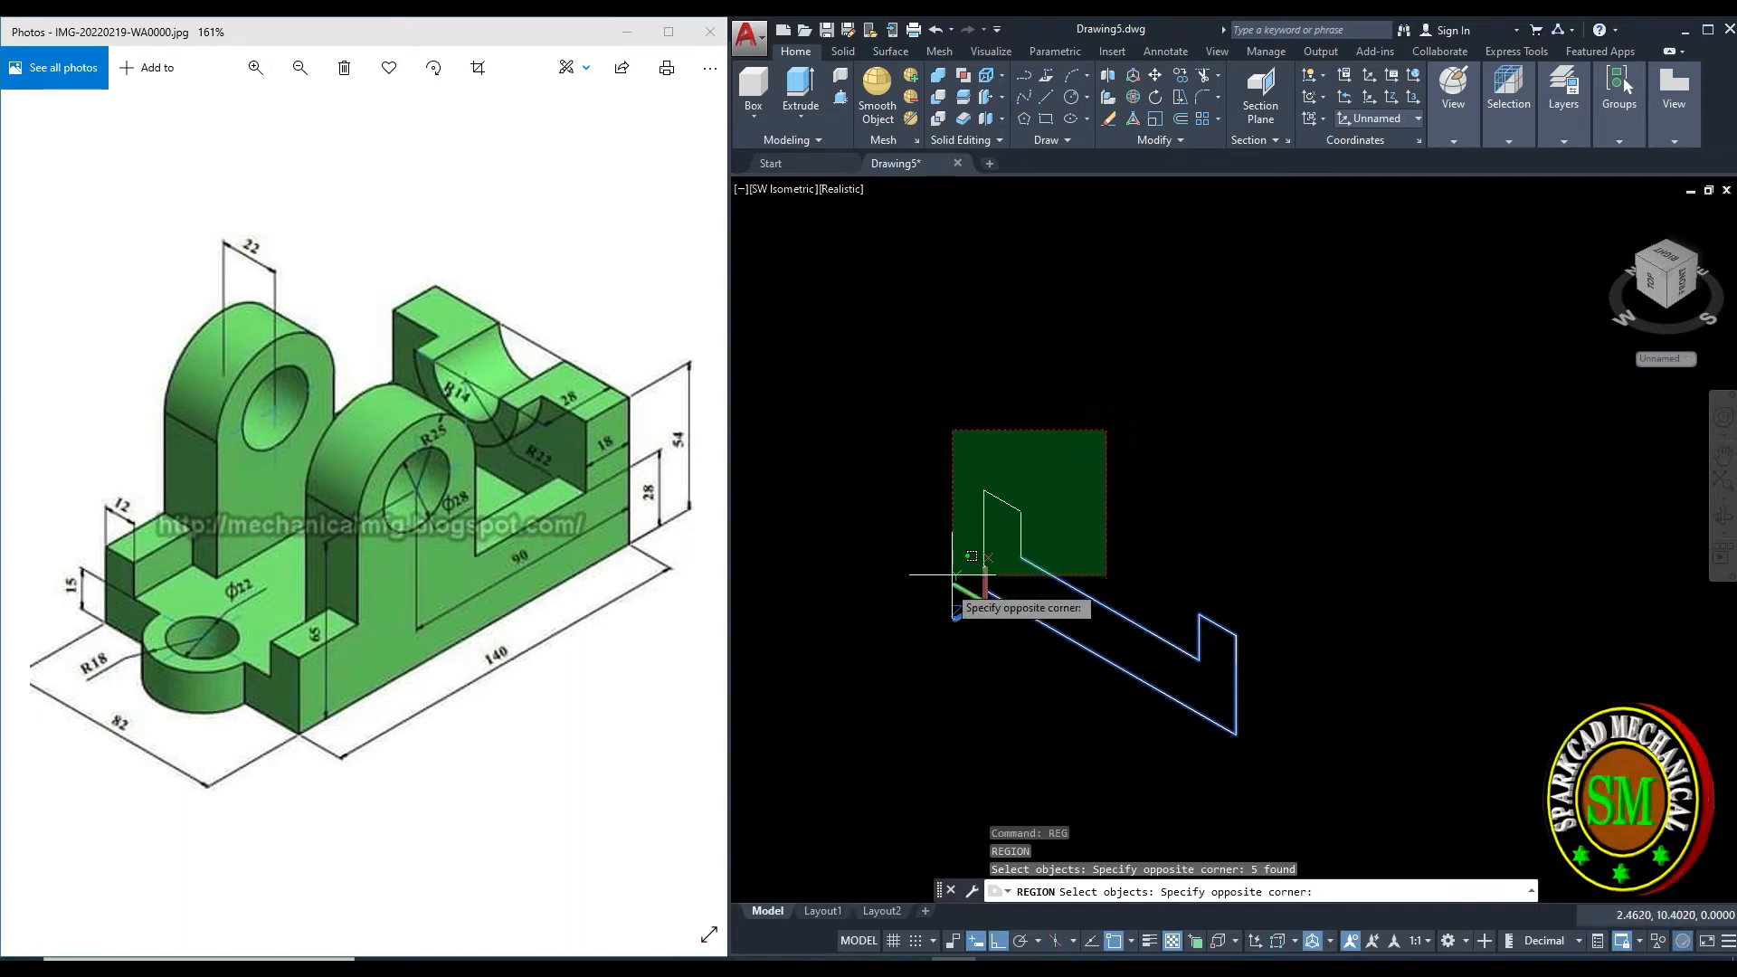
click(923, 600)
key(Return)
middle_drag(1009, 654, 981, 655)
key(Escape)
key(Escape)
Extrude the U-shaped region 140 toward the rear to form the base.
text(ext)
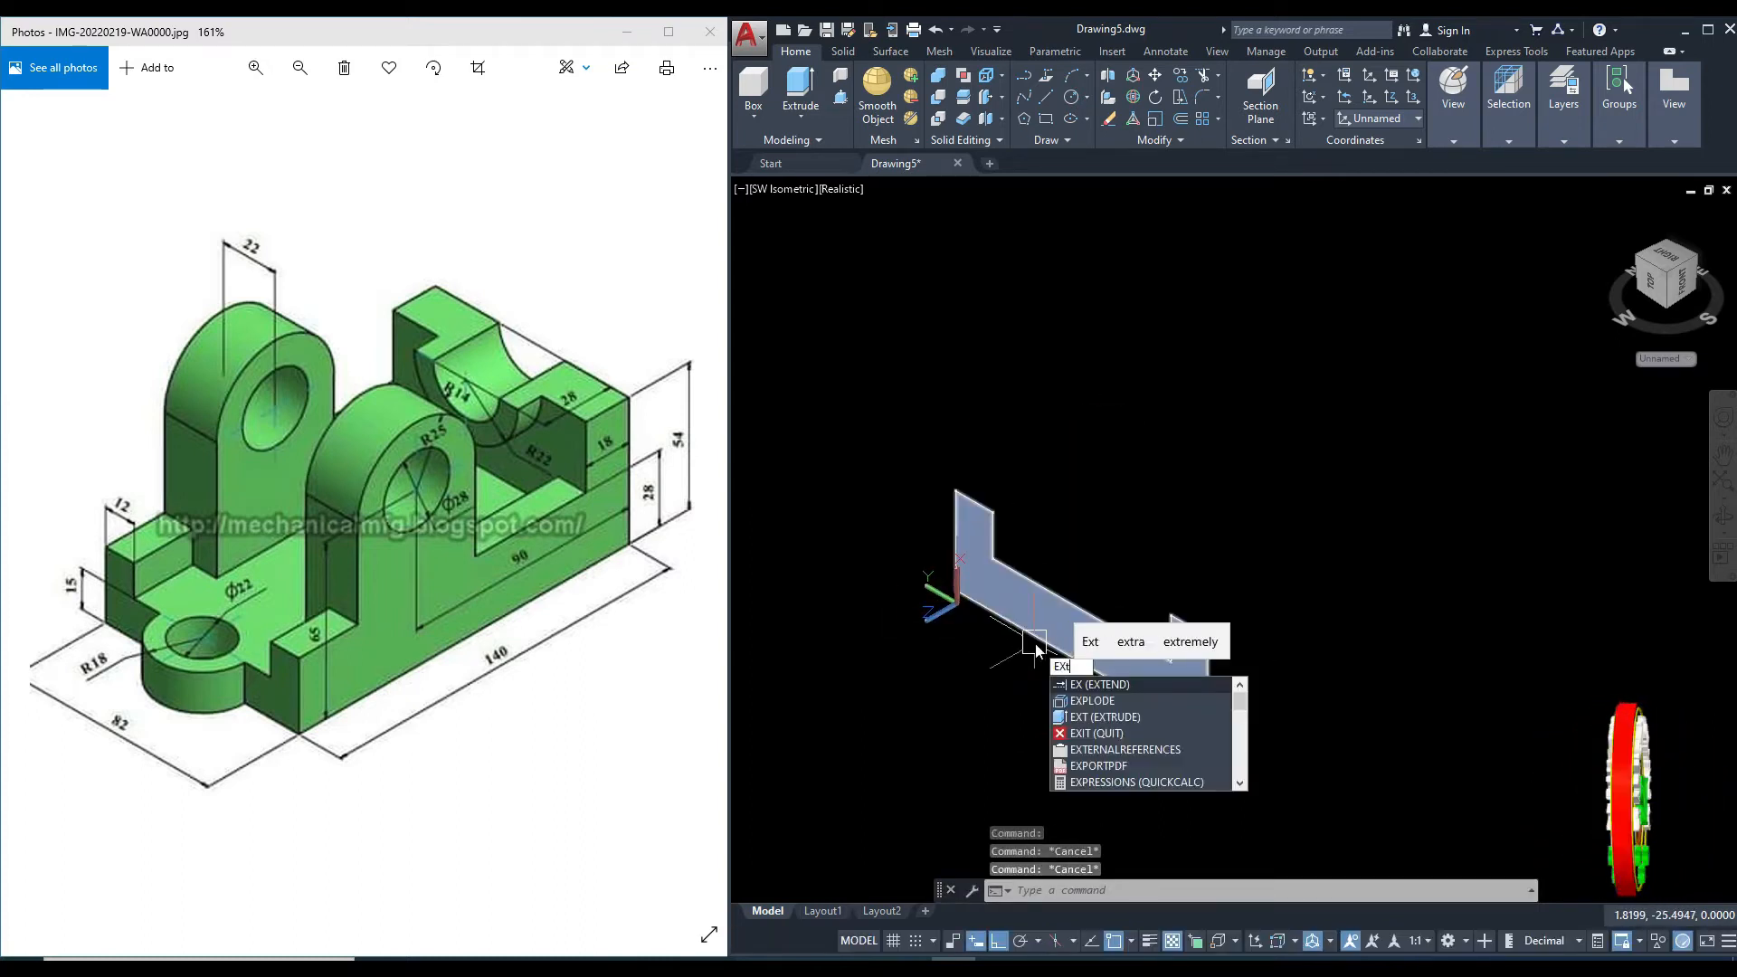
key(Return)
click(1098, 608)
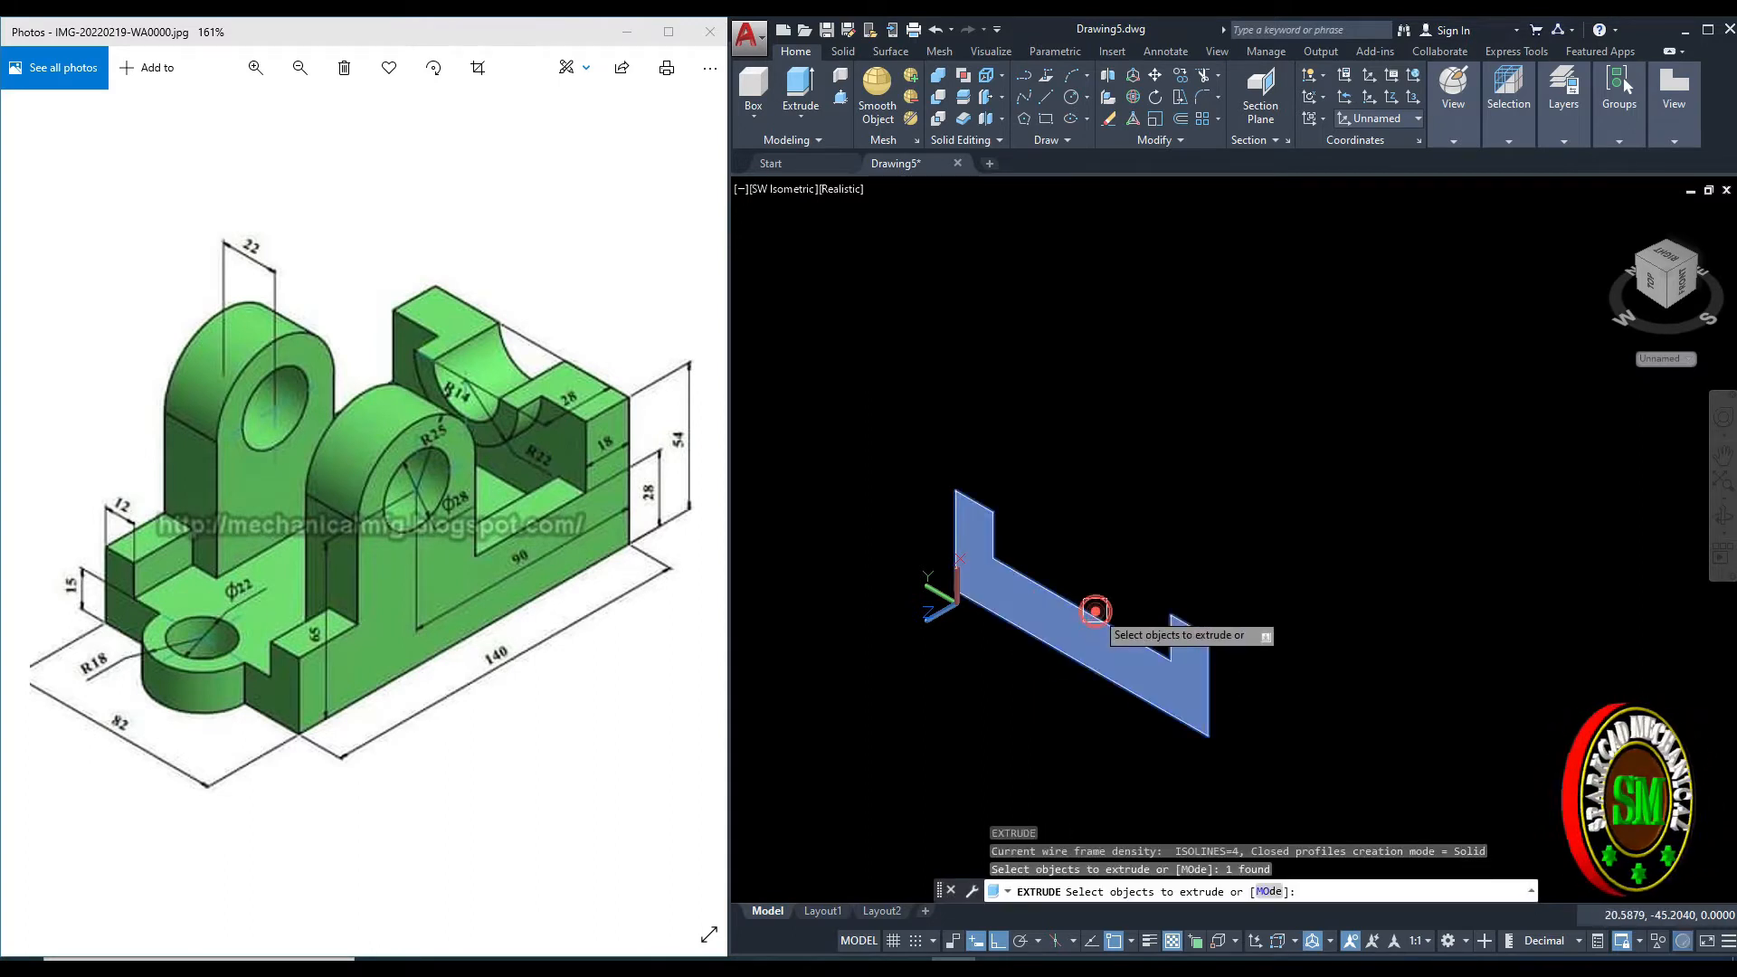
key(Return)
middle_drag(1324, 484, 1210, 509)
scroll(1240, 541, down, 2)
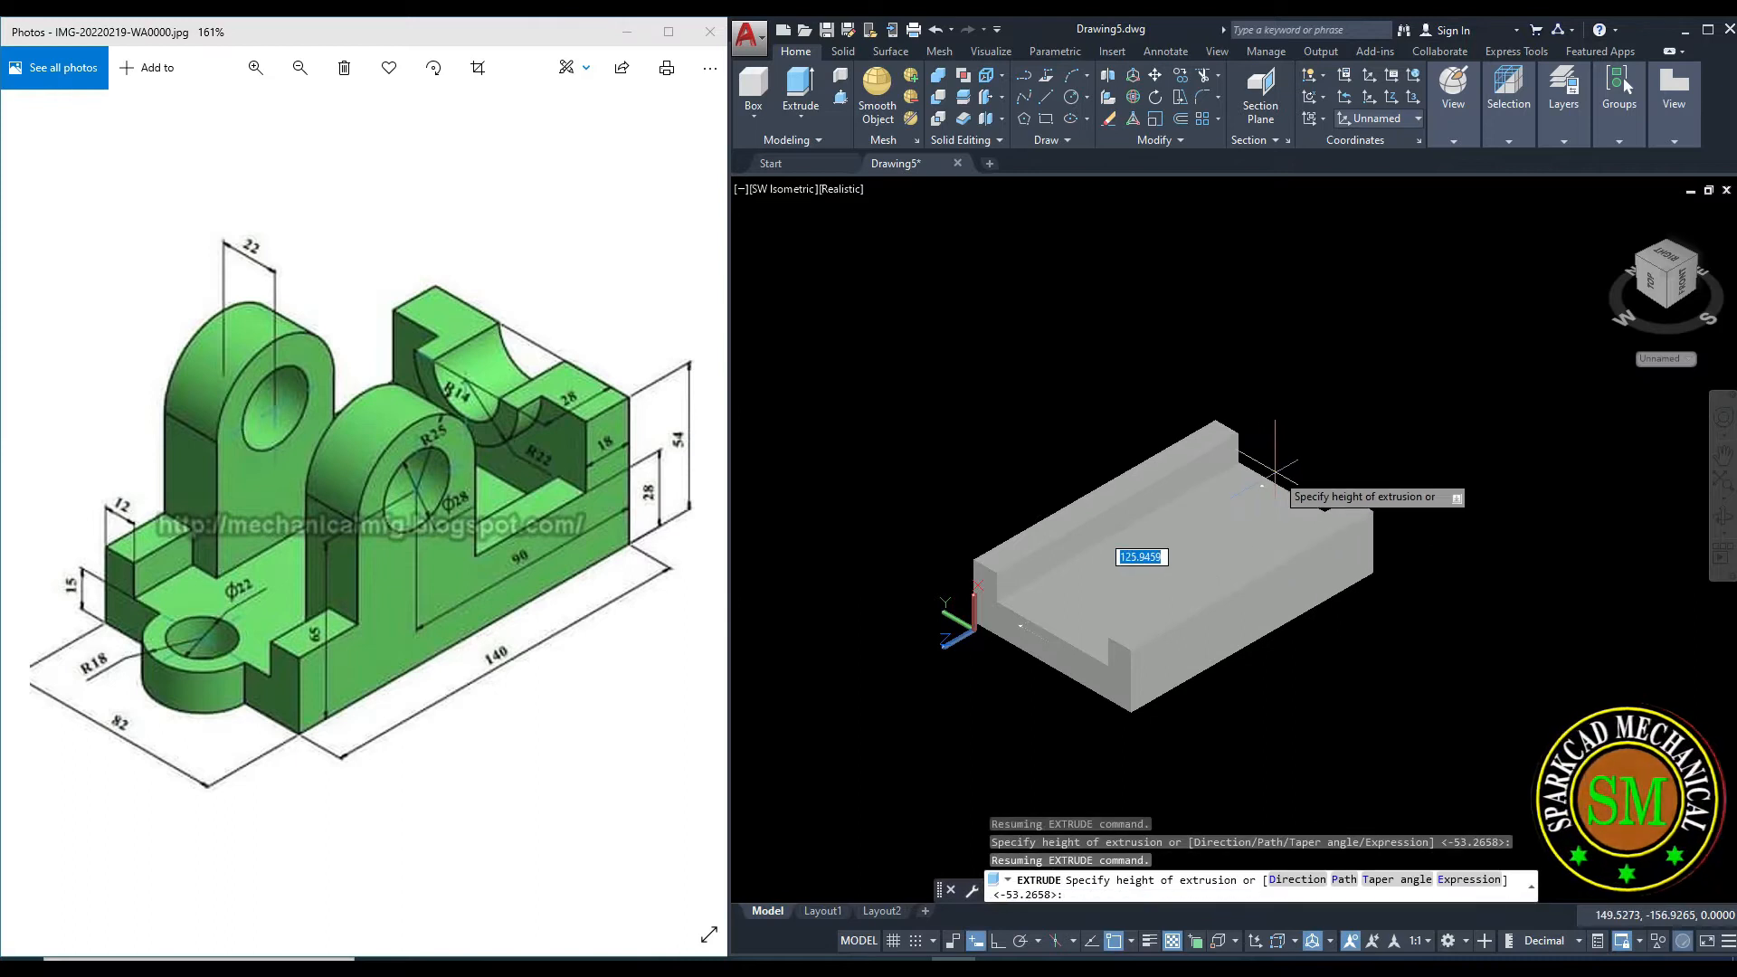
key(Return)
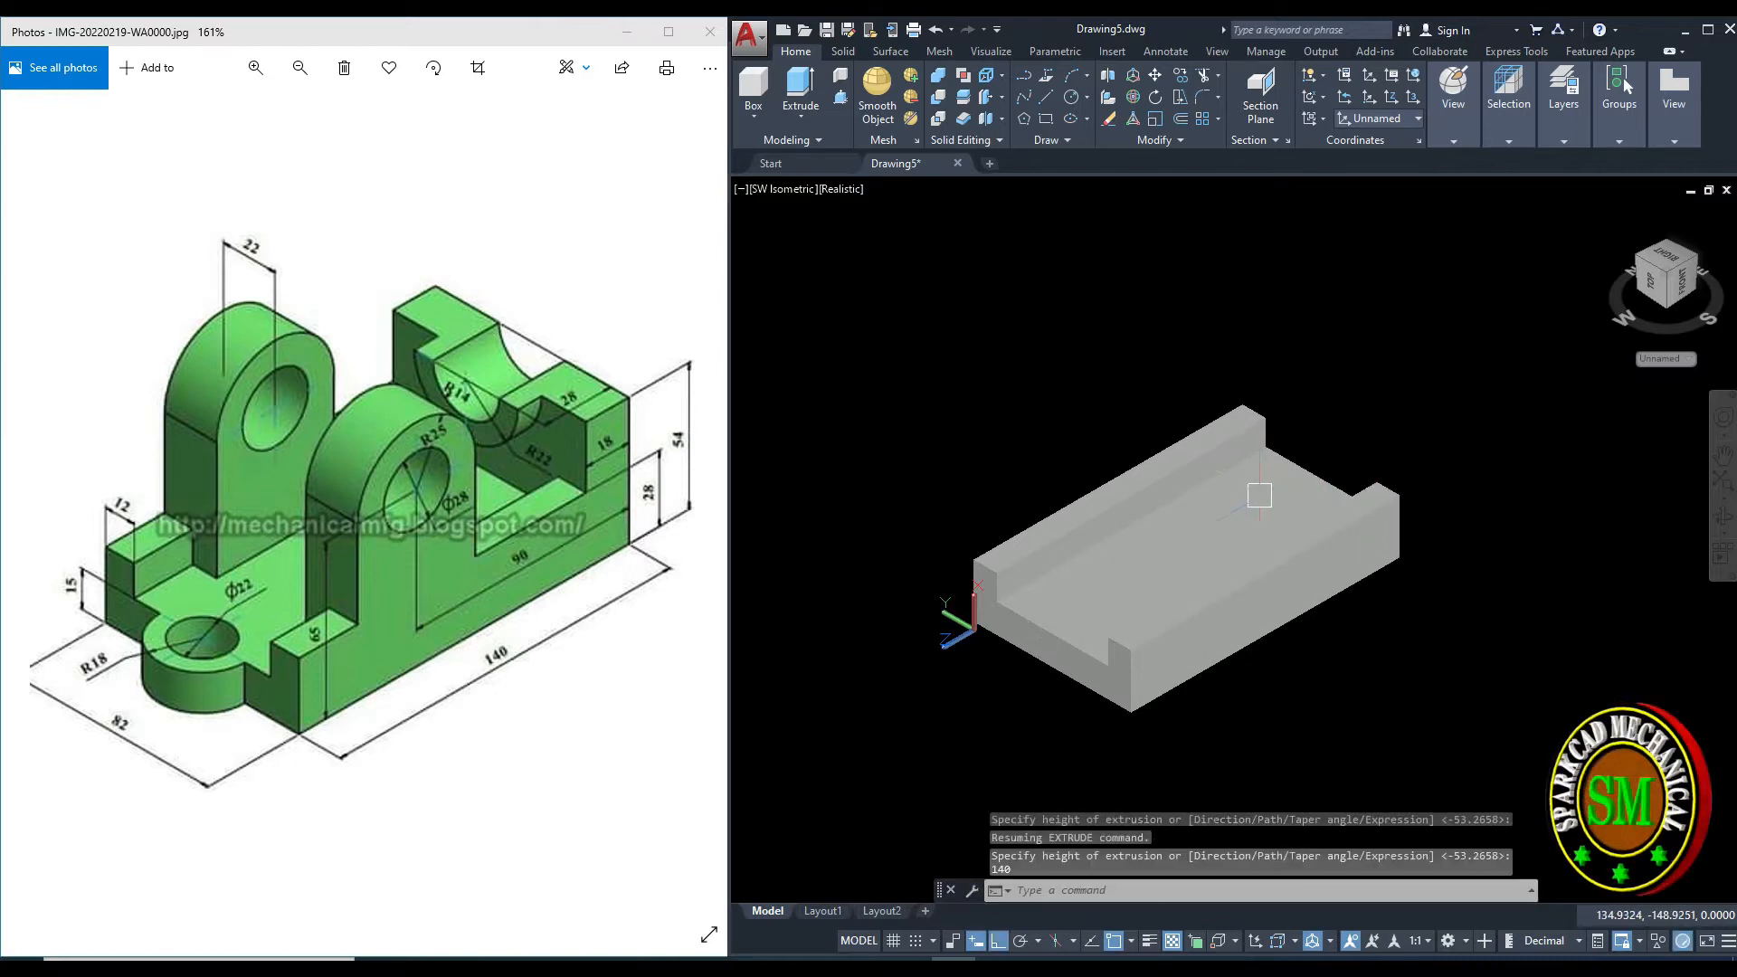
middle_drag(1214, 500, 1136, 521)
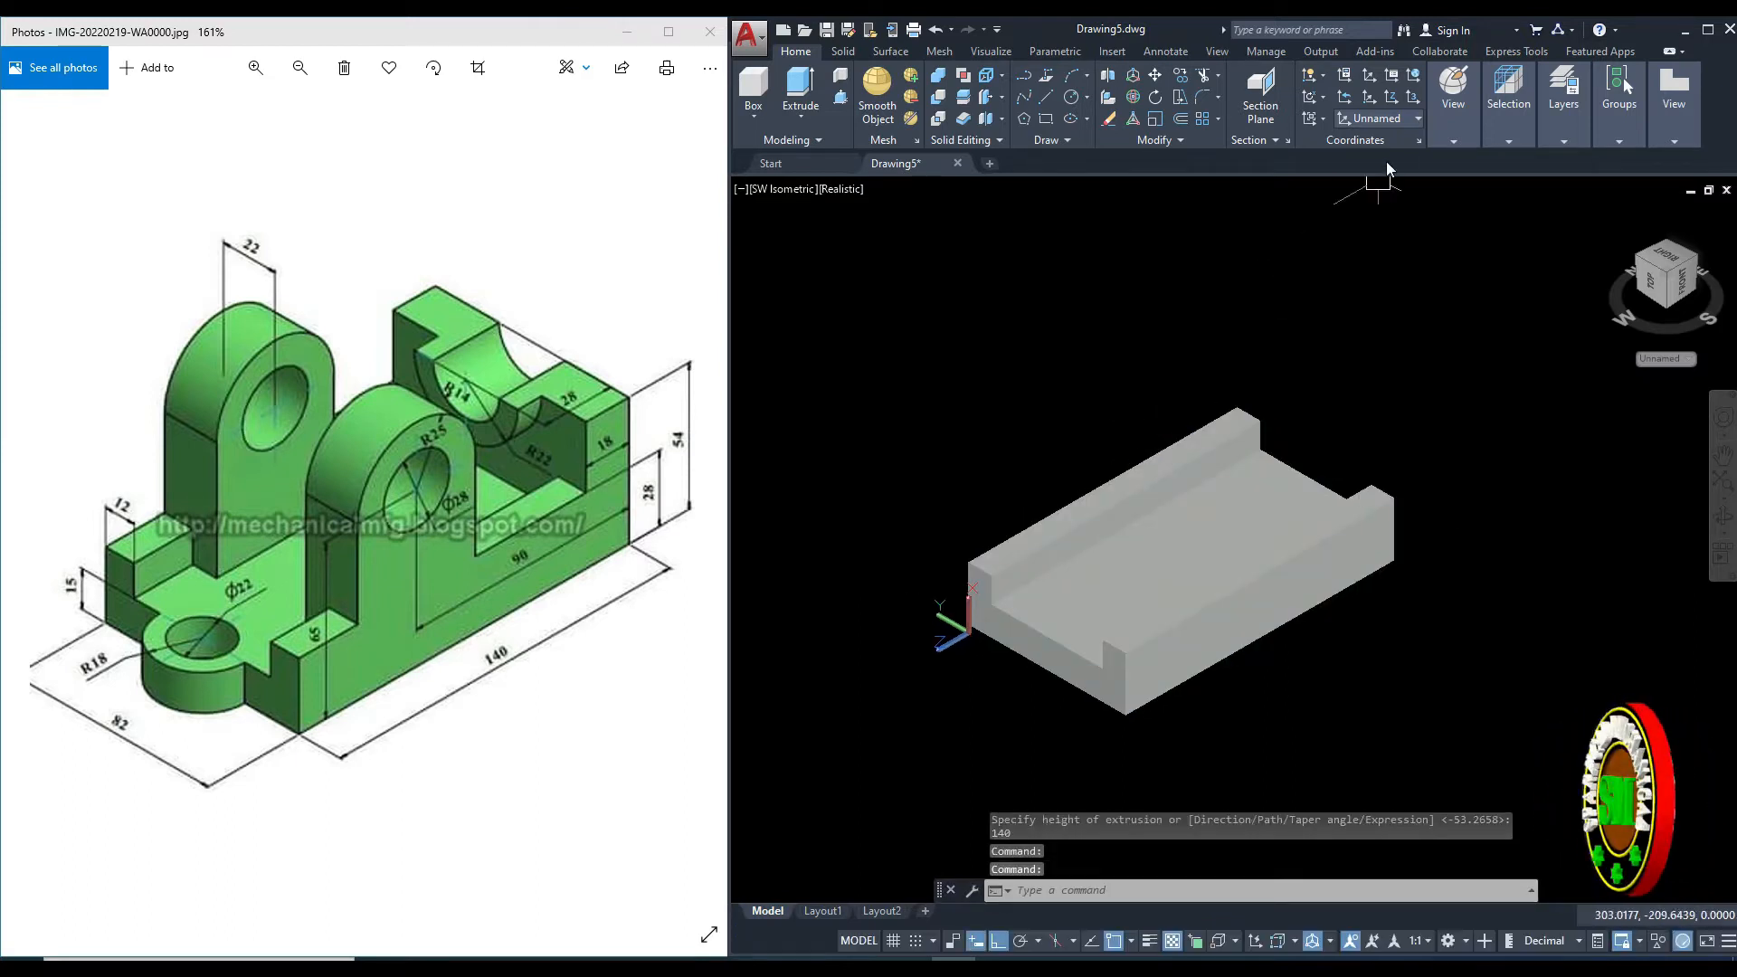
Restore the World UCS and draw a radius 18 circle centred on the midpoint of the channel floor's front edge.
click(1414, 79)
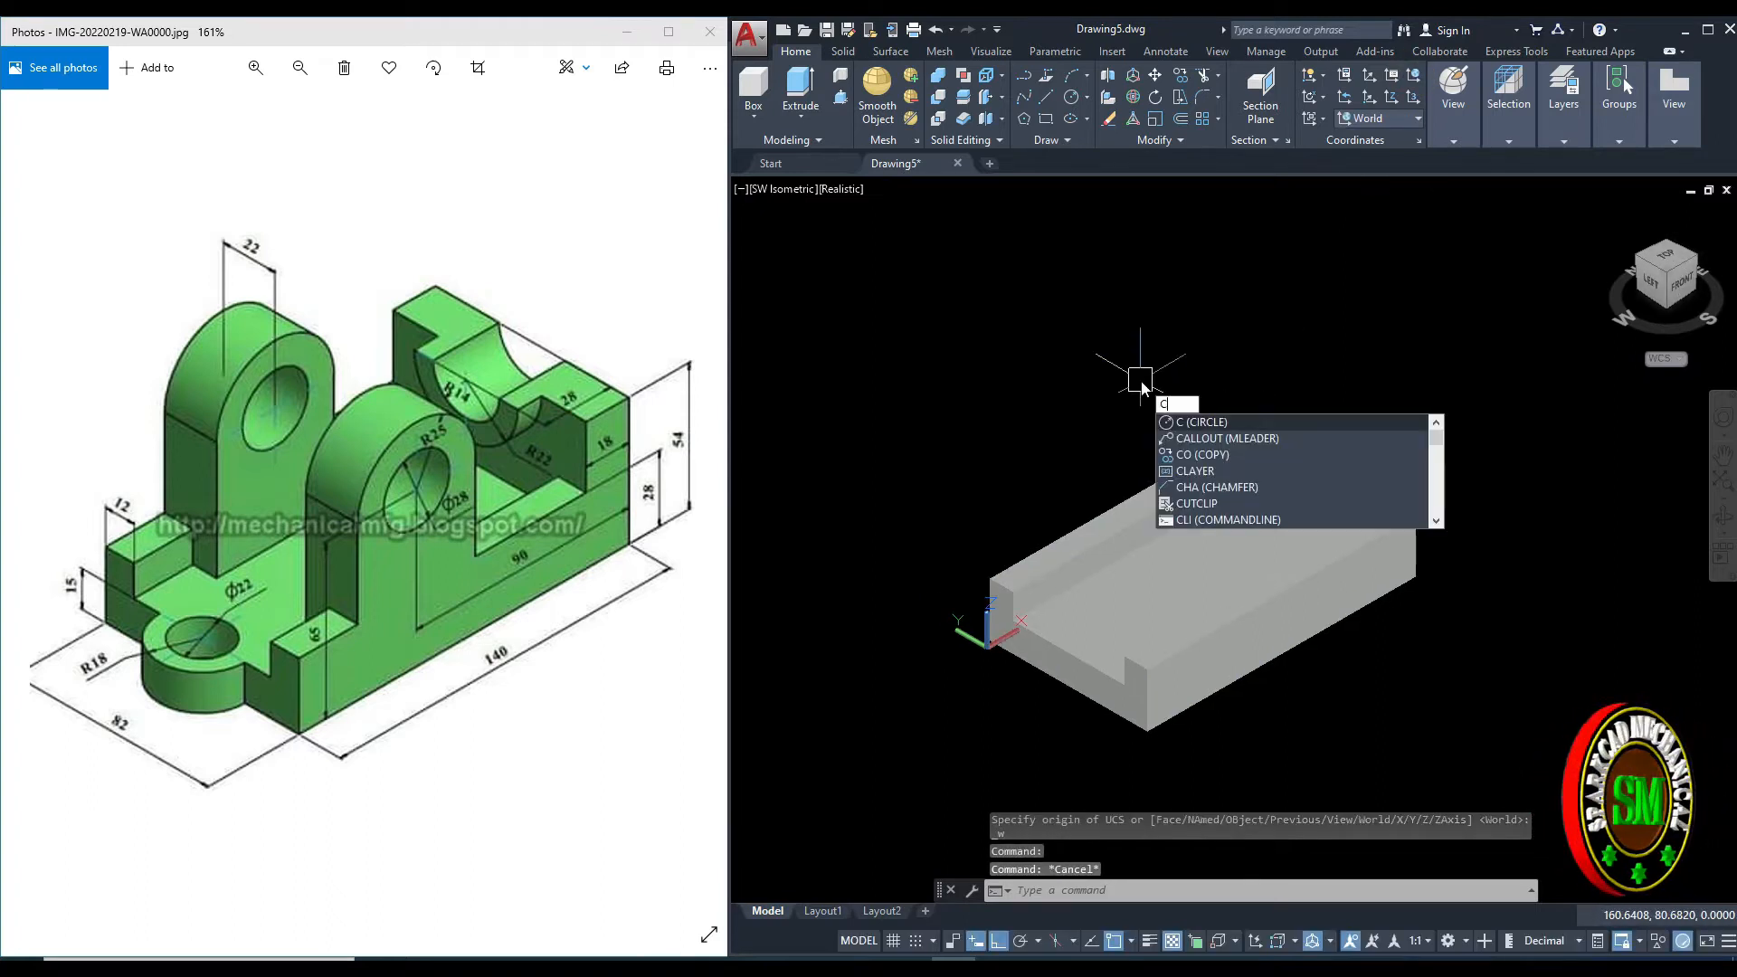
key(Return)
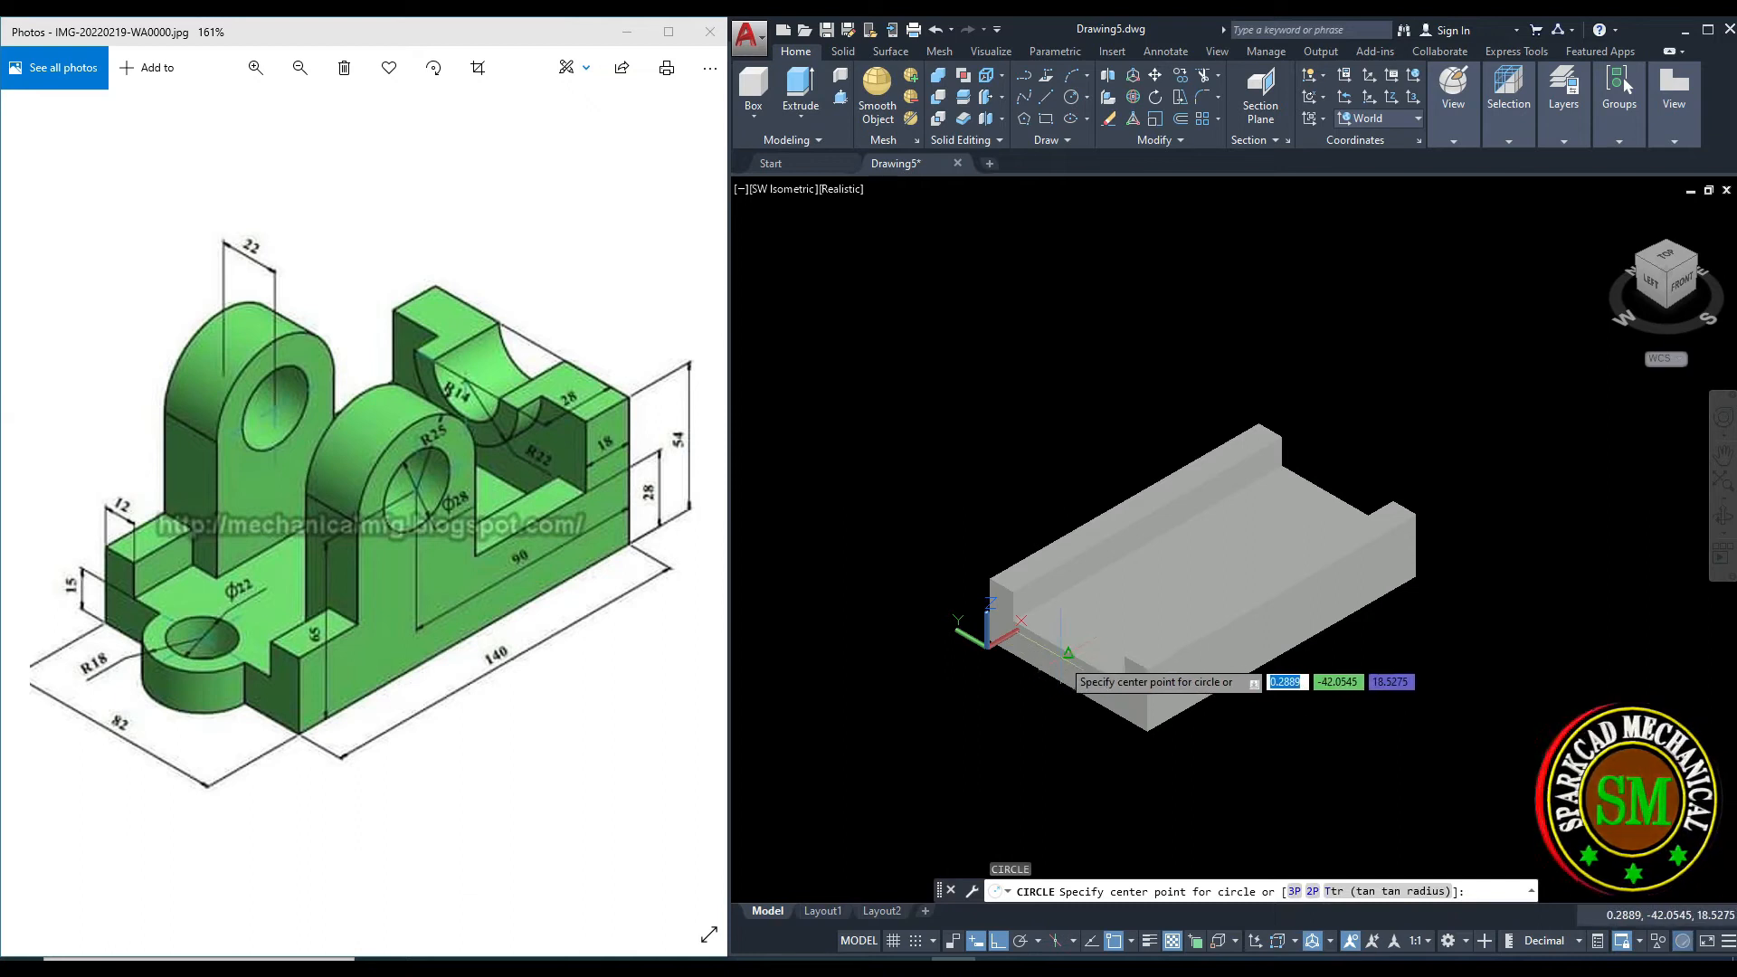
click(1067, 658)
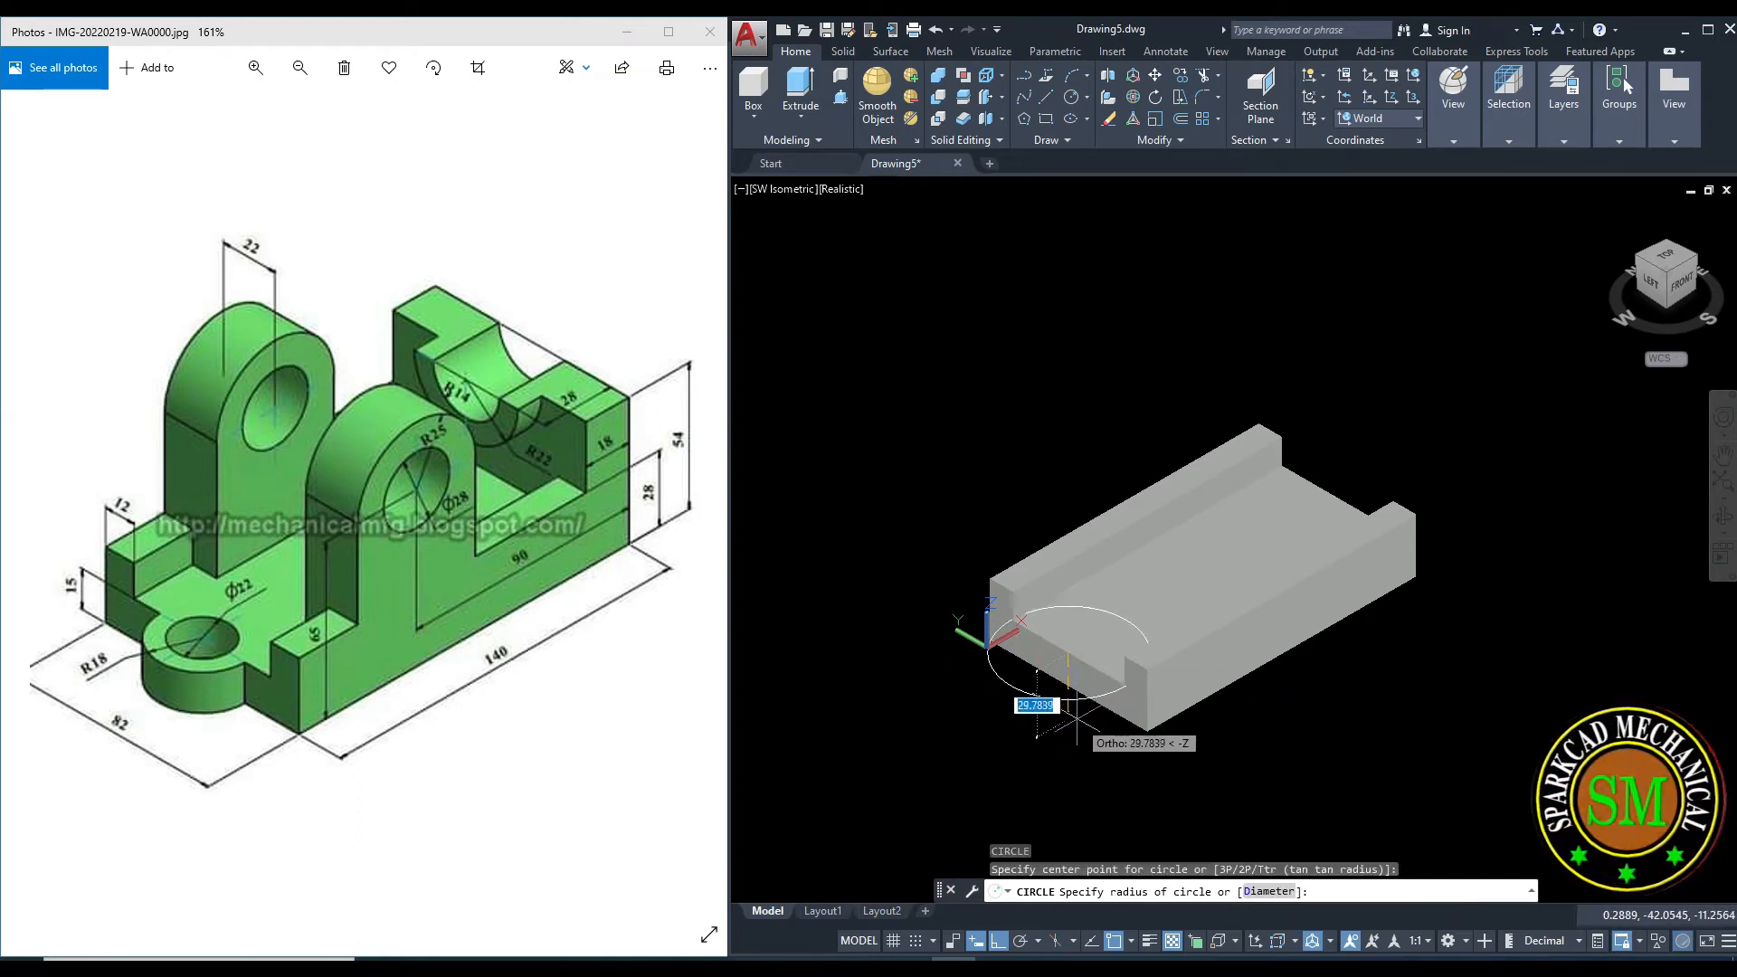
key(Return)
scroll(1058, 697, up, 2)
scroll(1050, 693, up, 1)
scroll(1048, 691, up, 2)
key(Escape)
Extrude the radius 18 circle 15 downward to form the front lug.
text(ext)
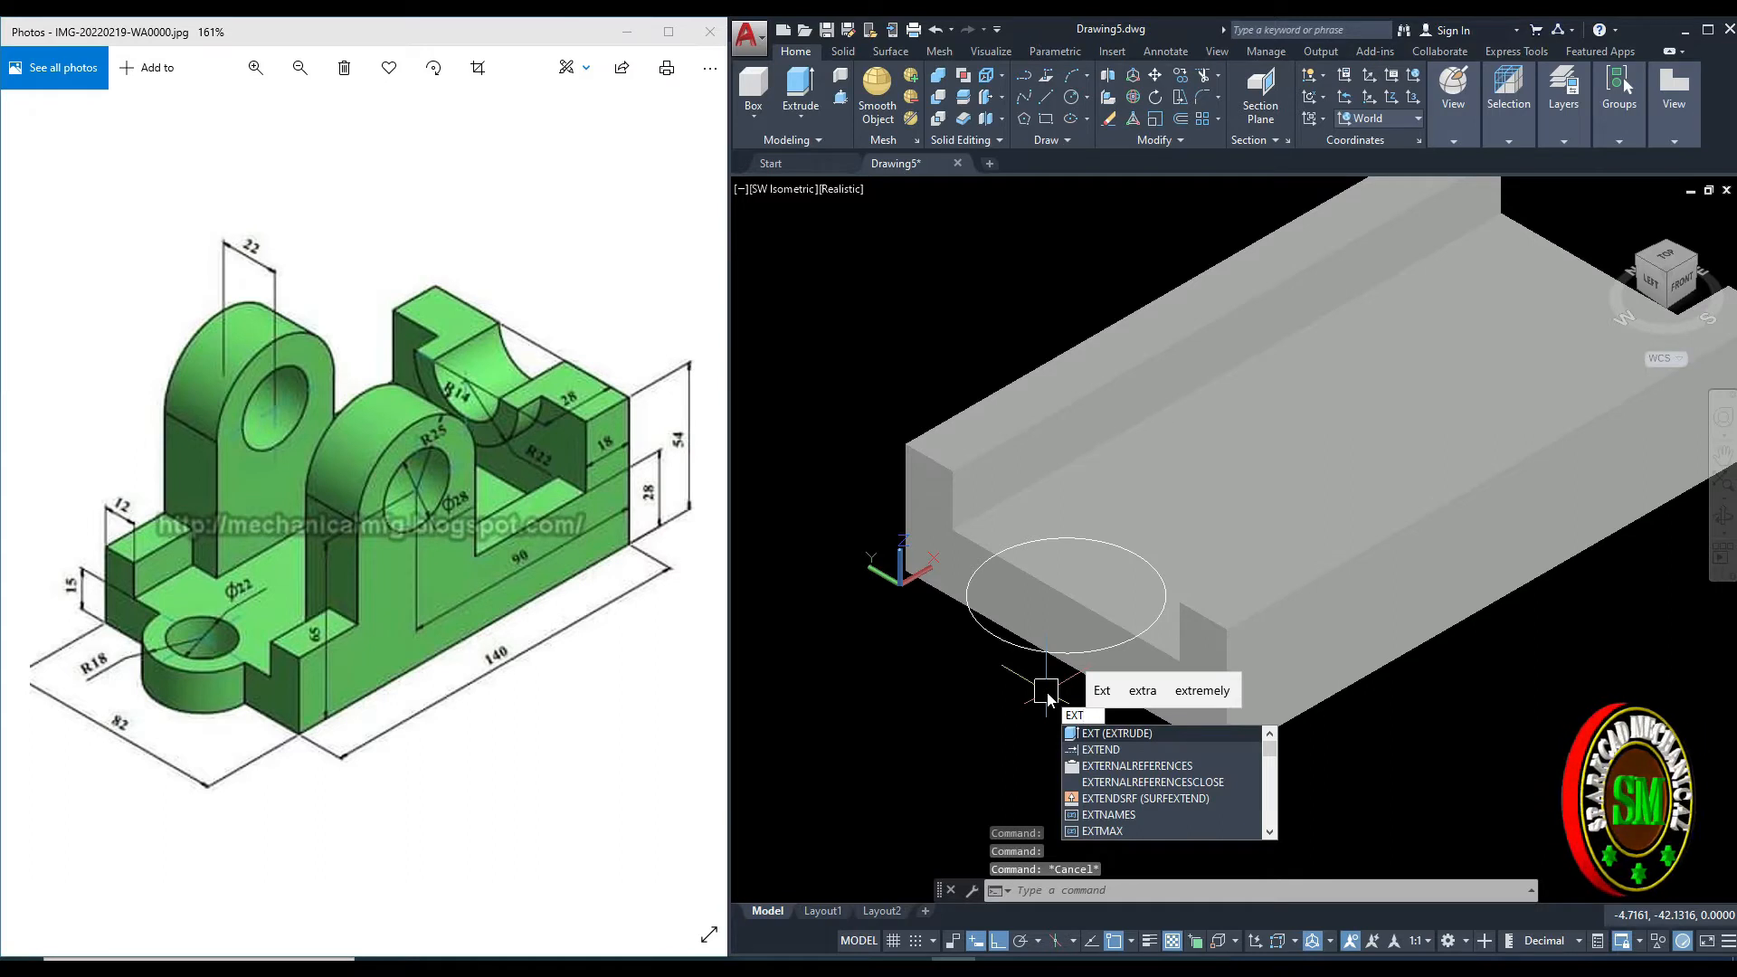
key(Return)
click(1041, 650)
key(Return)
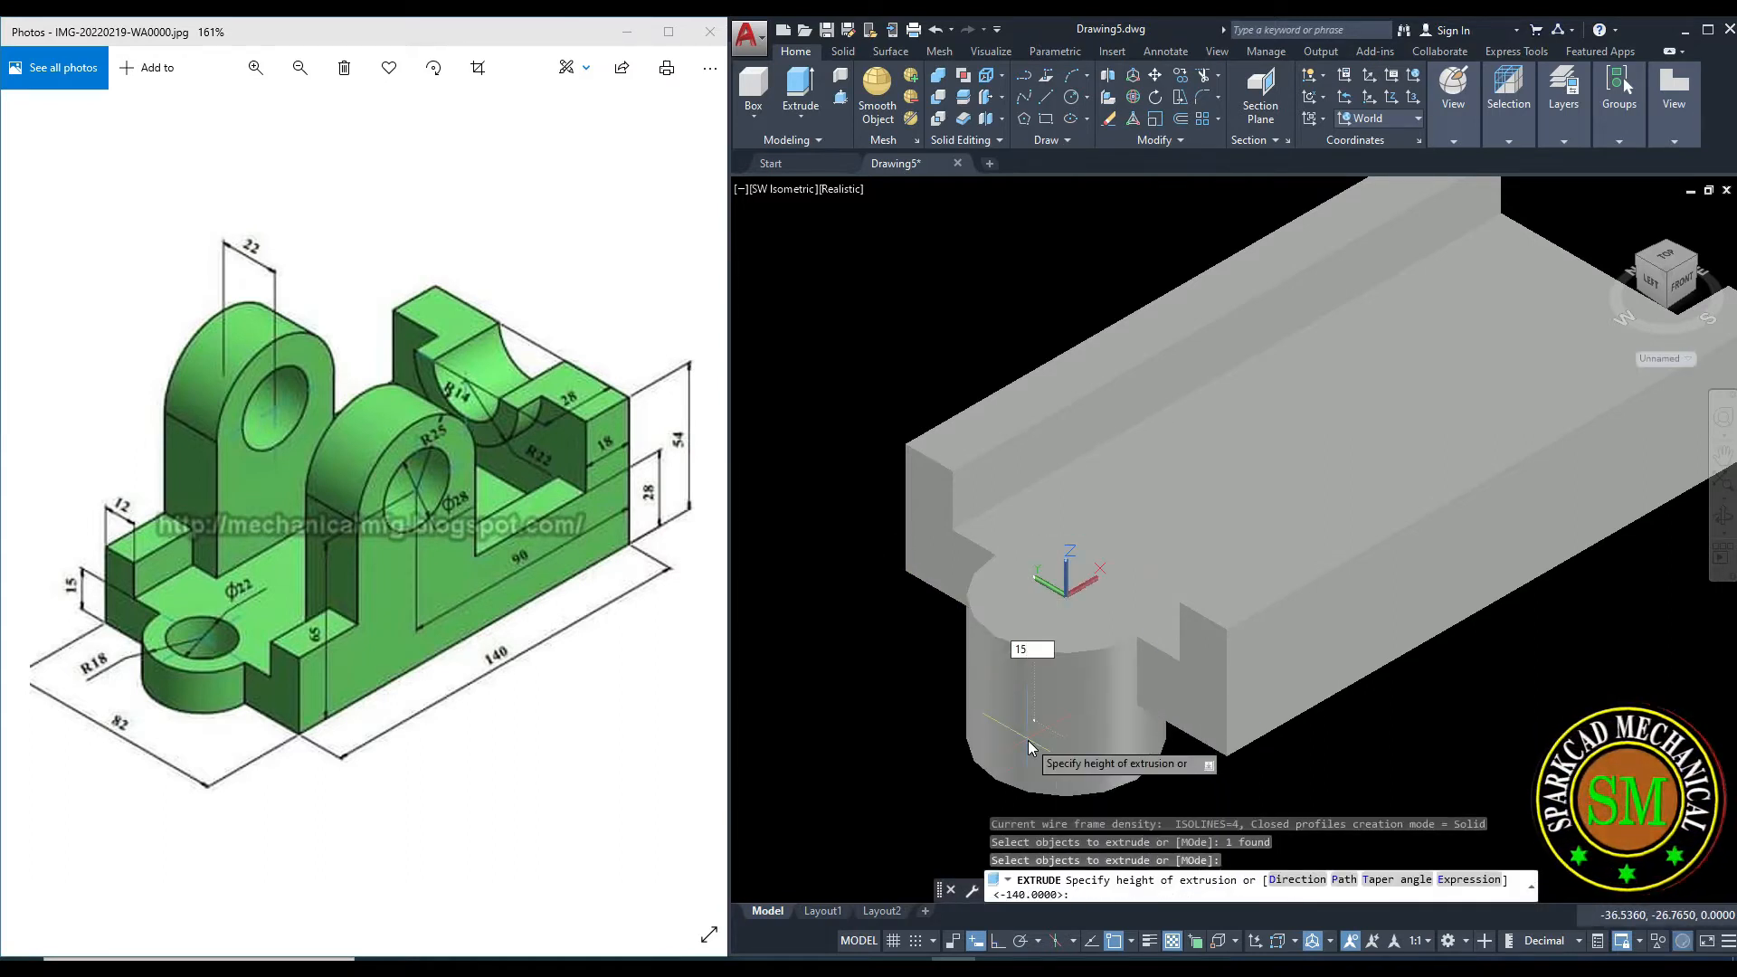
key(Return)
middle_drag(981, 710, 992, 695)
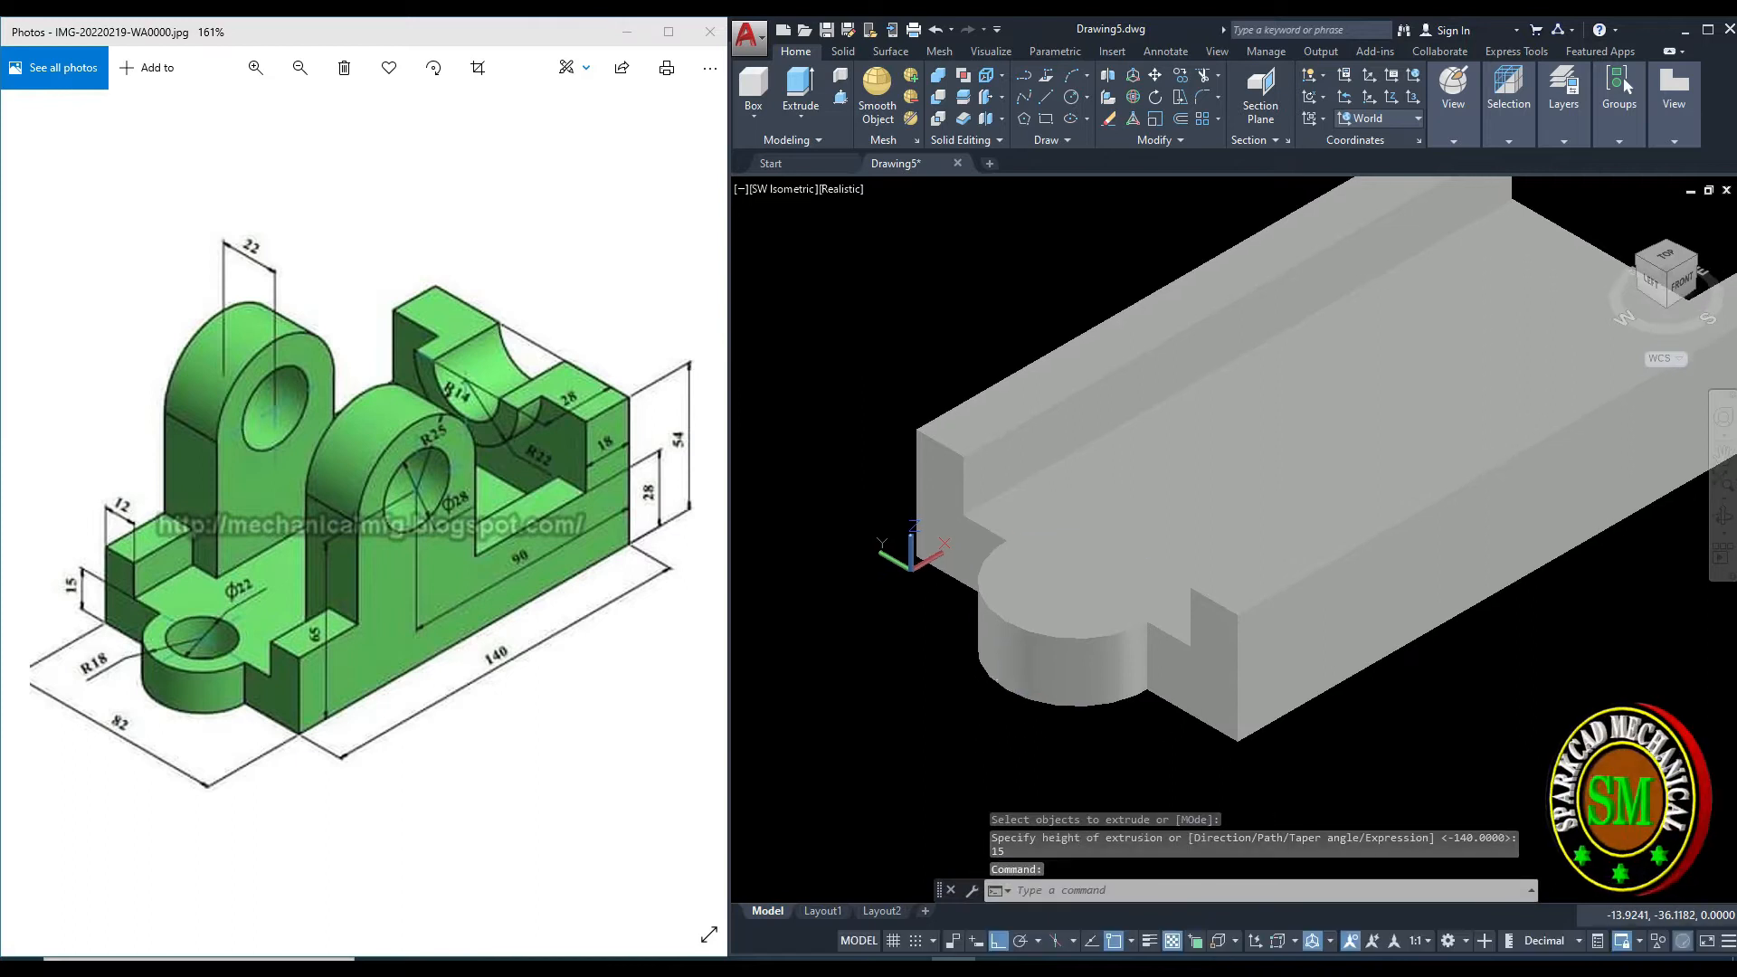
scroll(969, 698, down, 3)
key(Escape)
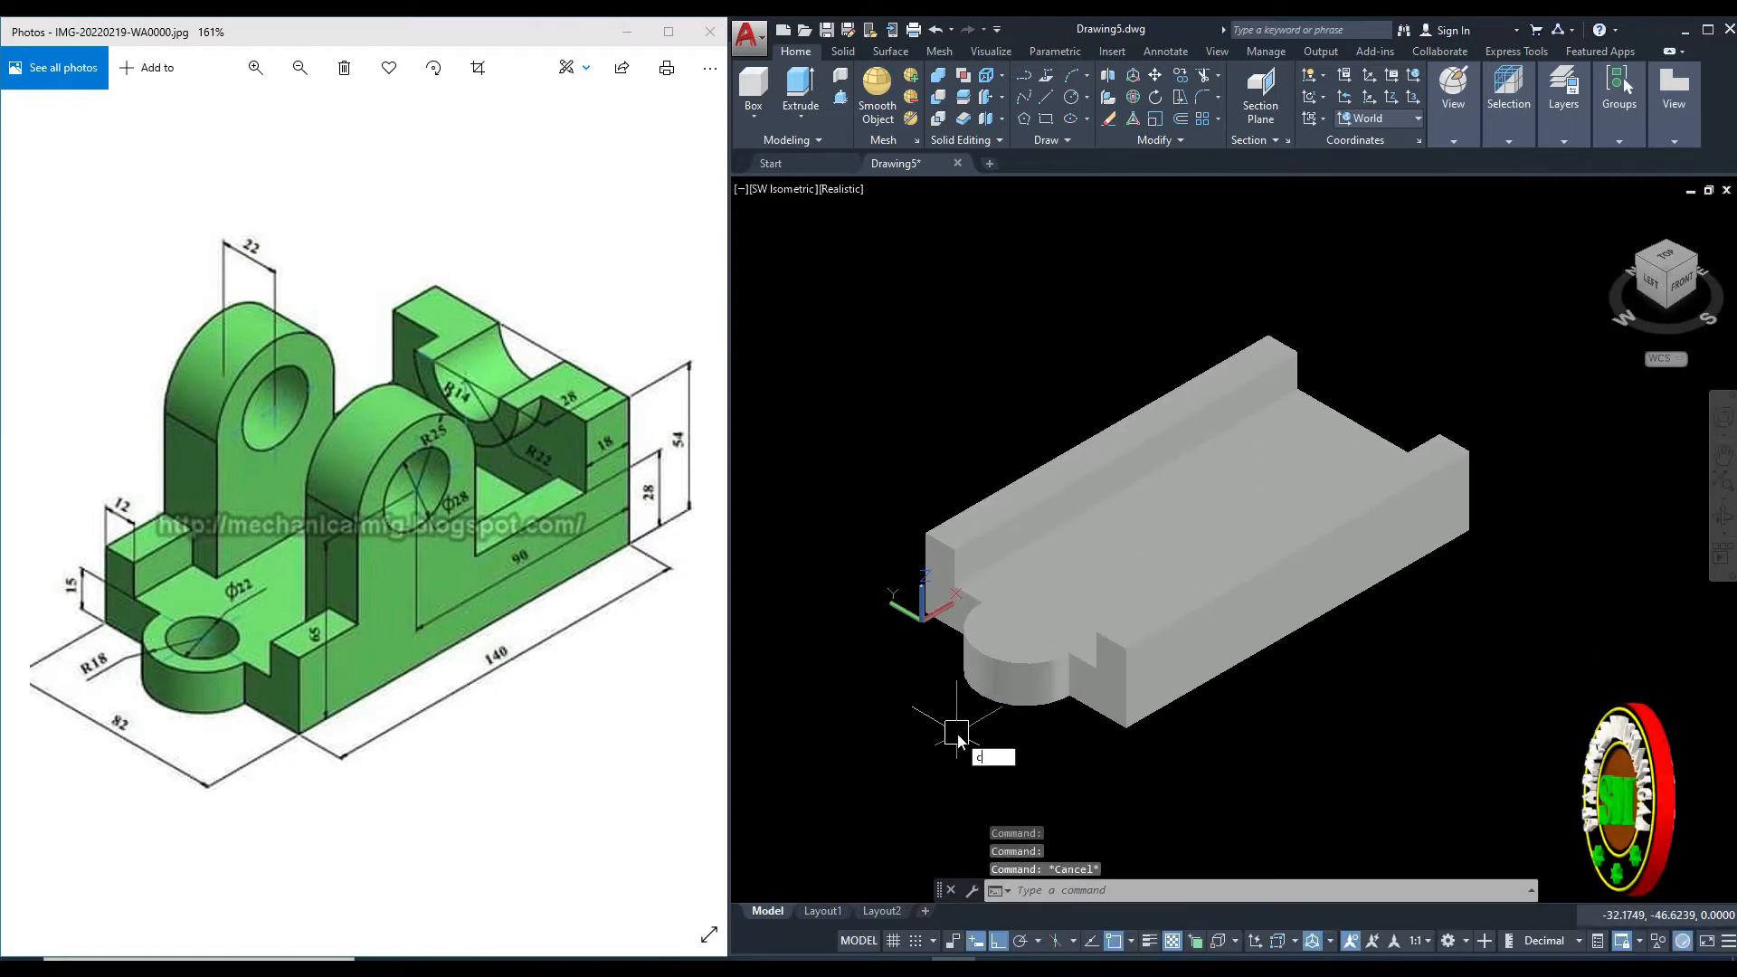
Draw a diameter 22 circle on the front lug's upper face, concentric with its rounded edge.
key(Return)
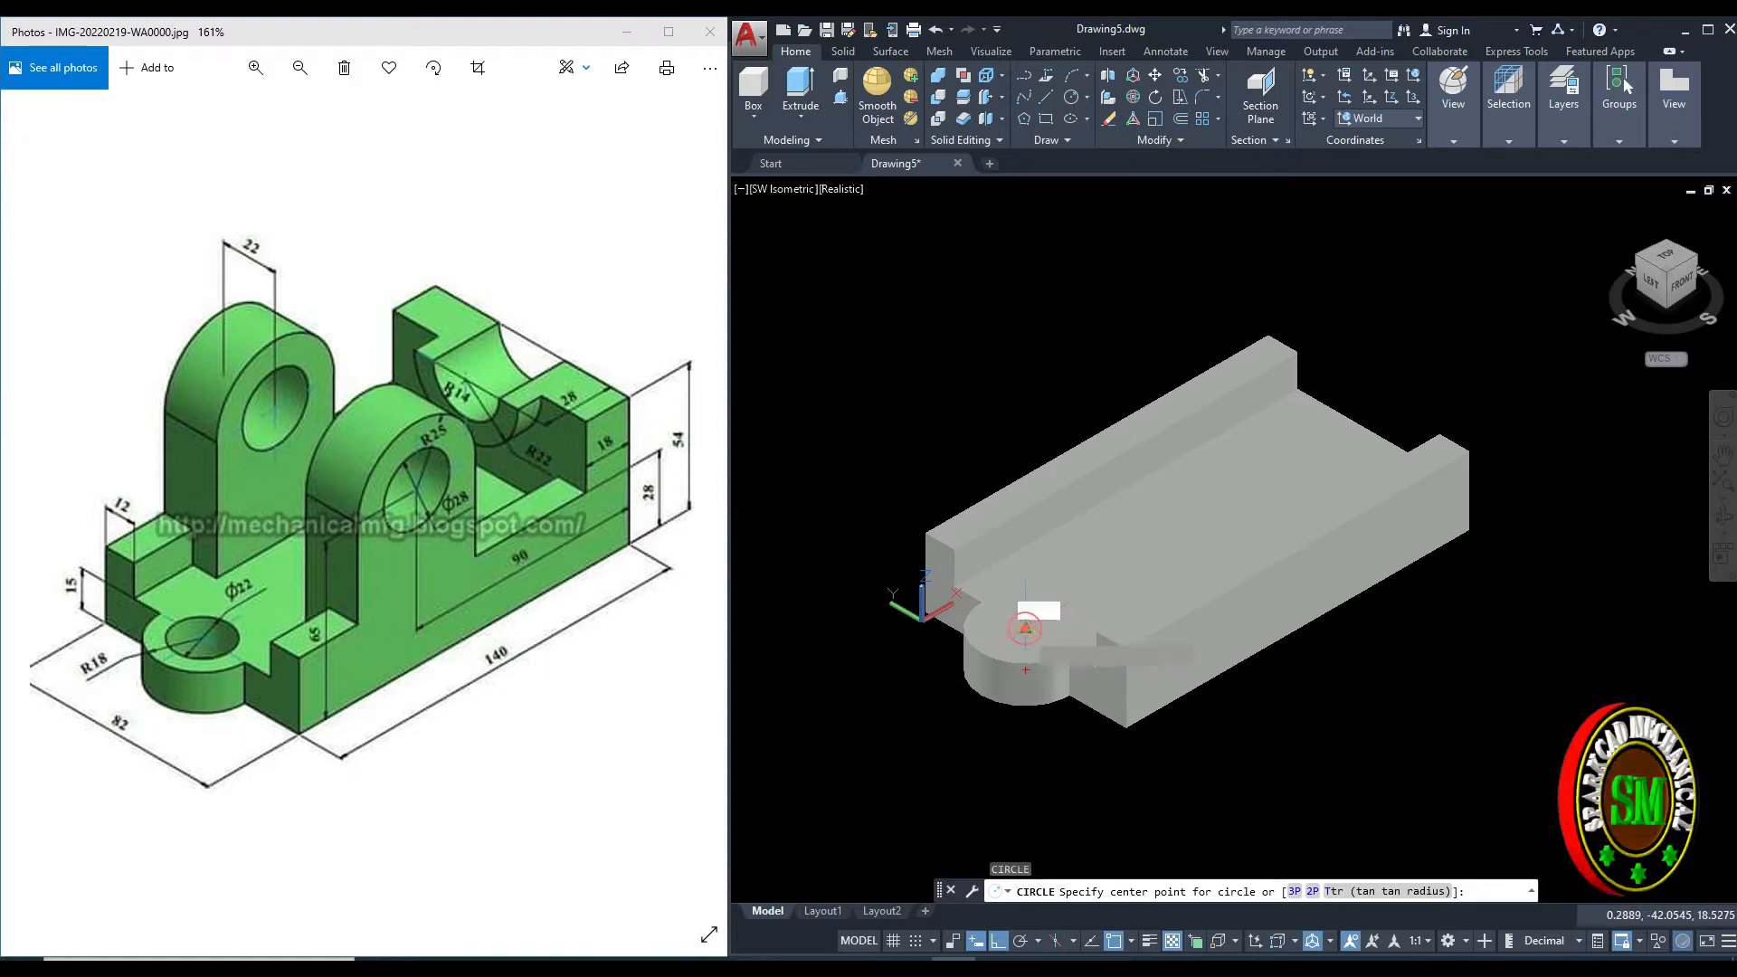
click(1025, 627)
key(Return)
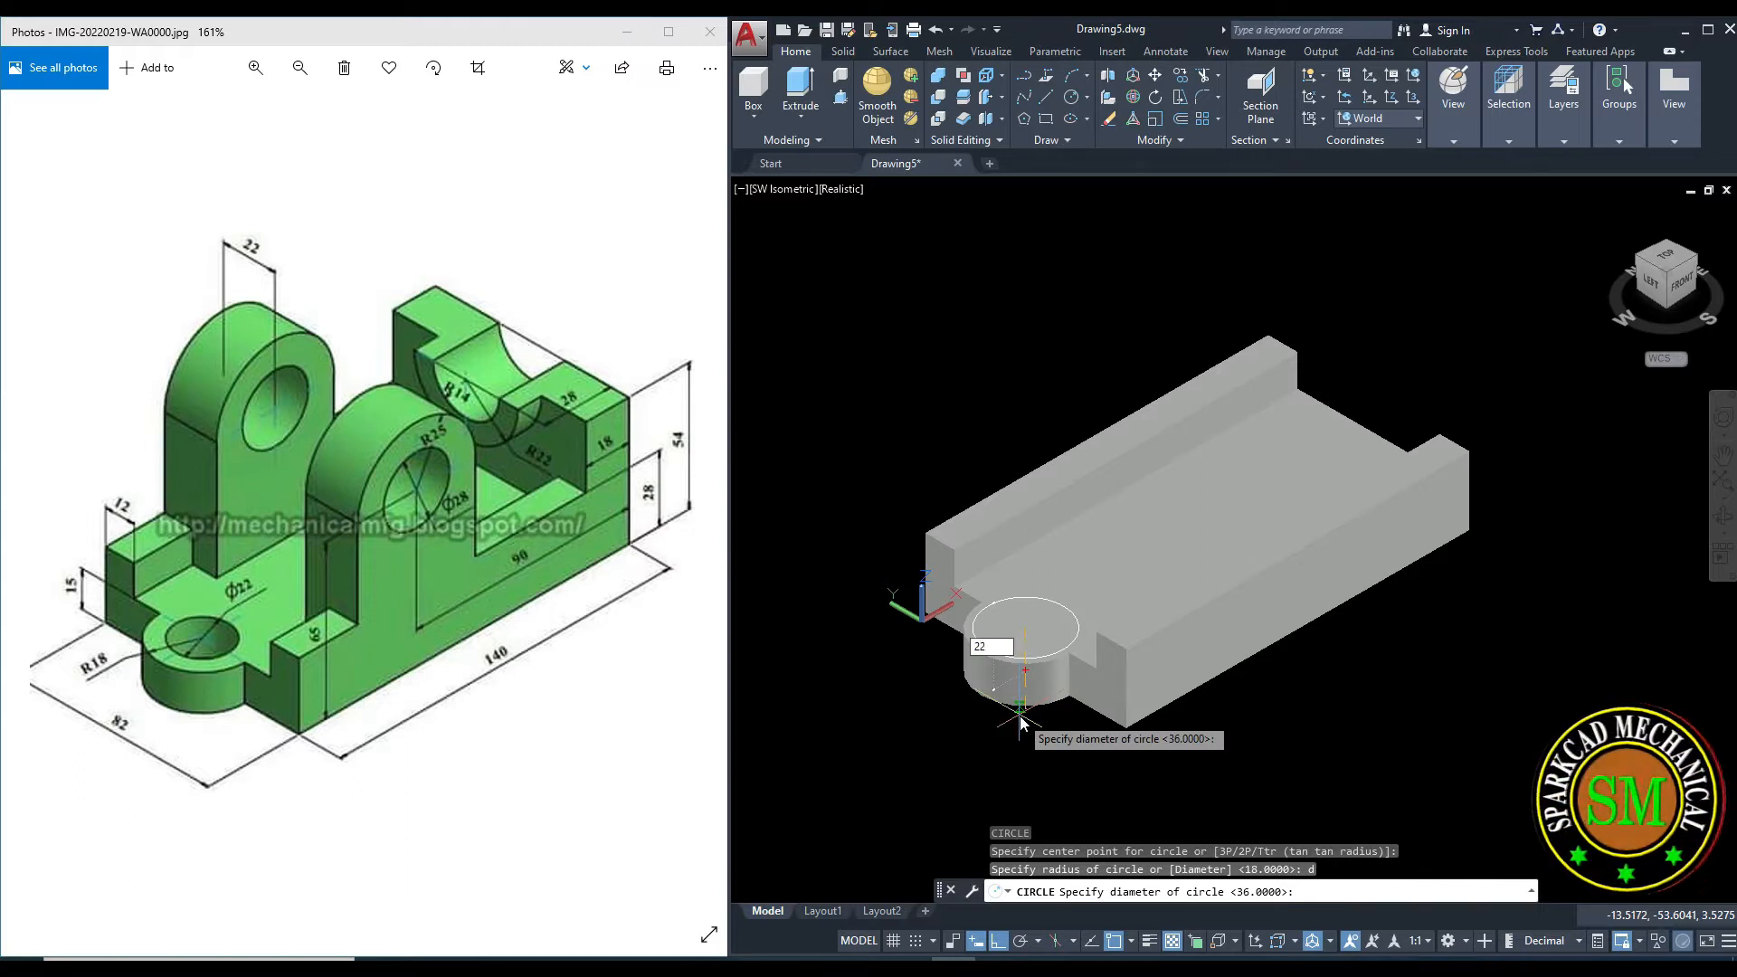
key(Return)
scroll(760, 701, up, 3)
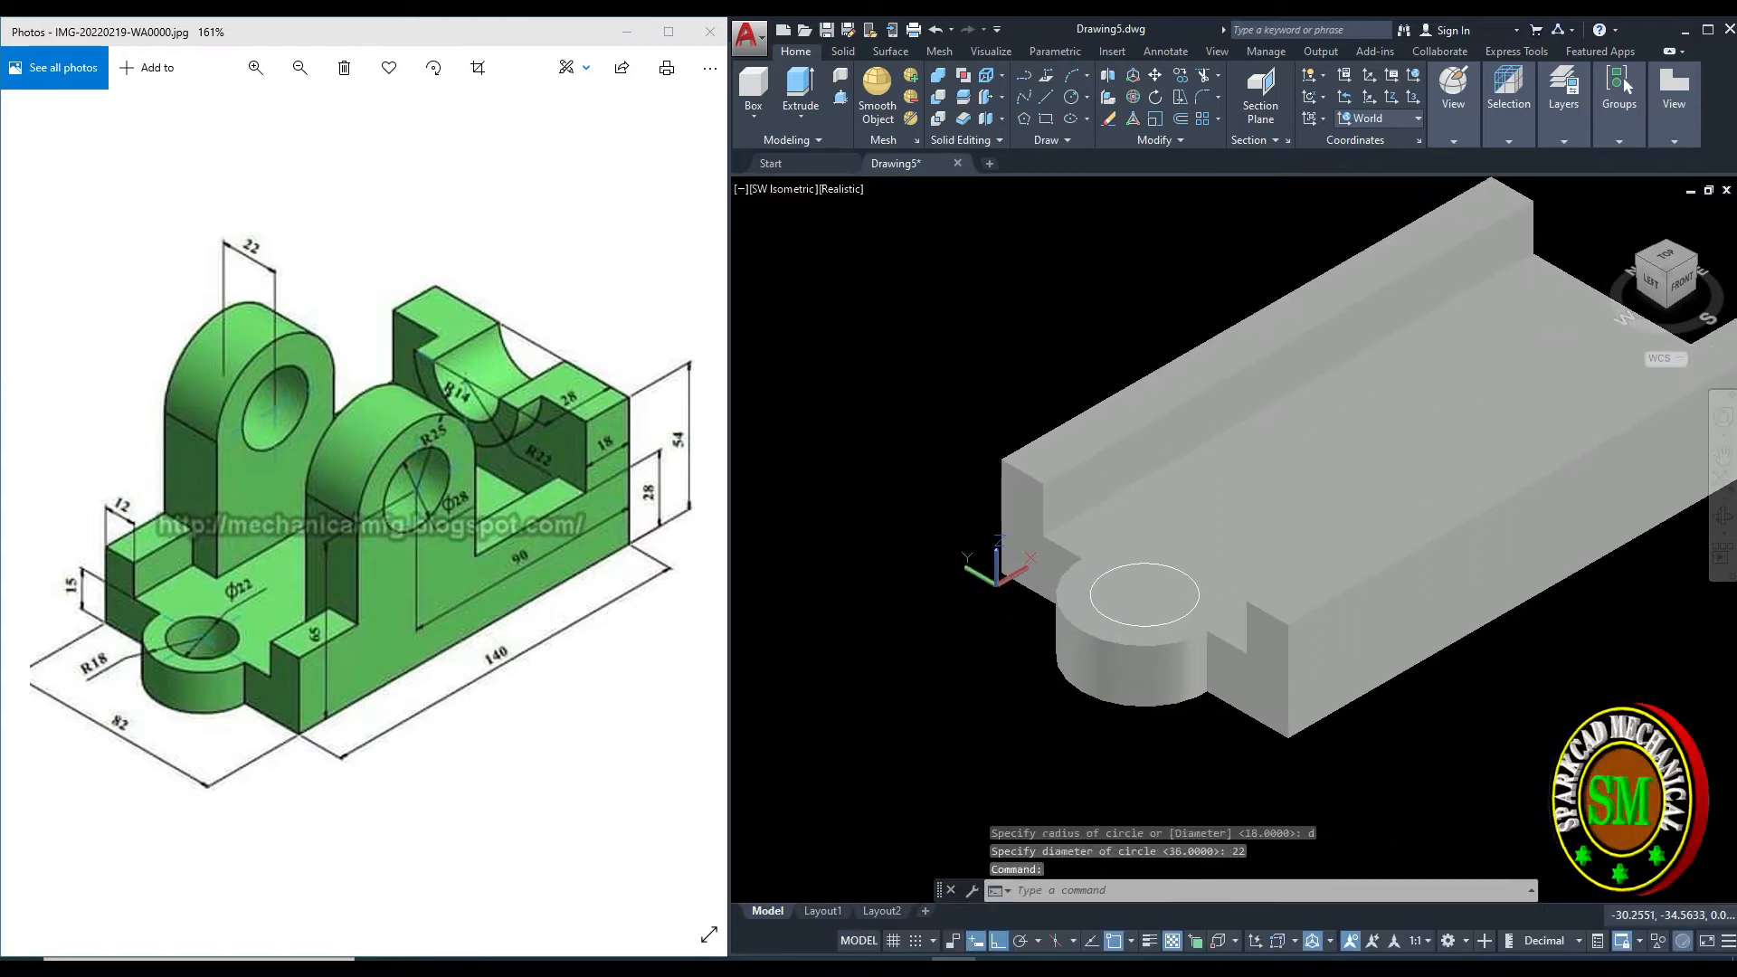
Extrude the diameter 22 circle downward past the underside of the front lug.
key(Escape)
text(ext)
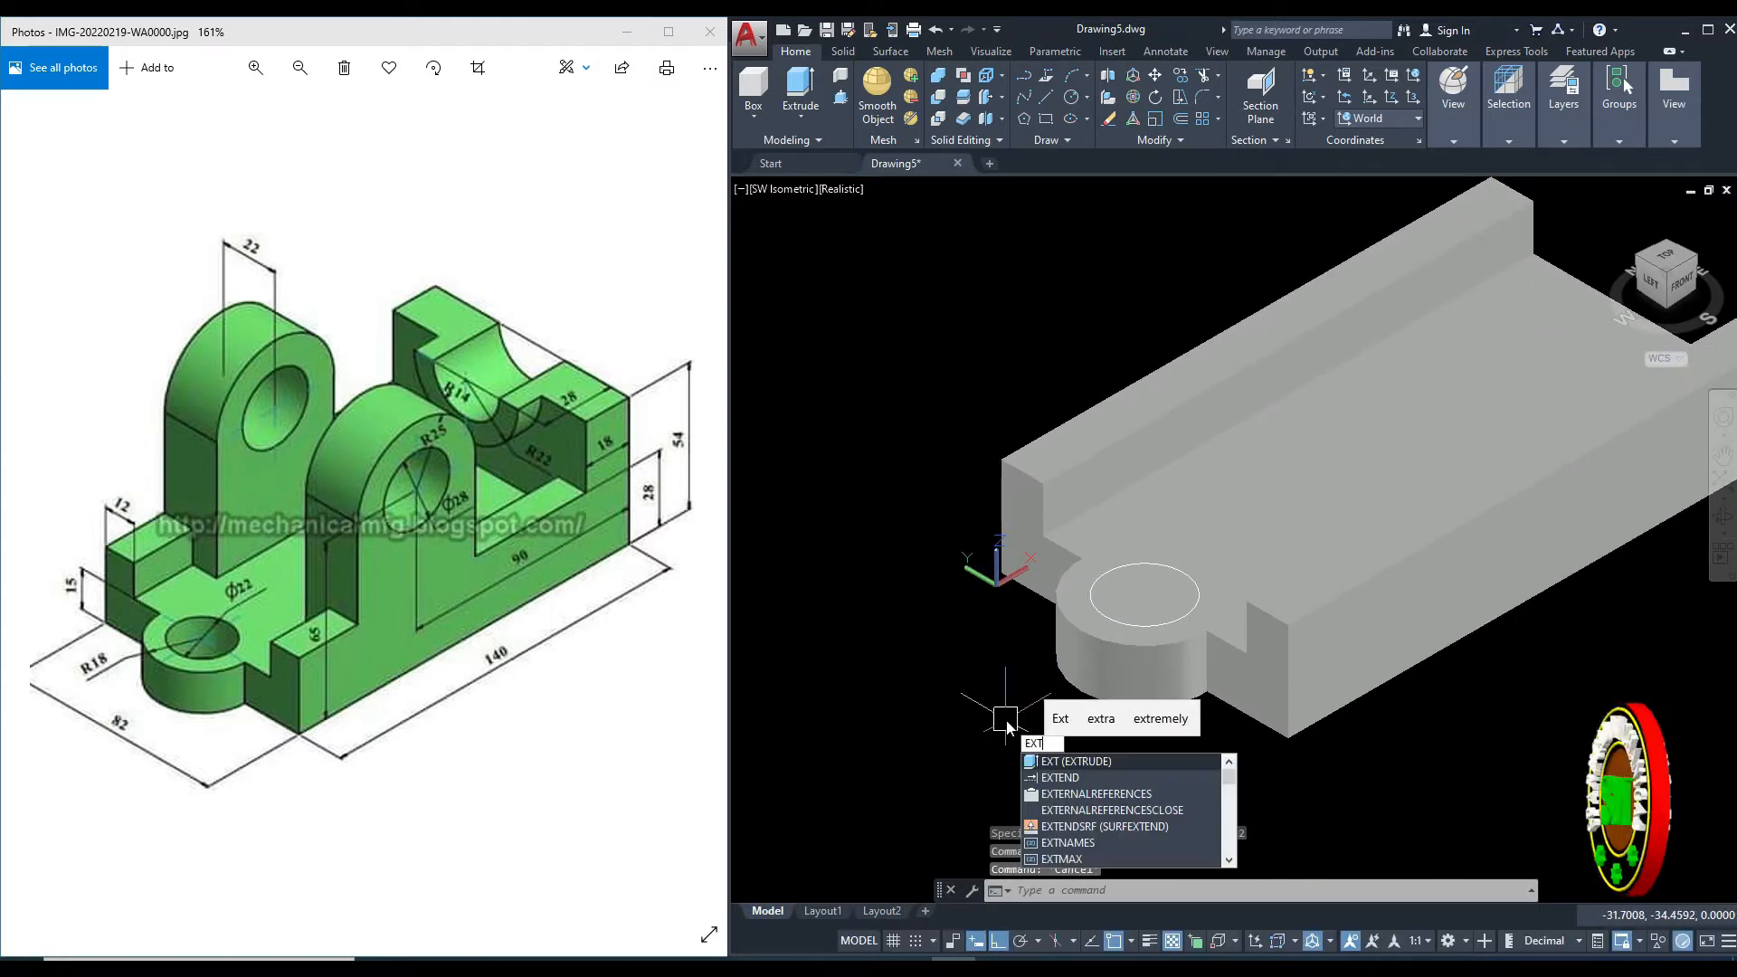
key(Return)
scroll(1121, 620, up, 2)
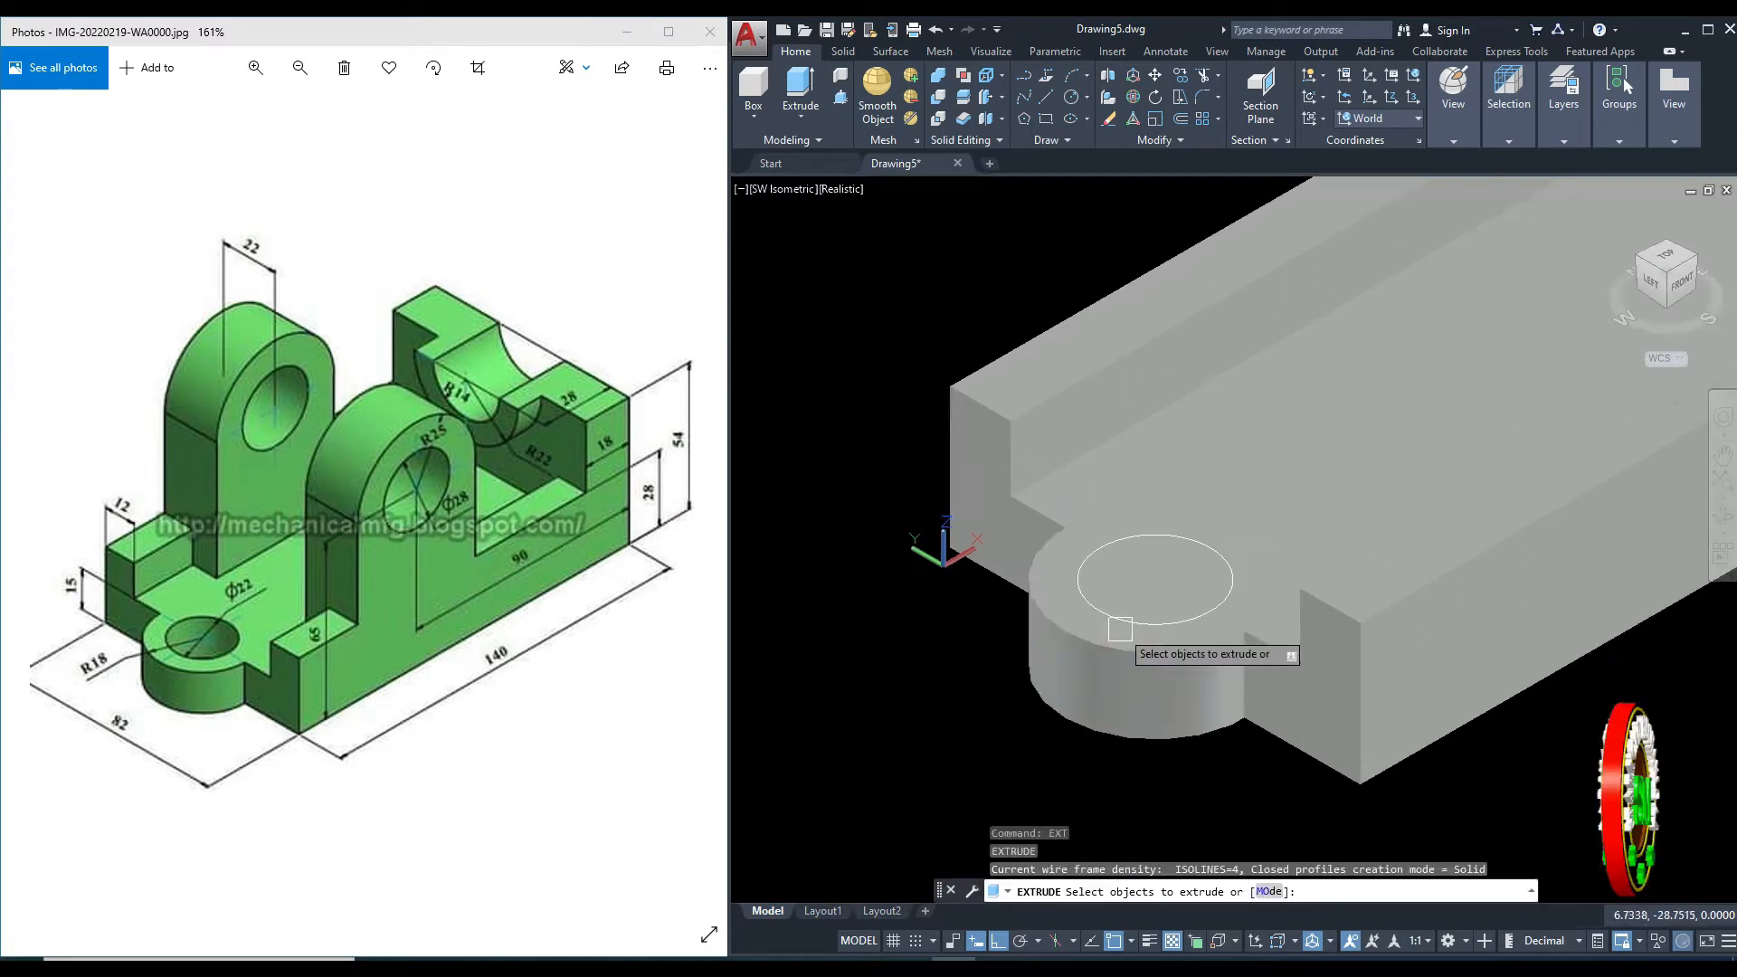
scroll(1128, 612, up, 2)
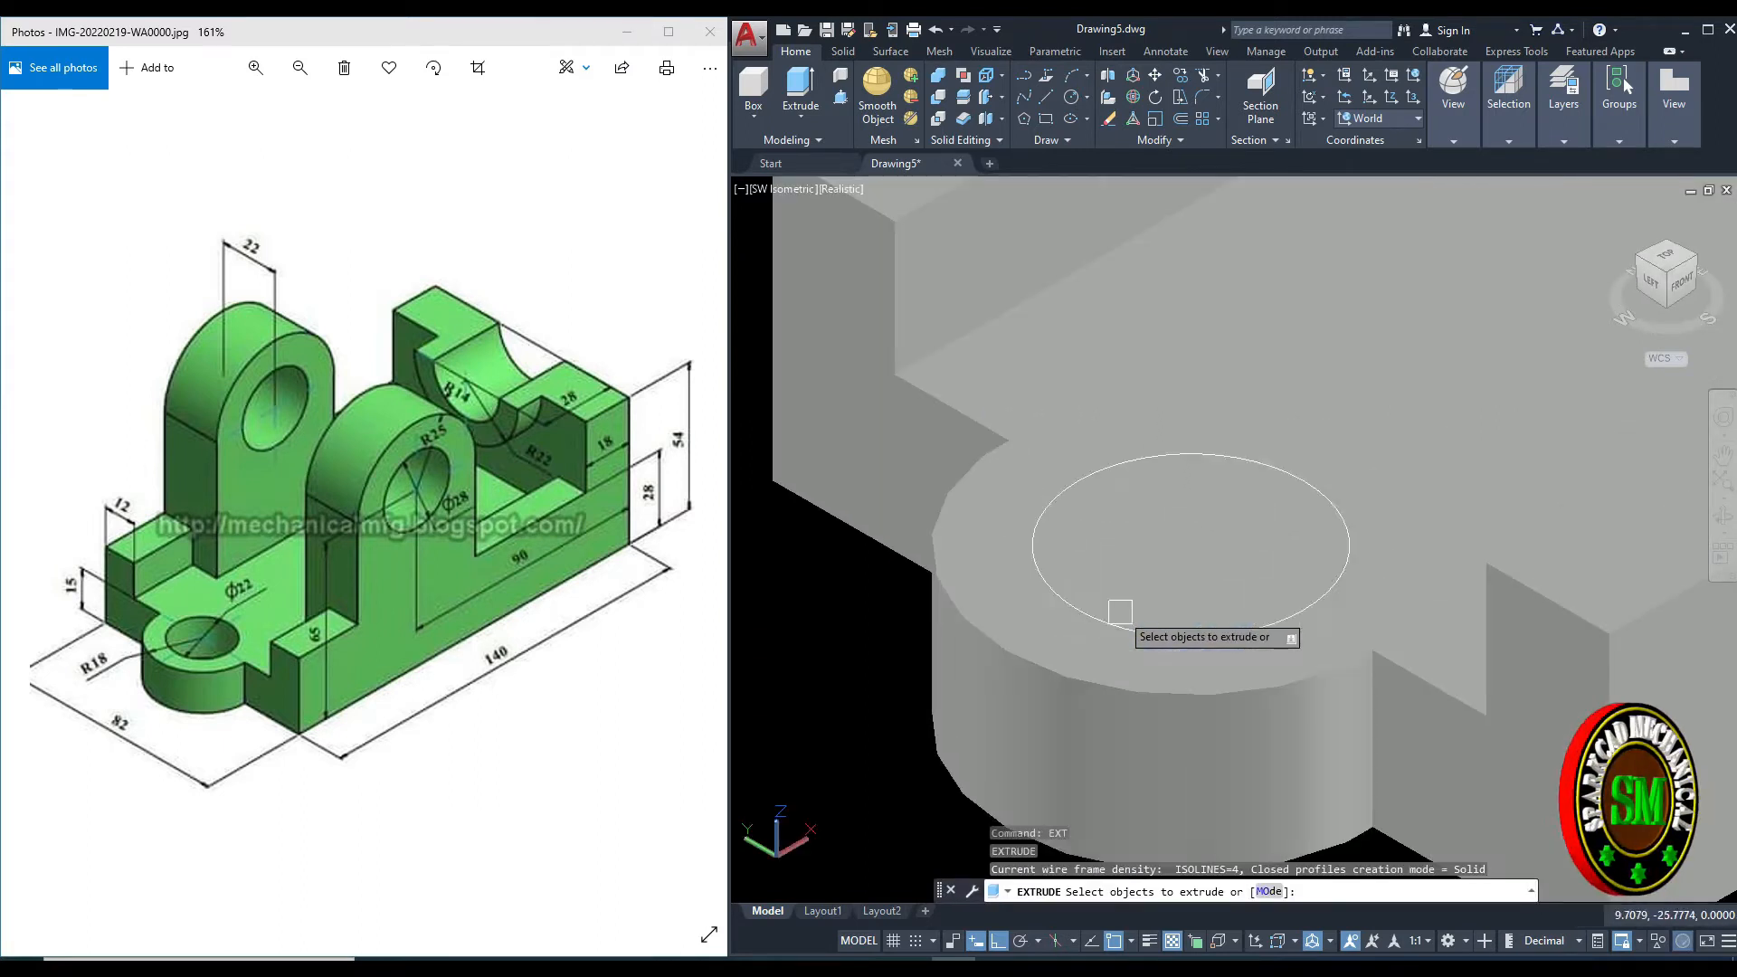
click(1113, 582)
scroll(1113, 581, down, 3)
key(Return)
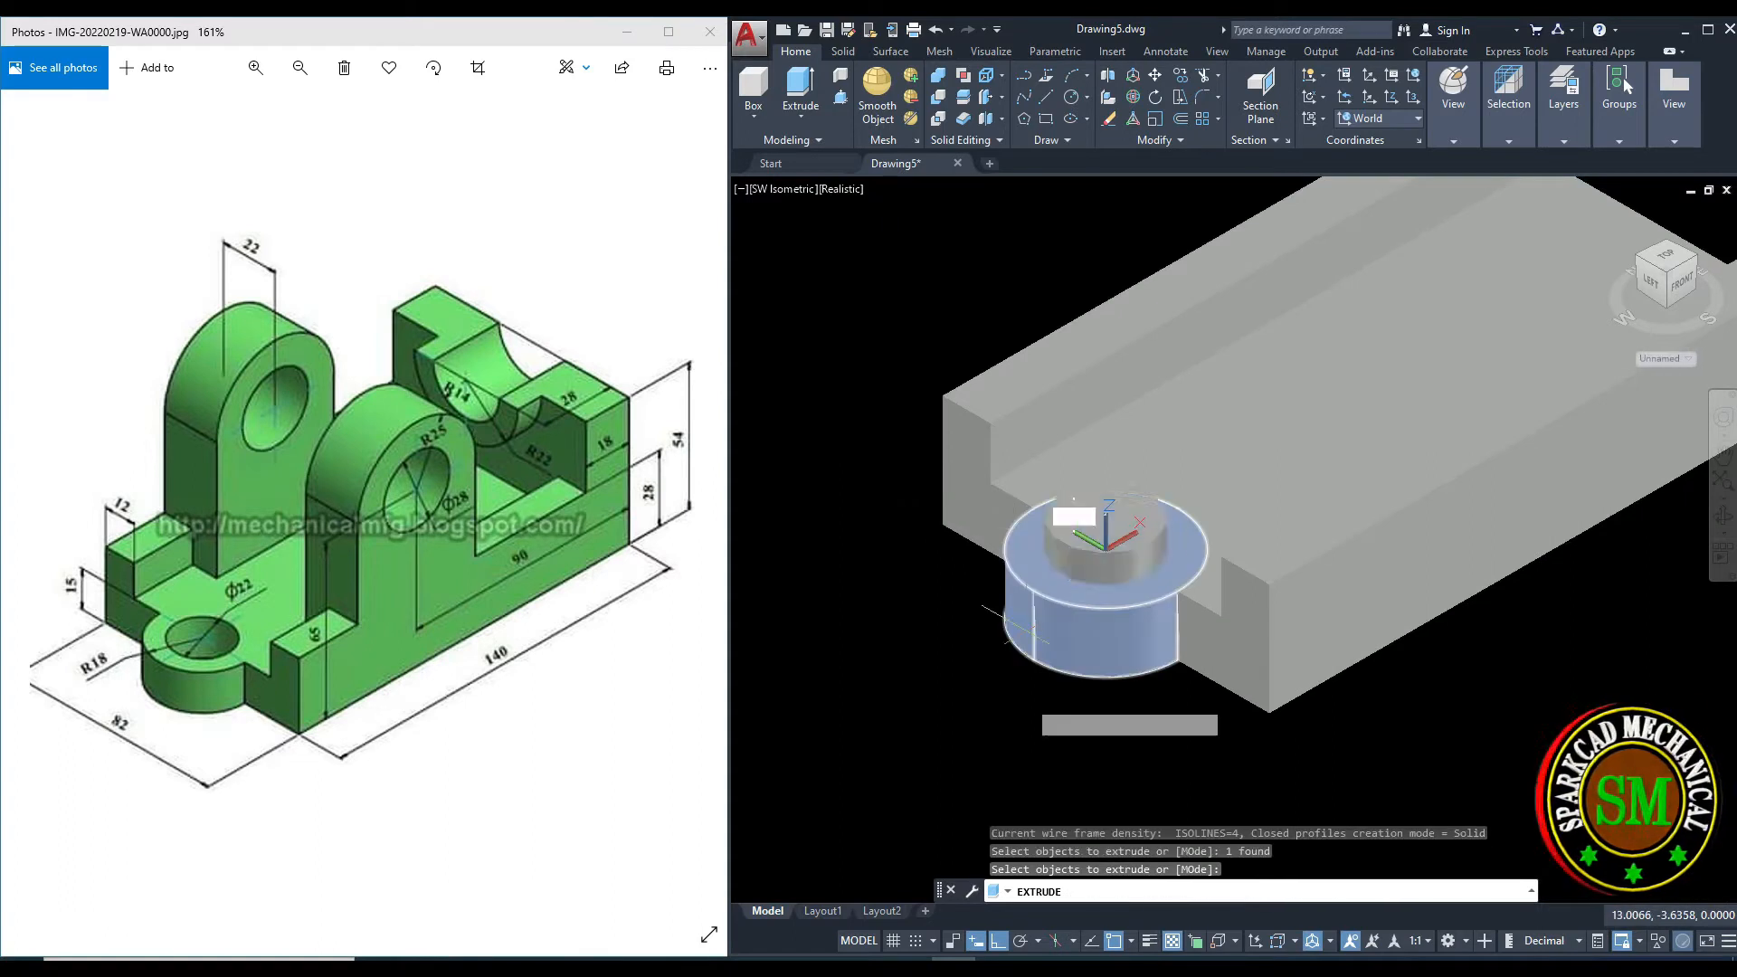
middle_drag(992, 759, 962, 713)
scroll(955, 720, down, 3)
scroll(961, 712, up, 1)
key(Escape)
Subtract the extruded cylinder from the base and front lug to cut the through hole, and dismiss the tip balloon.
text(su)
key(Return)
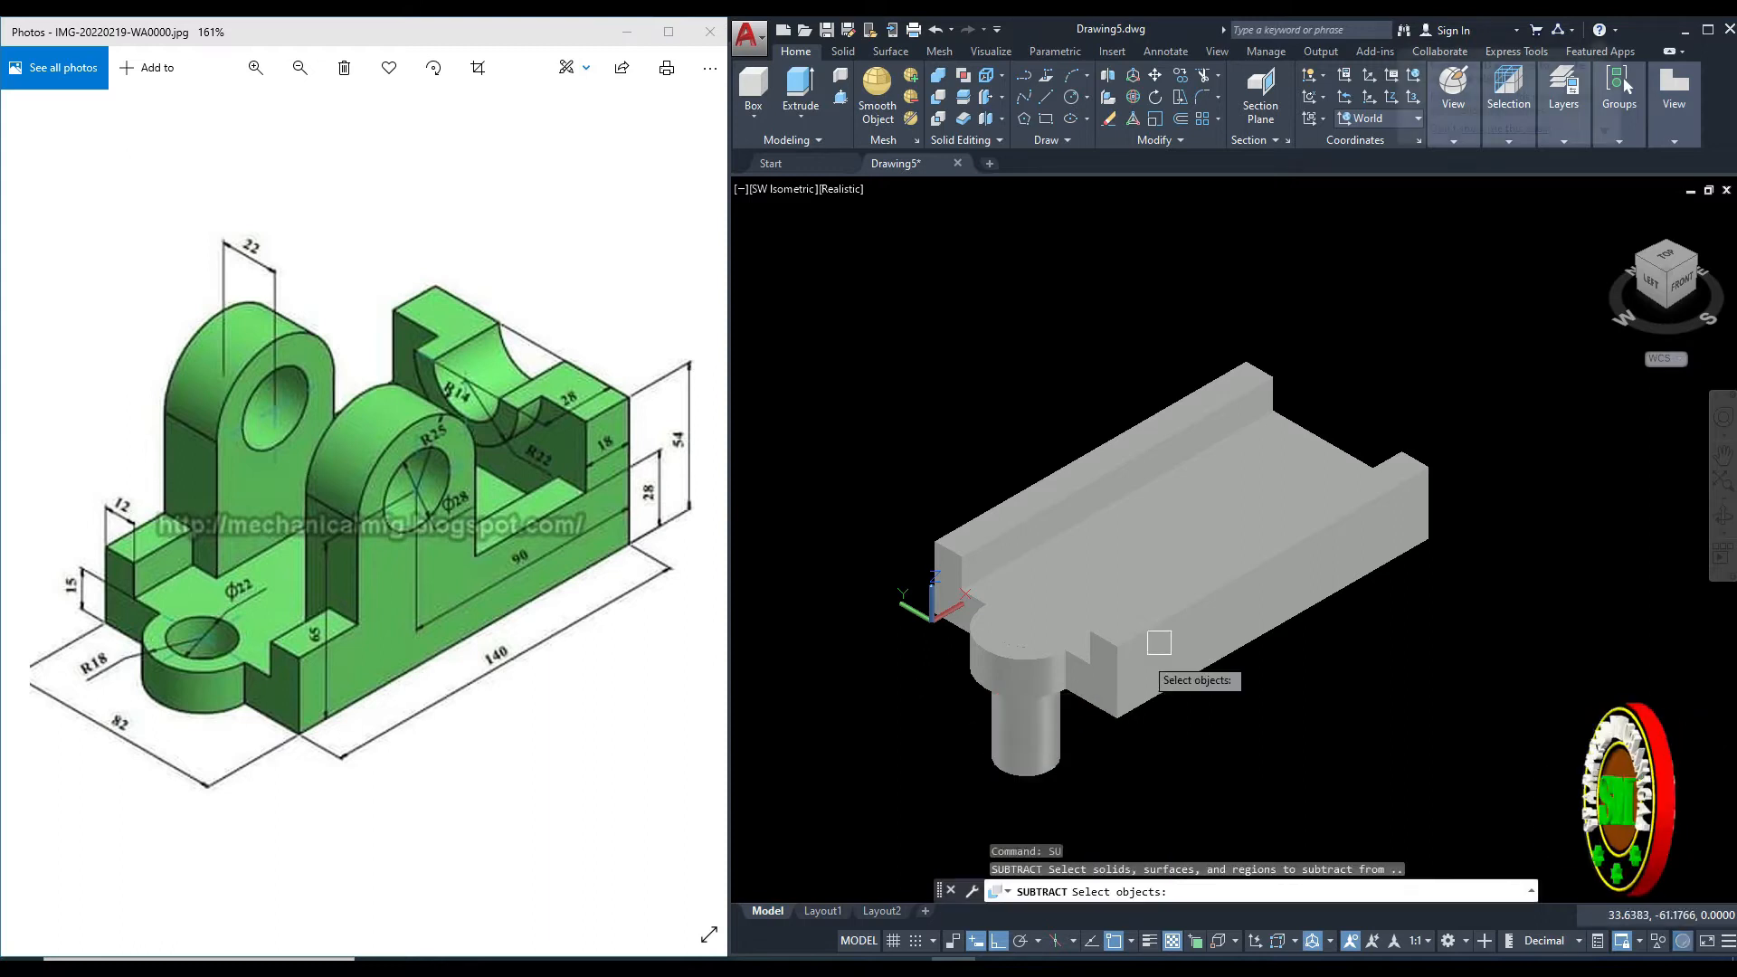
click(1098, 644)
click(1049, 659)
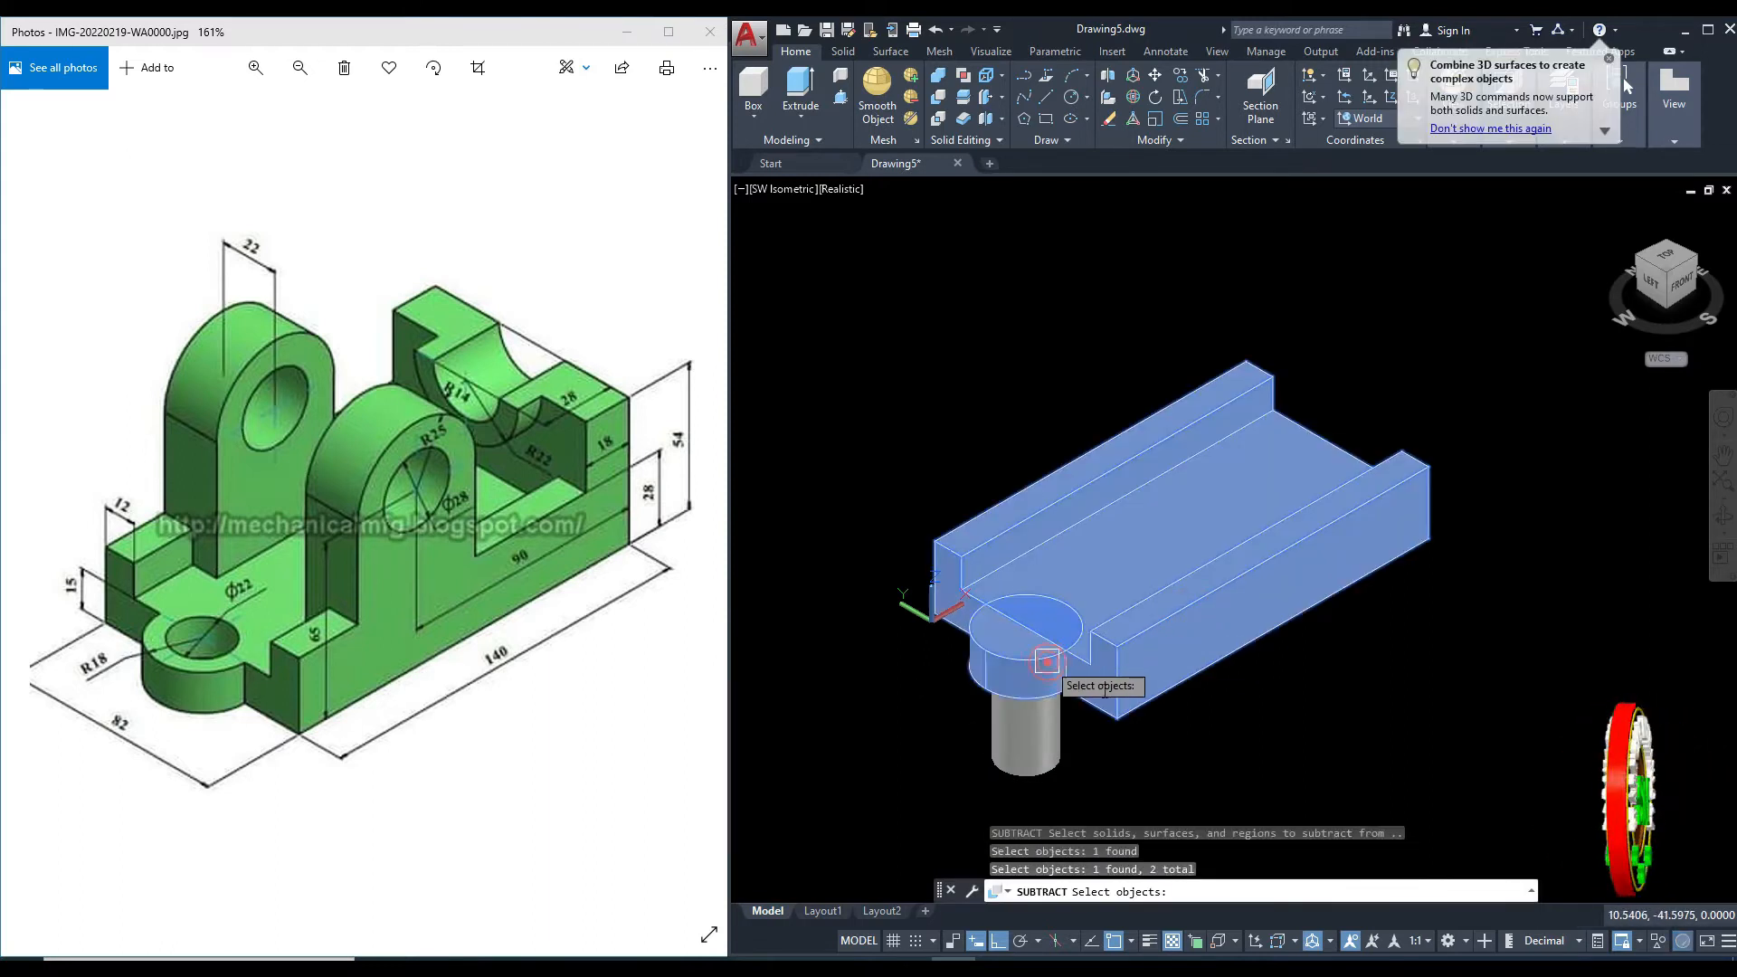
key(Return)
click(1038, 747)
key(Return)
middle_drag(1069, 713, 1028, 717)
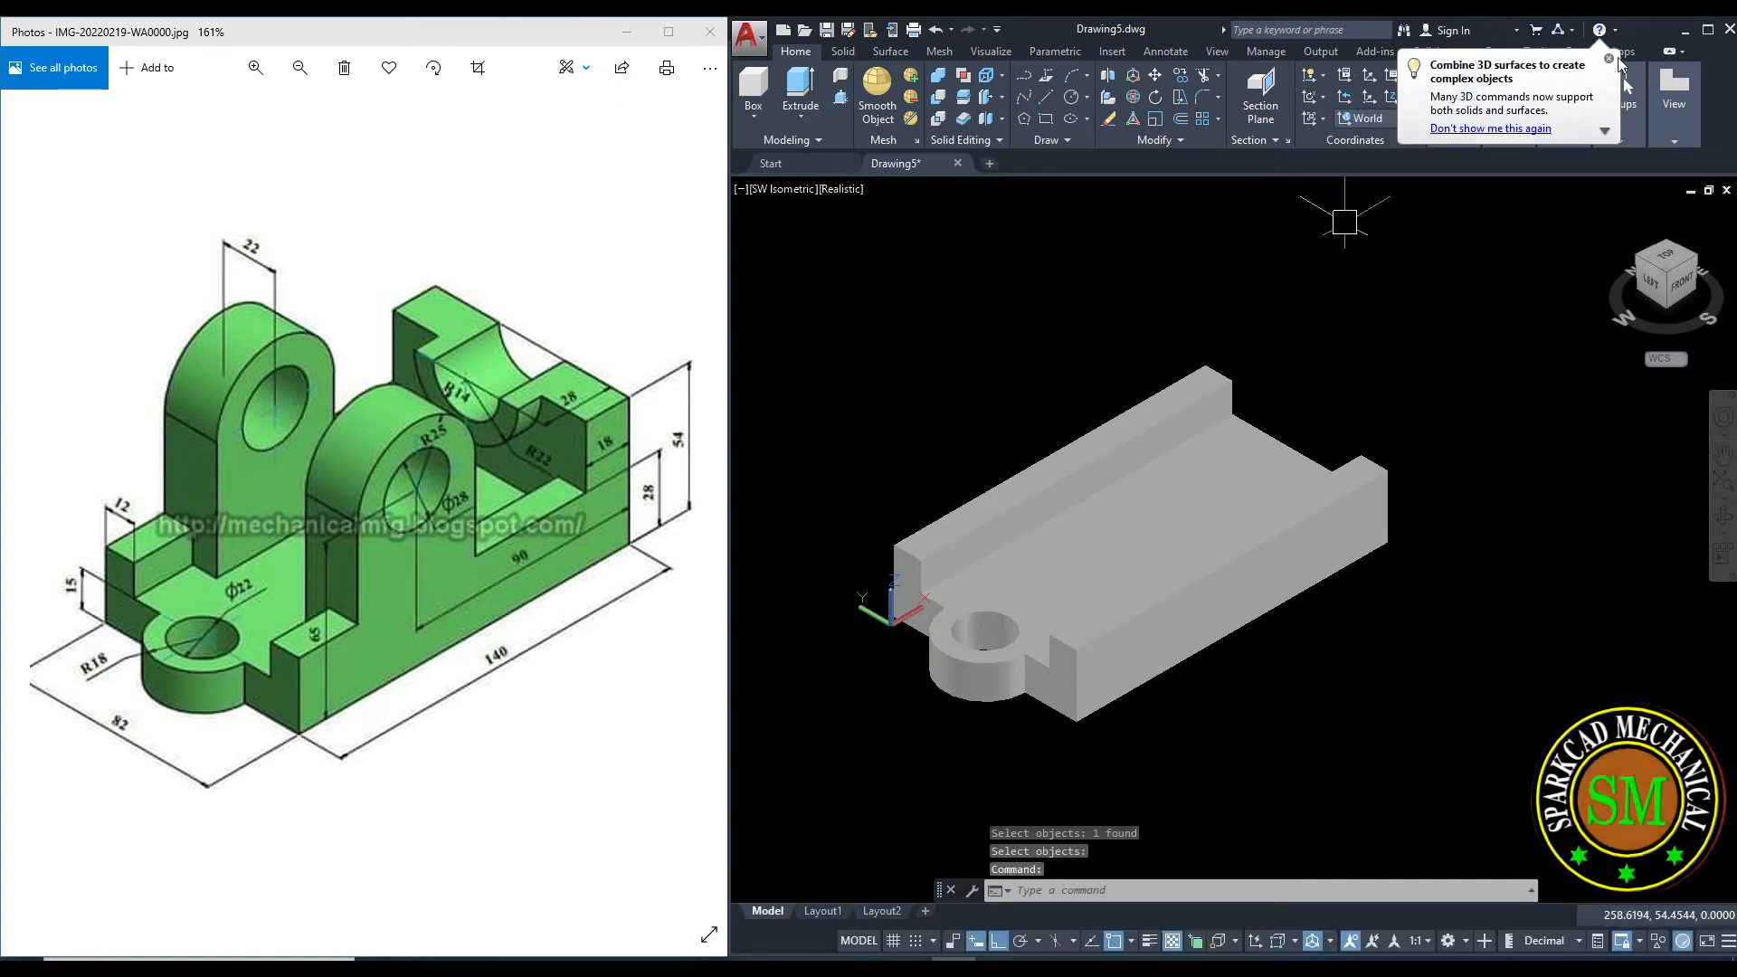
click(1609, 58)
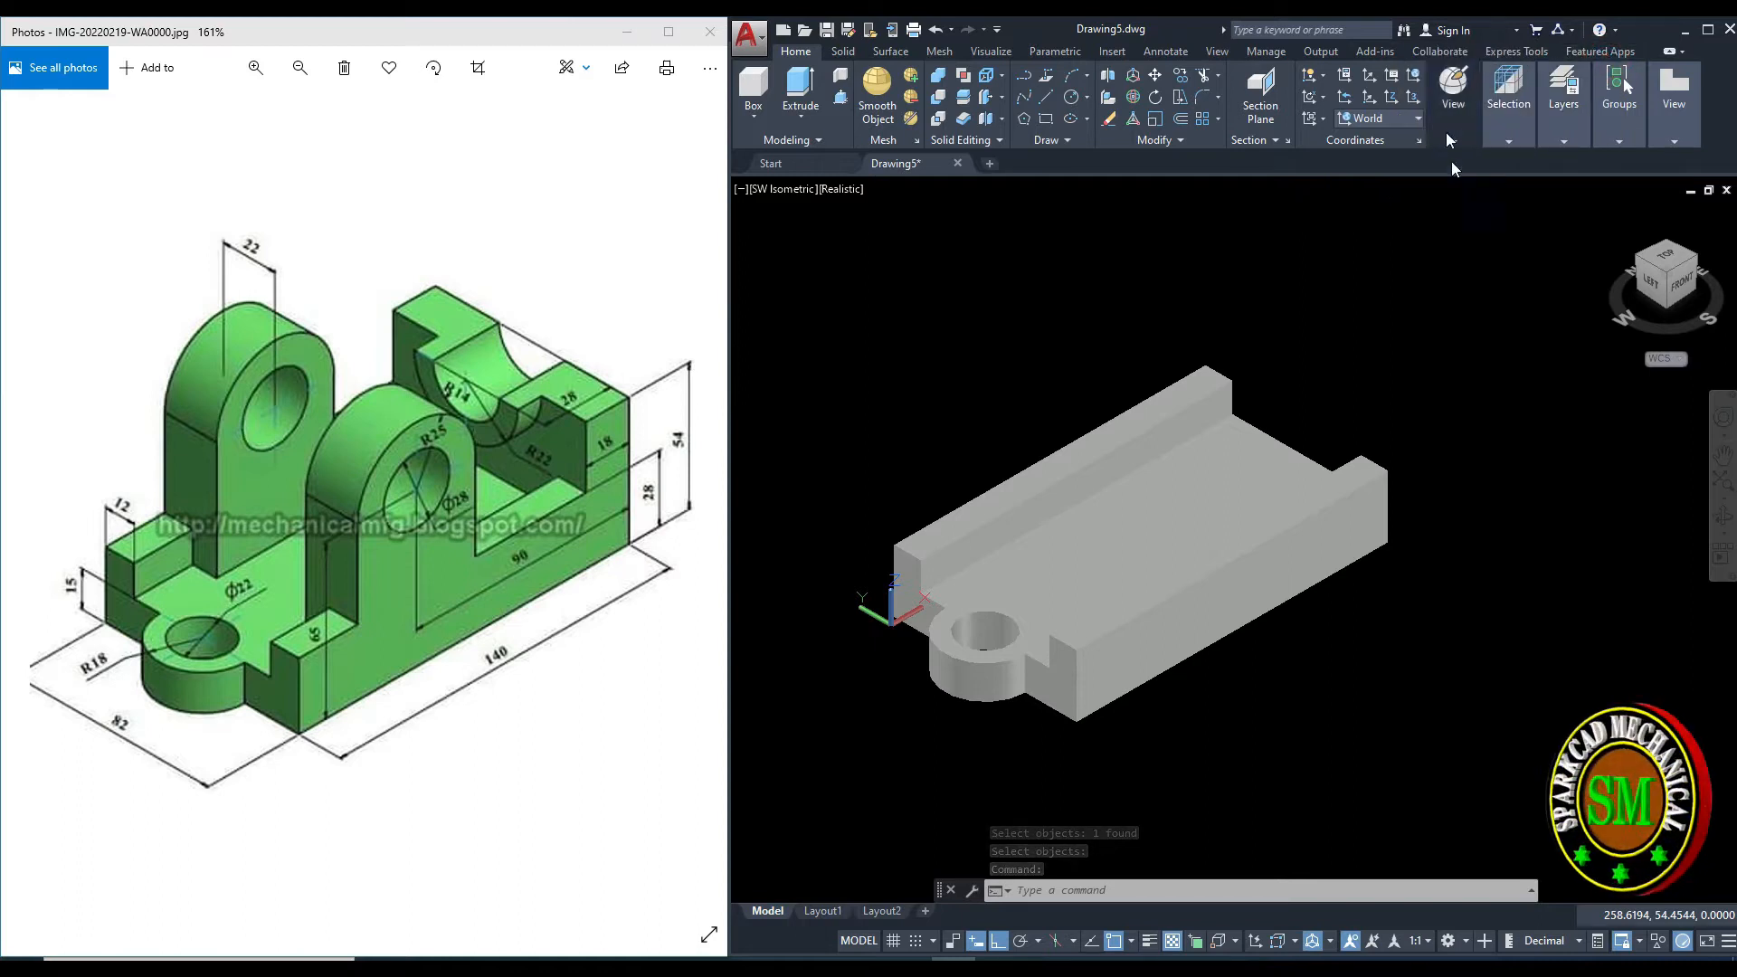
Reset the UCS to World and place its origin at the lower rear corner of the base's near side wall.
key(Escape)
click(1413, 77)
middle_drag(1311, 438, 1293, 418)
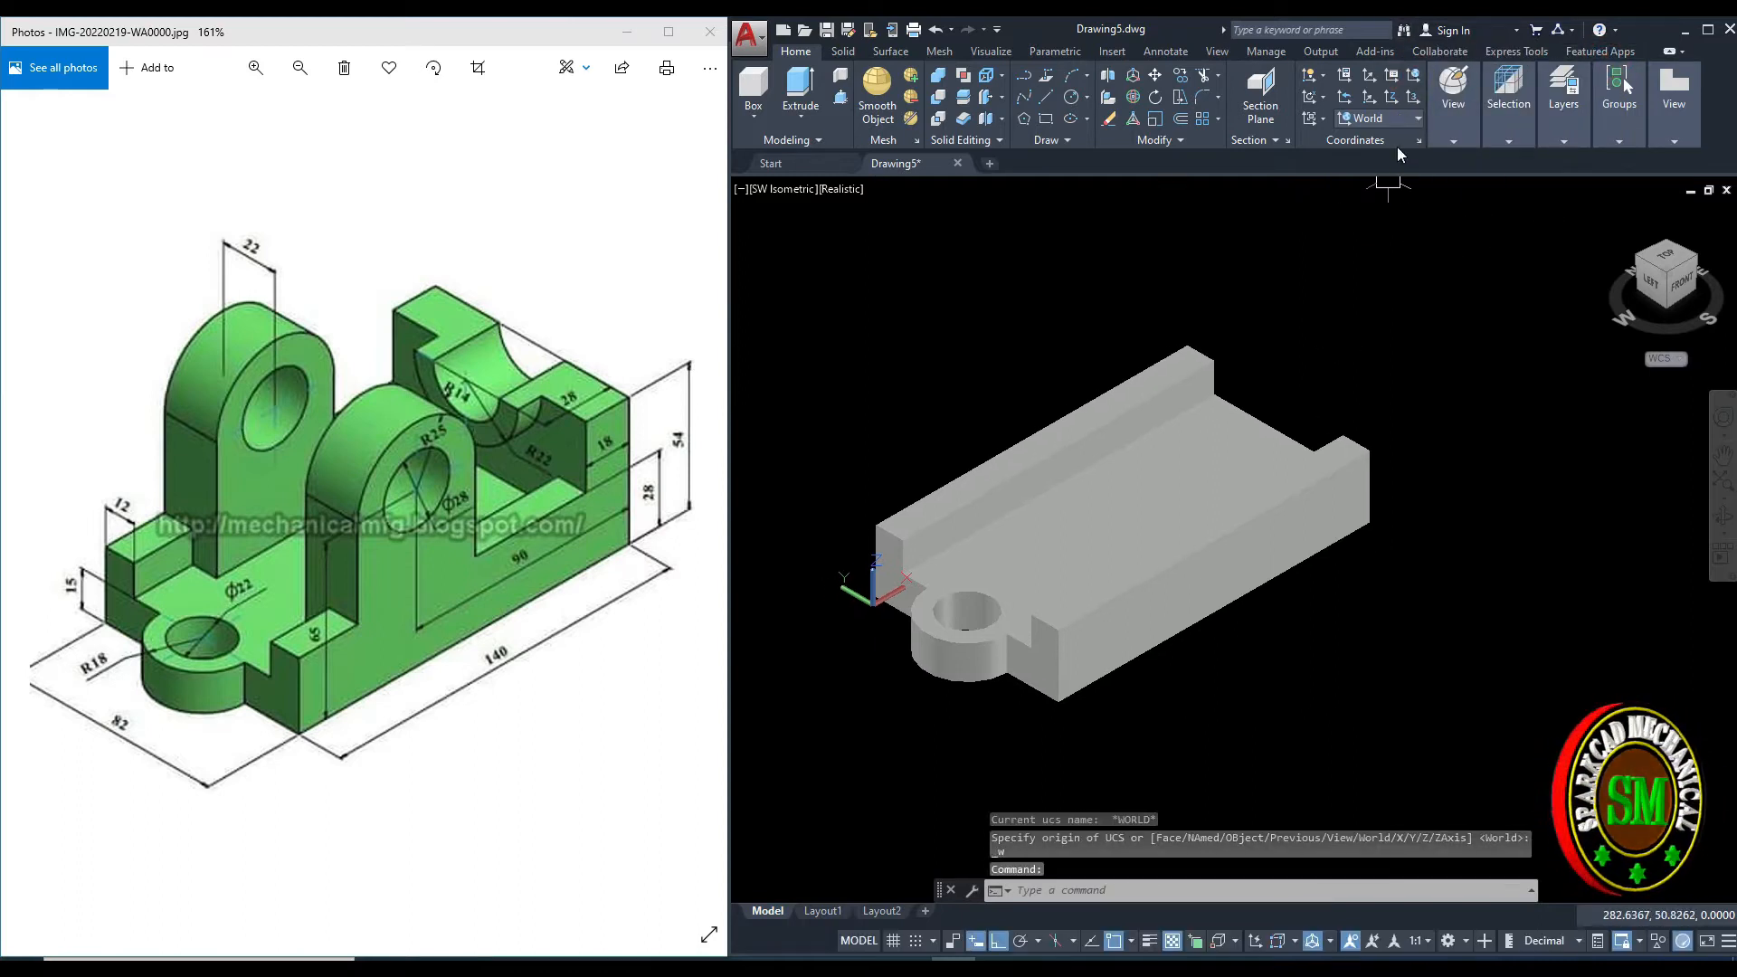
click(1368, 97)
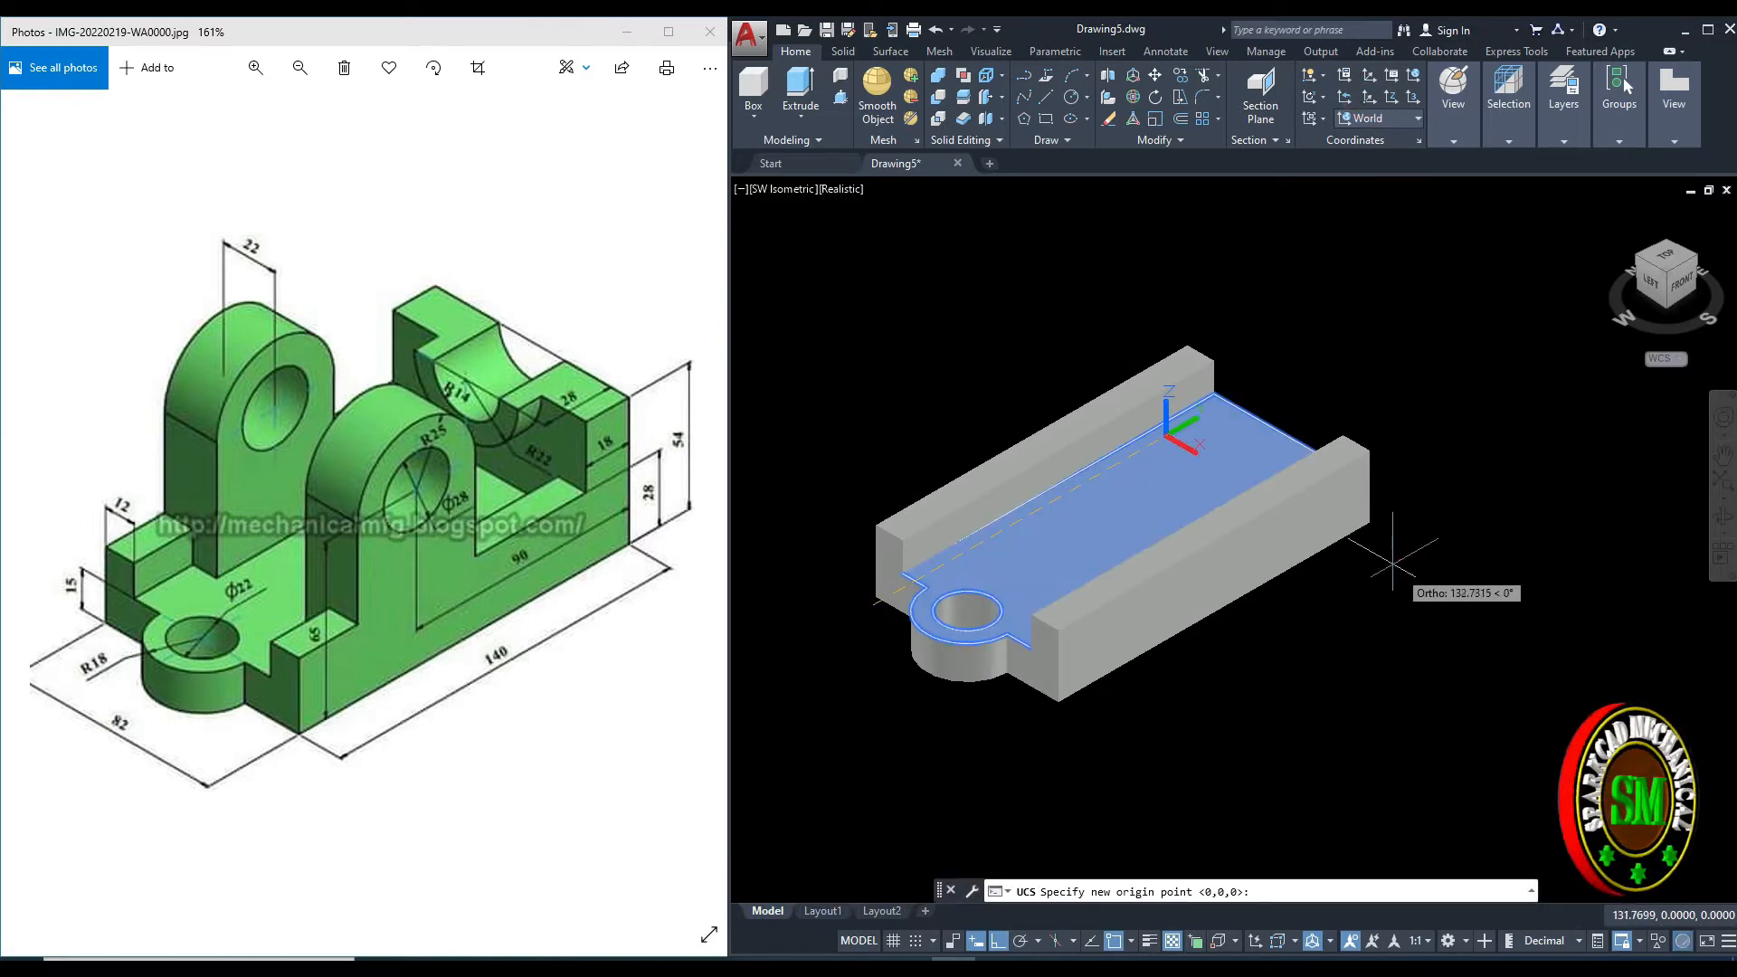
click(1368, 518)
middle_drag(1360, 480, 1412, 454)
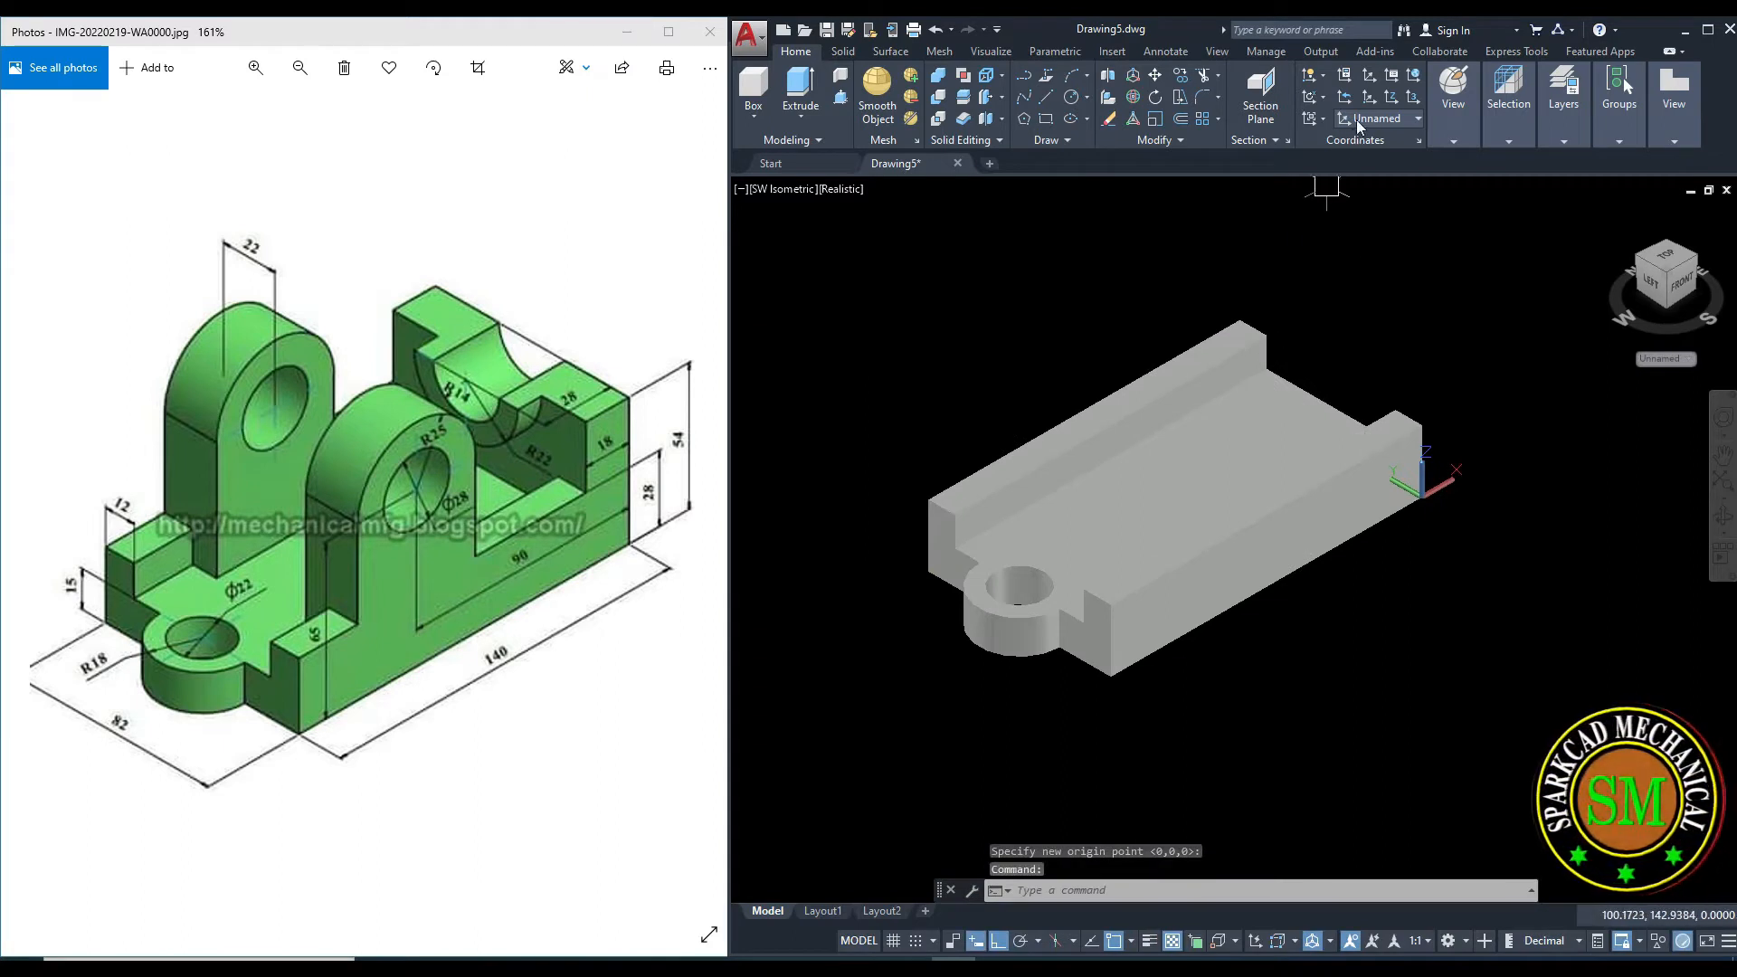
Try to shift the UCS origin by 115,0,15 from the lower rear corner.
click(1369, 96)
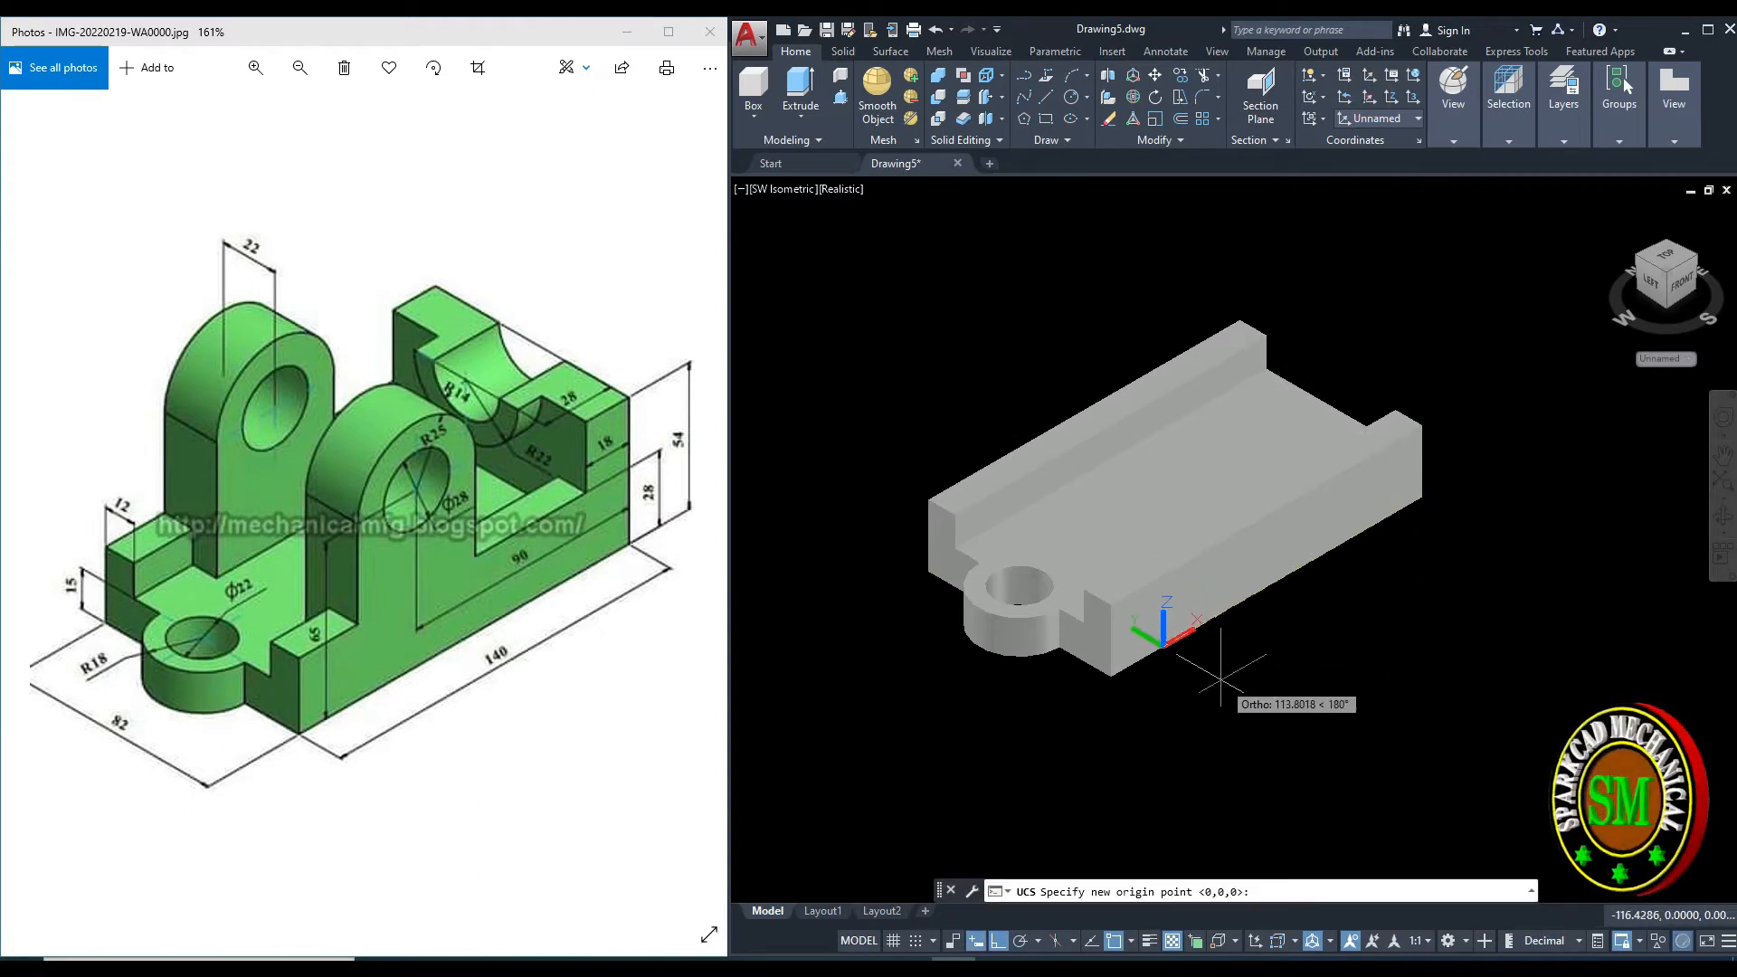
text(115)
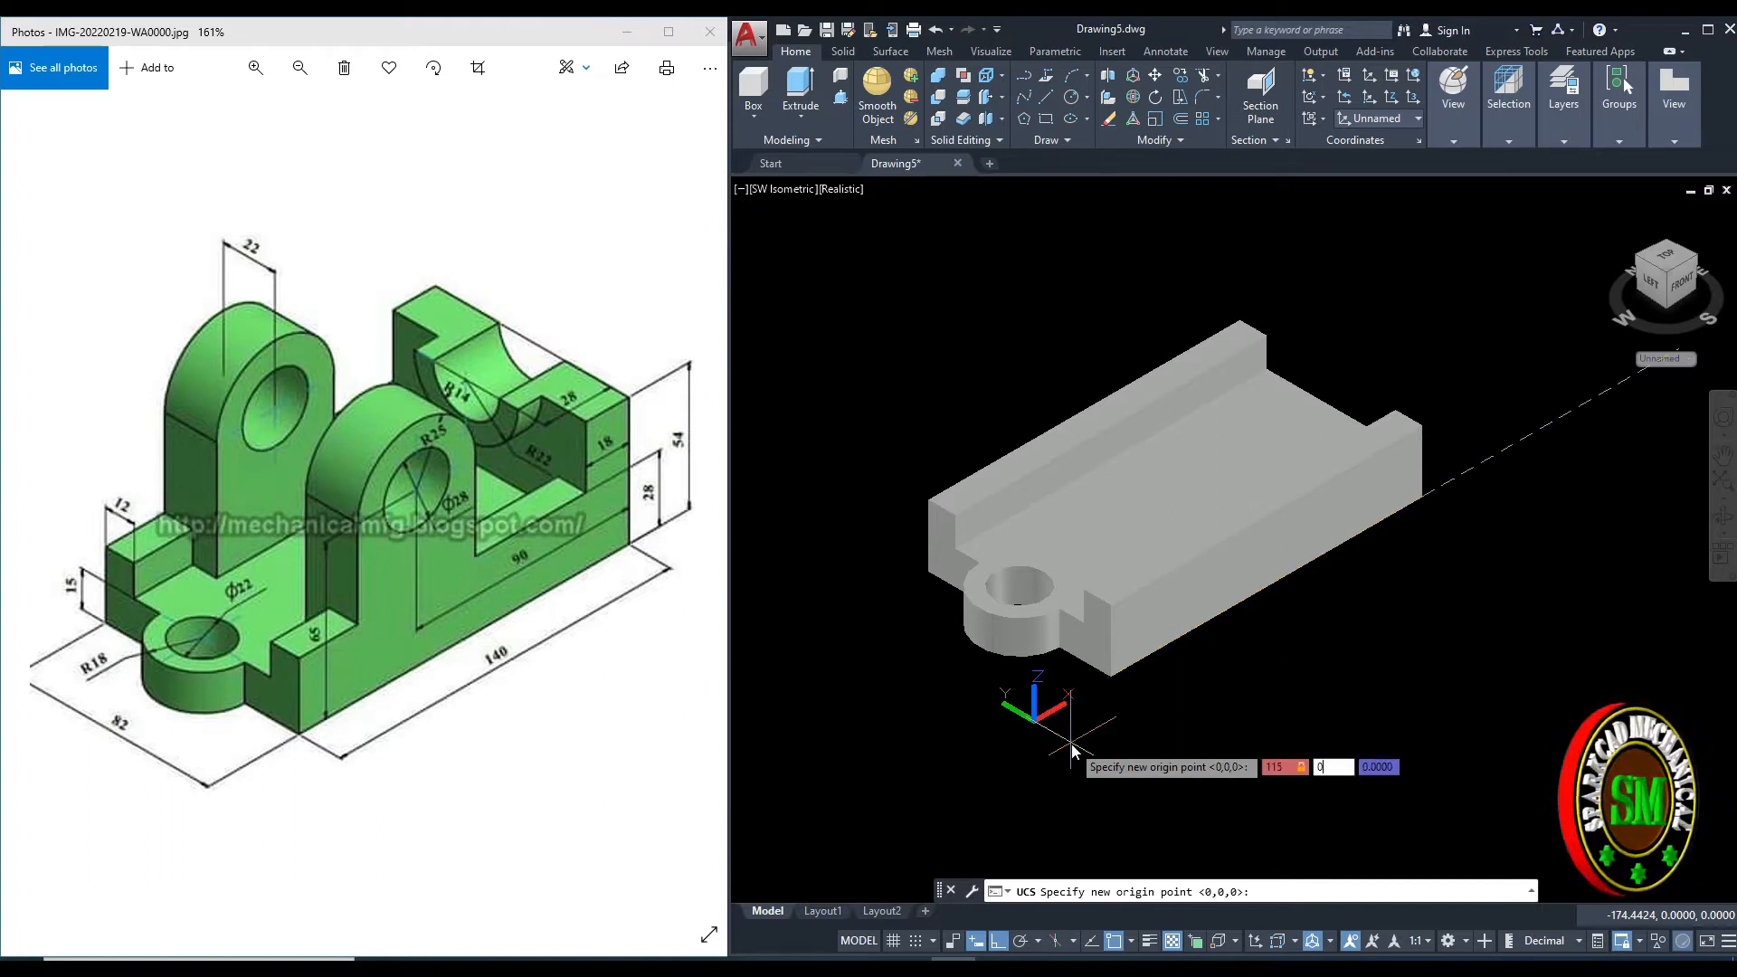
key(Tab)
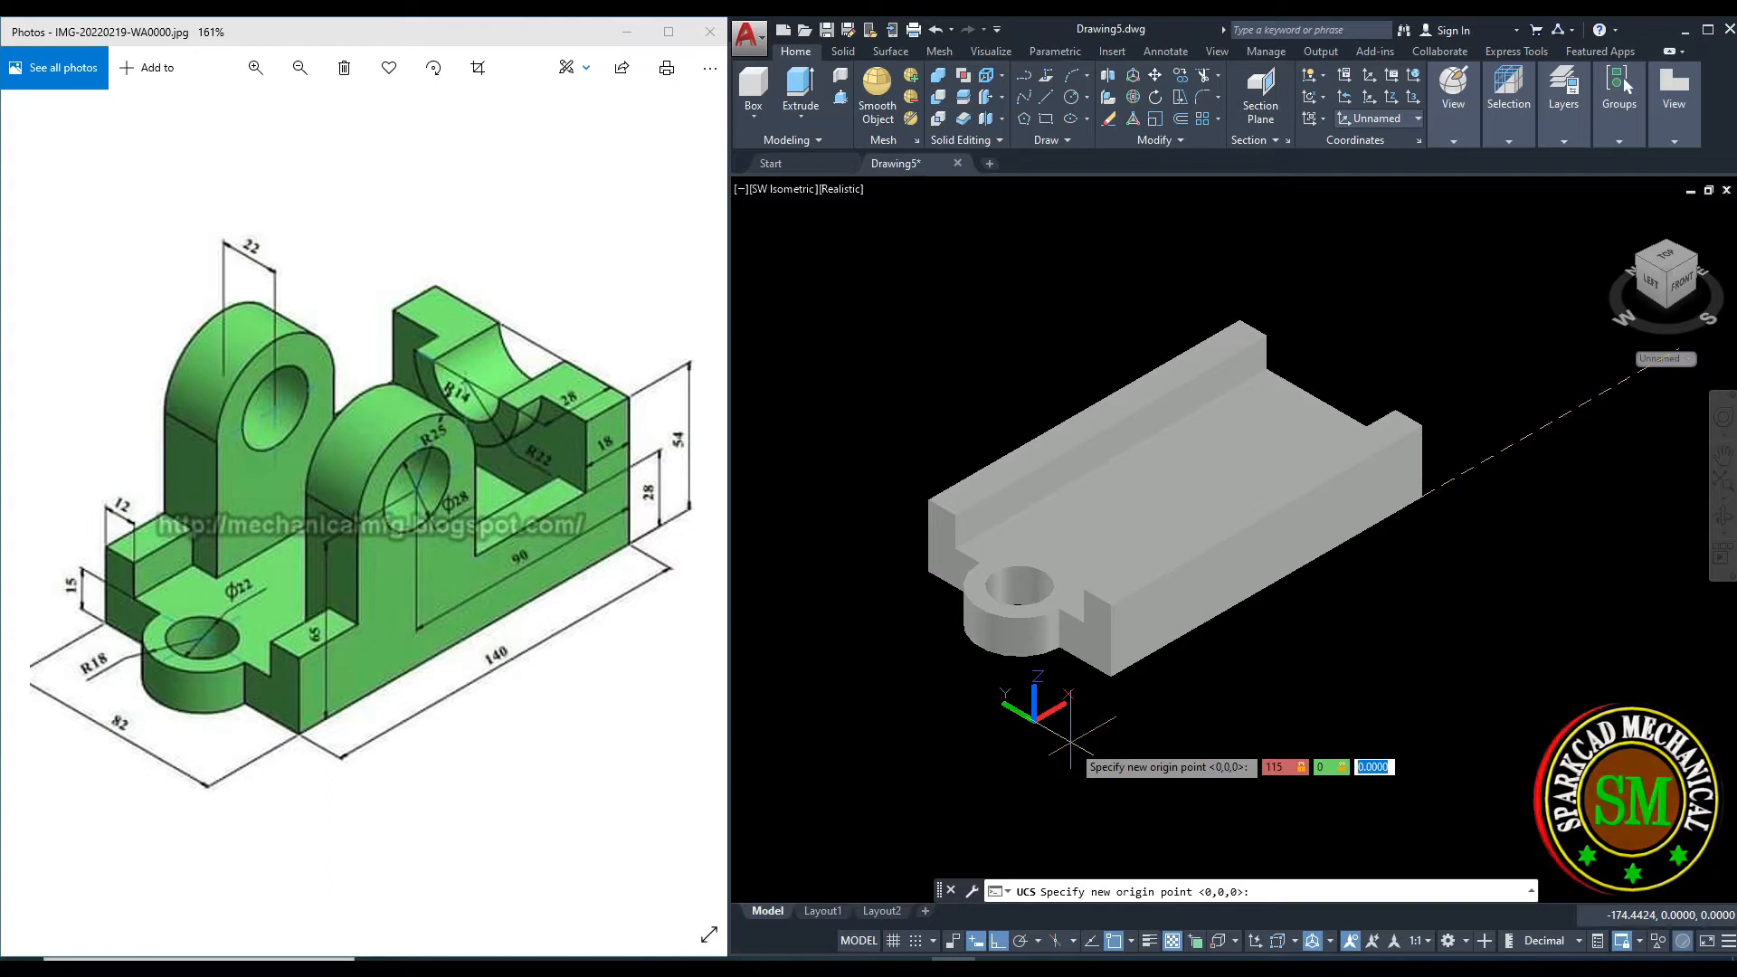
key(Return)
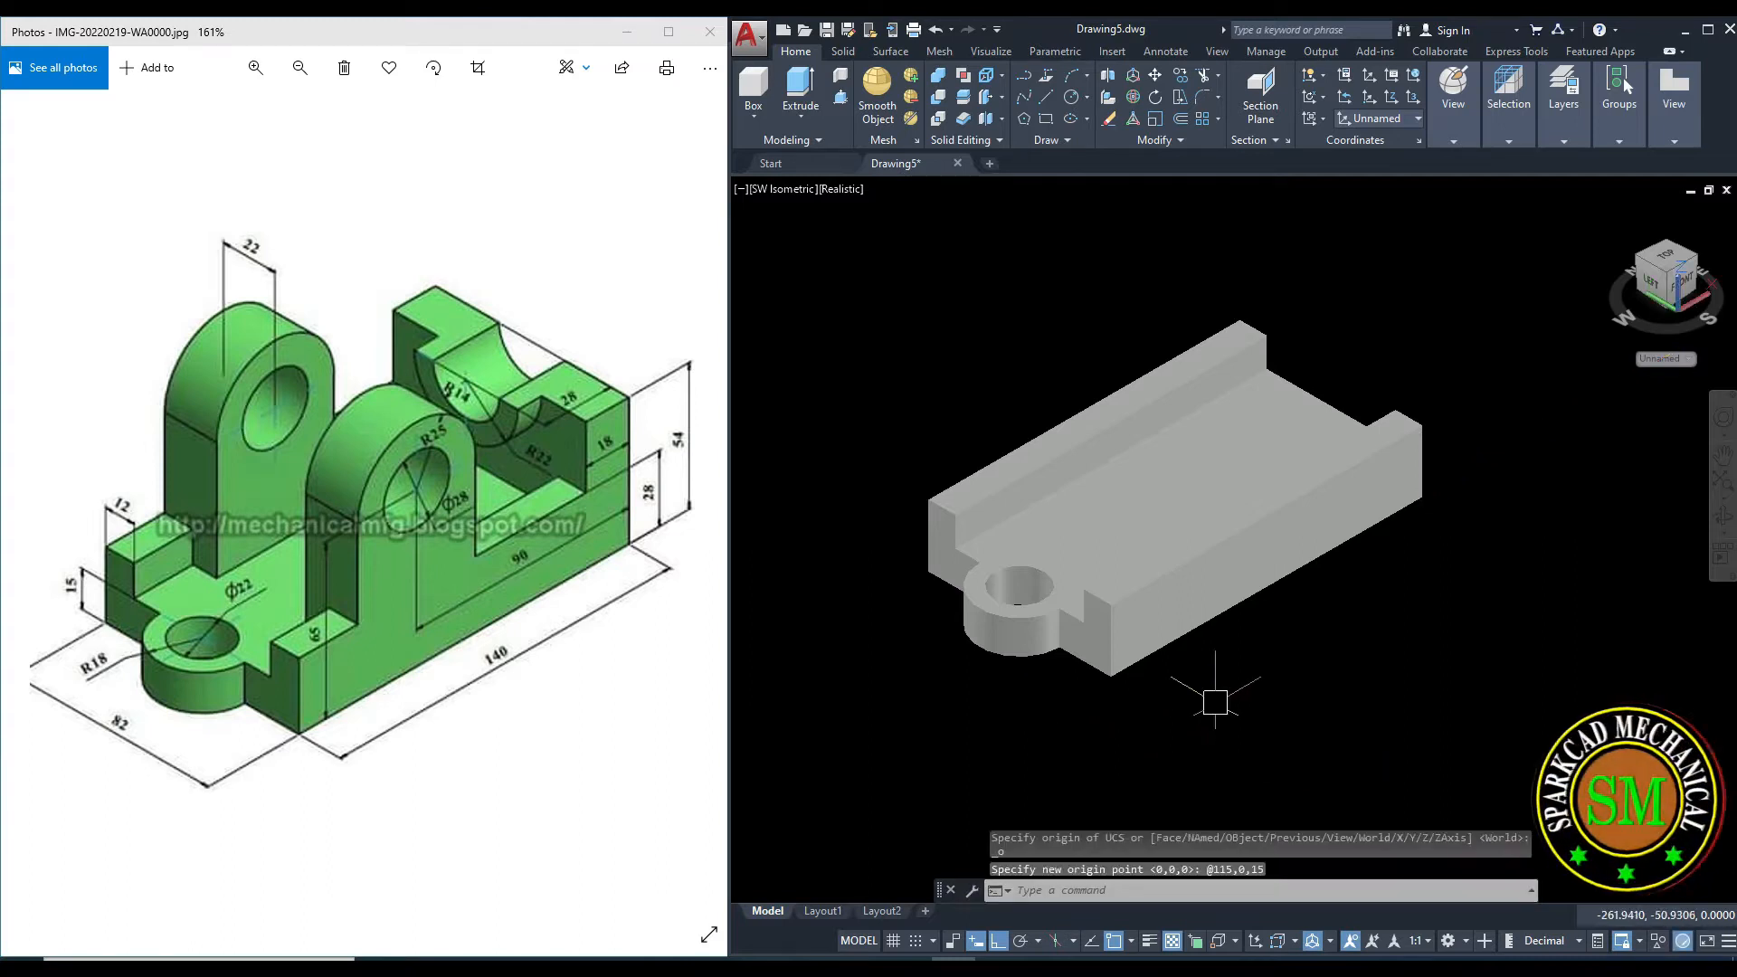
middle_drag(1248, 625, 1218, 635)
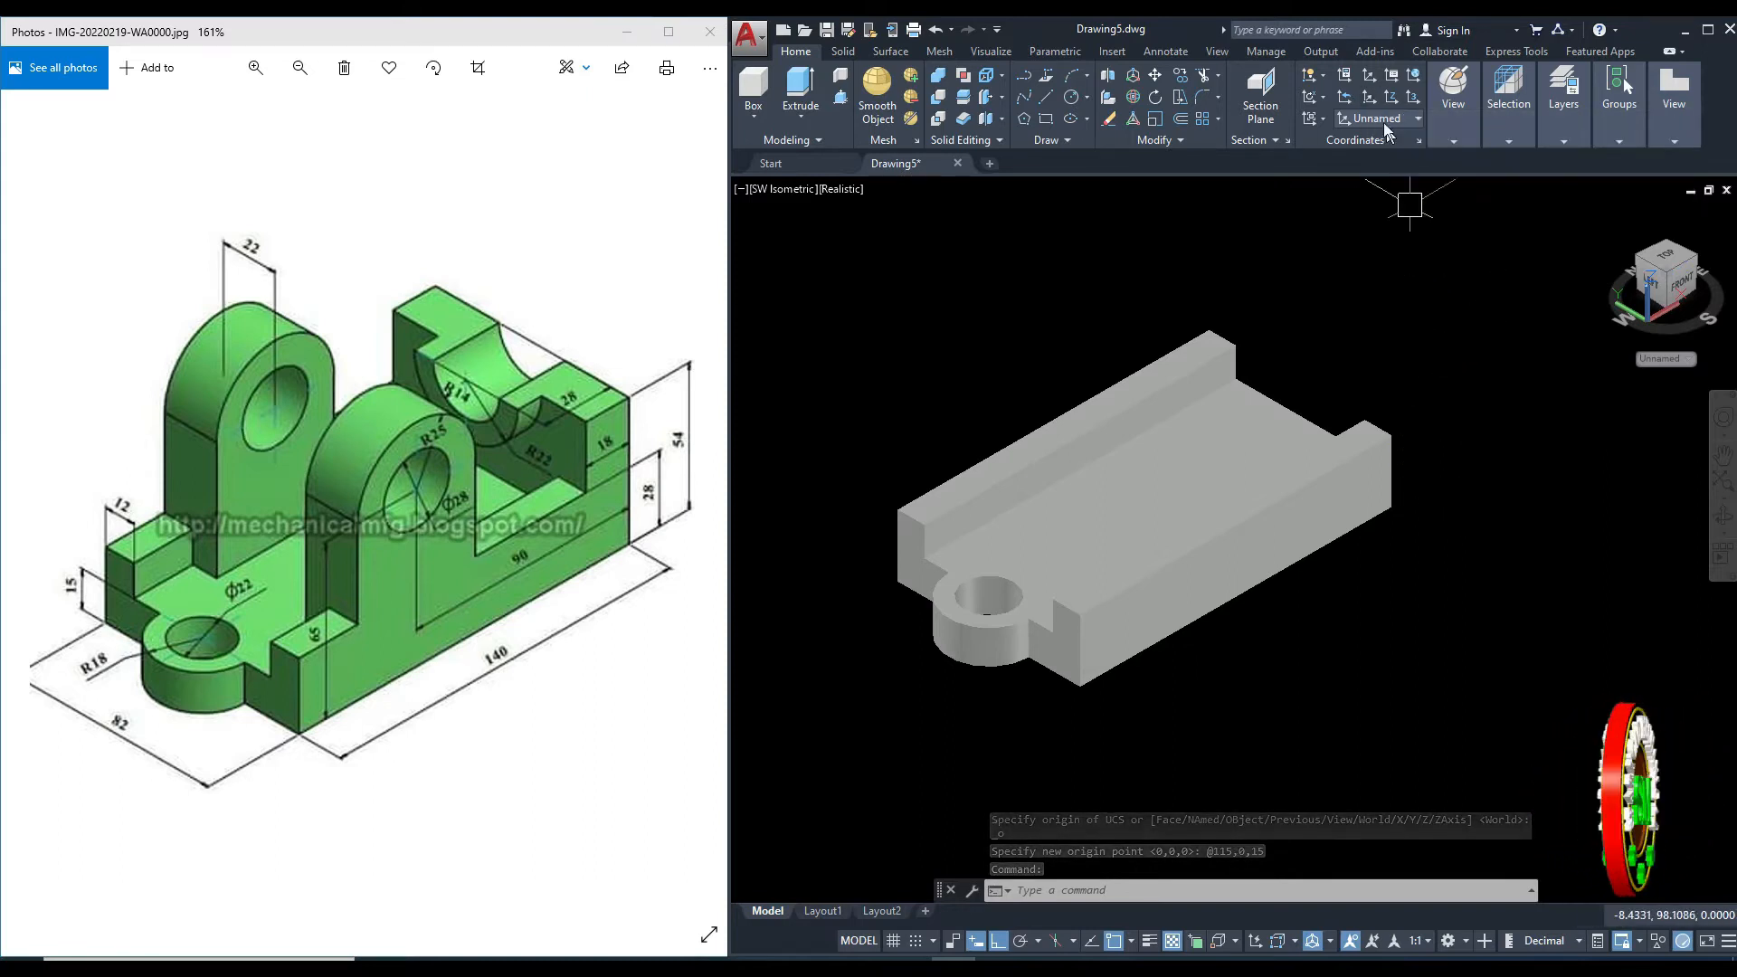
Put the UCS origin back on the near side wall's lower rear corner and shift it by -115,0,15.
click(1367, 92)
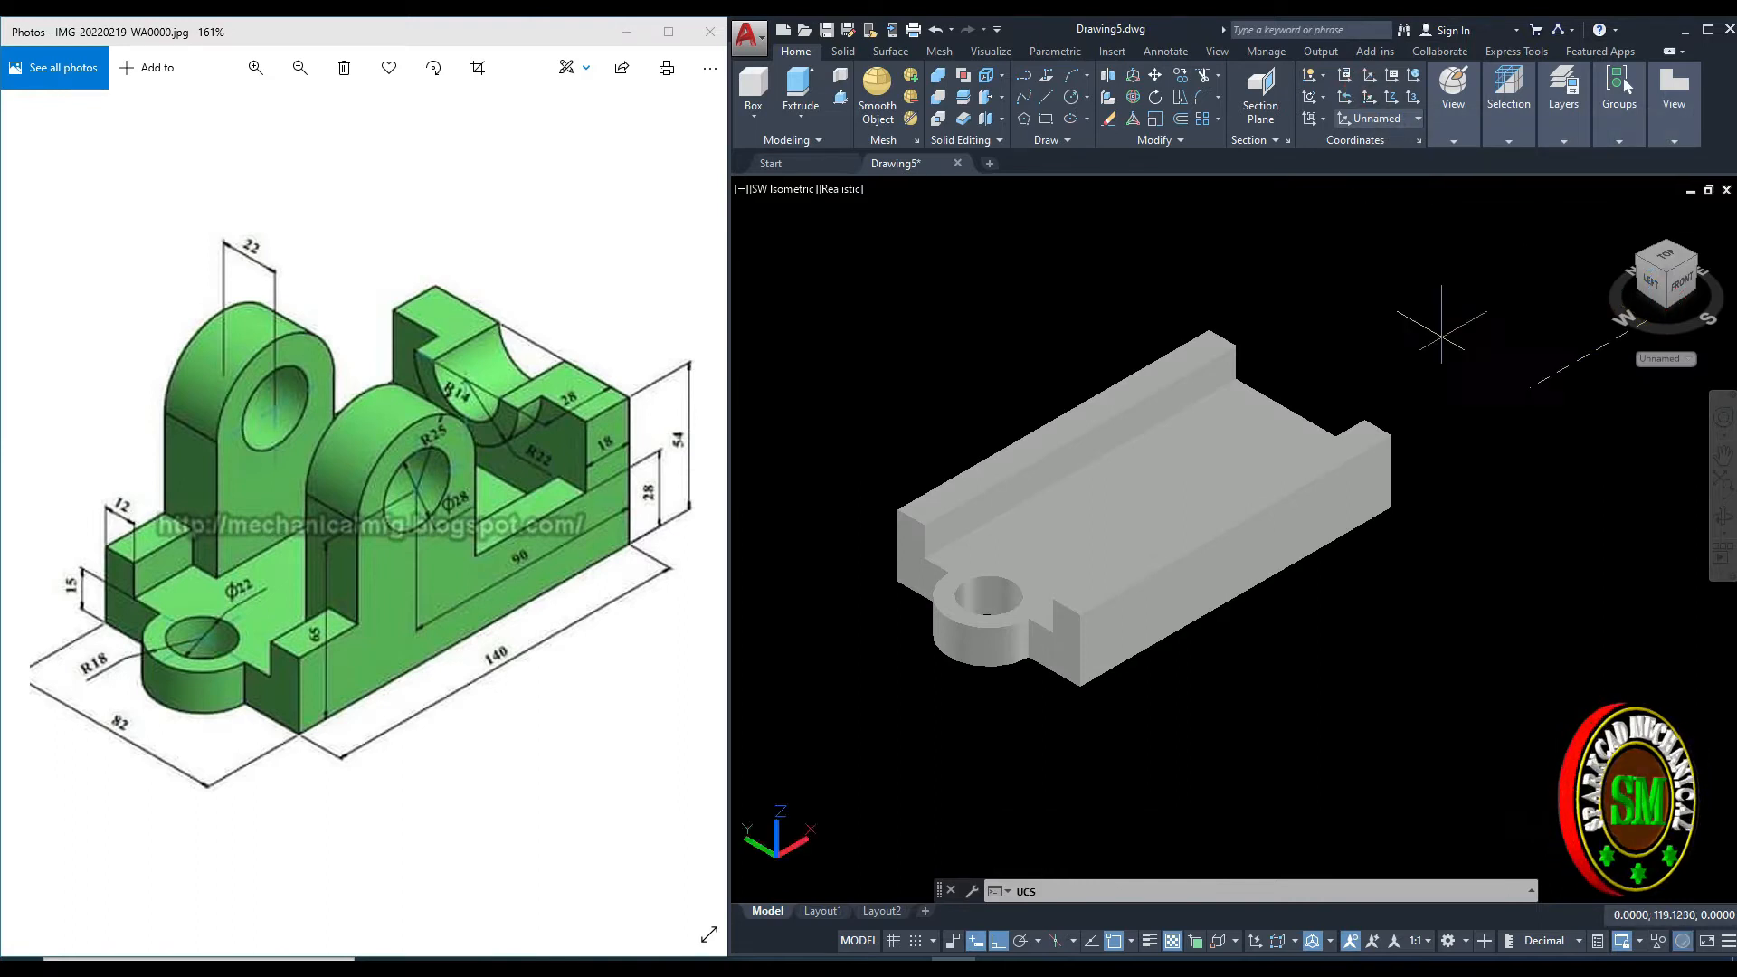
click(1392, 509)
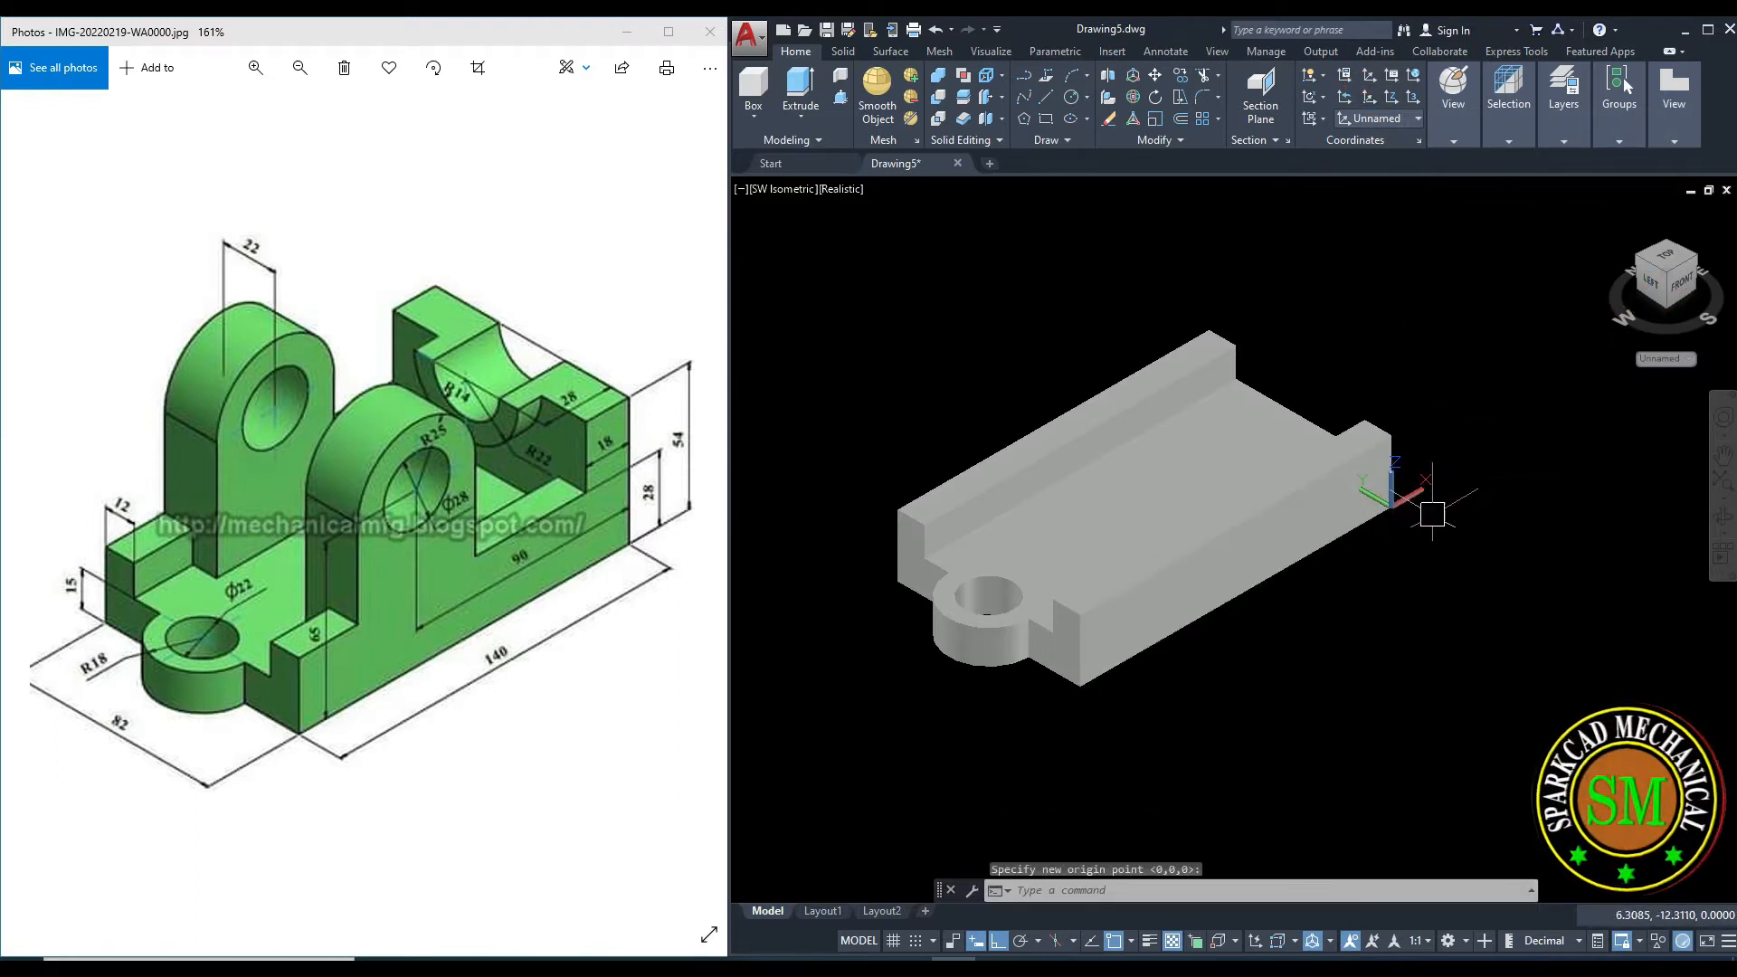
click(1367, 104)
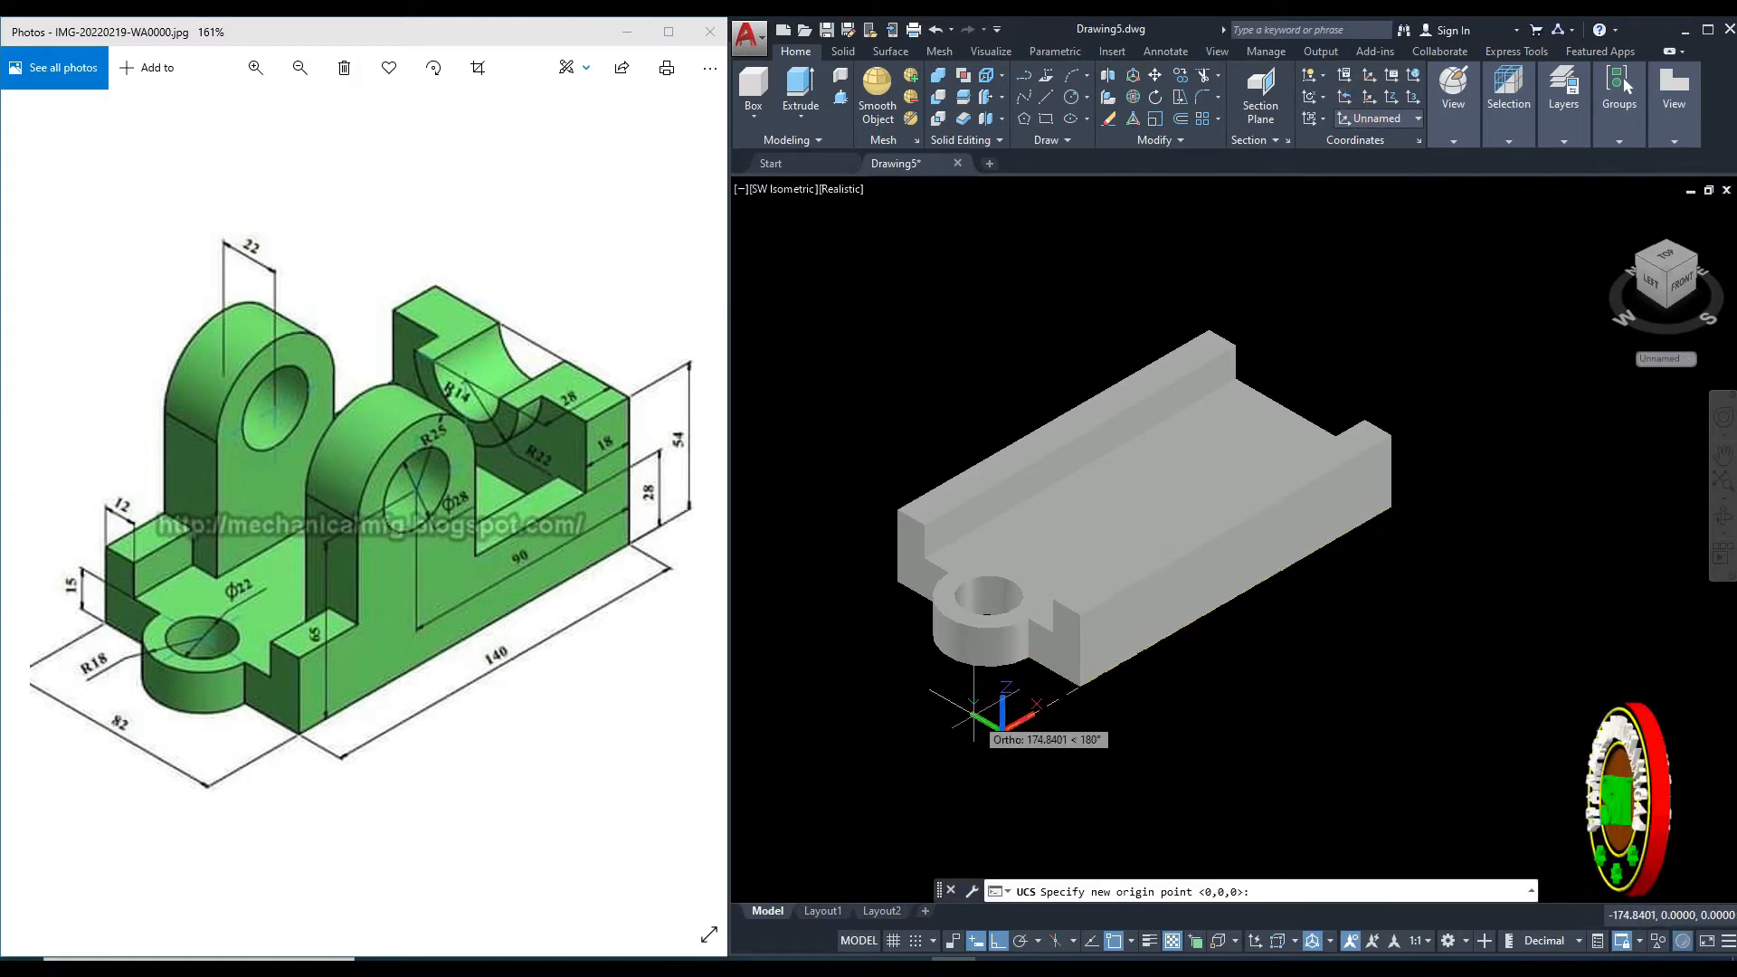
text(-115)
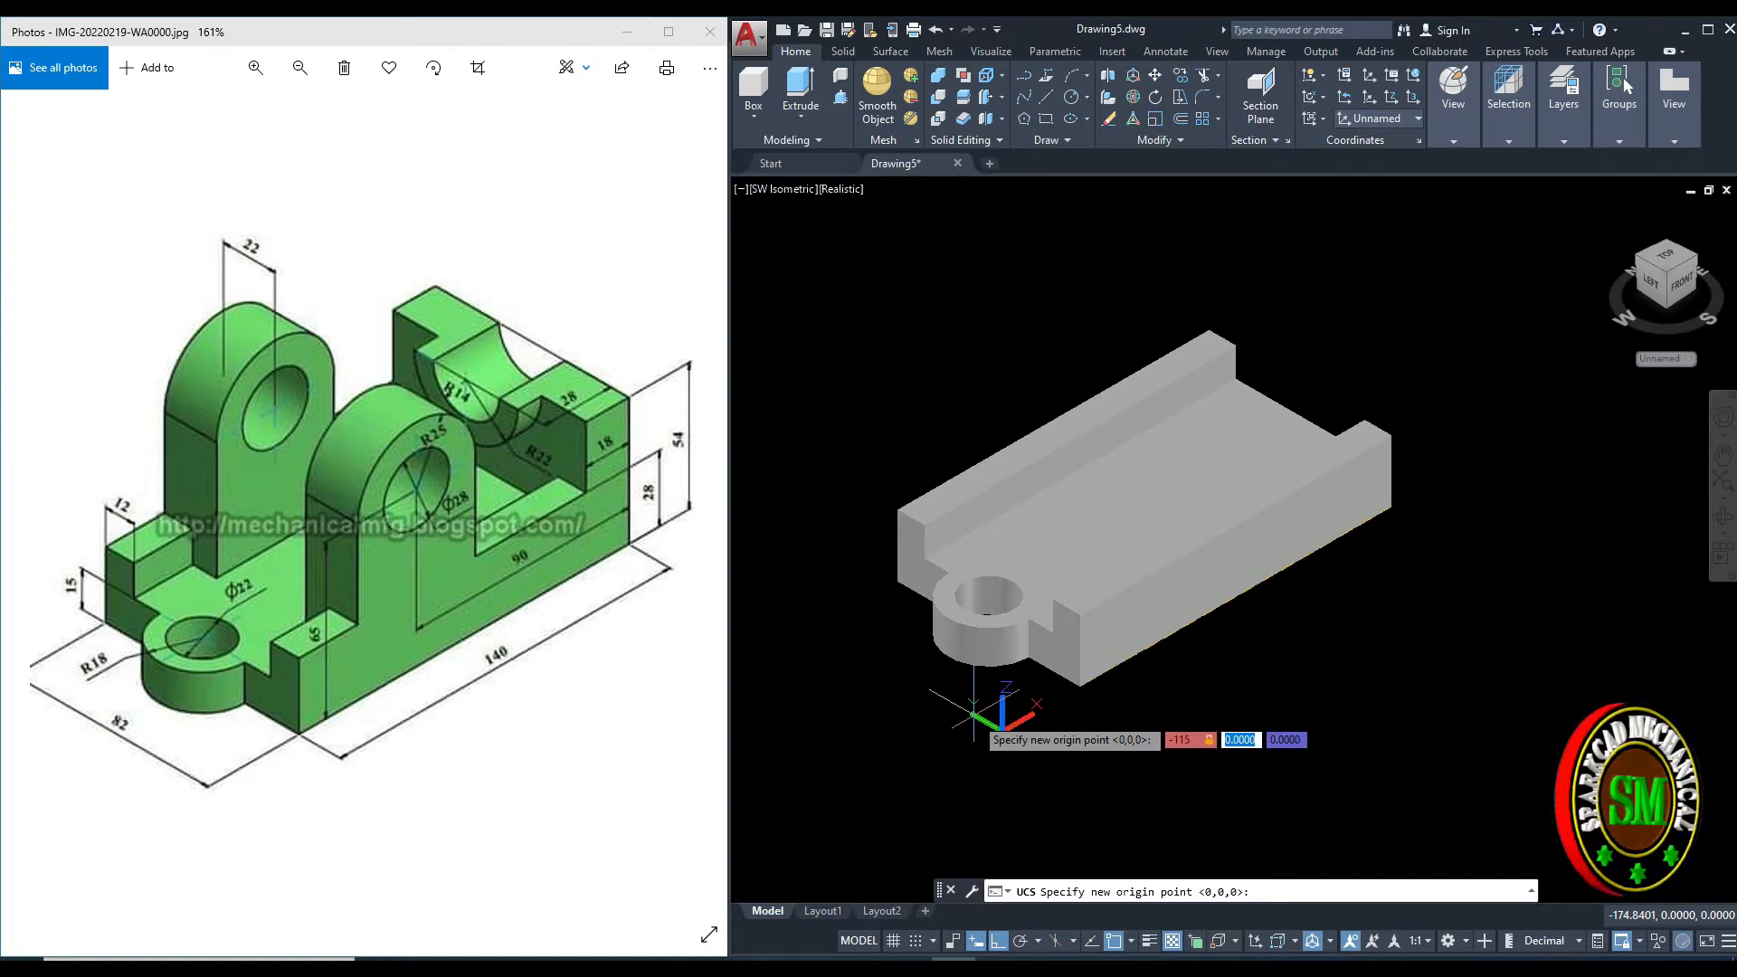
text(0)
key(Tab)
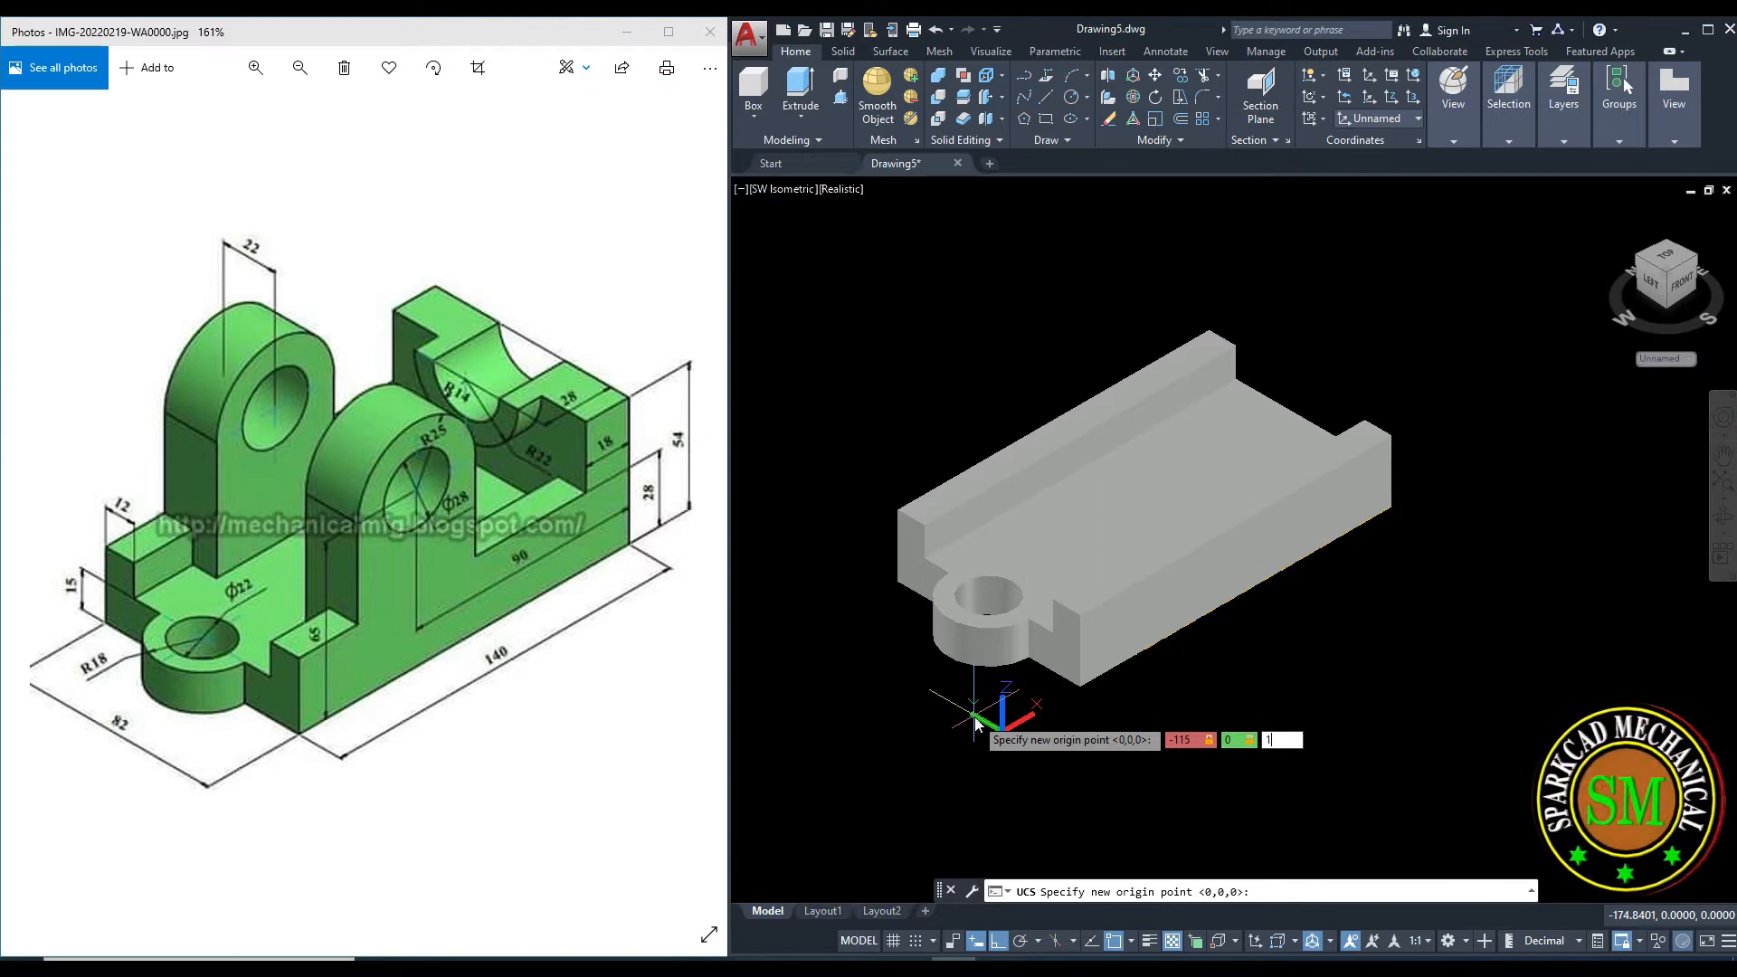
key(Return)
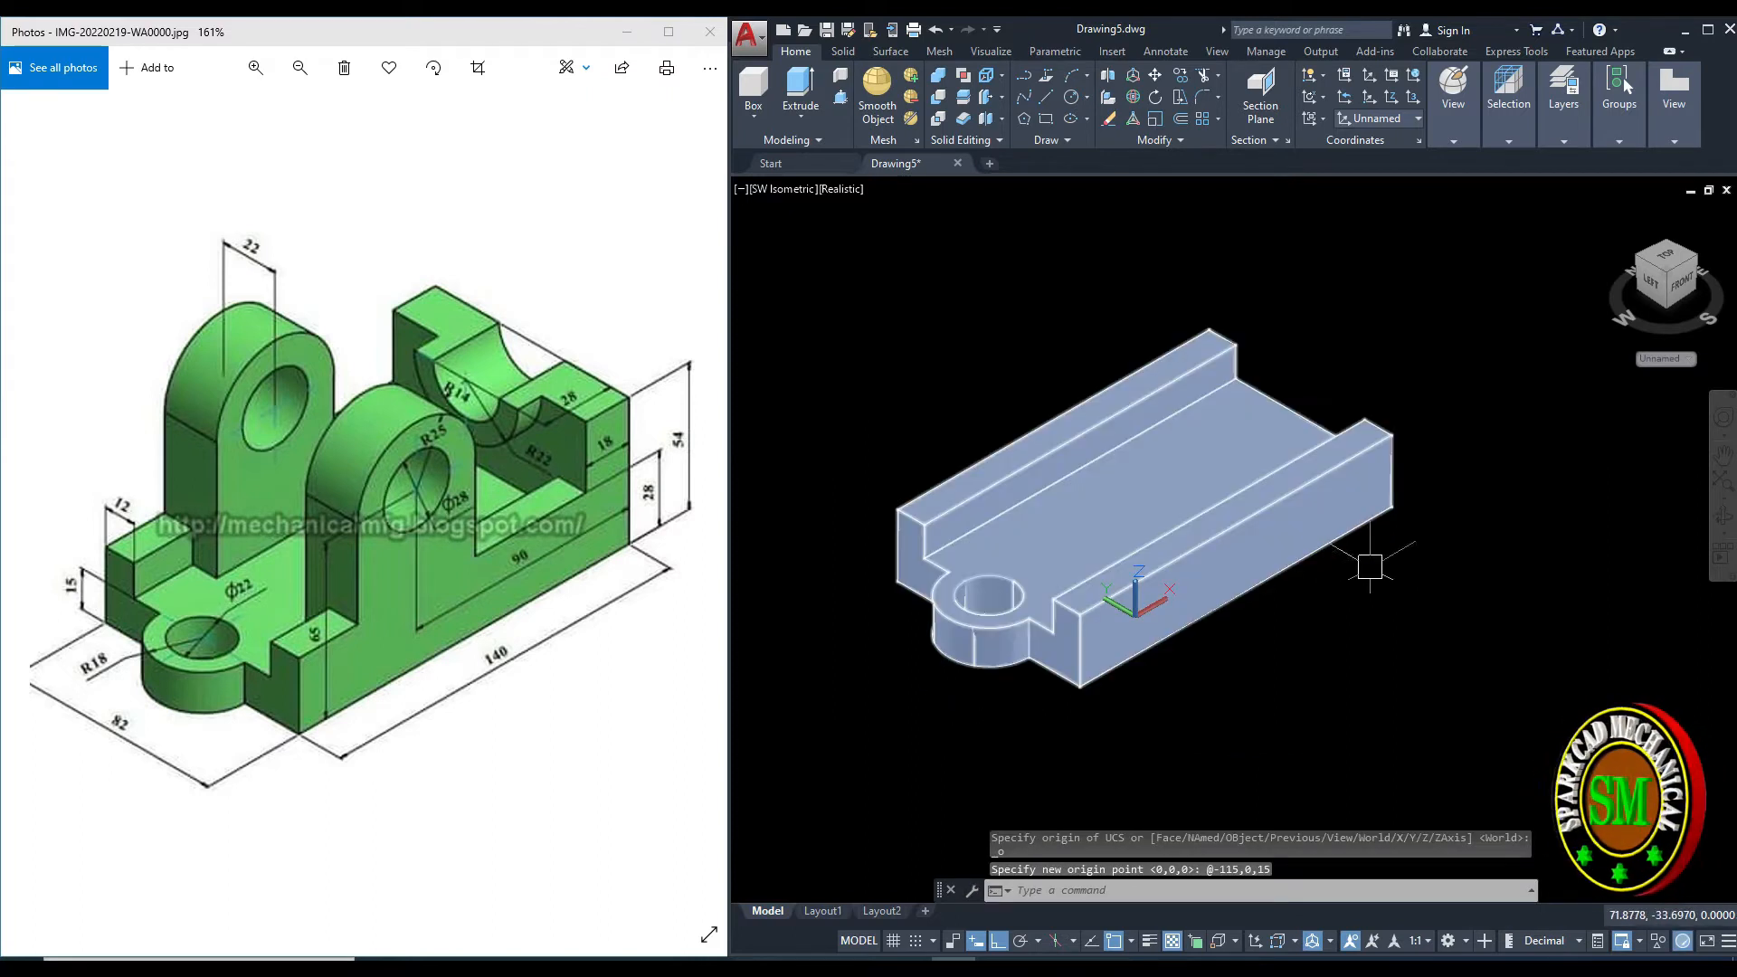
Switch to the Front view and align the UCS with that view.
click(1682, 288)
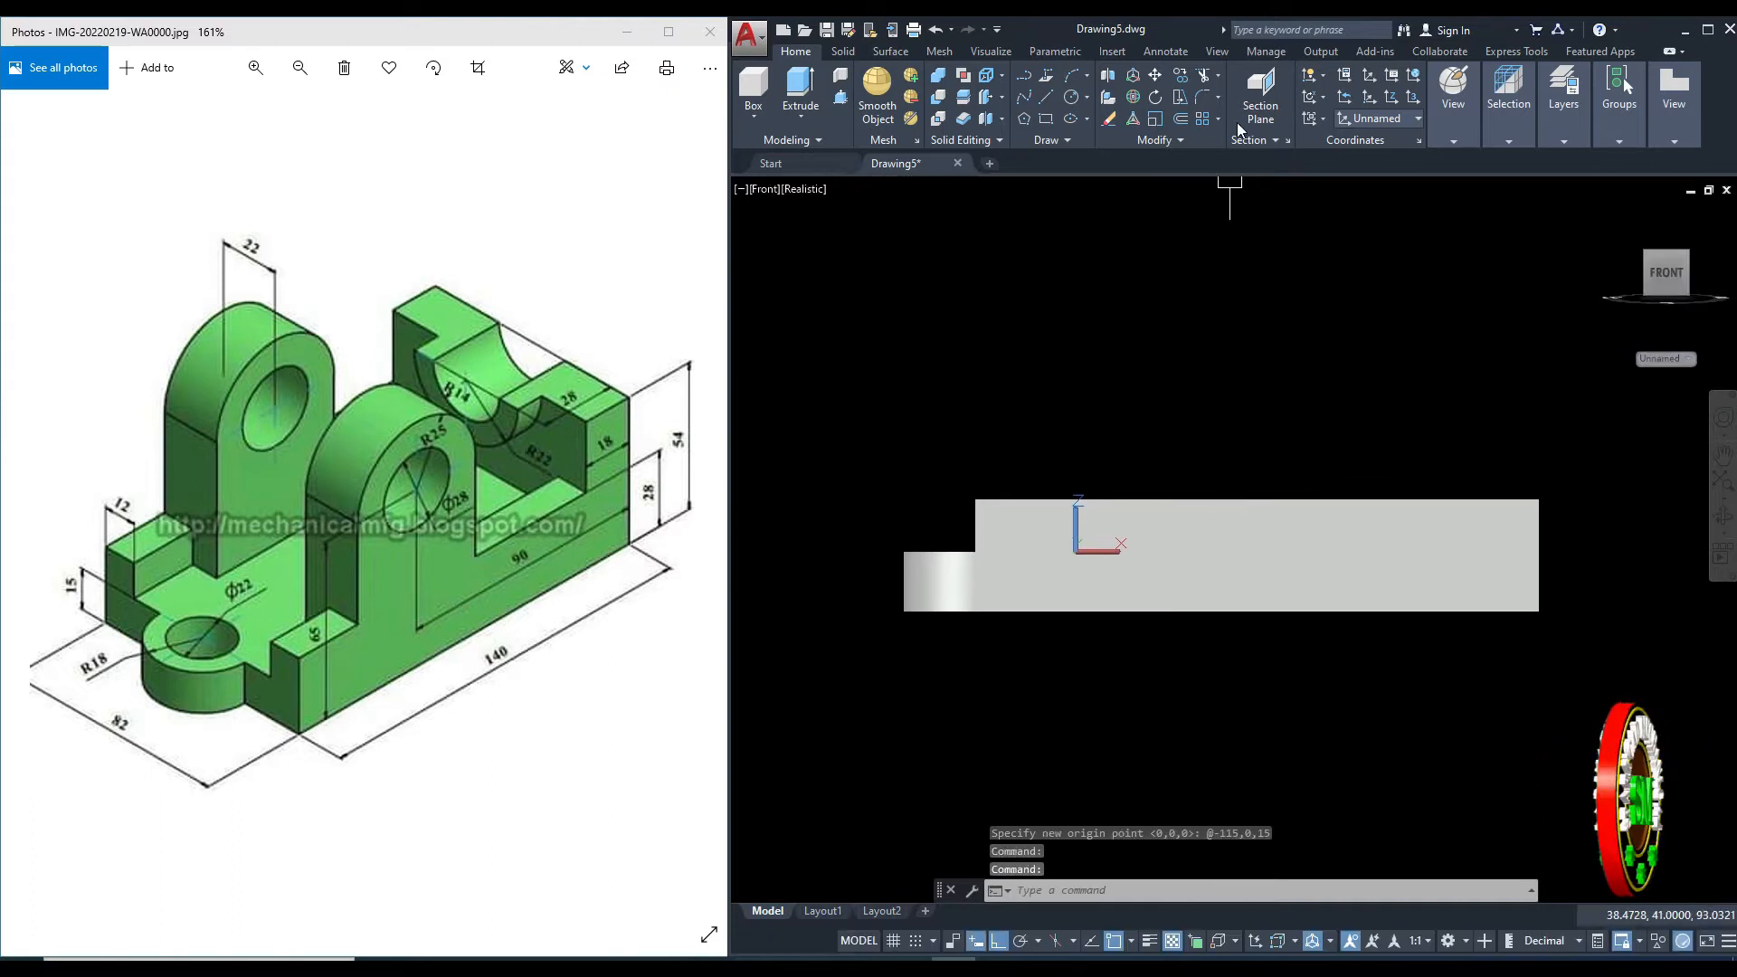
click(1322, 119)
click(1324, 142)
middle_drag(1219, 448, 1177, 447)
key(Escape)
key(Escape)
key(Escape)
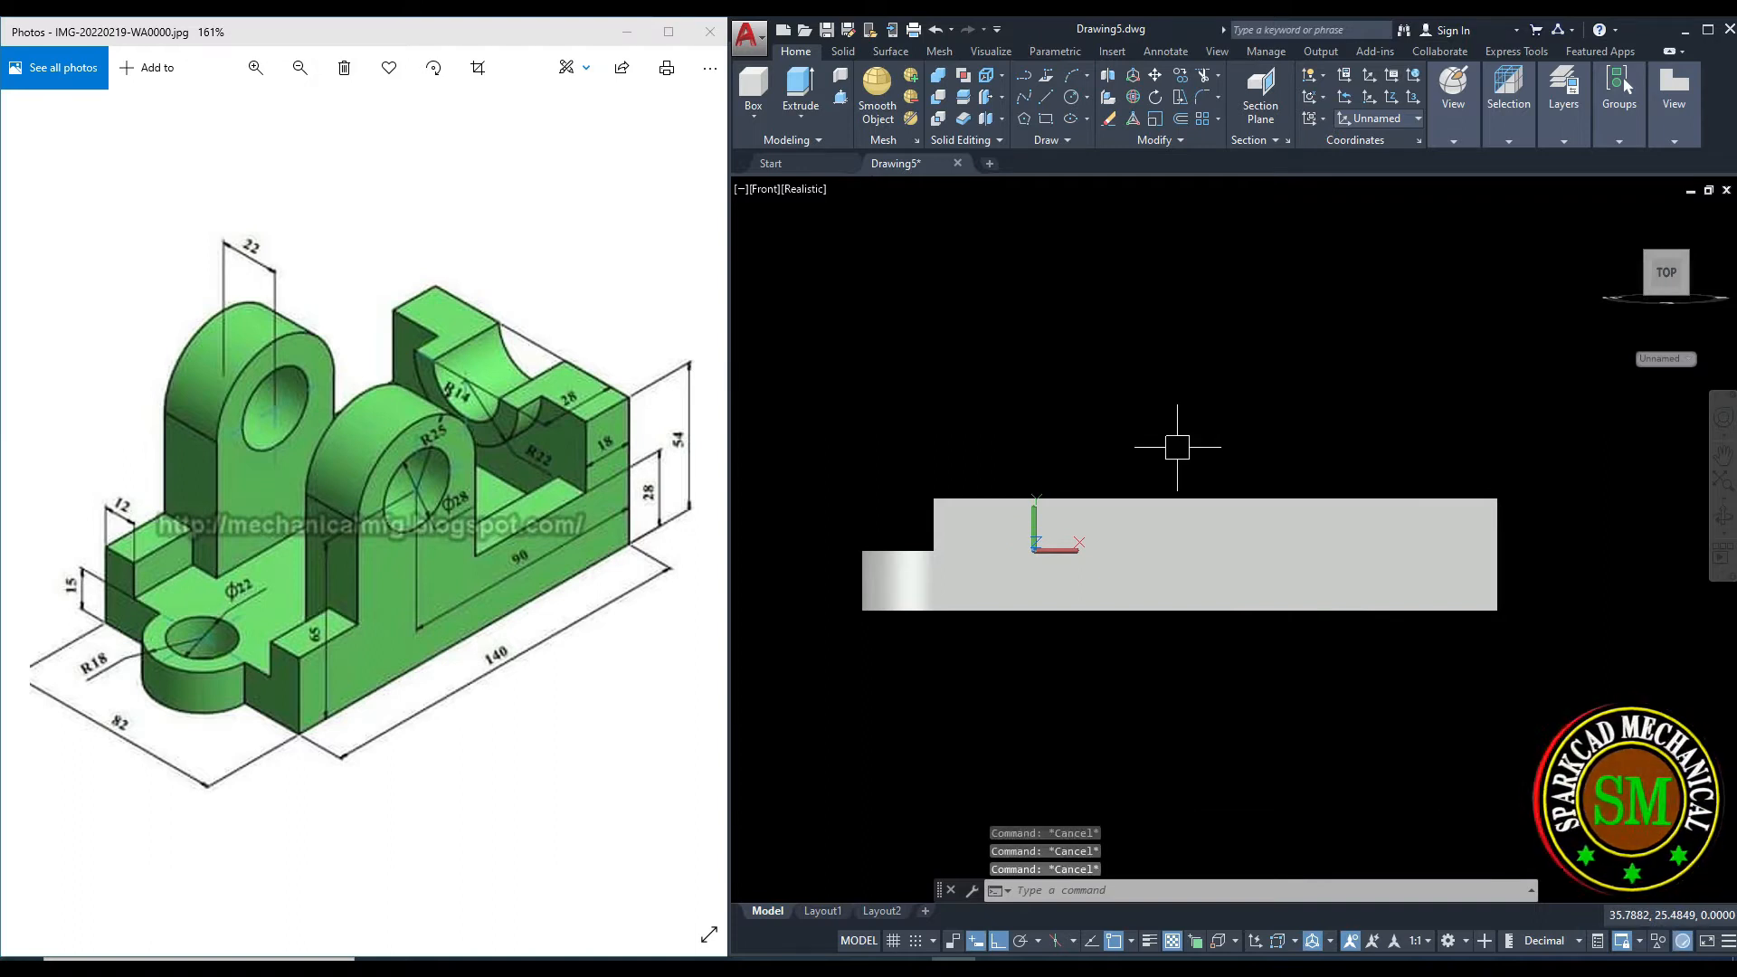
Draw a 50 by 50 rectangle up and toward the rear from the UCS origin 0,0.
text(REC)
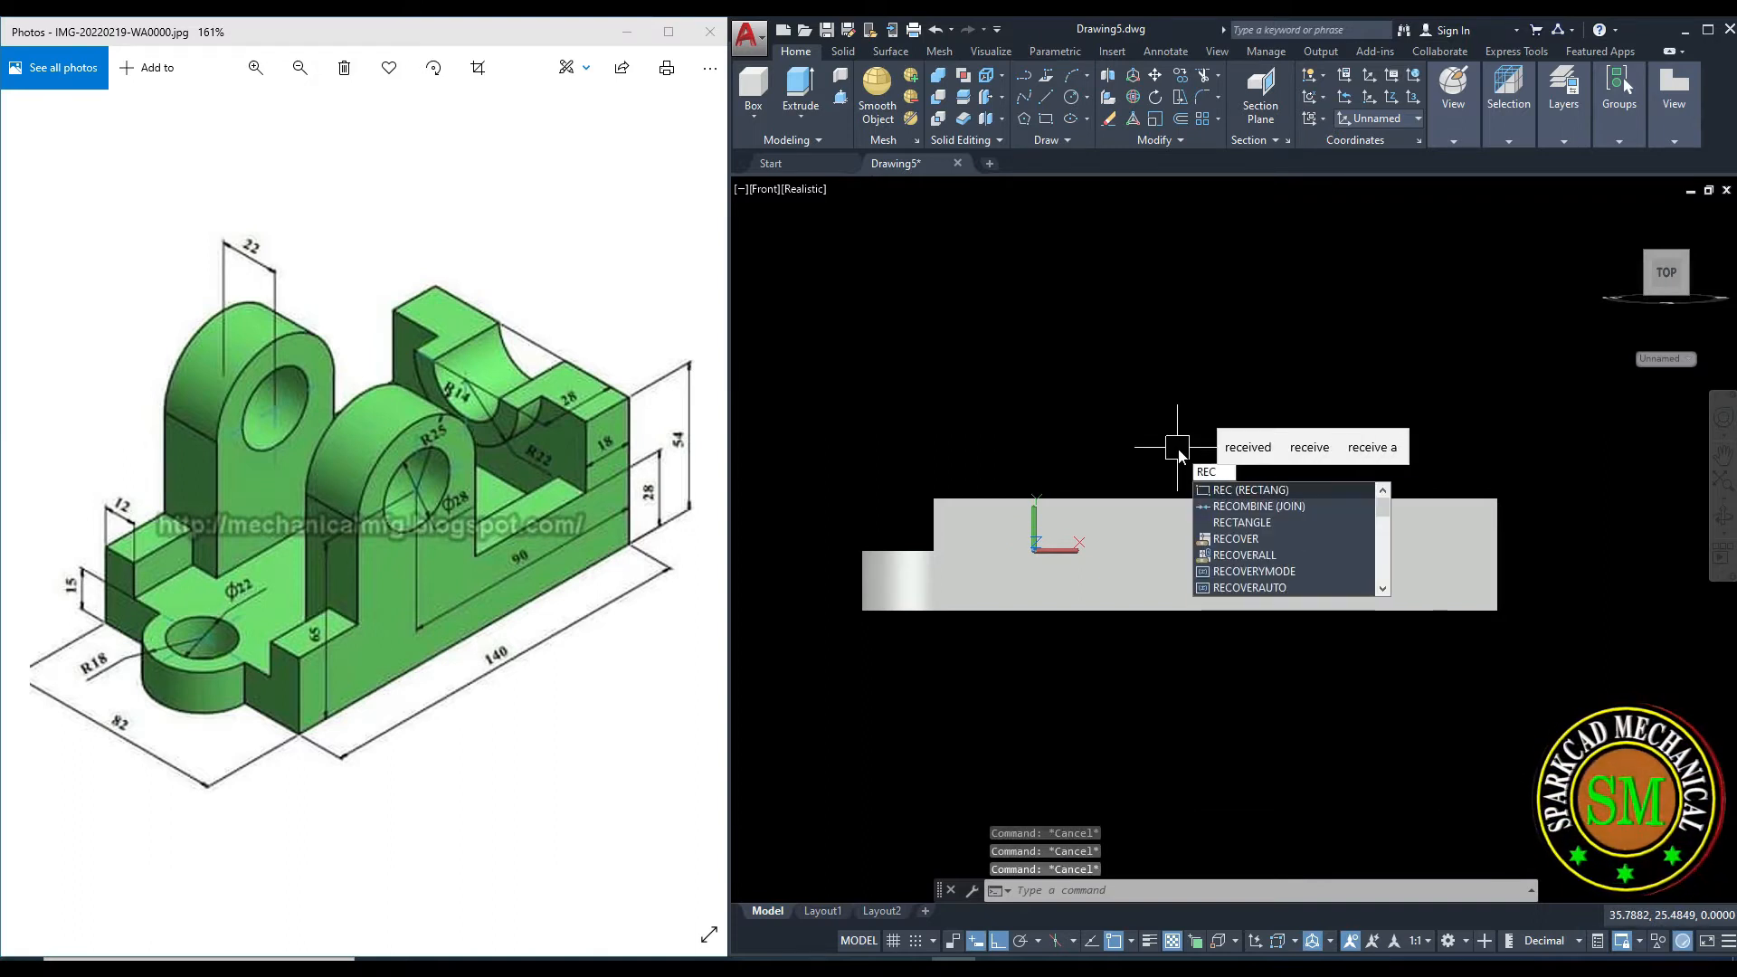
key(Return)
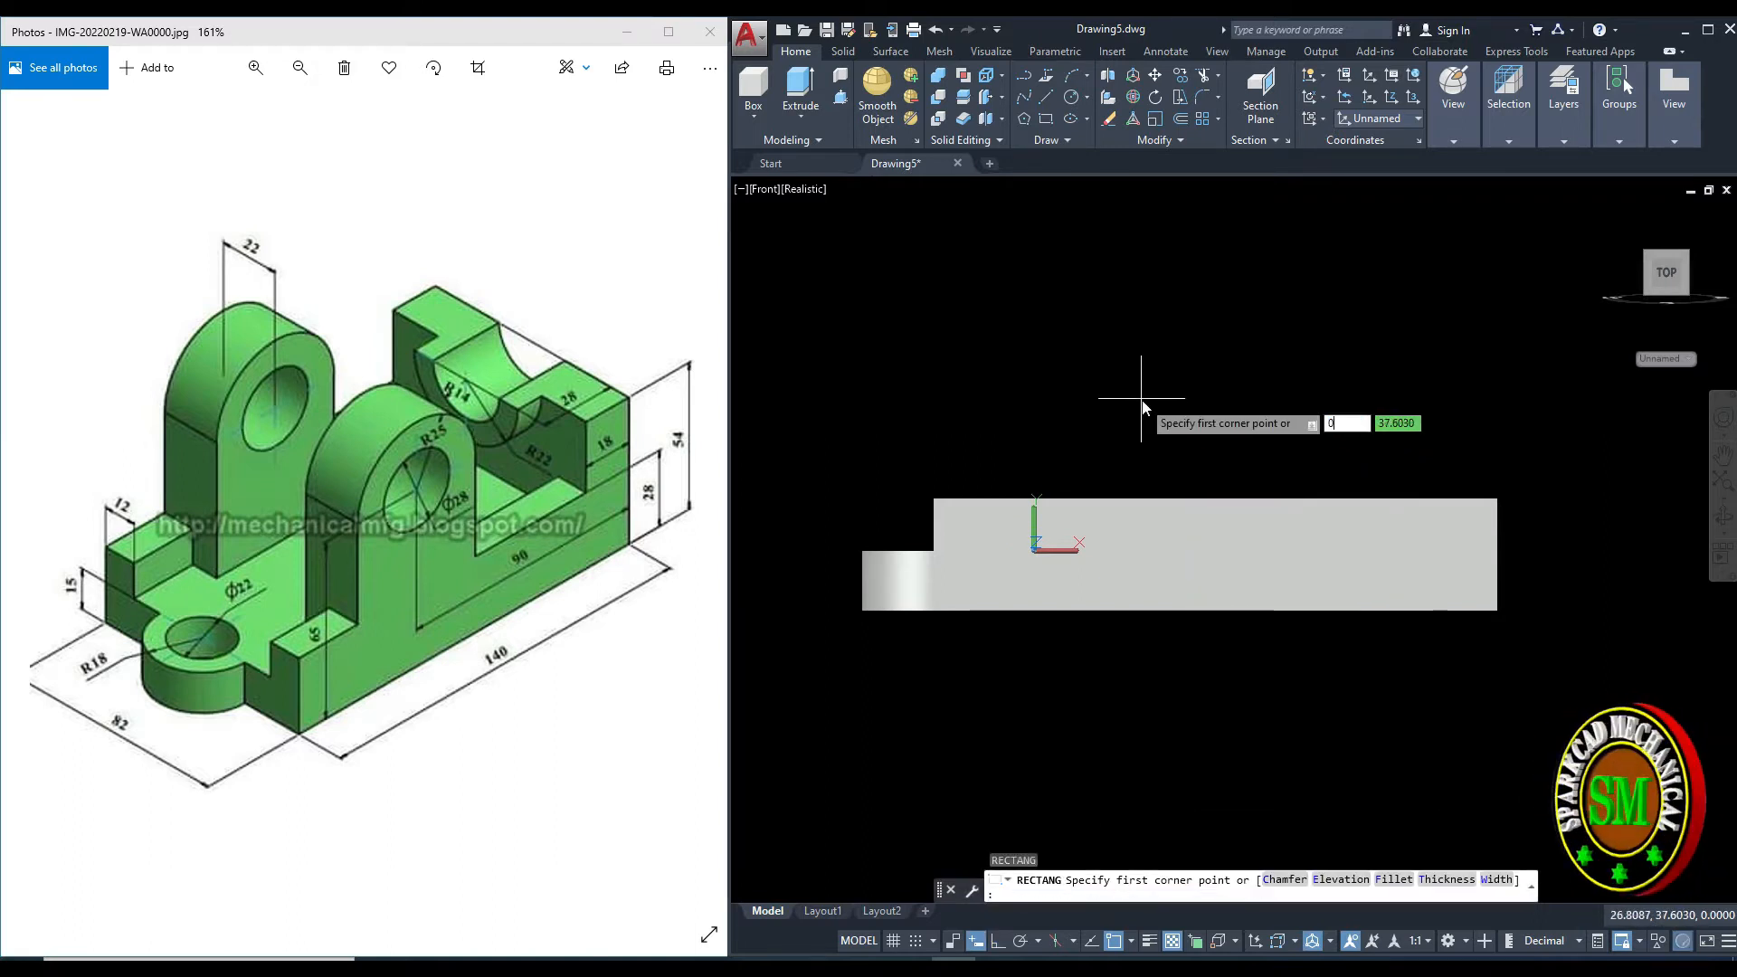
key(Return)
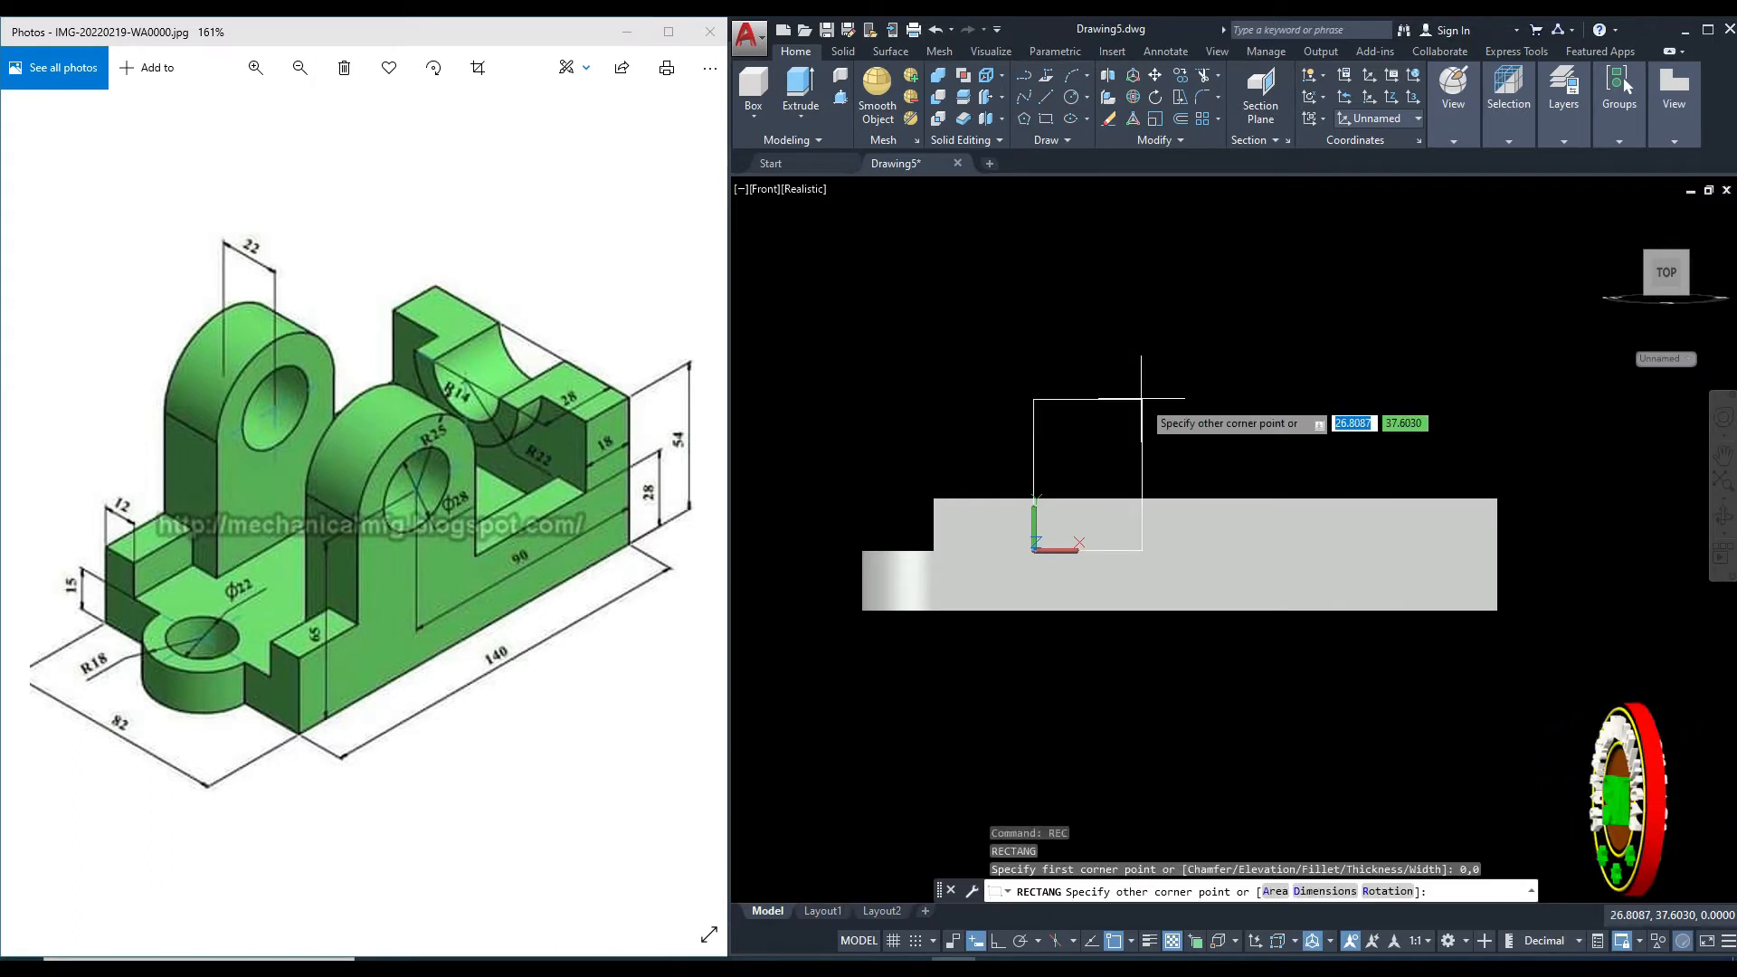
click(1326, 892)
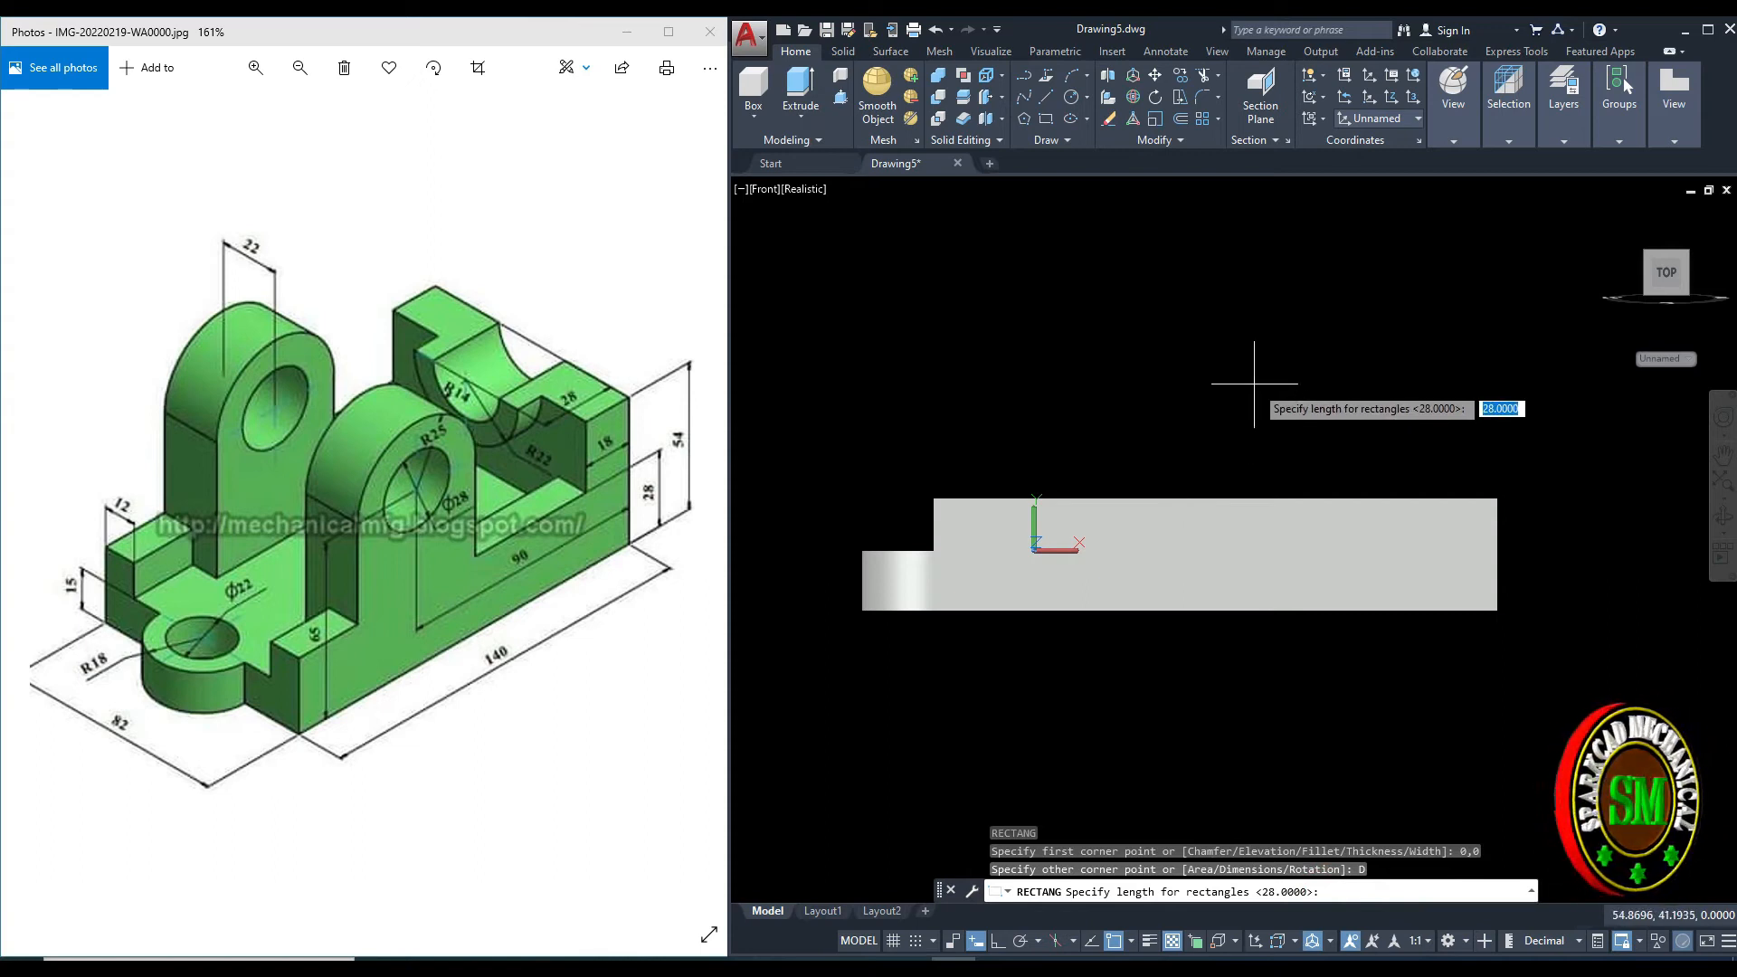
key(Return)
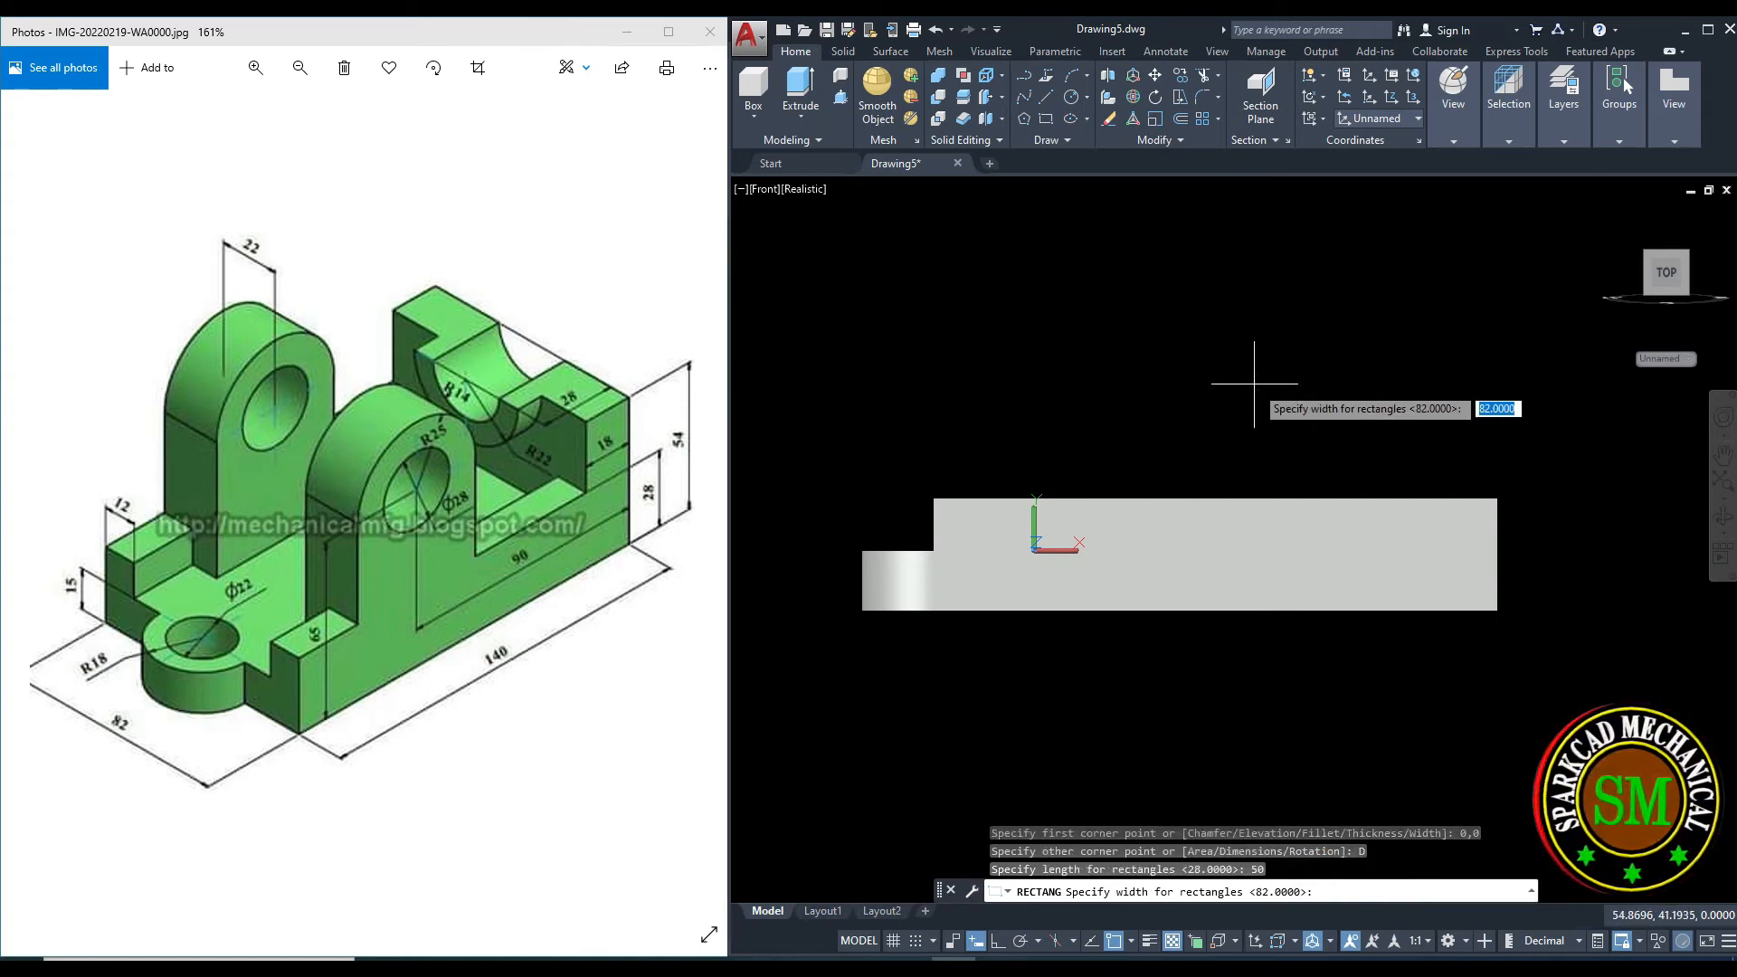
key(Return)
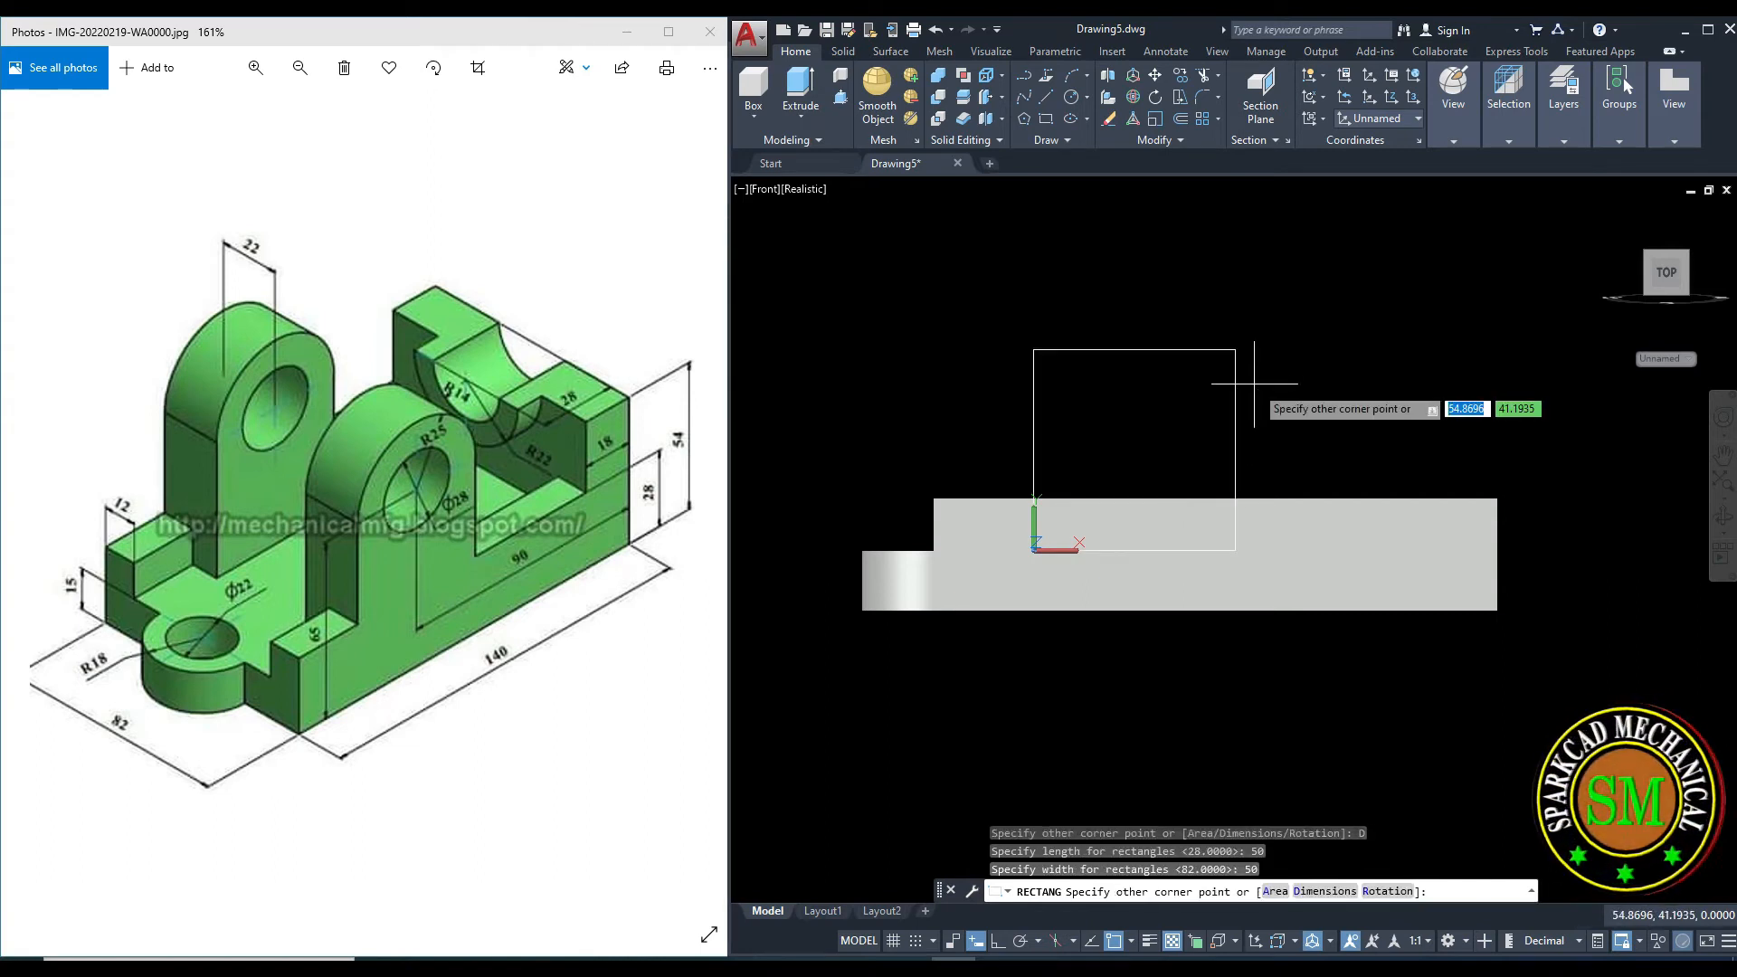
click(1252, 377)
key(Escape)
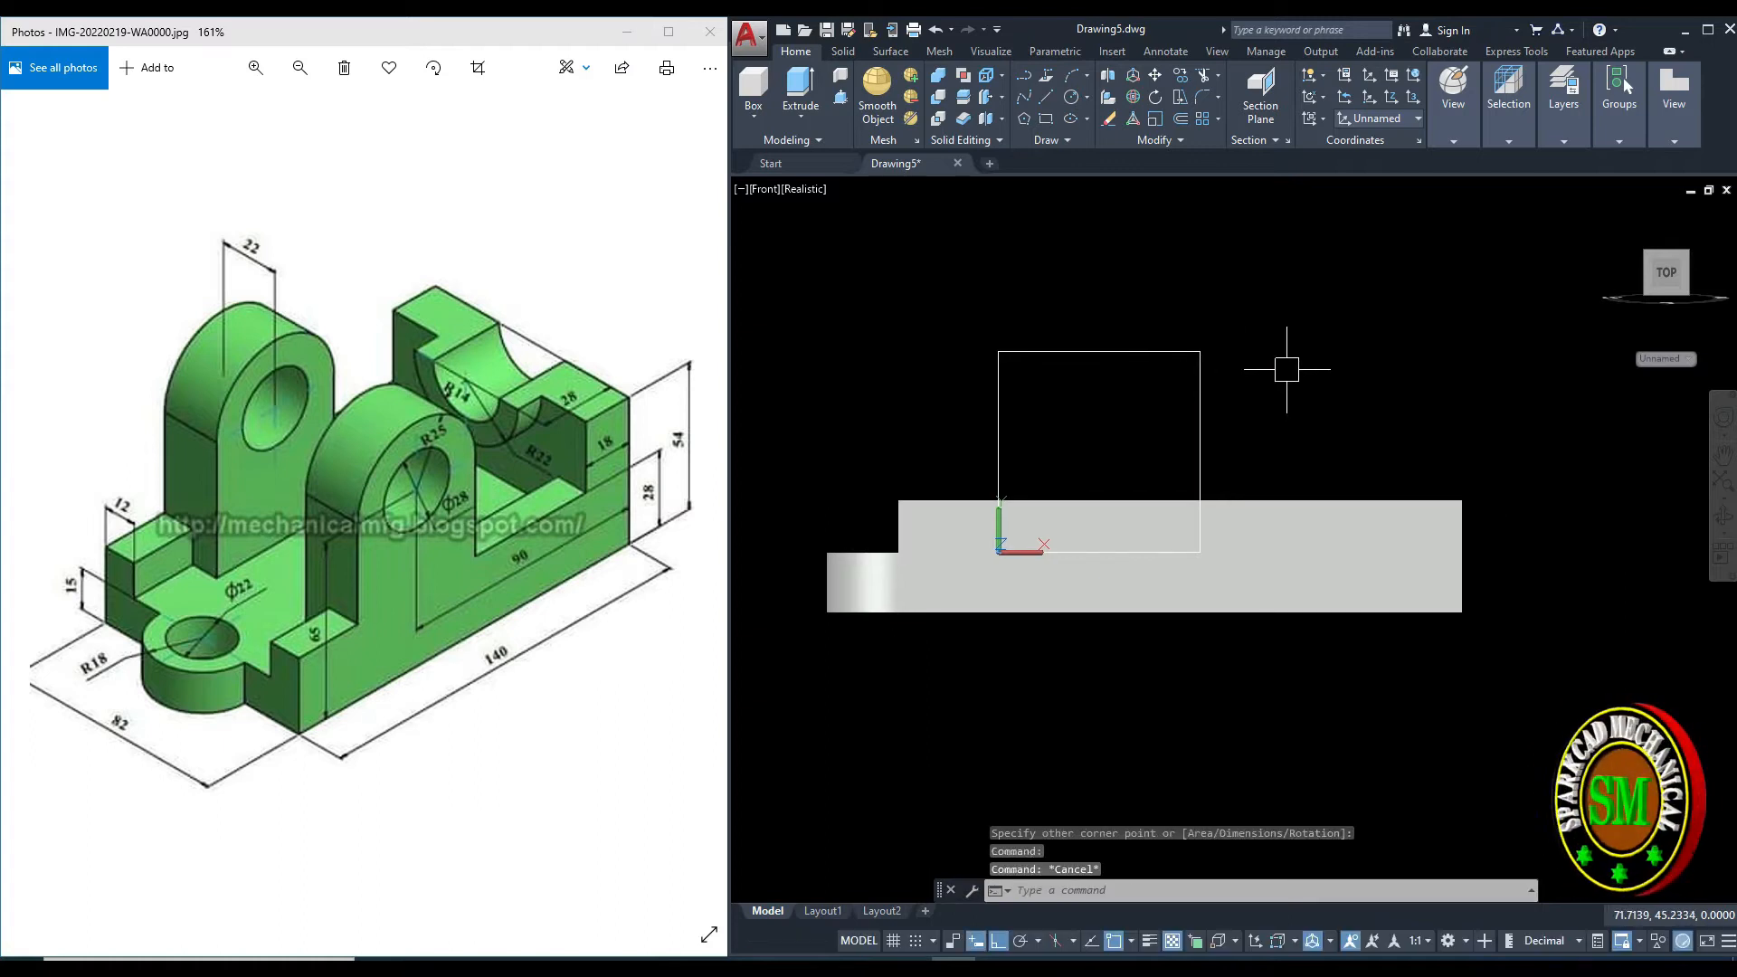
Draw a radius 25 circle centred on the midpoint of the 50 by 50 rectangle's upper edge, reaching its corner.
text(c)
key(Return)
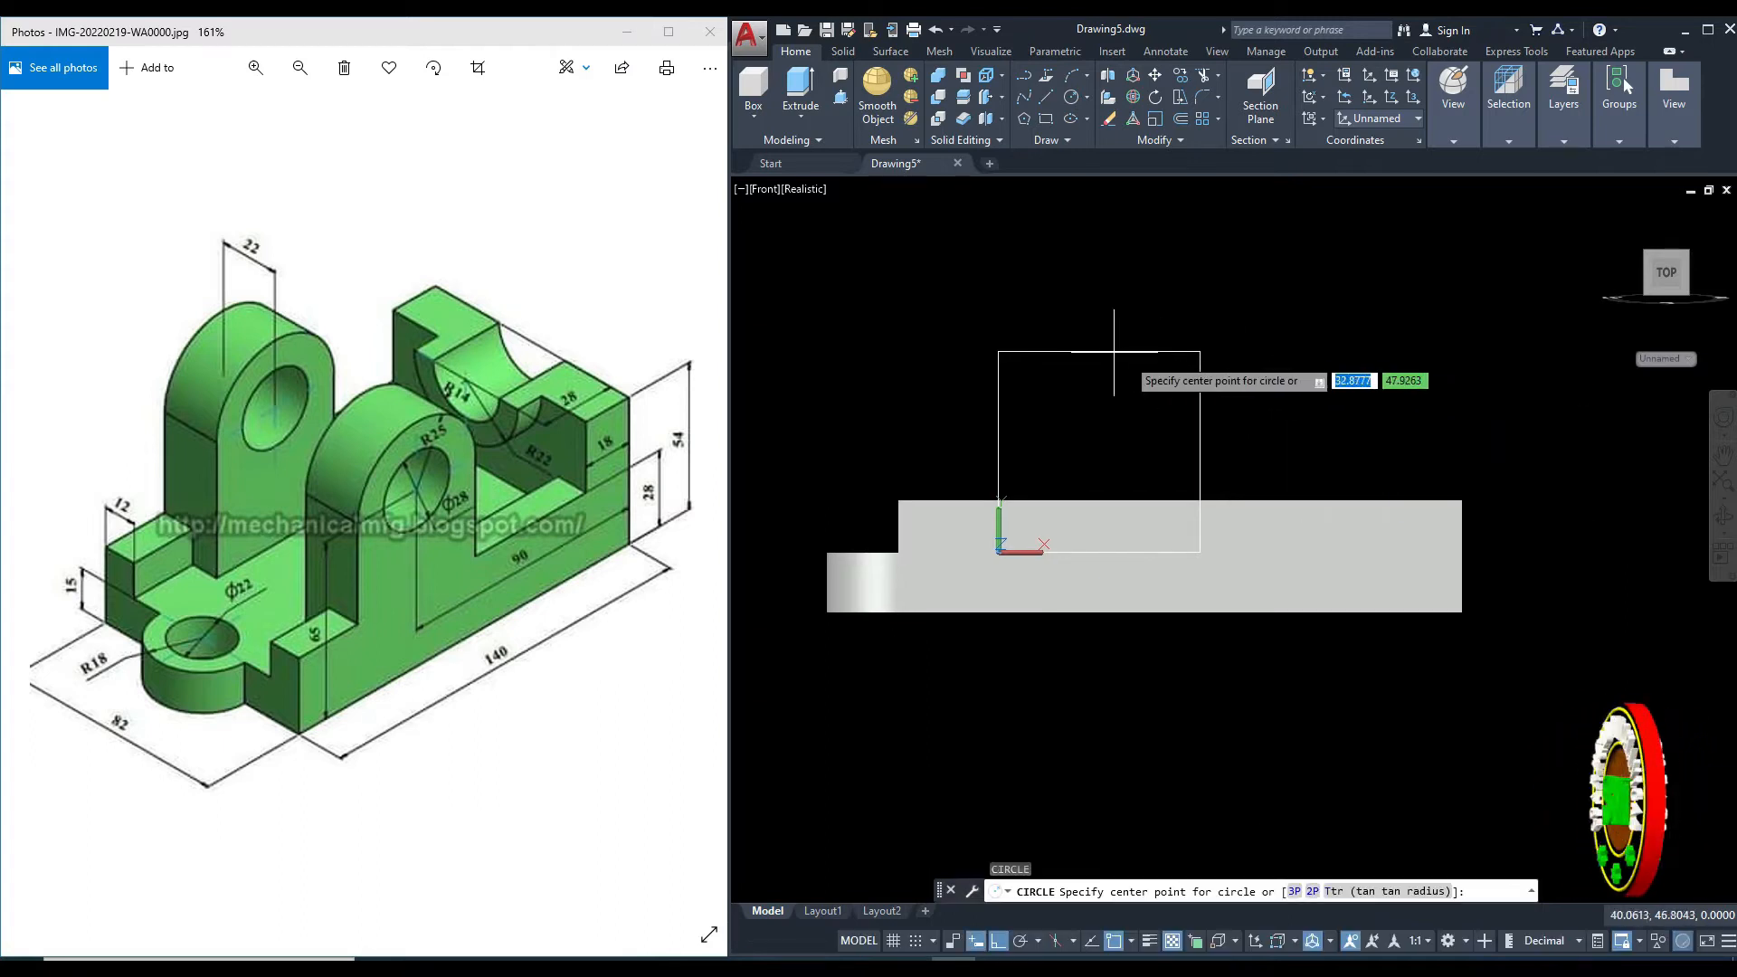
click(1098, 351)
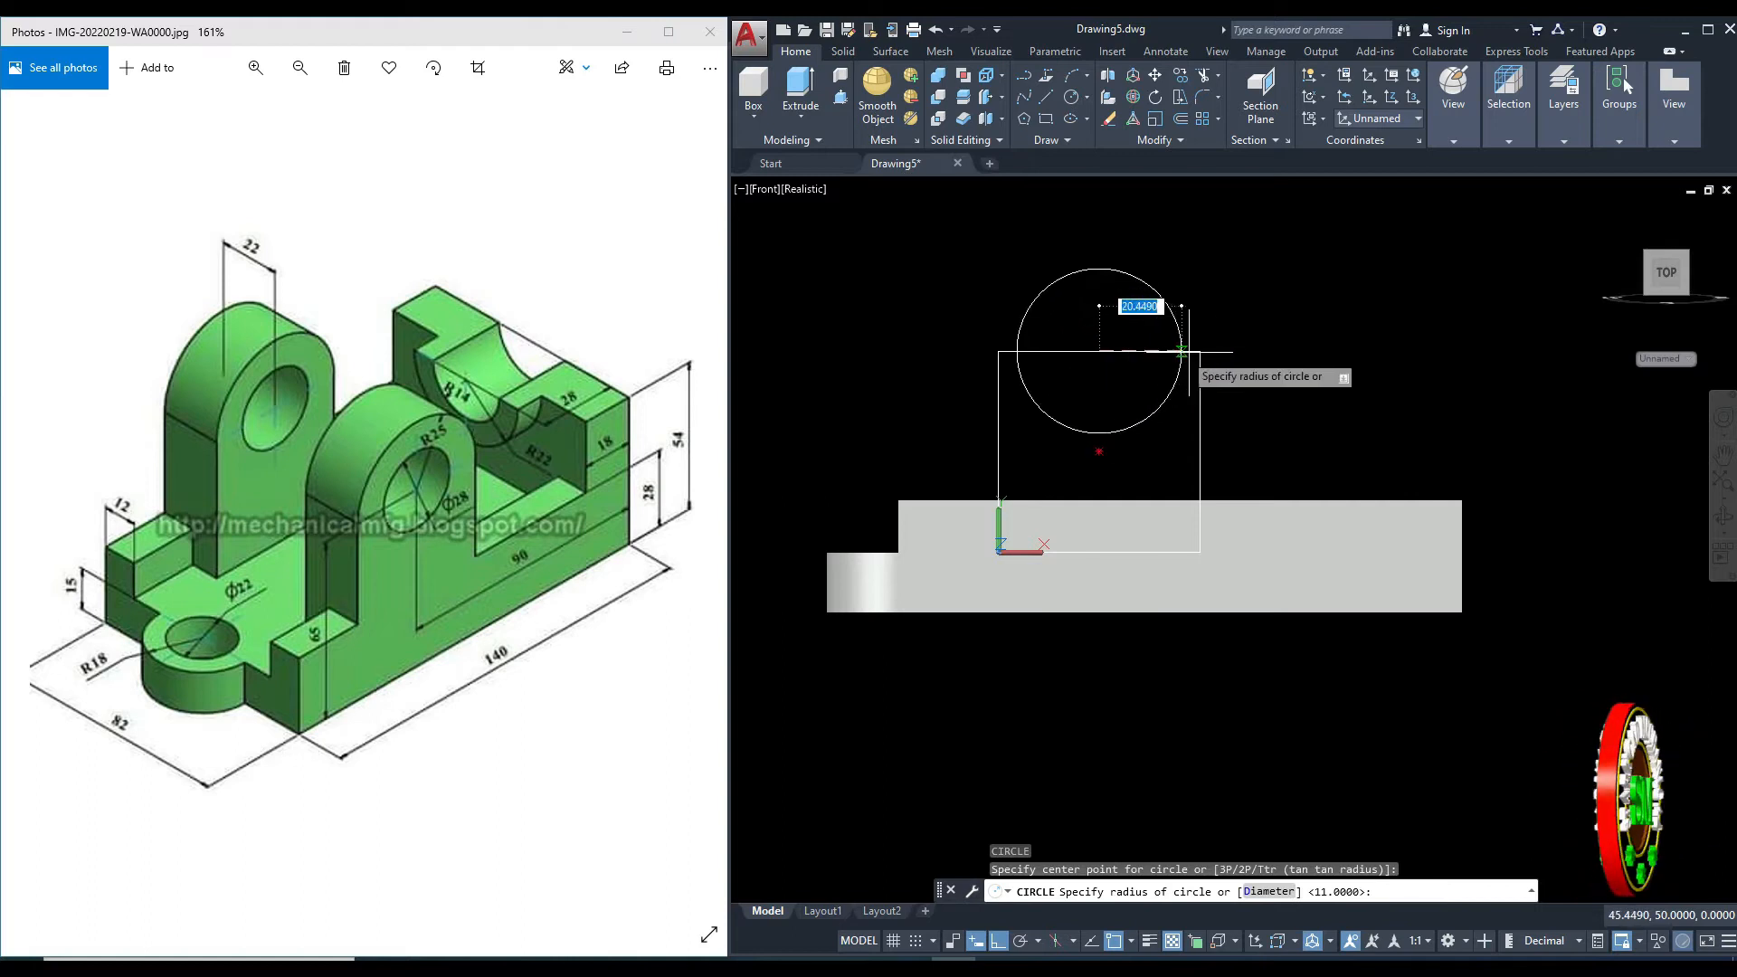
click(1198, 351)
middle_drag(1212, 357, 1299, 360)
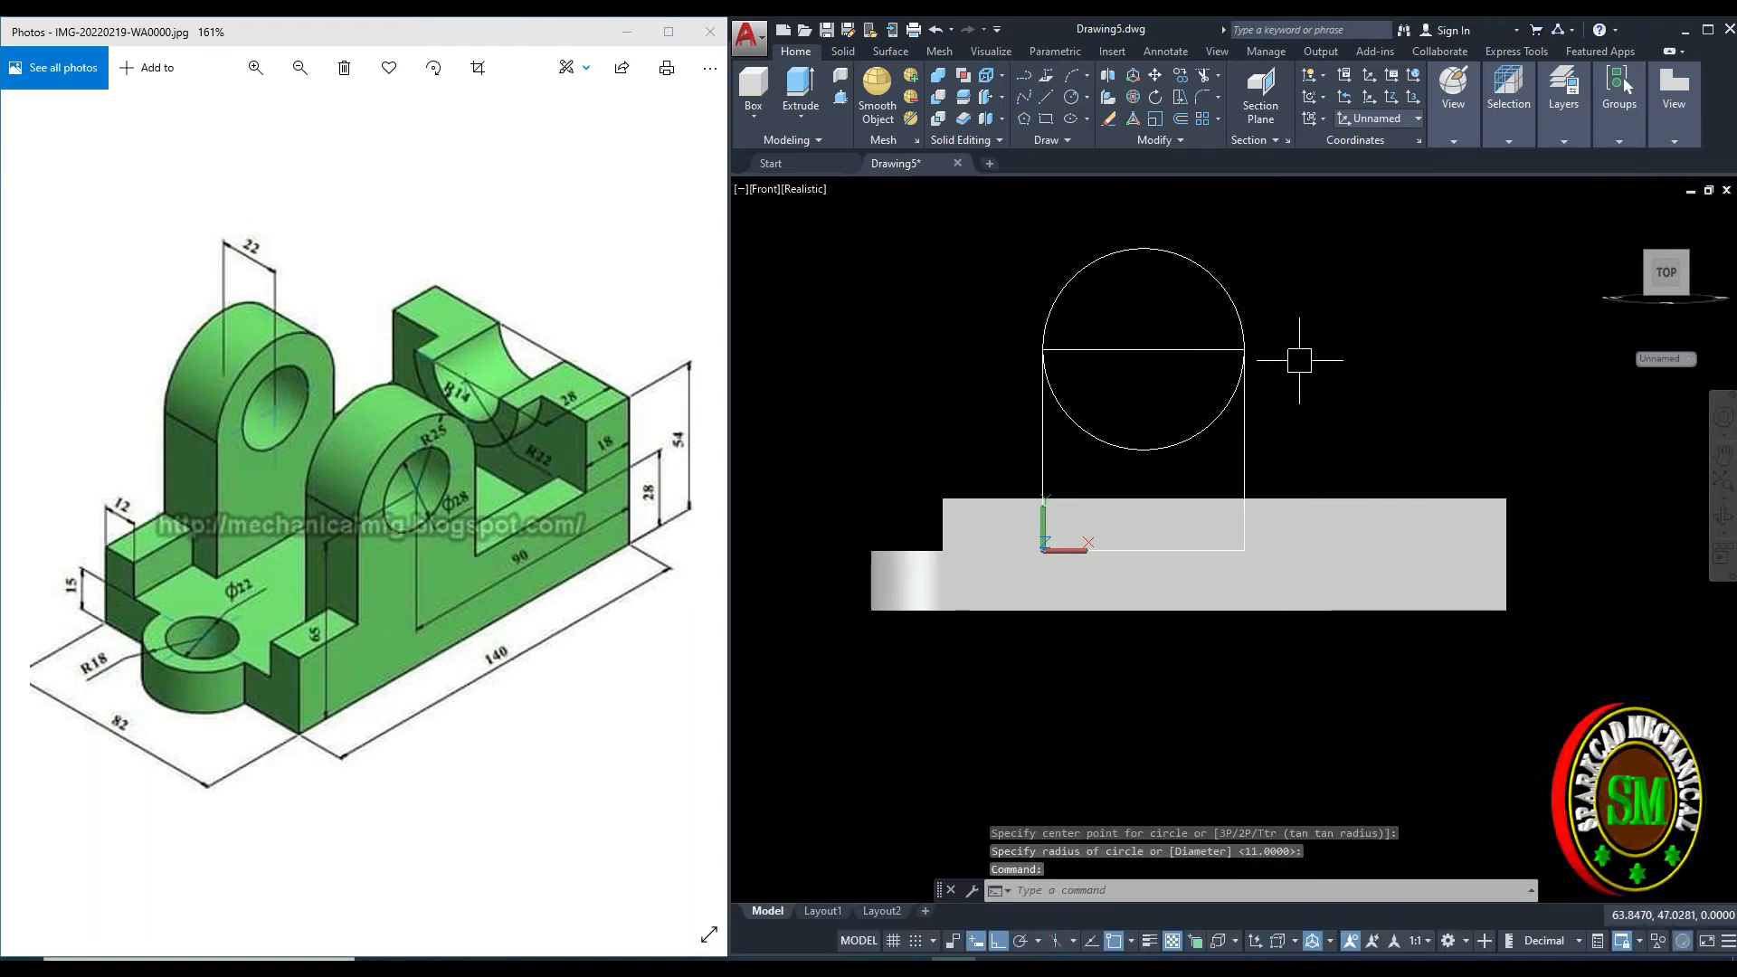
Trim away the circle's lower half and the rectangle's upper edge to leave a round-topped lug outline.
text(TR)
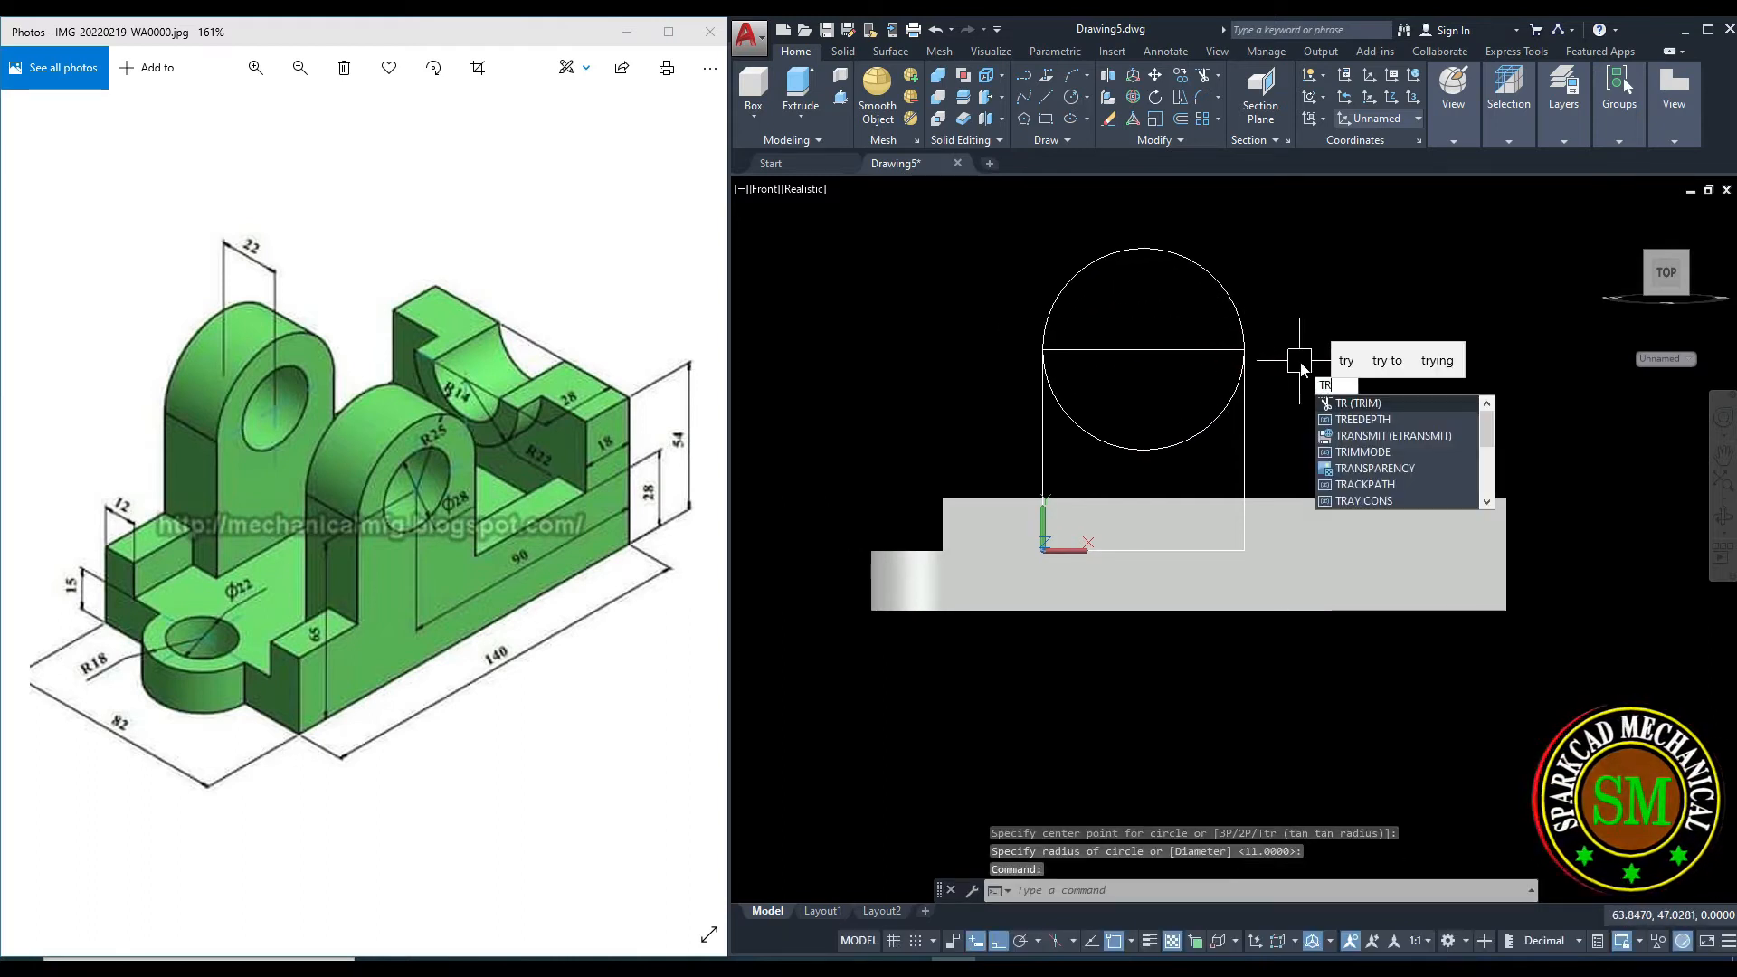
key(Return)
key(Return)
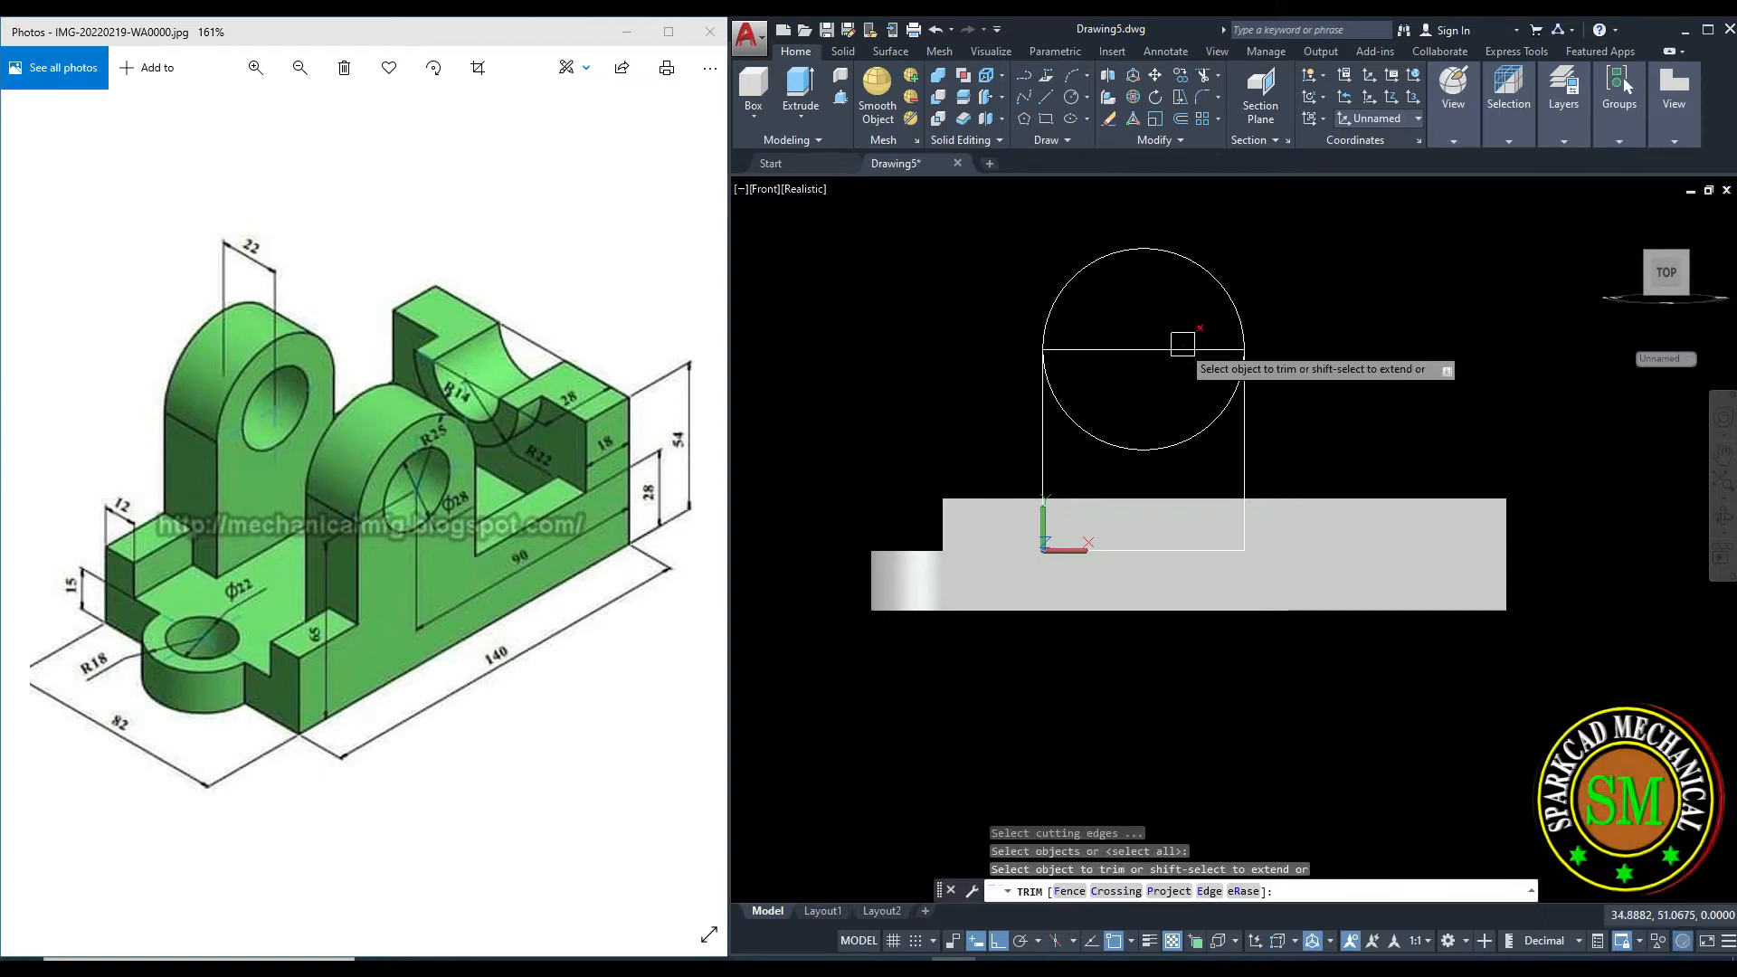
click(1169, 447)
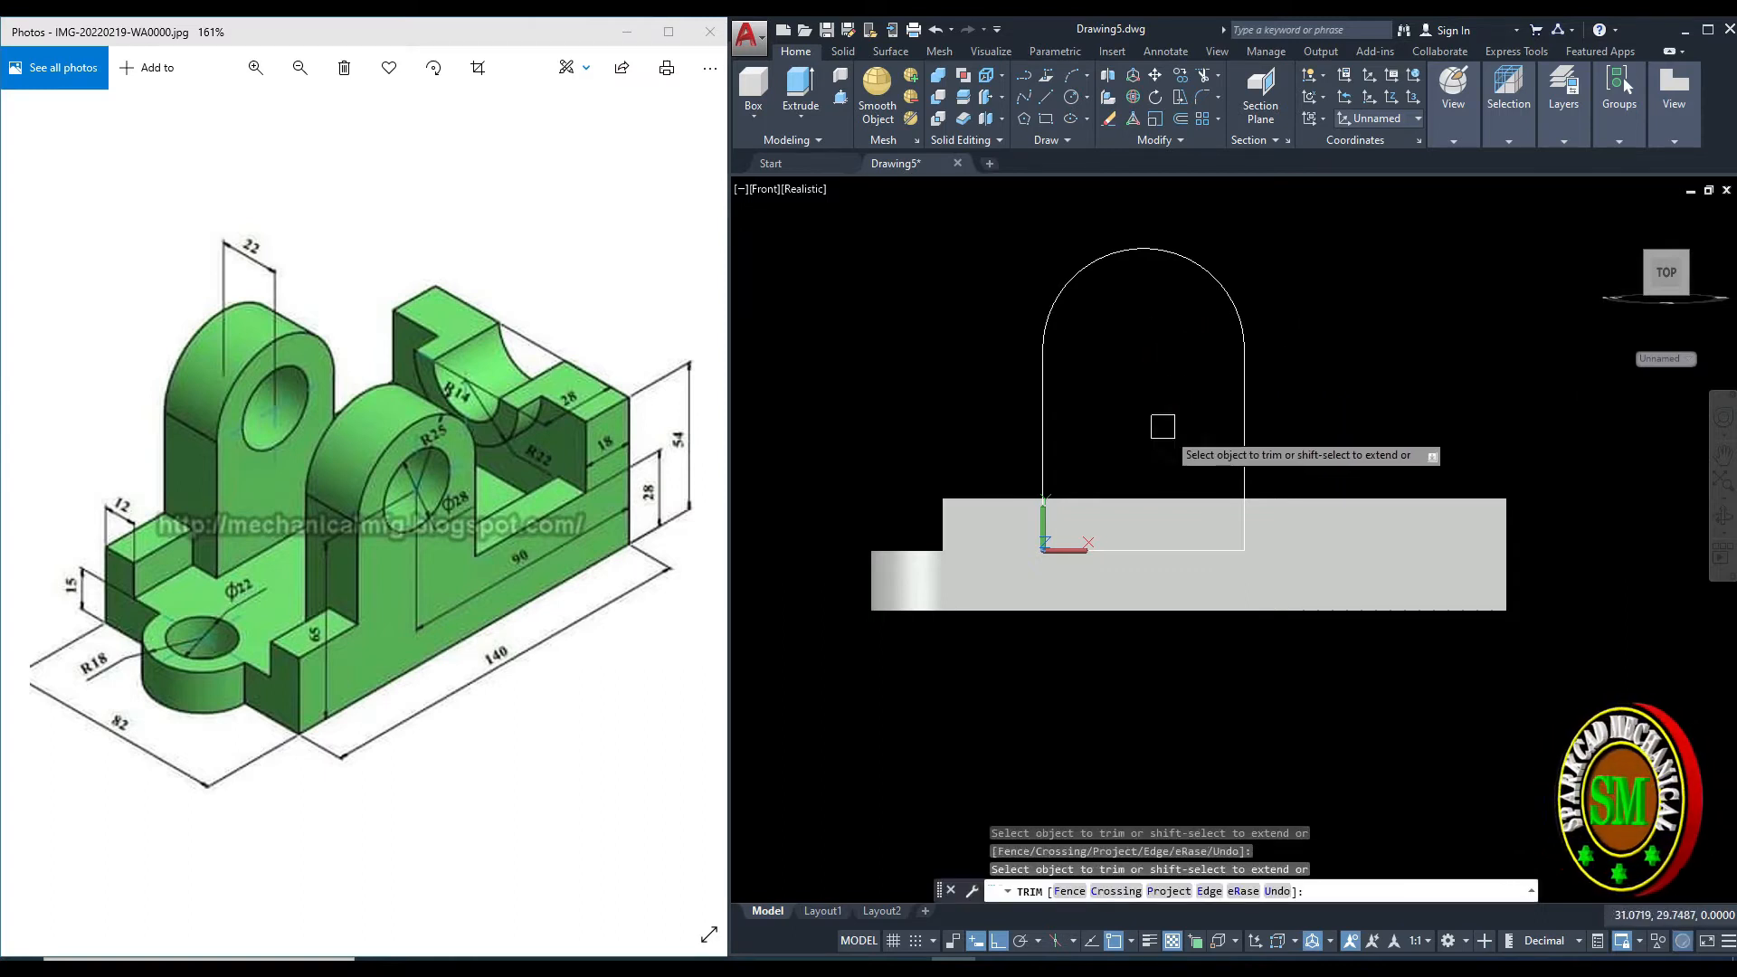
middle_drag(1174, 412, 1152, 399)
key(Escape)
Convert the closed round-topped lug outline into a region.
text(re)
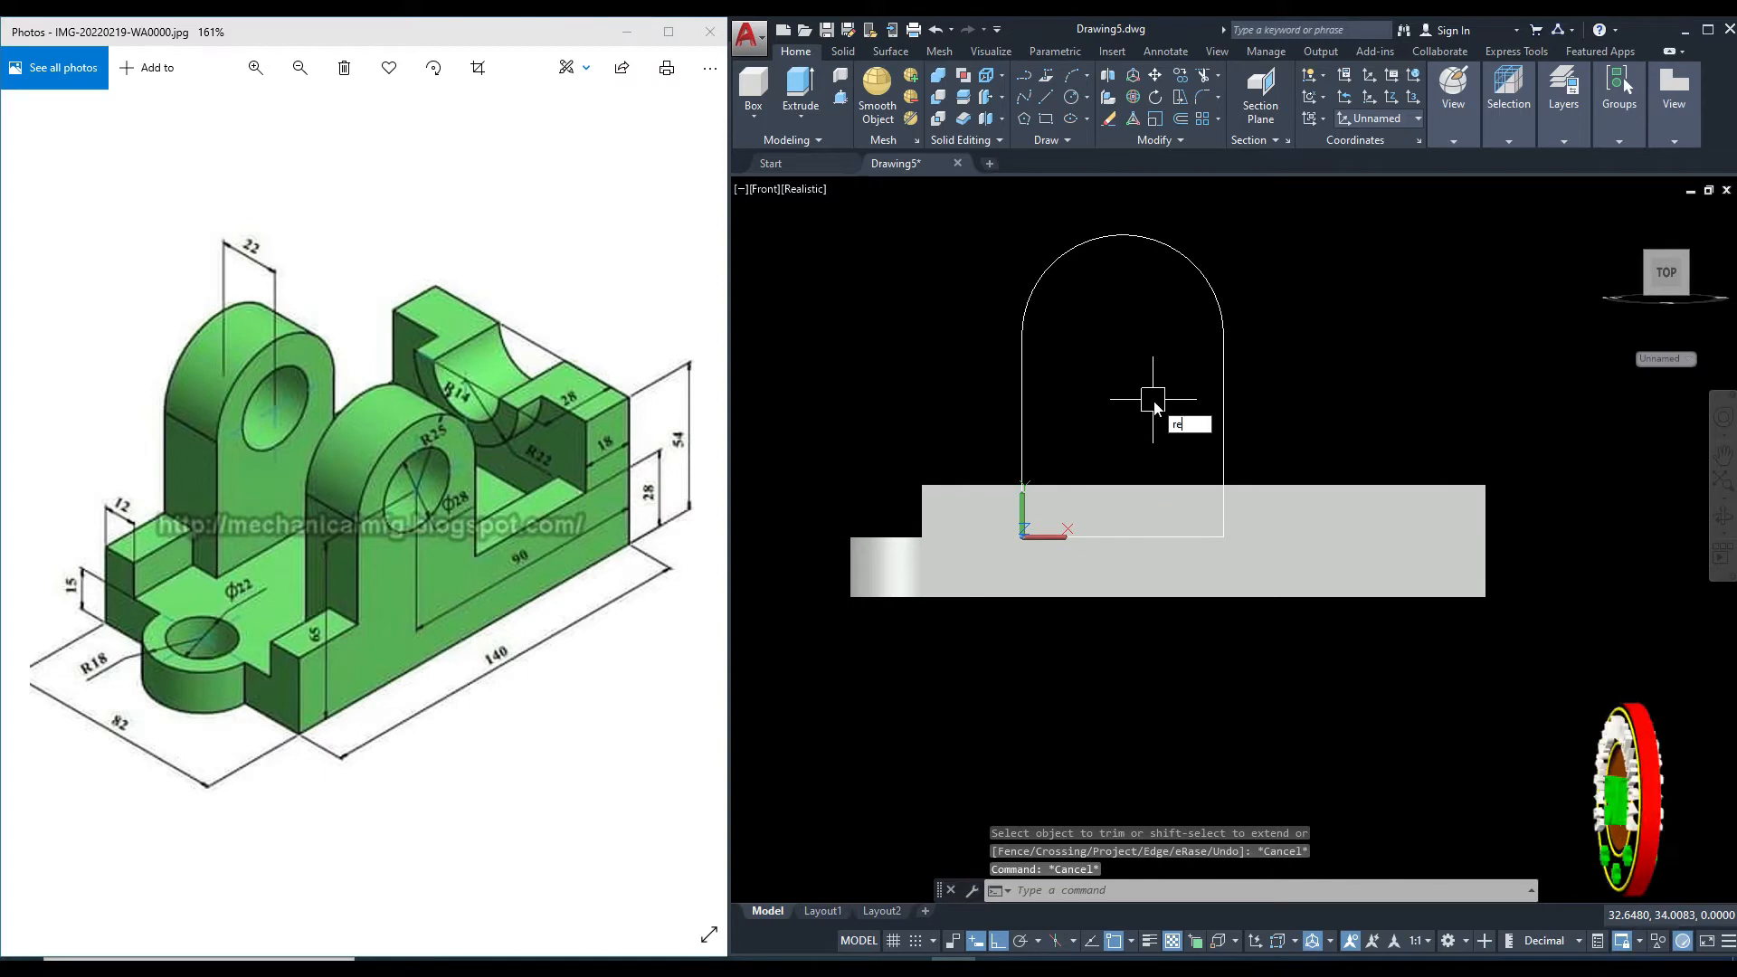
text(g)
key(Return)
click(1209, 298)
key(Return)
middle_drag(1287, 378, 1247, 374)
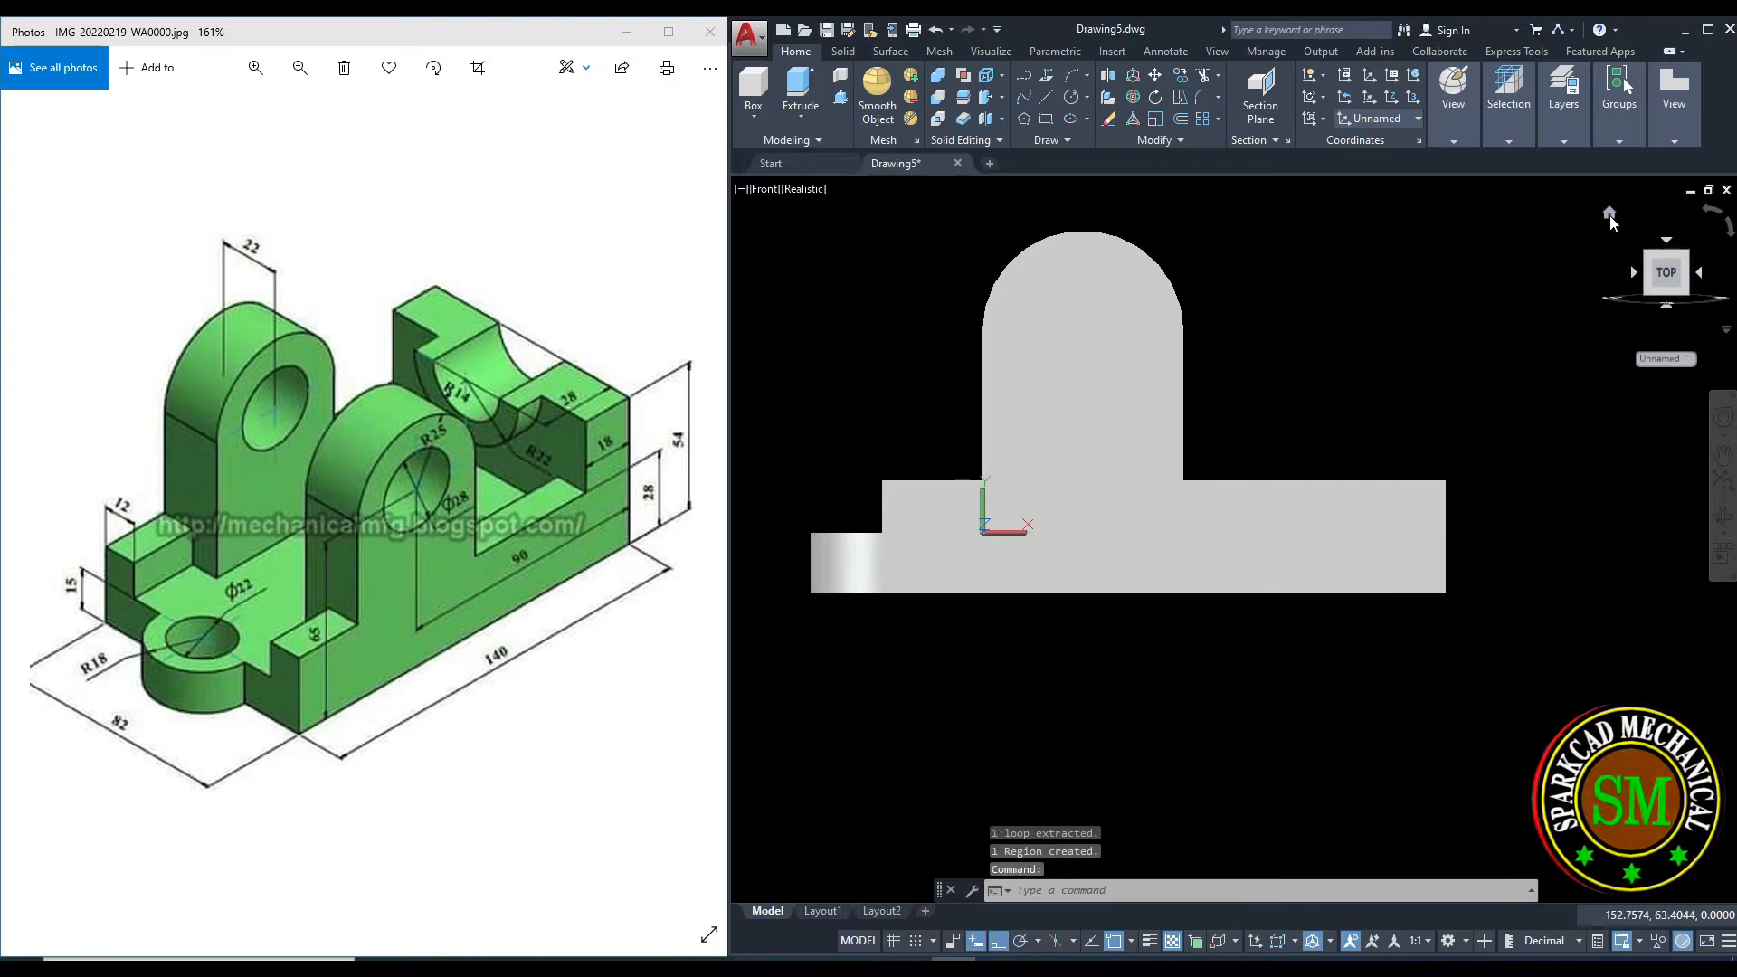
Return to the Home view and switch the projection from perspective to parallel.
click(1610, 216)
right_click(1660, 259)
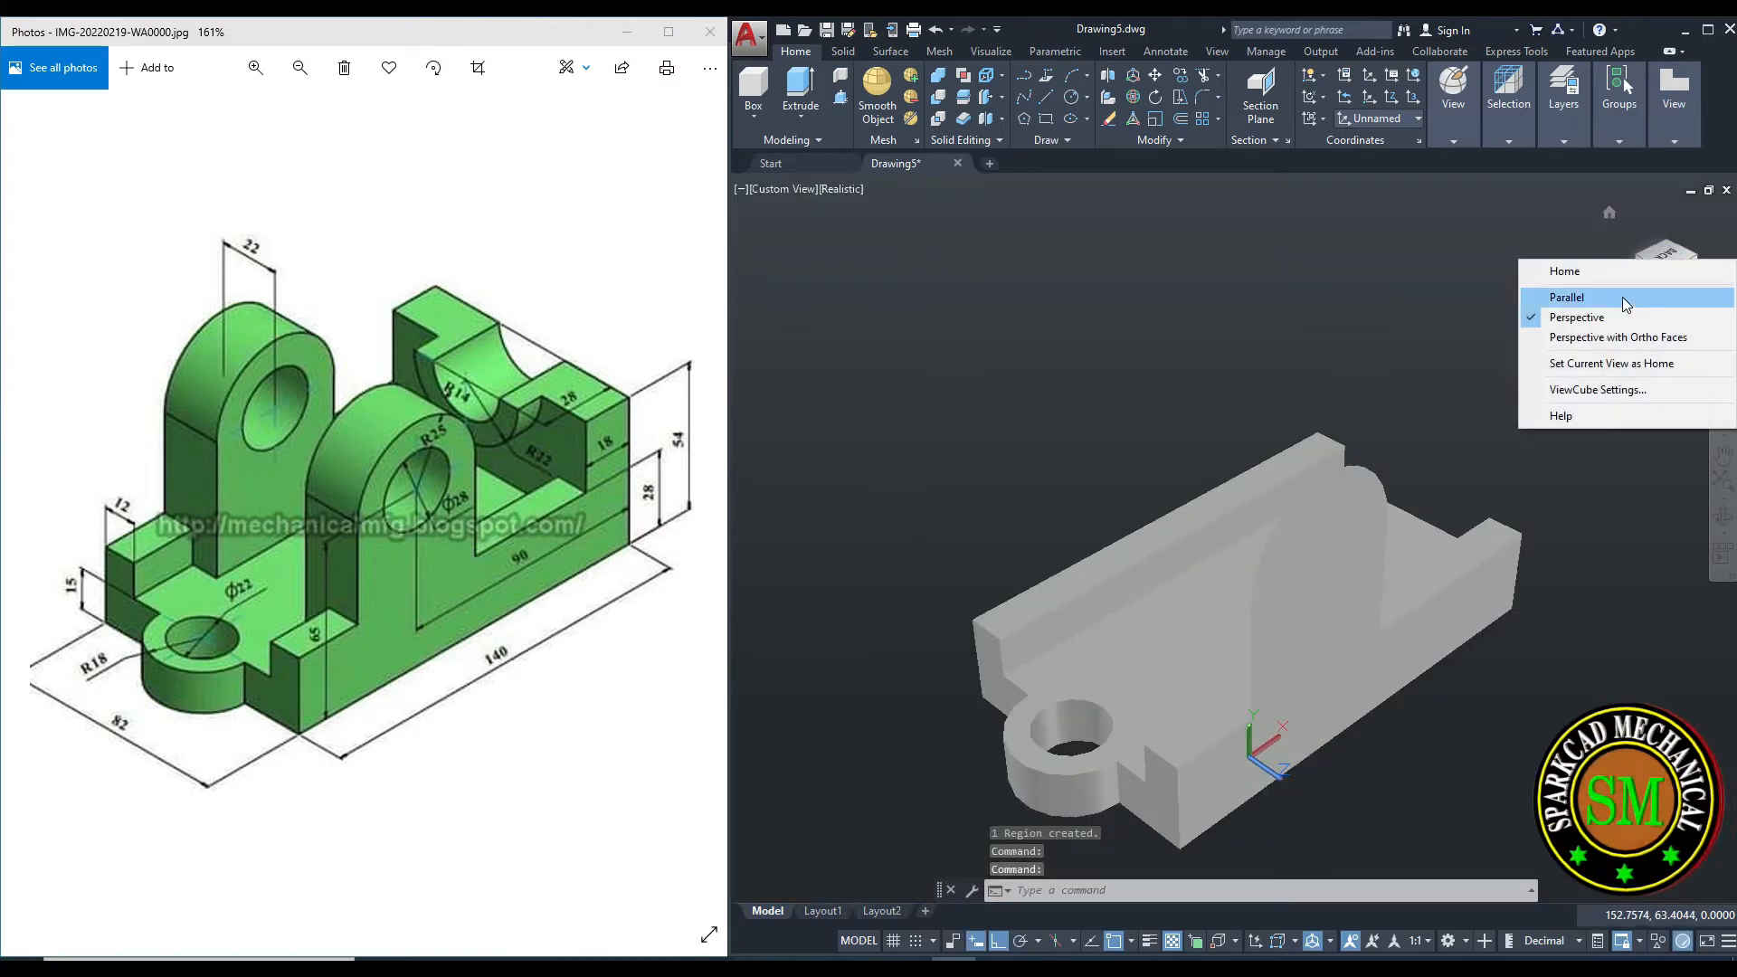
click(1630, 298)
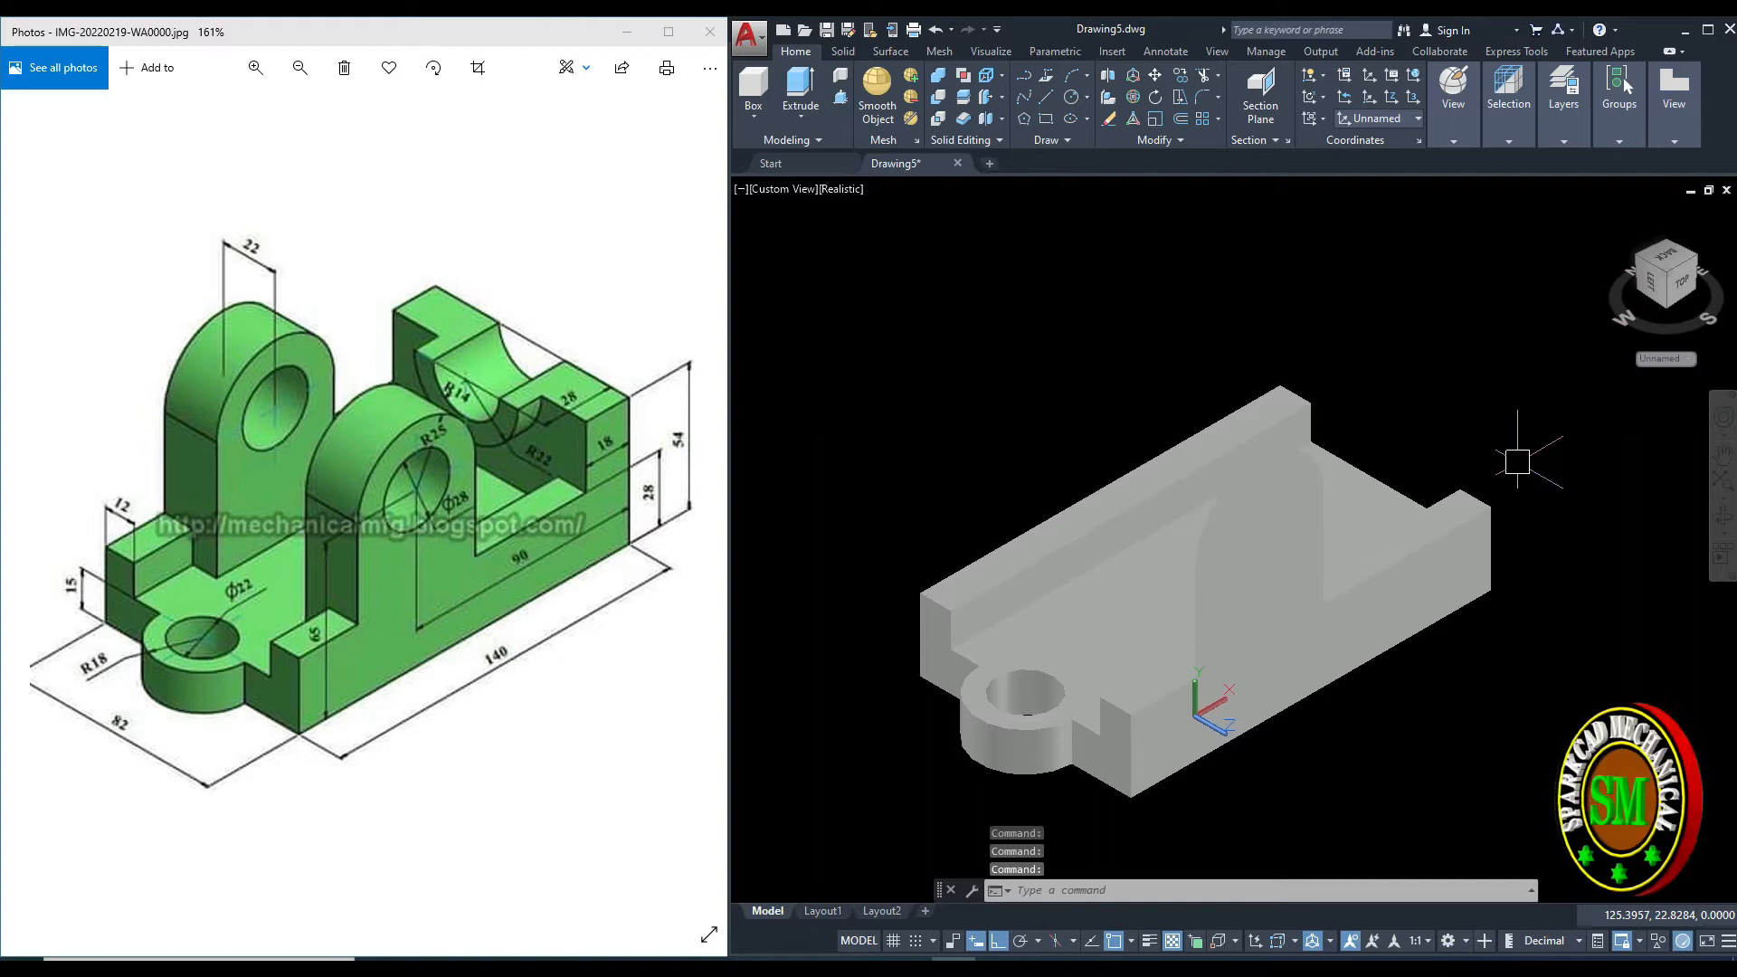
Extrude the lug region 22 inward over the base from the near side wall's outer face.
text(3d)
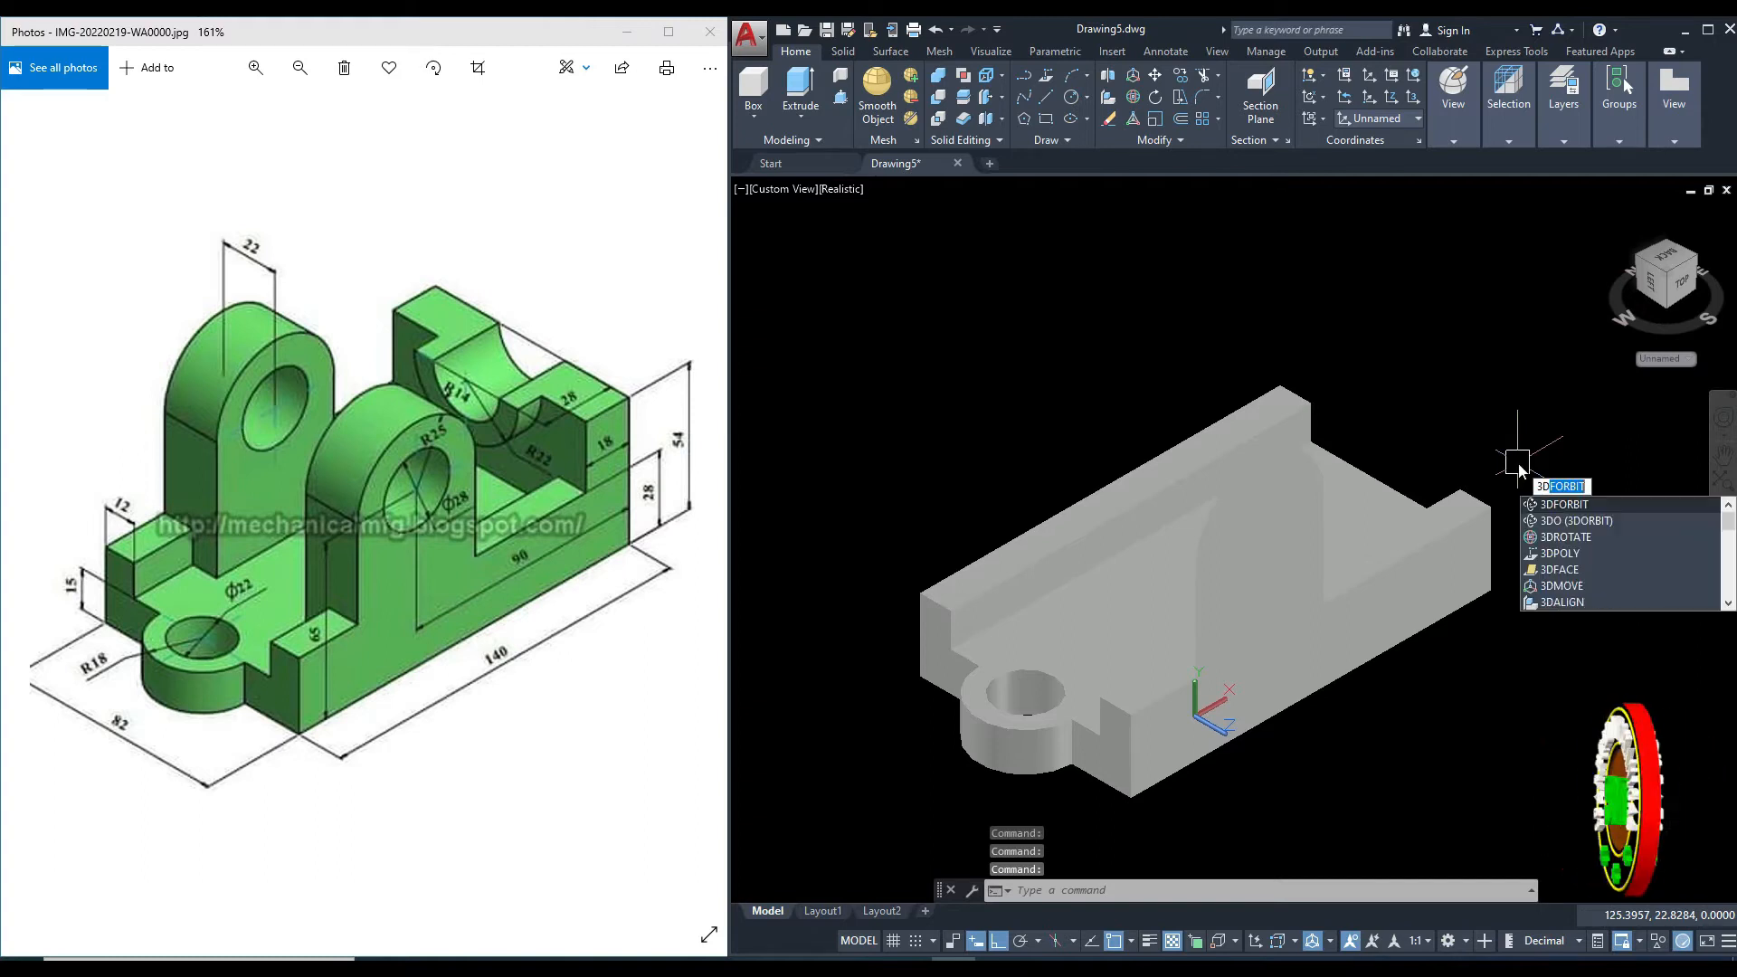
key(Return)
drag(1303, 597, 1529, 624)
drag(1313, 605, 1428, 598)
key(Escape)
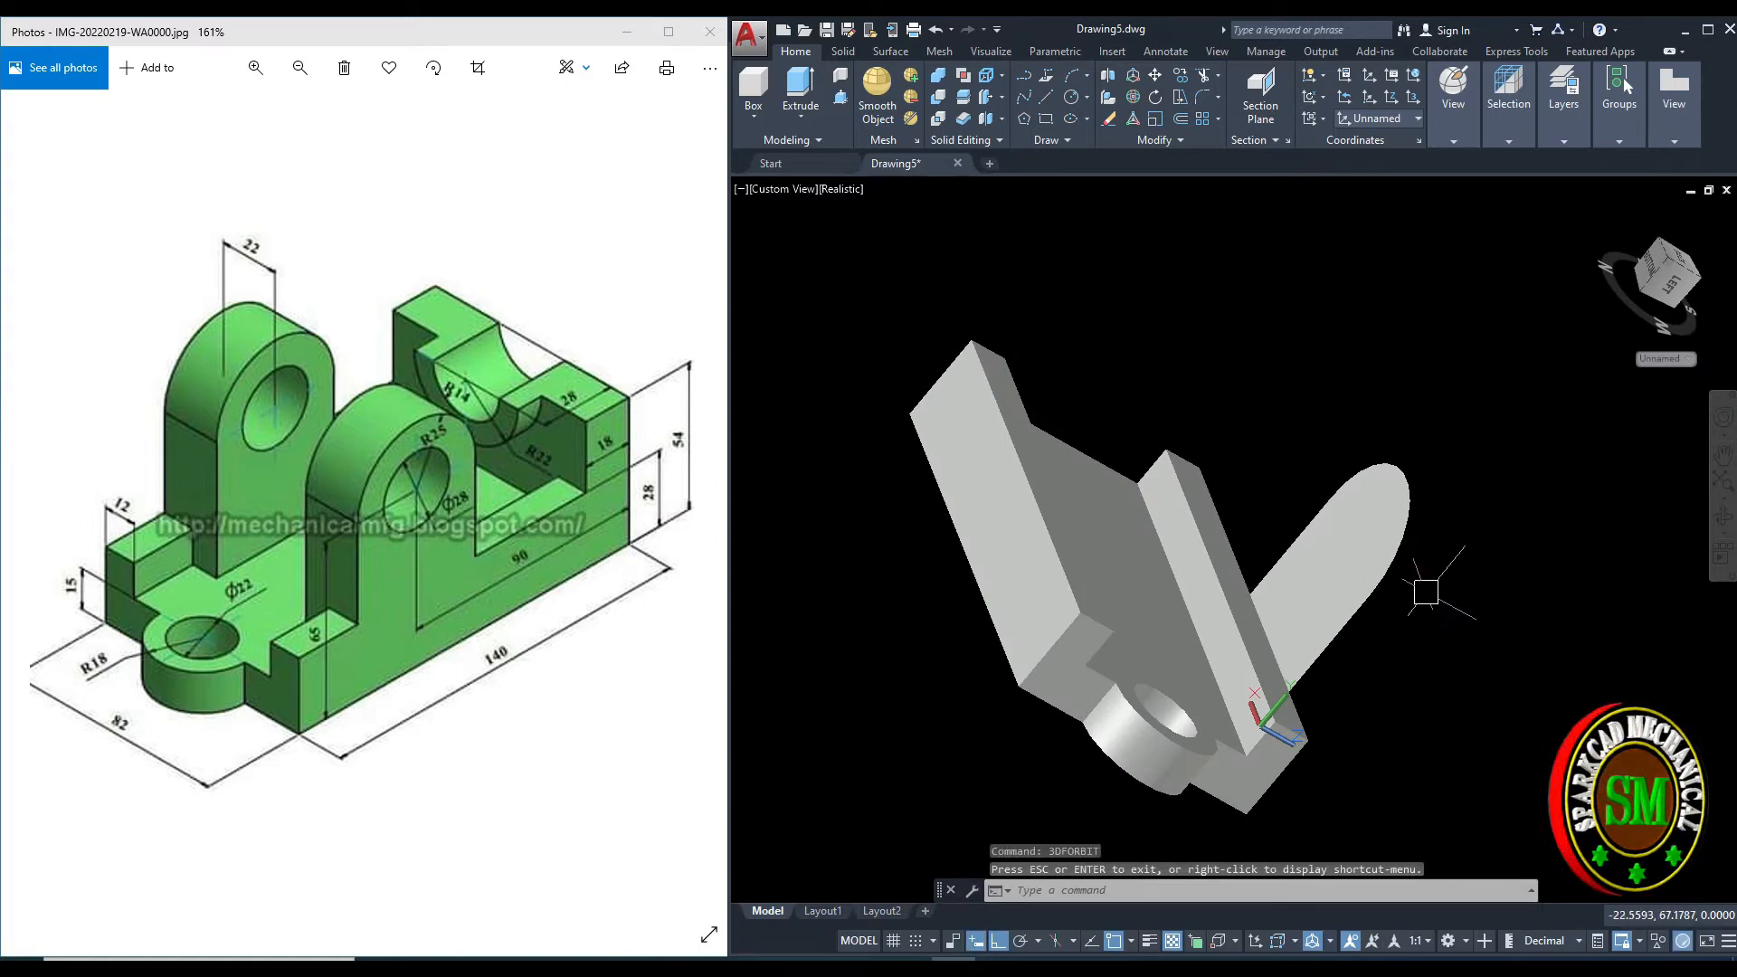
text(ex)
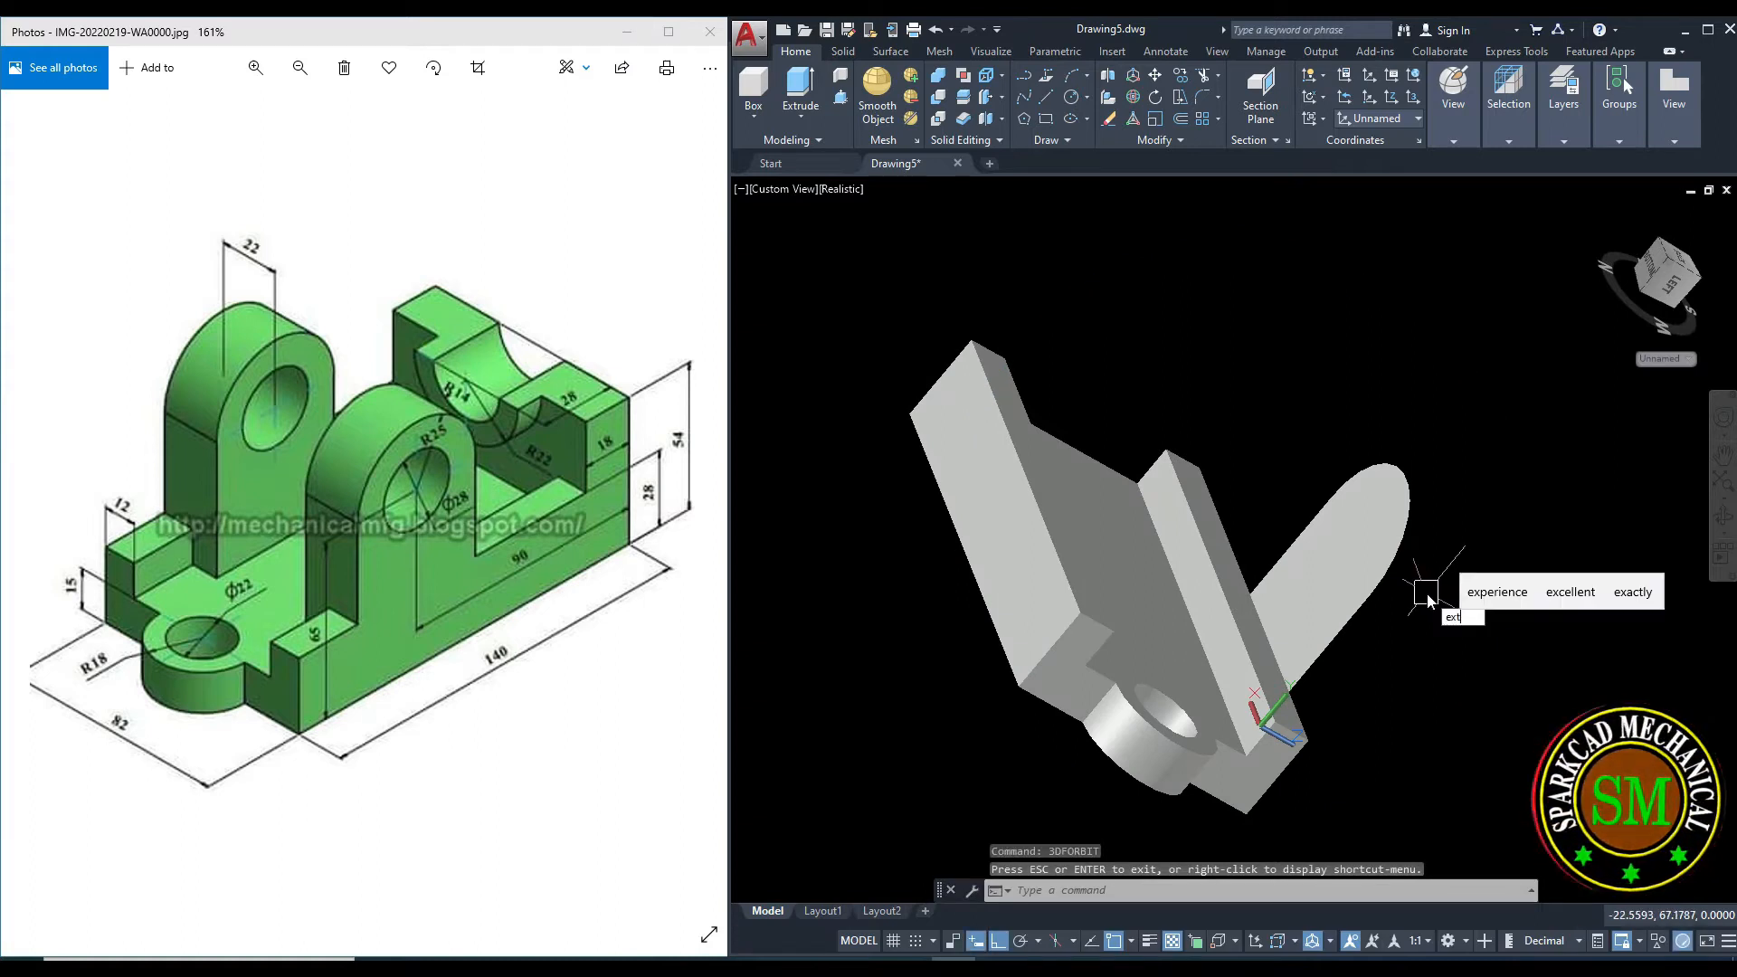
text(t)
key(Return)
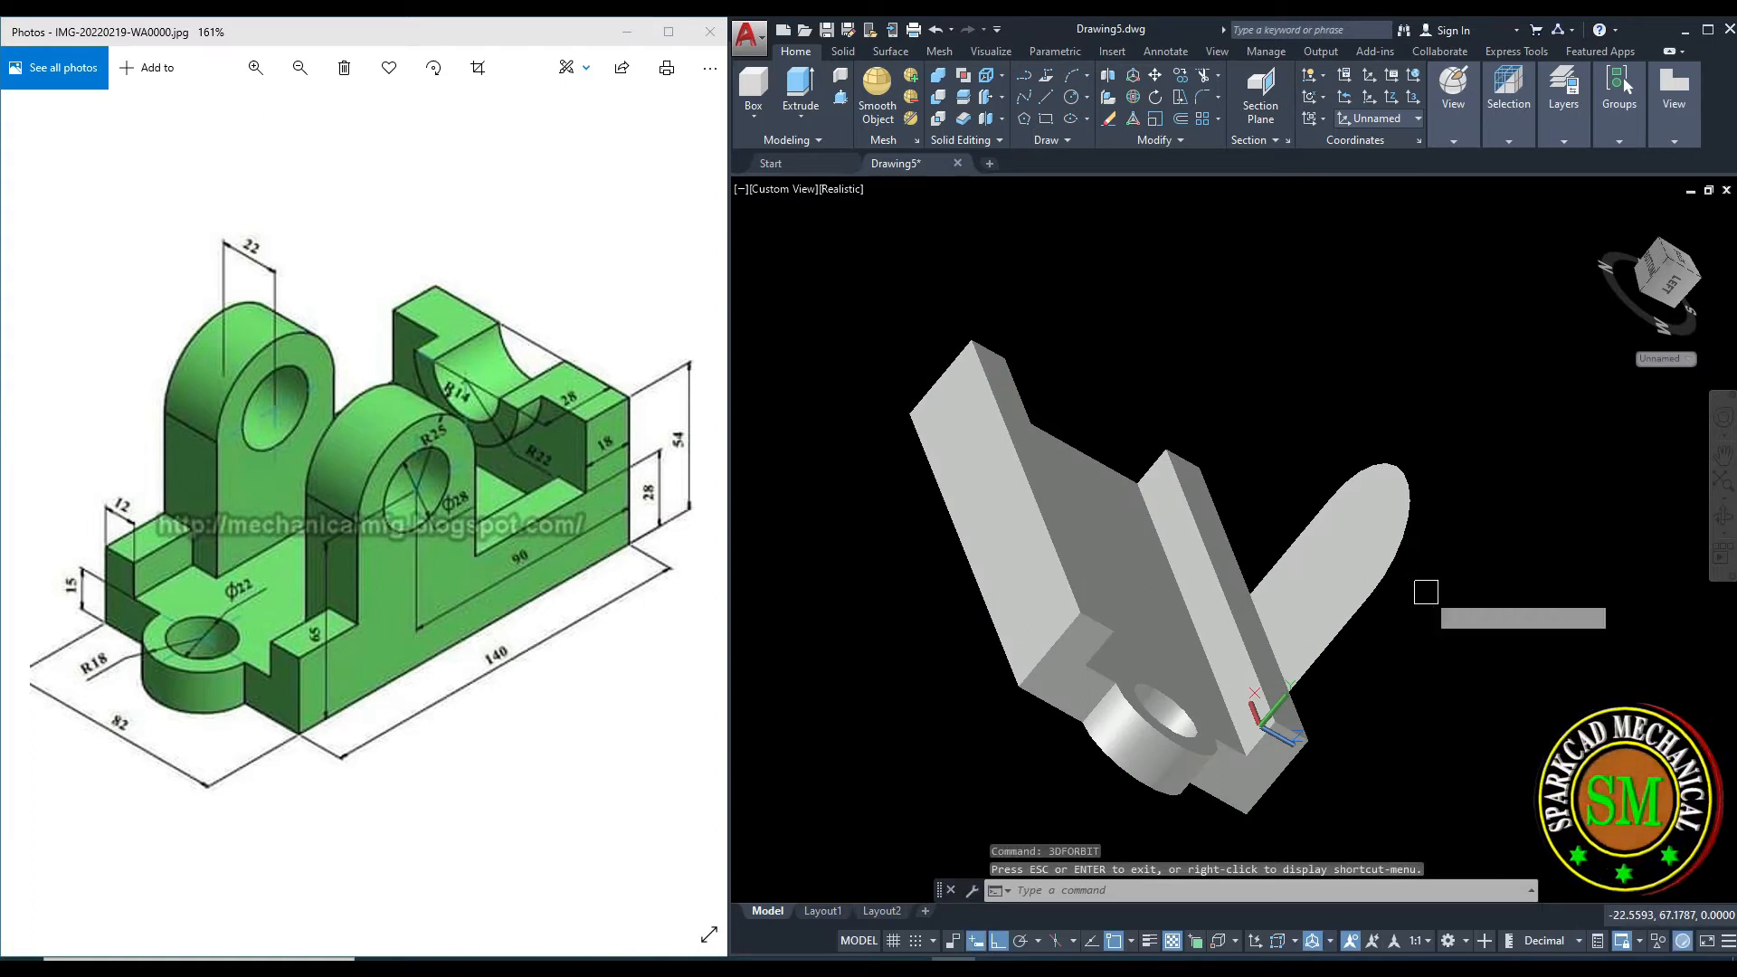
click(1387, 571)
key(Return)
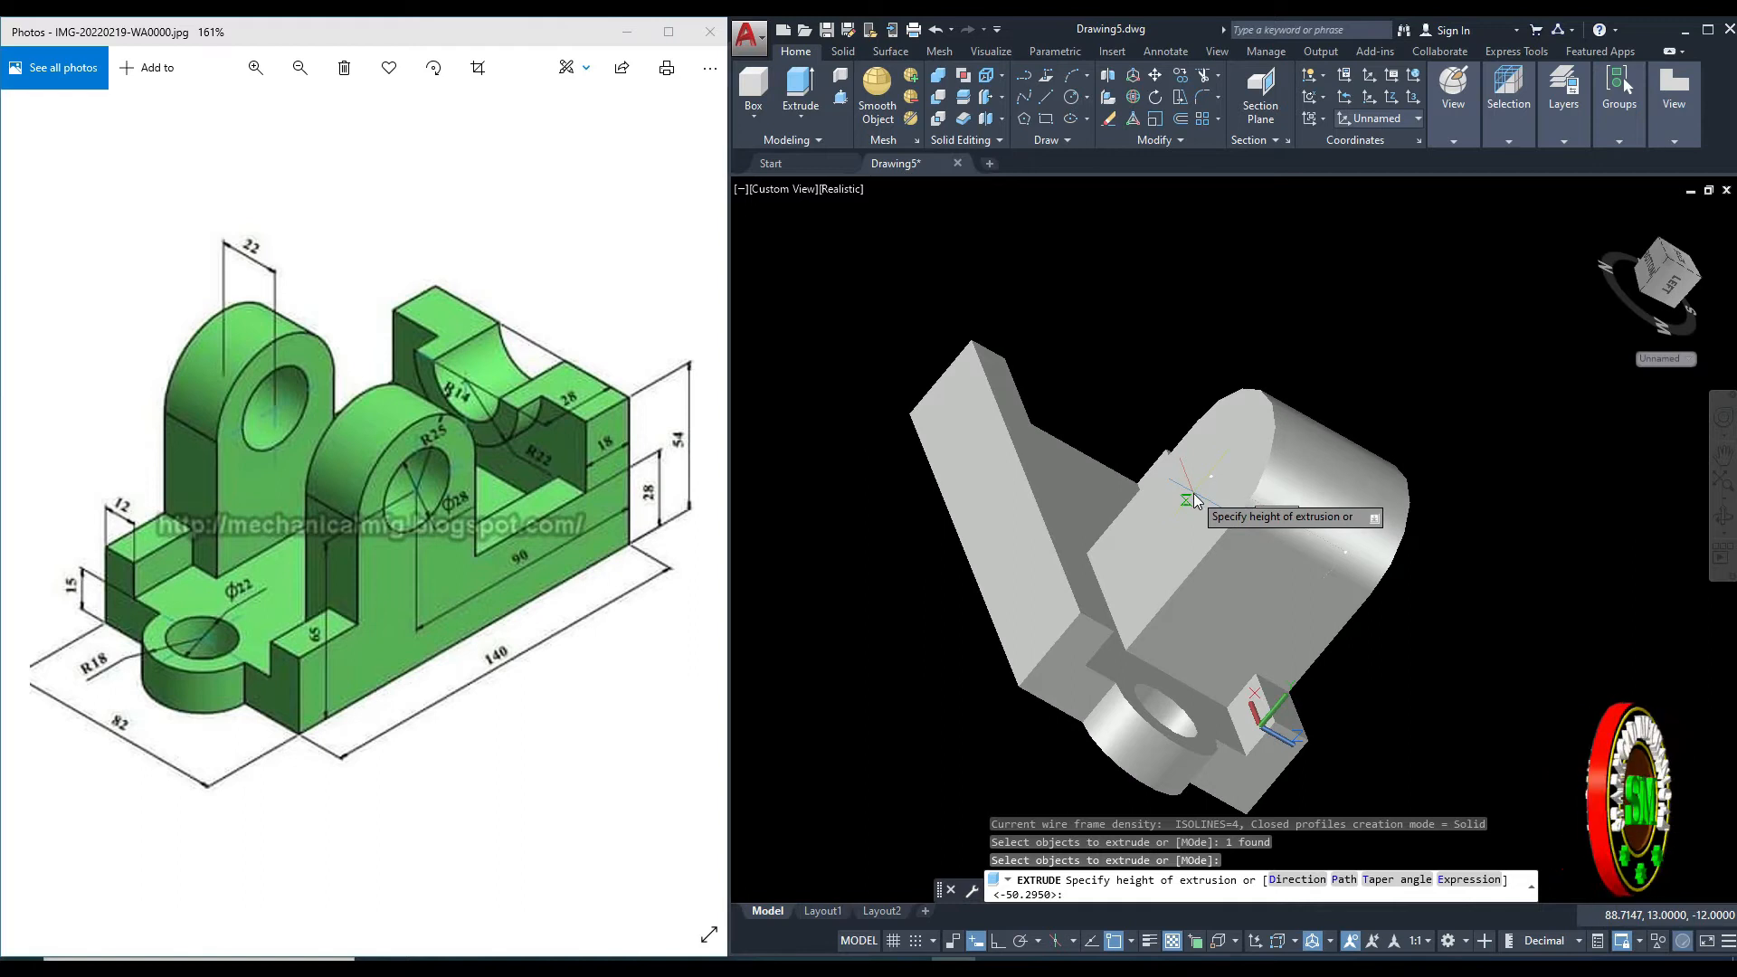
text(22)
key(Return)
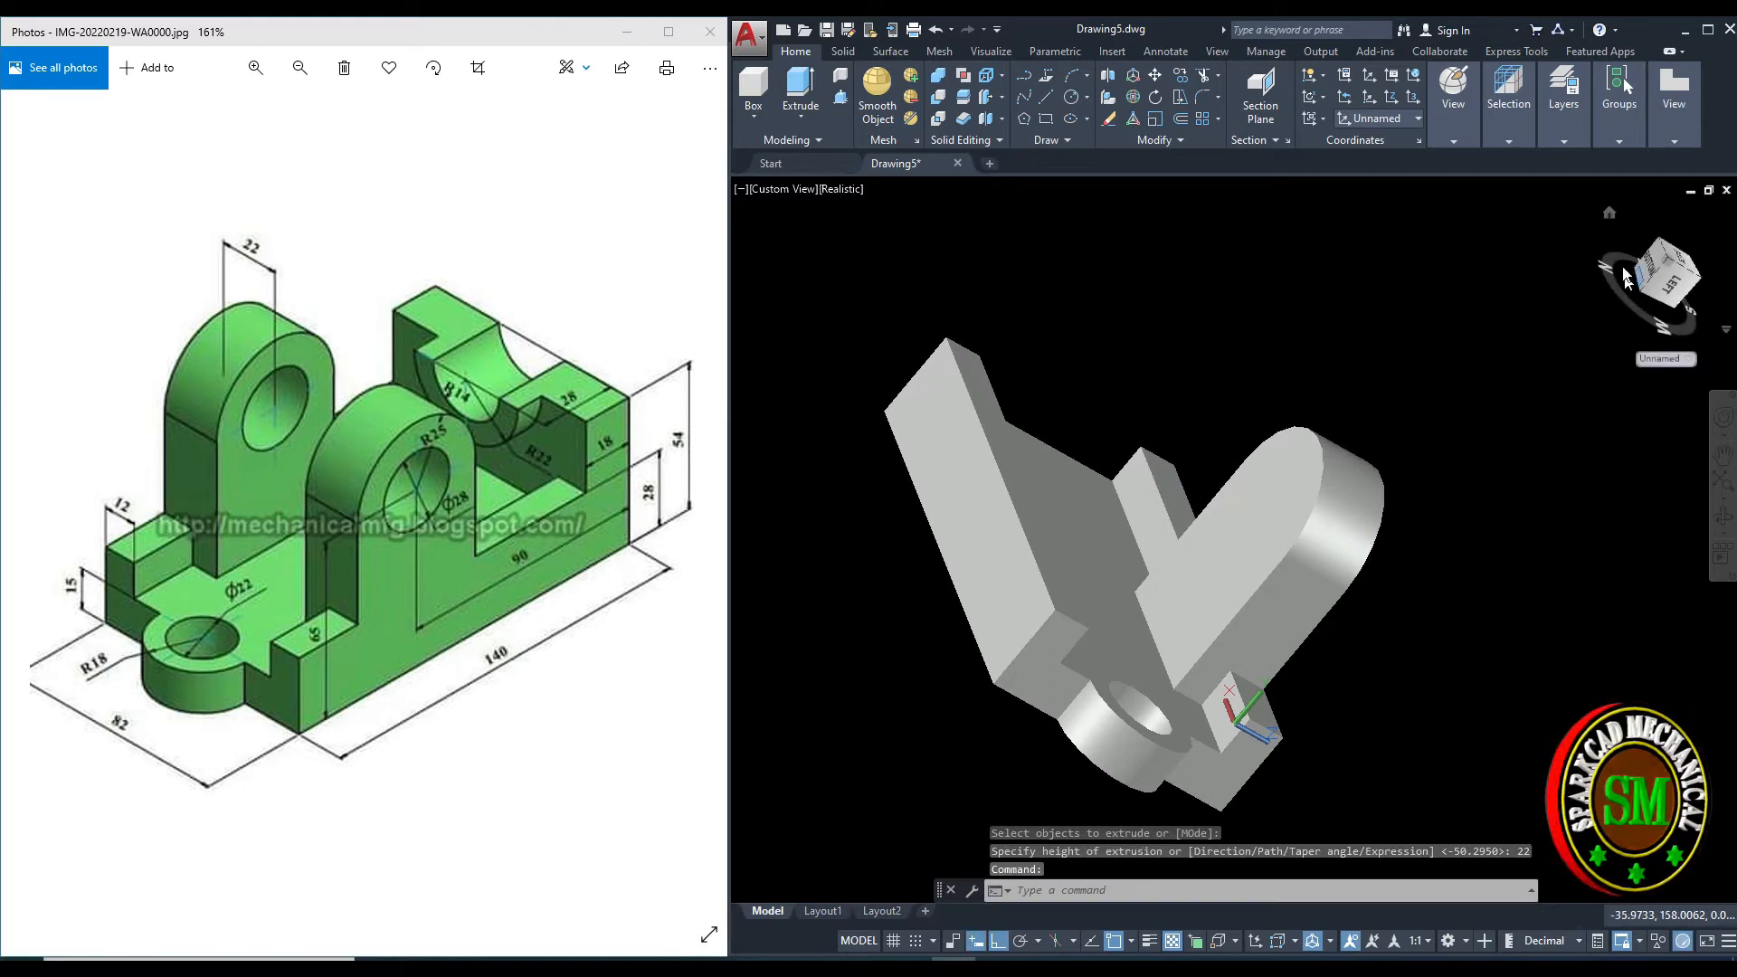
Restore the Home view in parallel projection to face the lug's outer side.
click(1610, 213)
right_click(1654, 253)
click(1644, 296)
scroll(1247, 546, up, 2)
middle_drag(1249, 547, 1196, 529)
scroll(1381, 625, down, 3)
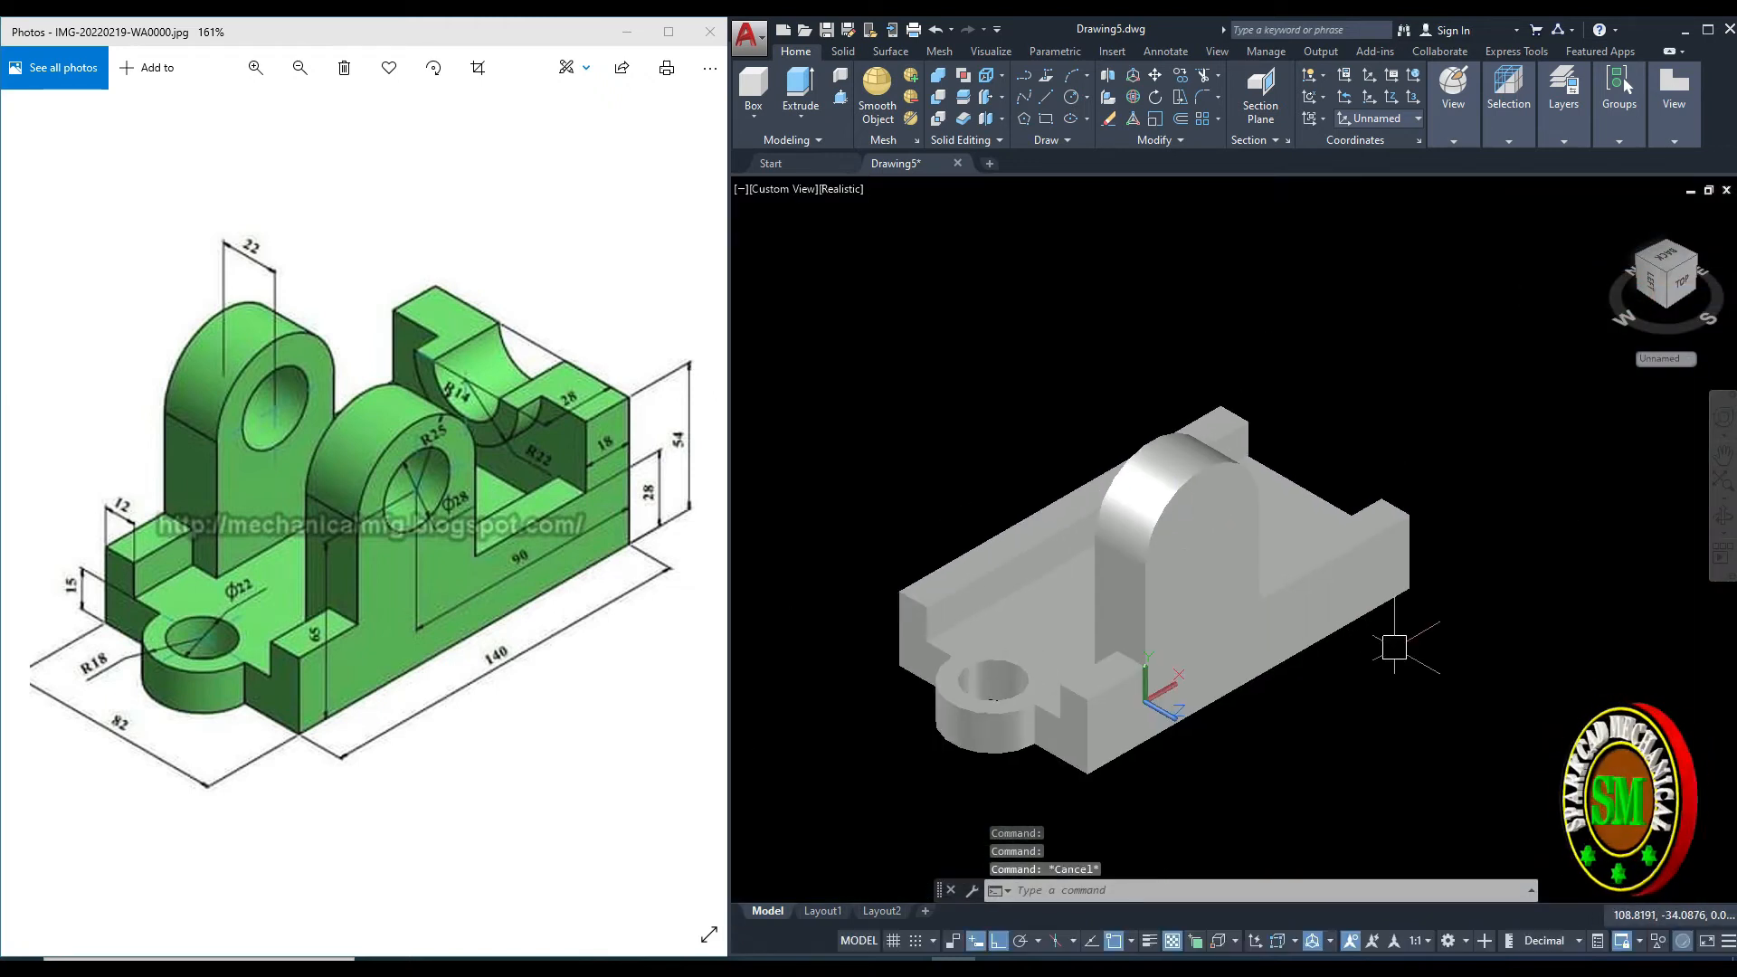
Draw a circle of diameter 28 on the lug's outer face, concentric with its rounded top.
key(Return)
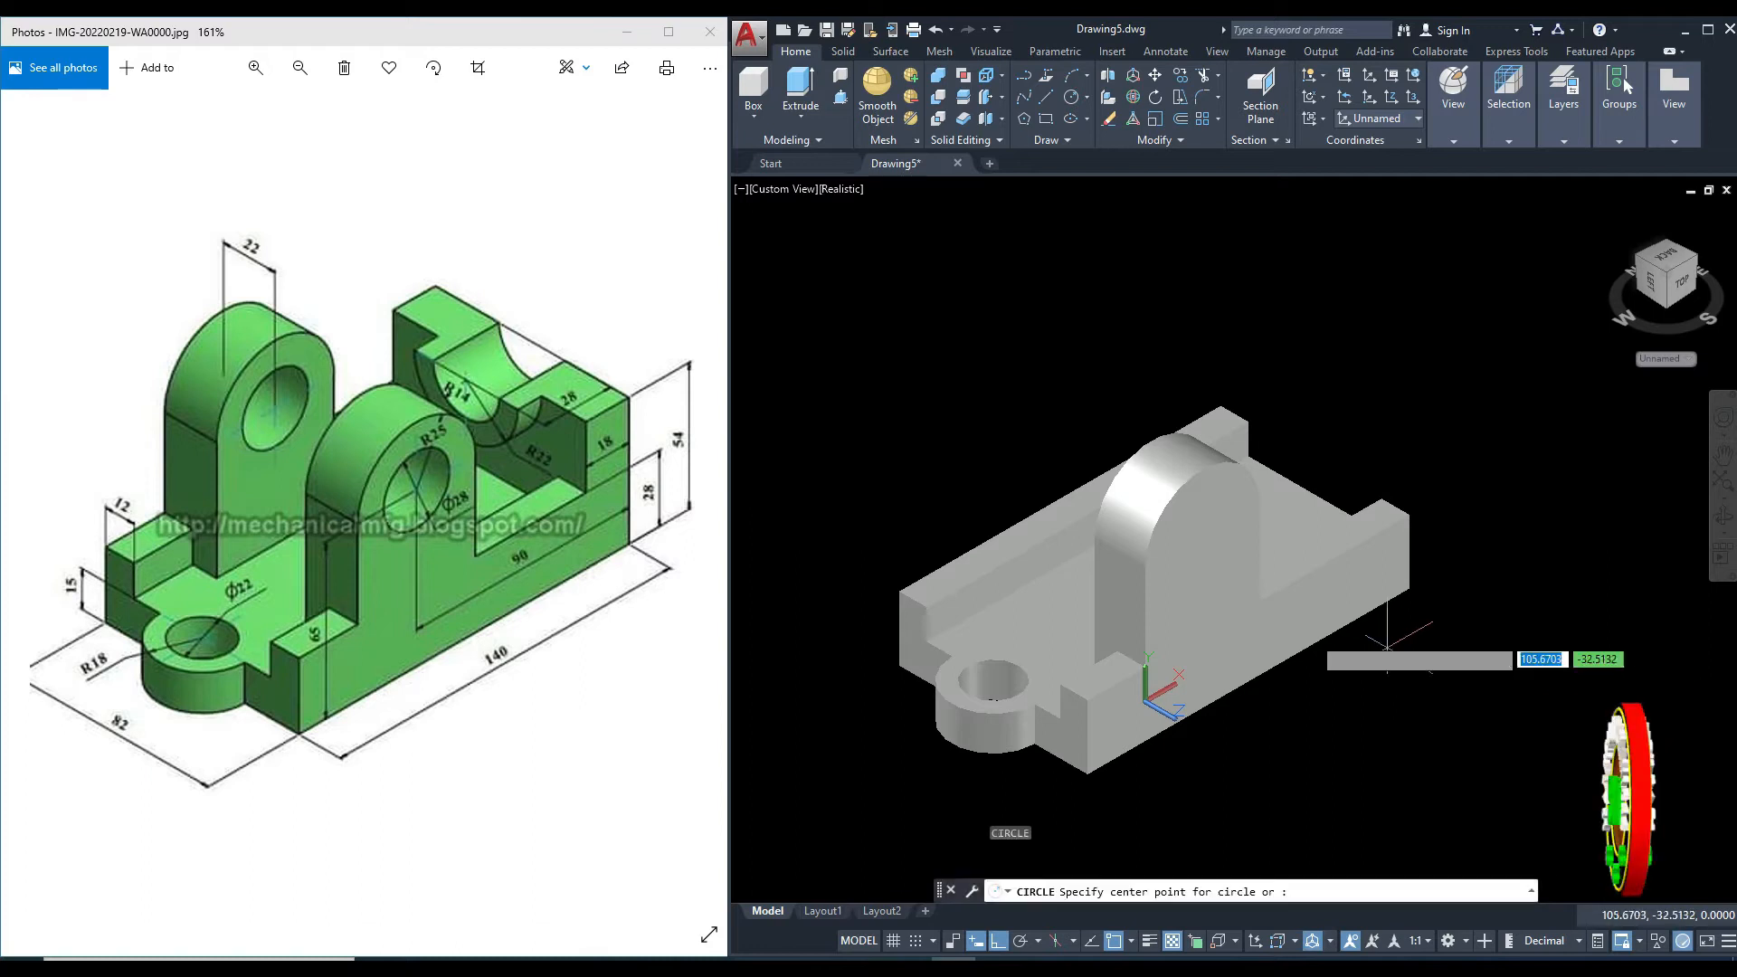
click(1203, 539)
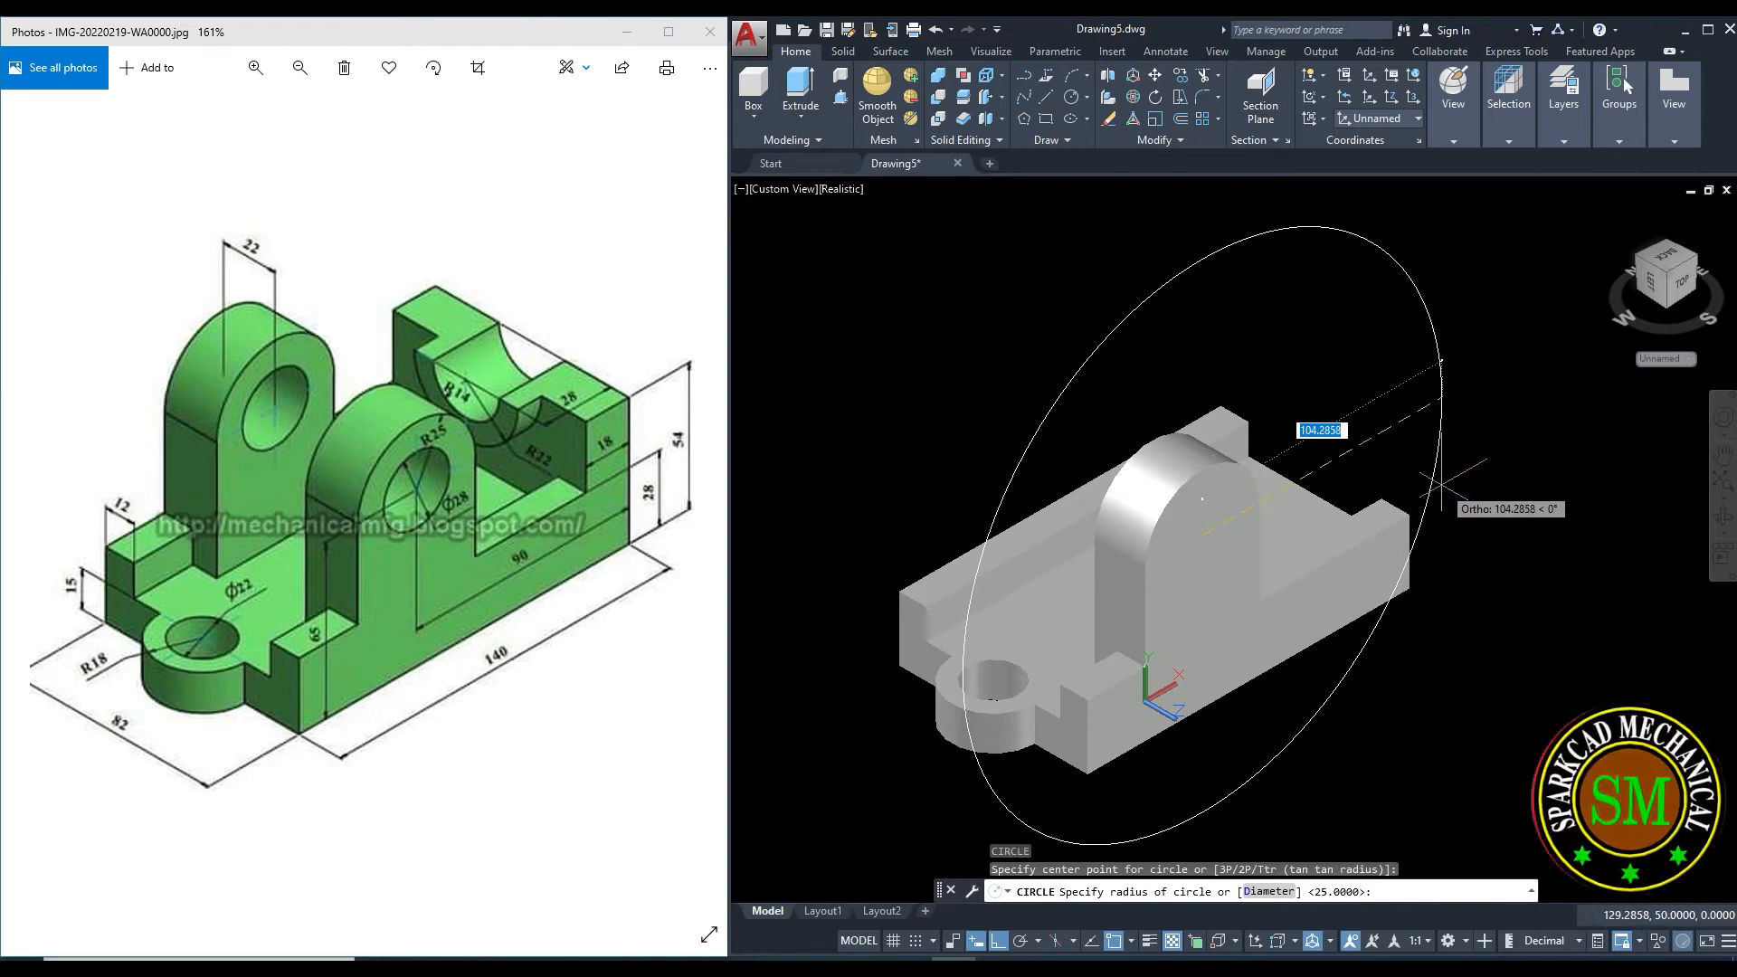
text(d)
key(Return)
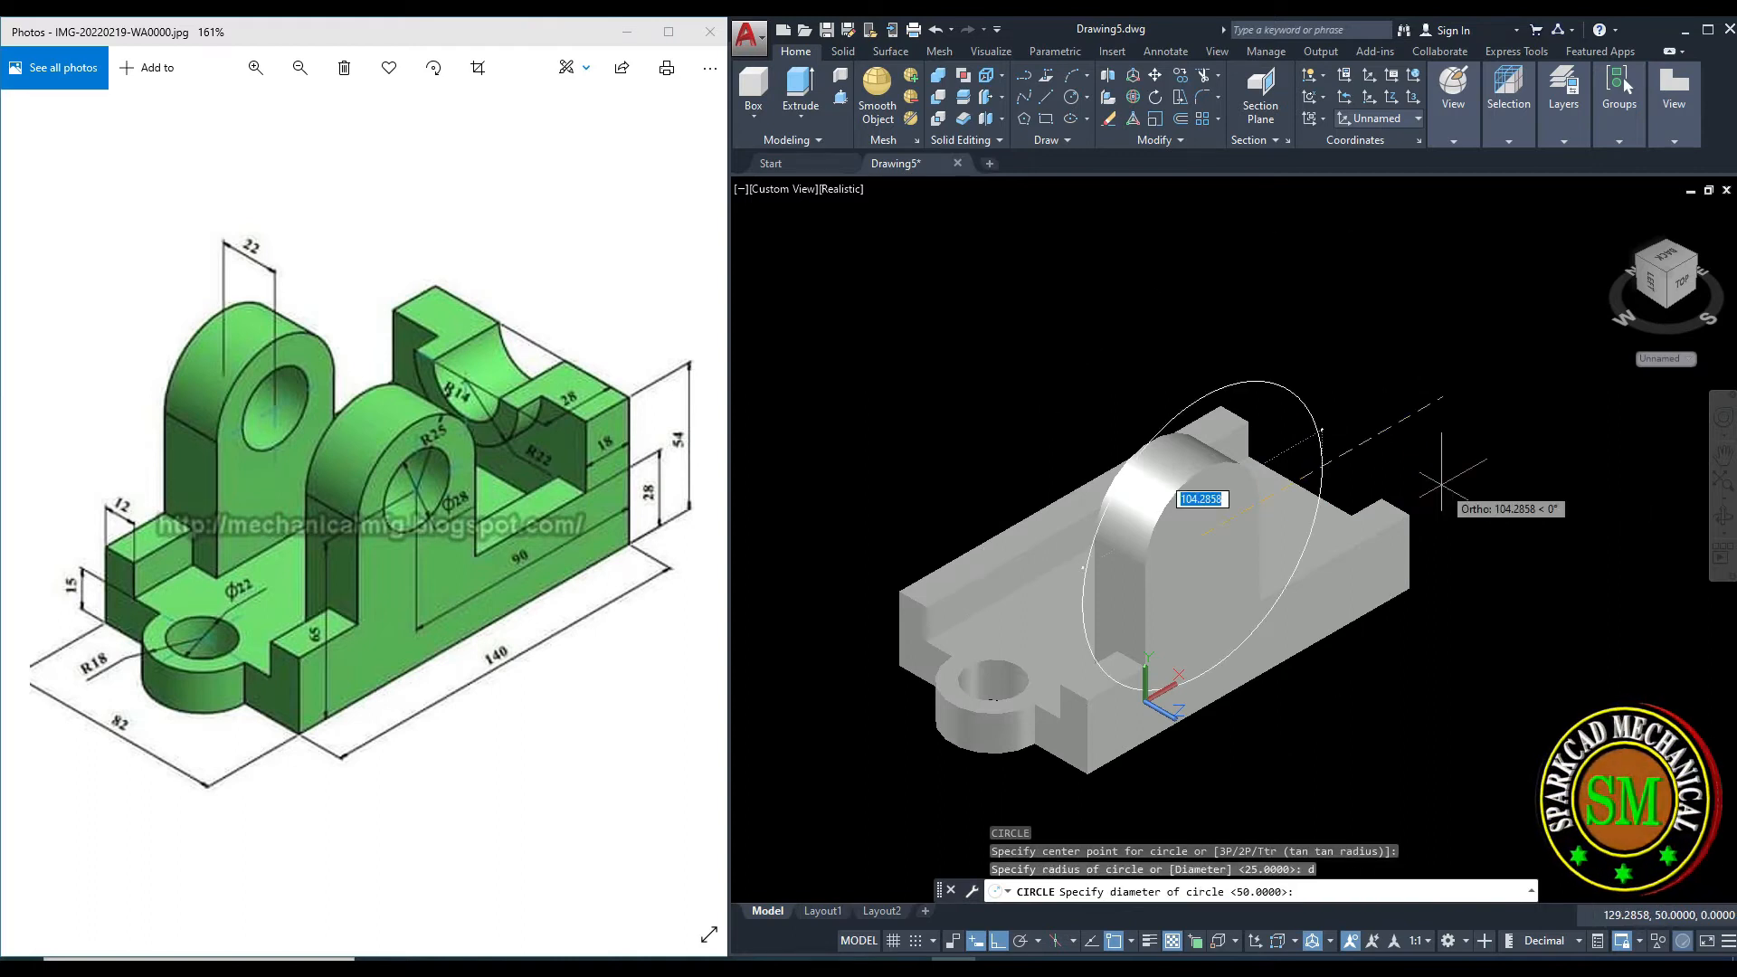
text(28)
key(Return)
middle_drag(1443, 493, 1424, 489)
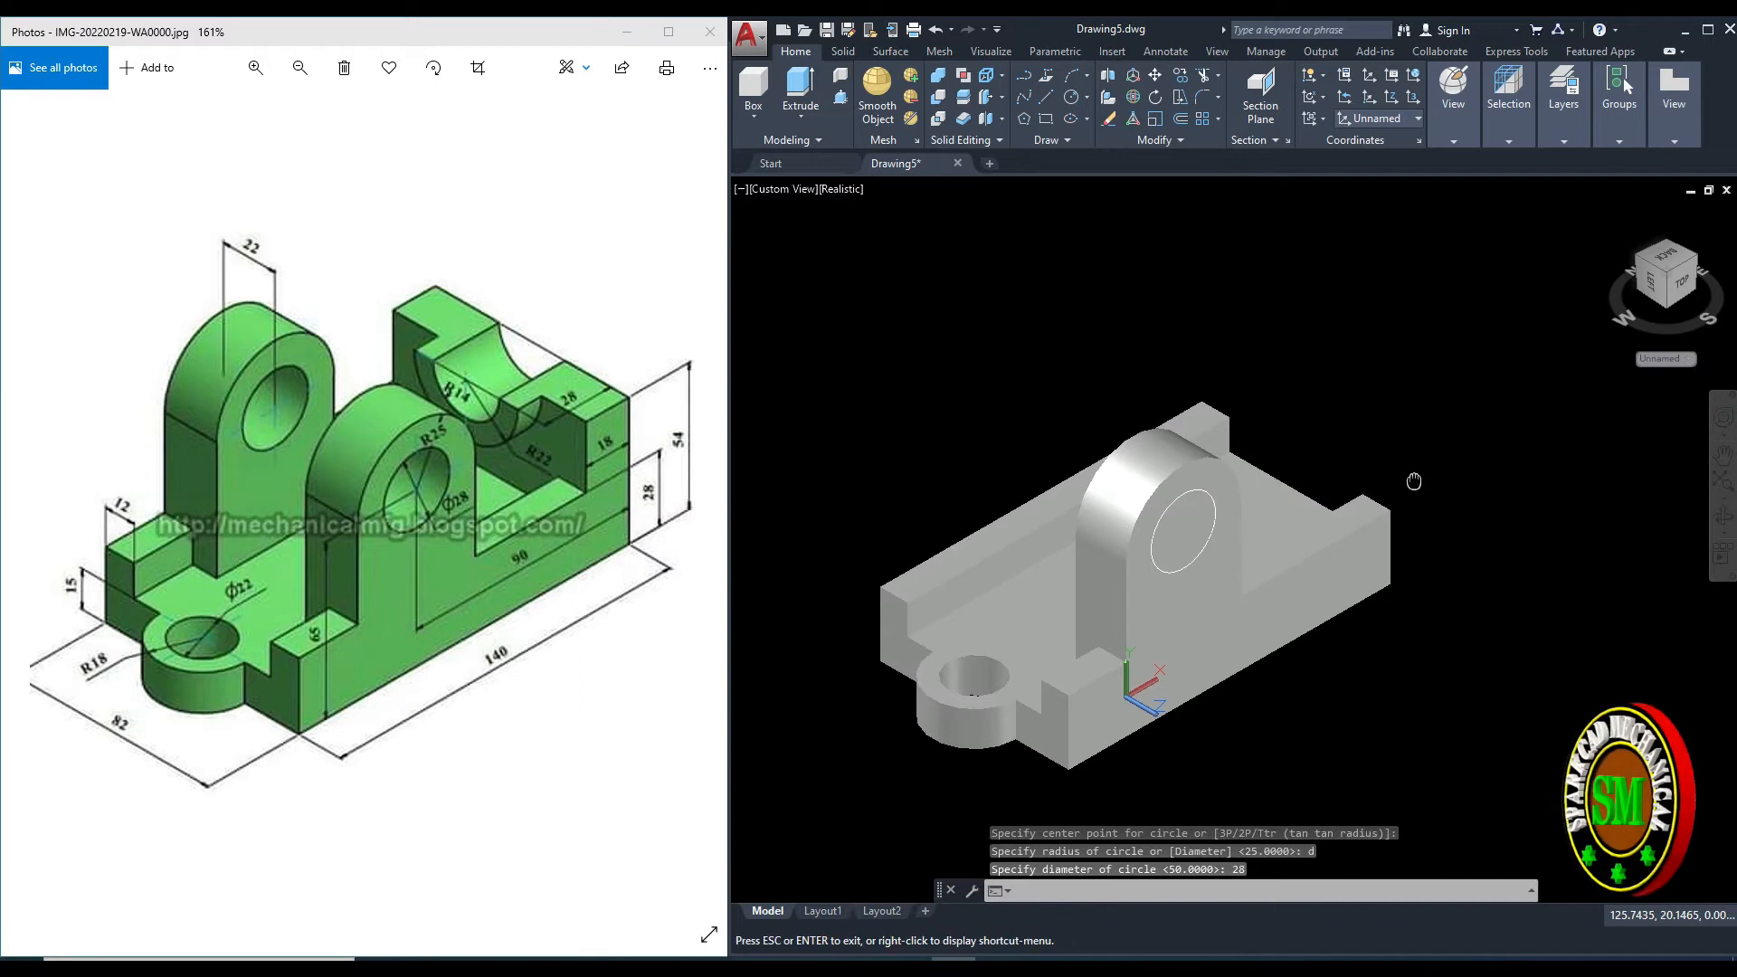
Extrude the diameter 28 circle inward into a cylinder running through the lug and beyond its inner face.
text(ex)
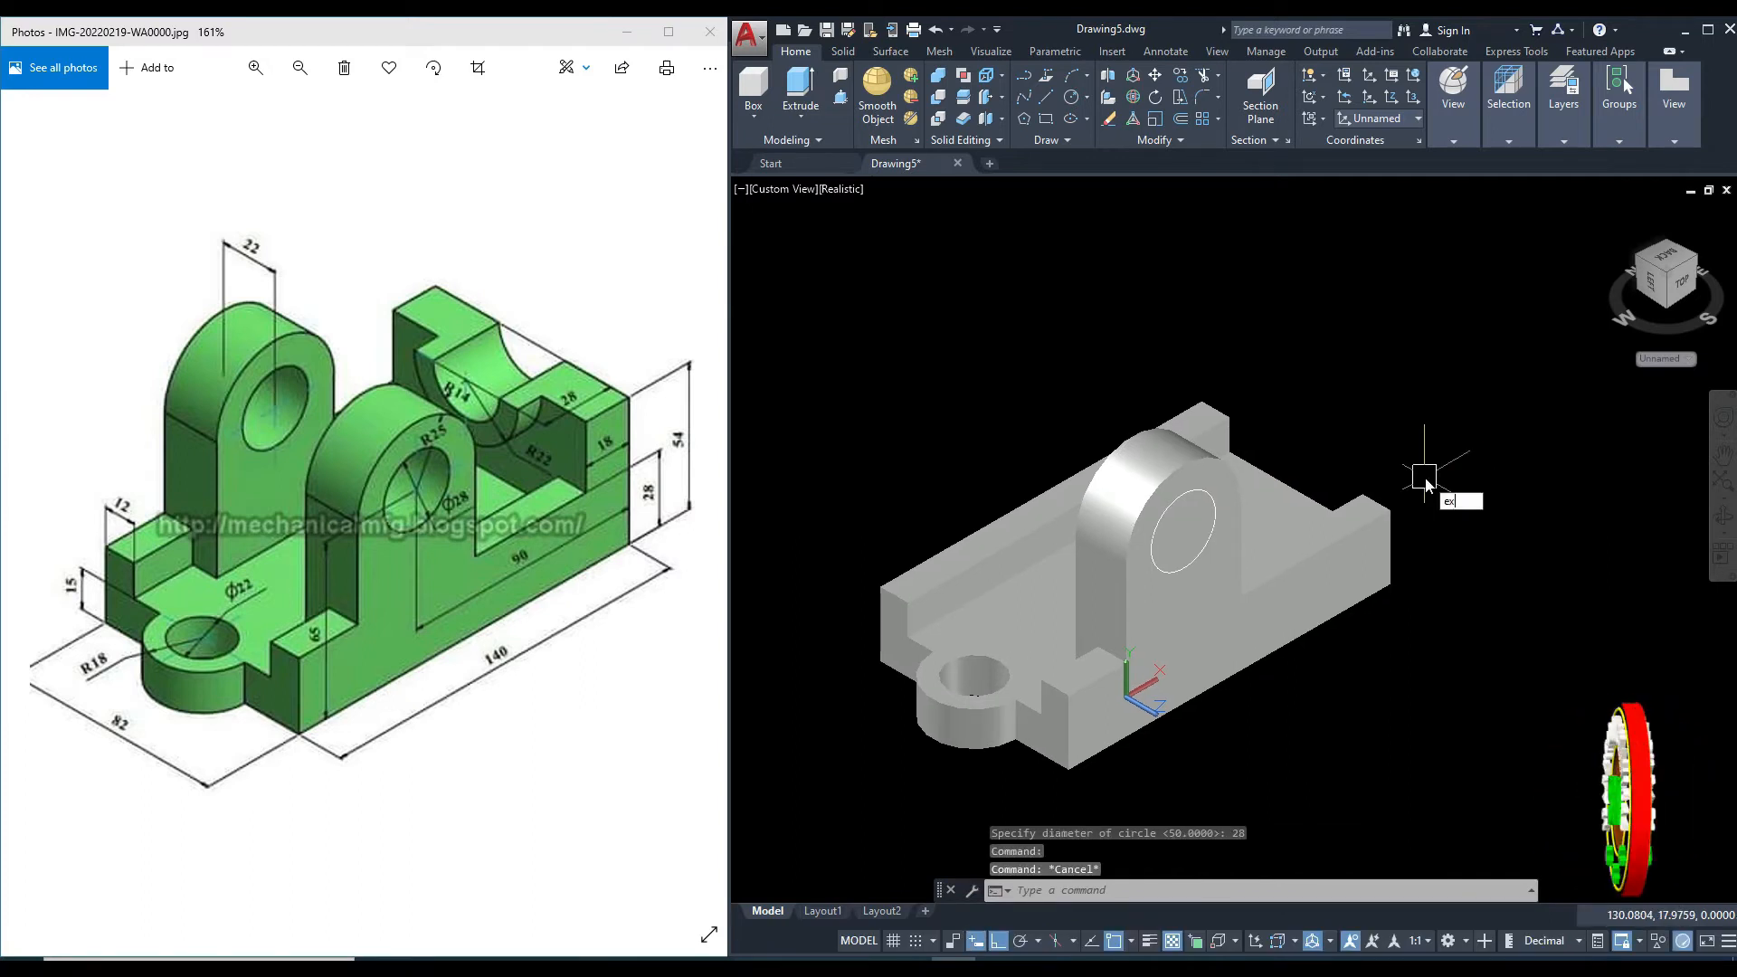
text(t)
key(Return)
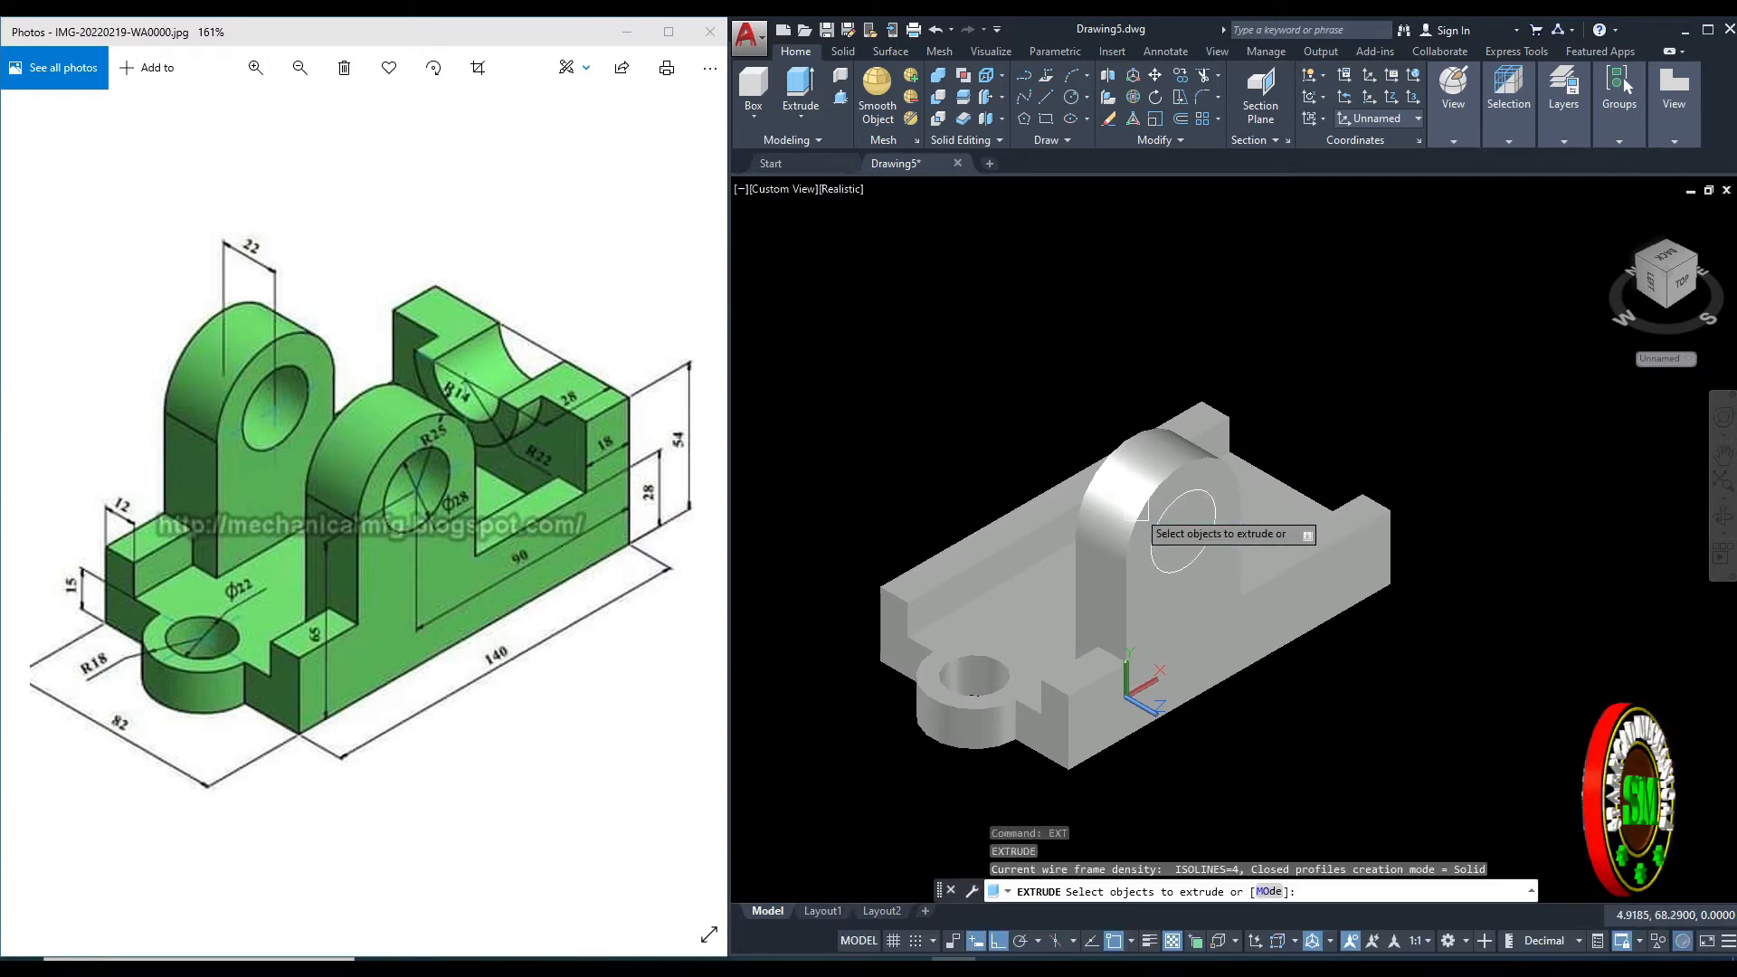
scroll(1136, 510, up, 3)
click(1203, 501)
key(Return)
click(965, 349)
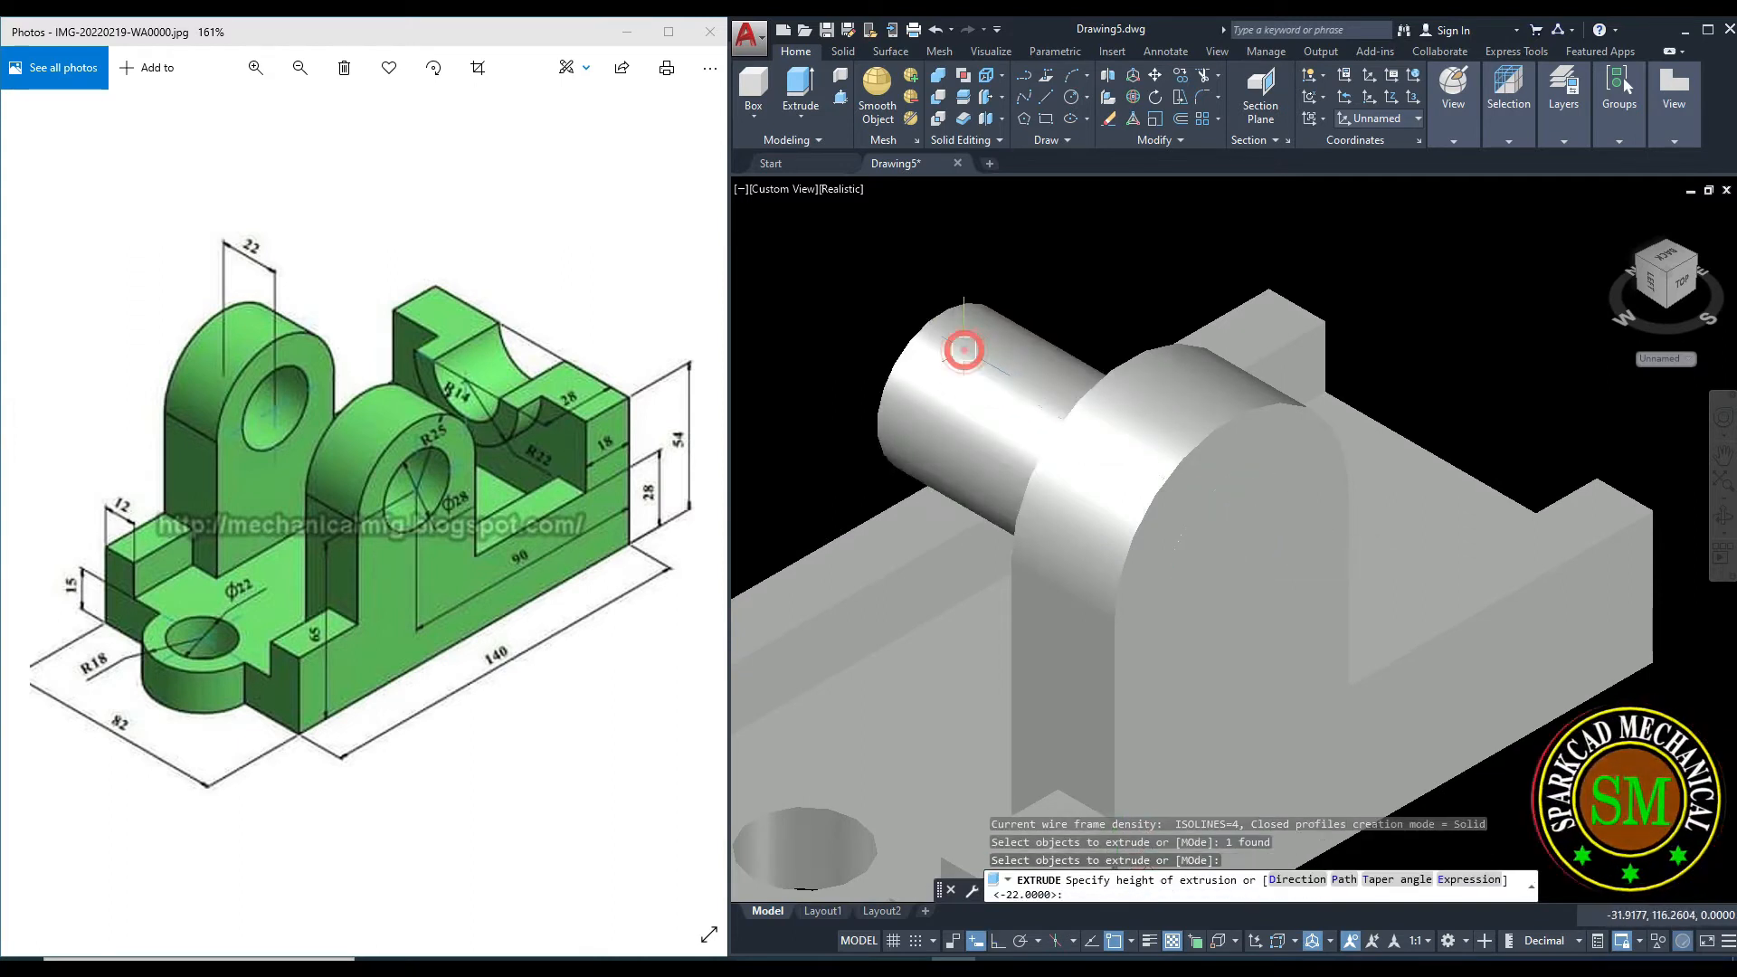
scroll(964, 349, down, 3)
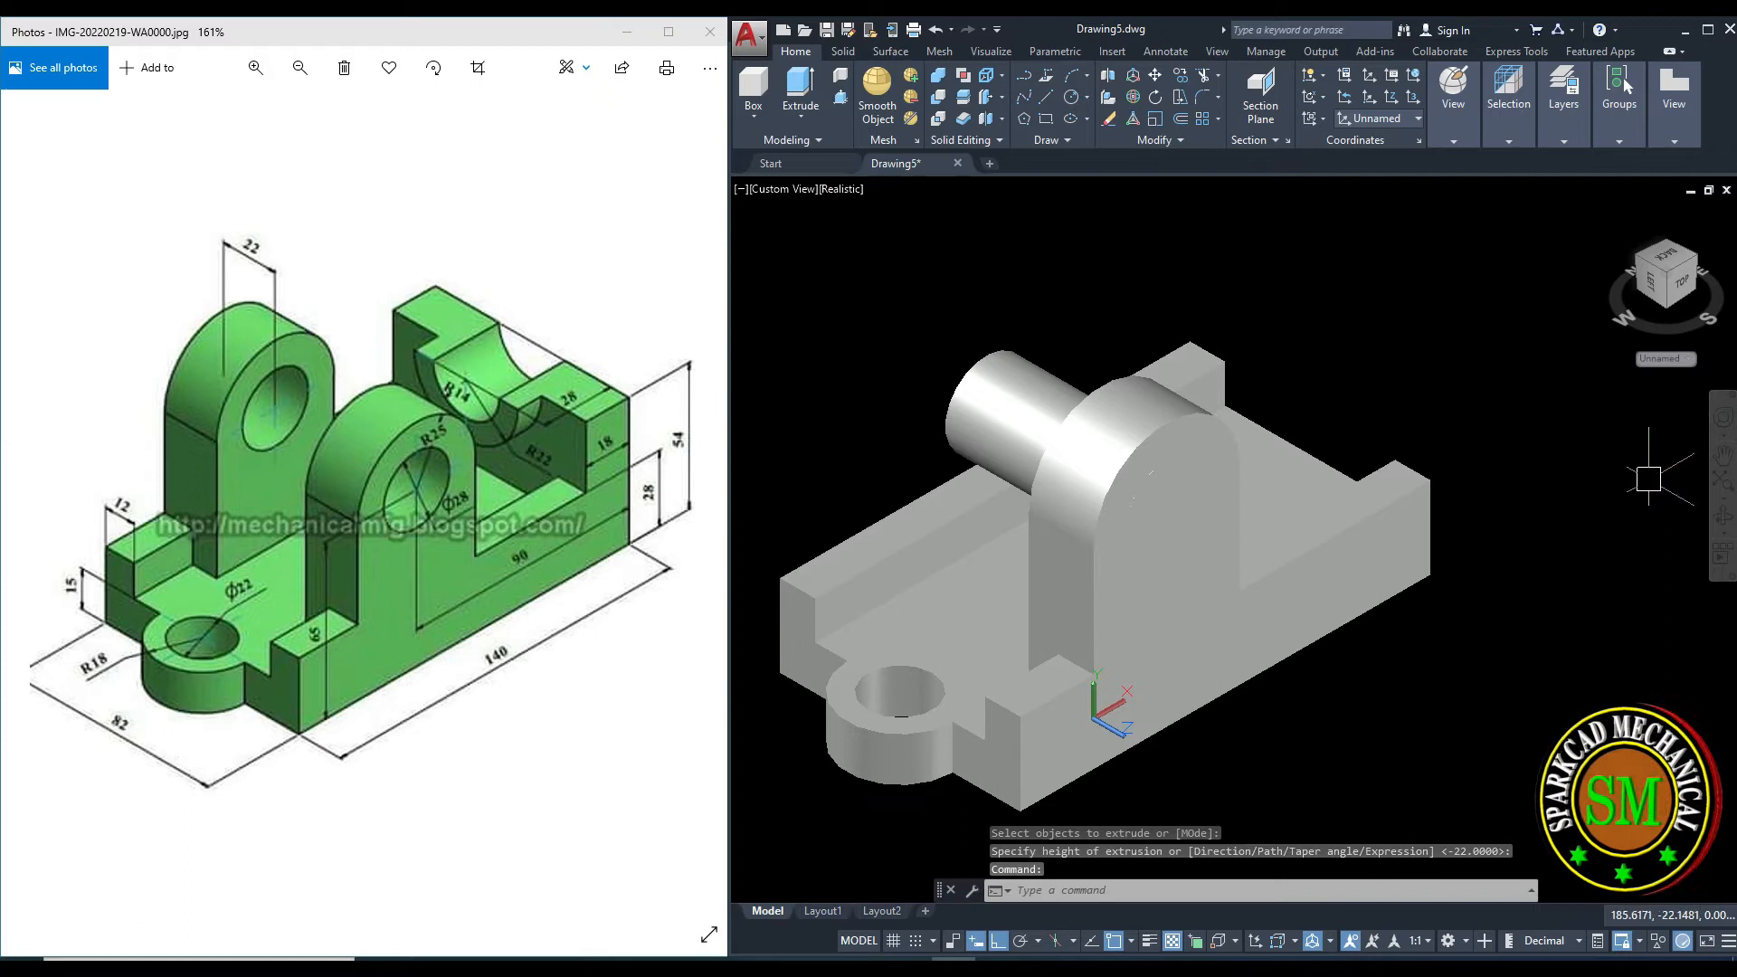
Subtract the cylinder from the upright lug to cut its diameter 28 through hole.
text(3dforbit)
key(Return)
drag(1171, 570, 1217, 619)
key(Escape)
text(su)
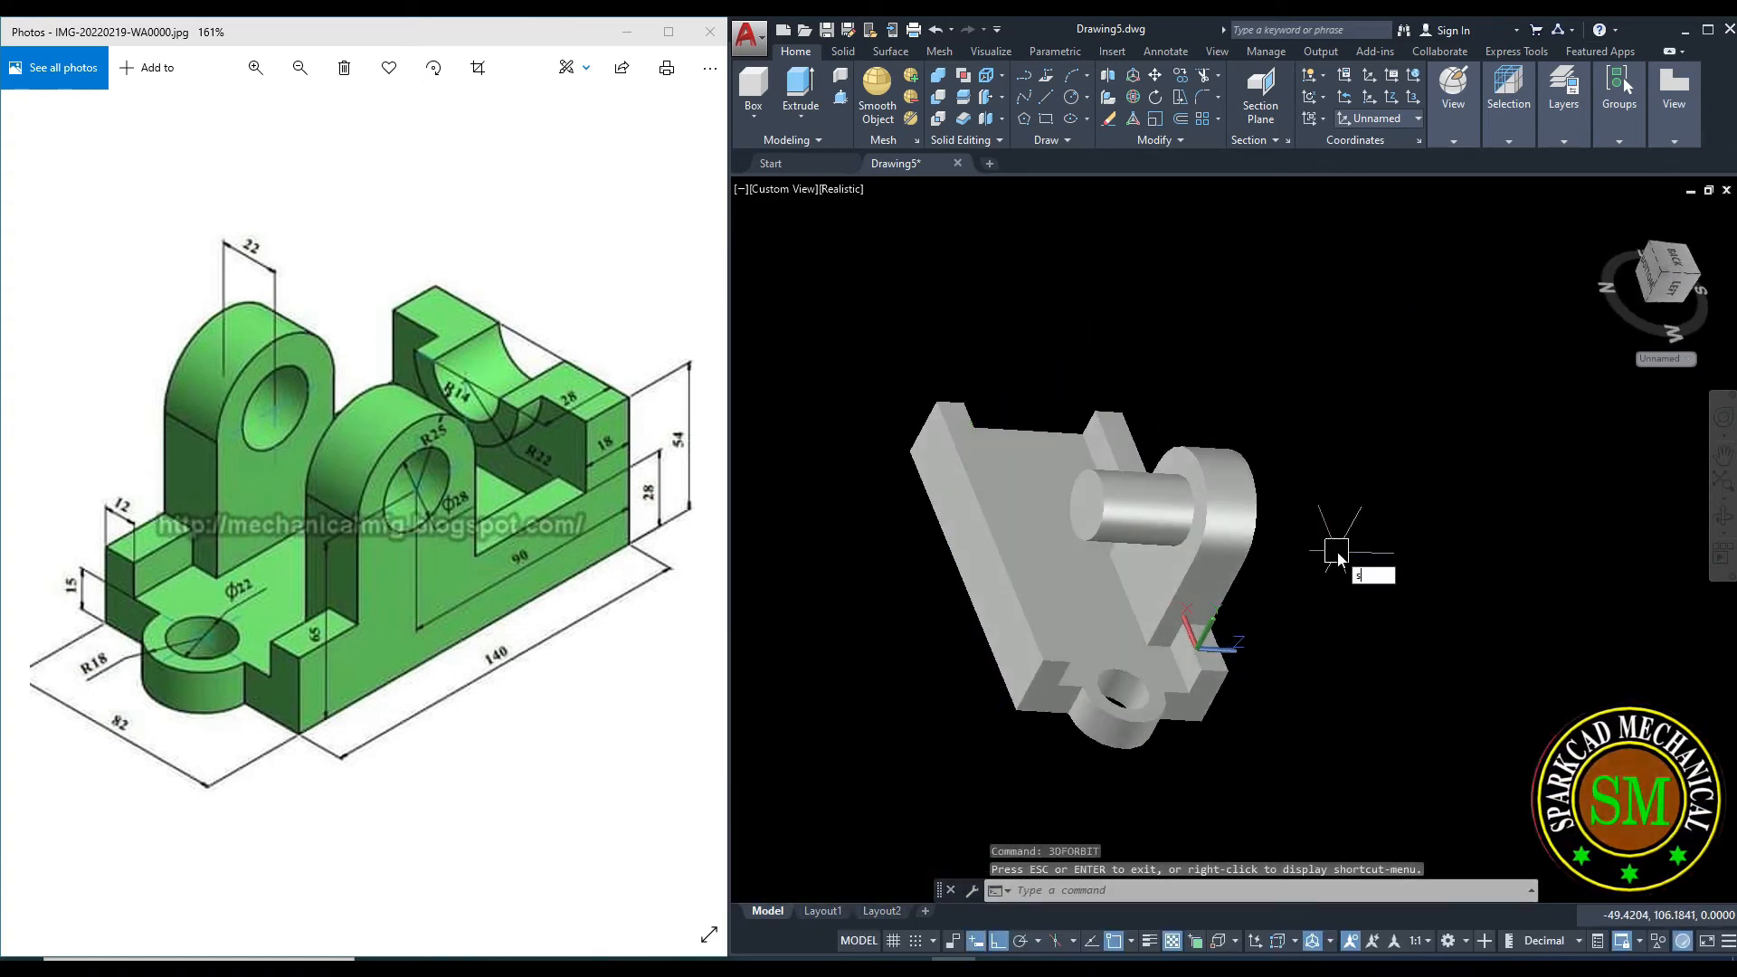
key(Return)
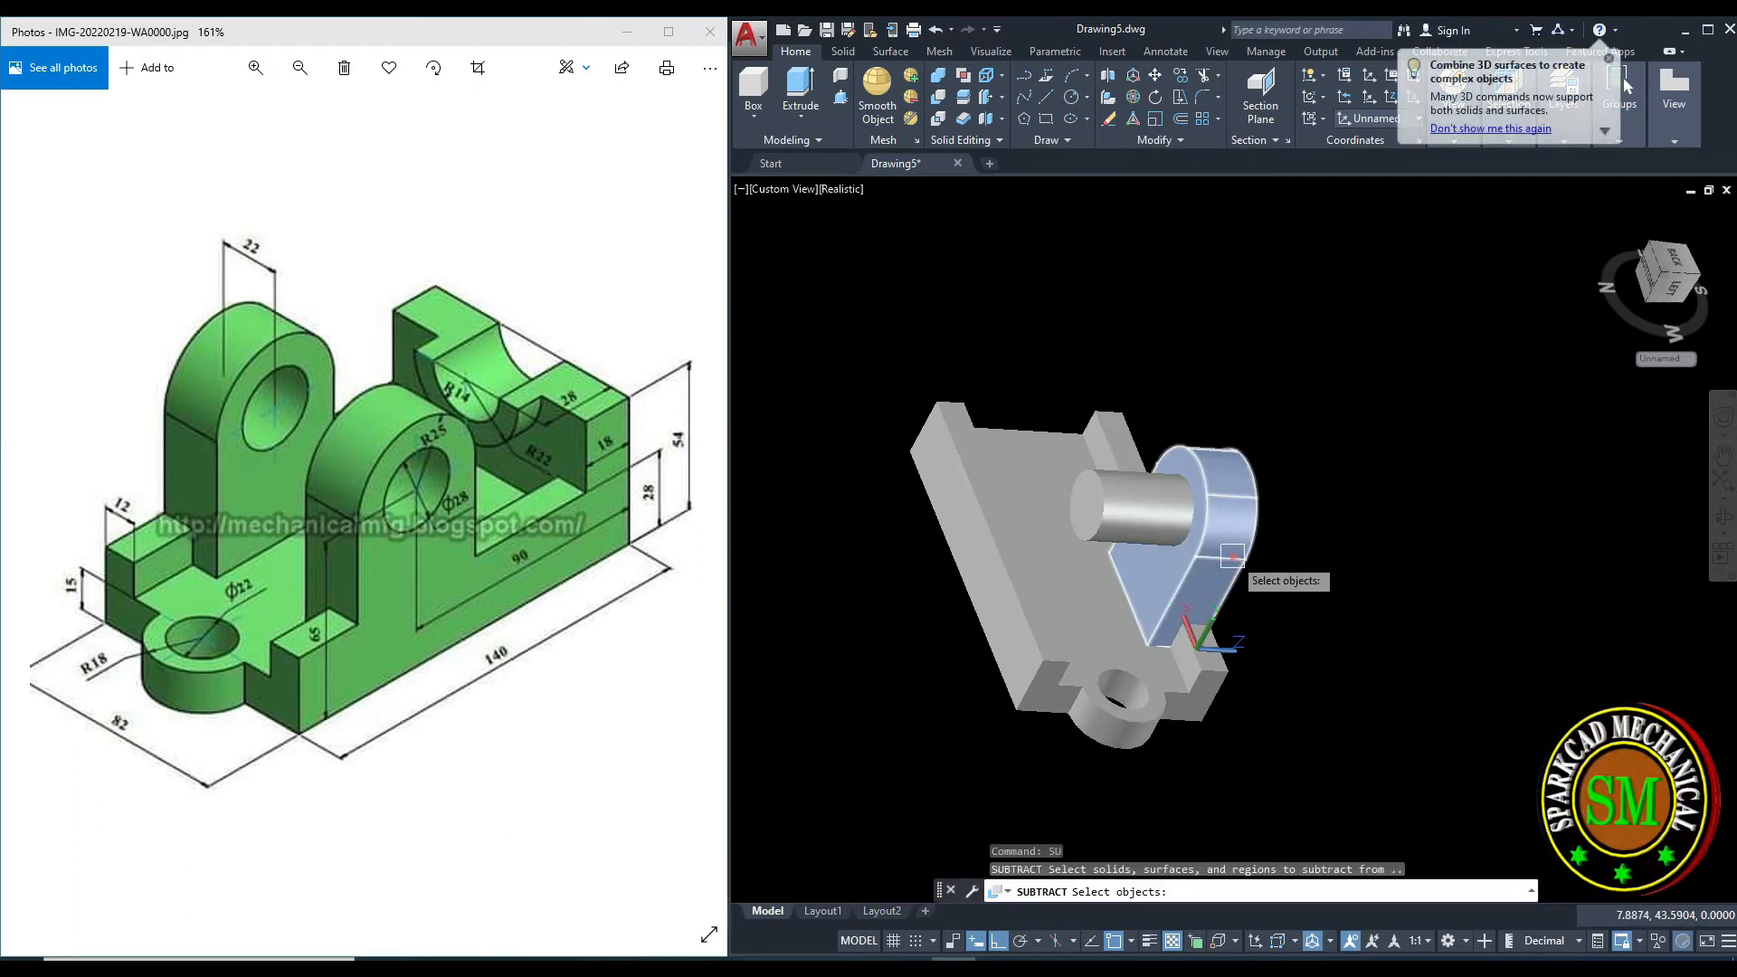
click(1241, 545)
key(Return)
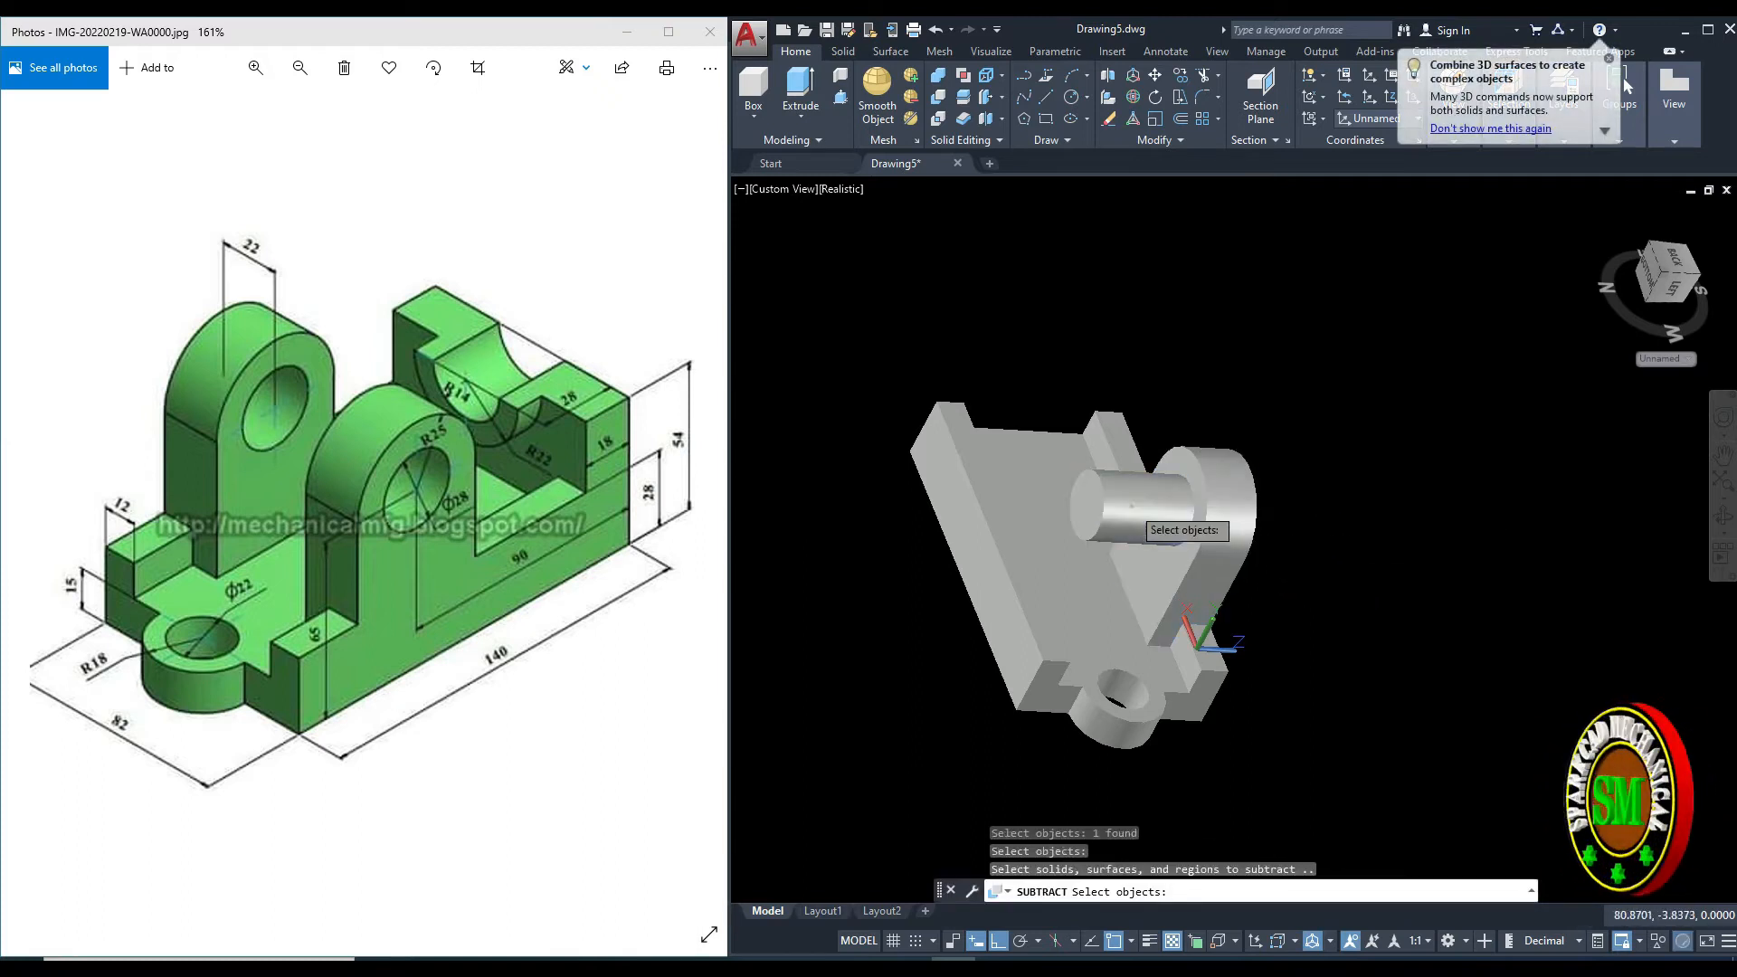
click(1177, 515)
key(Return)
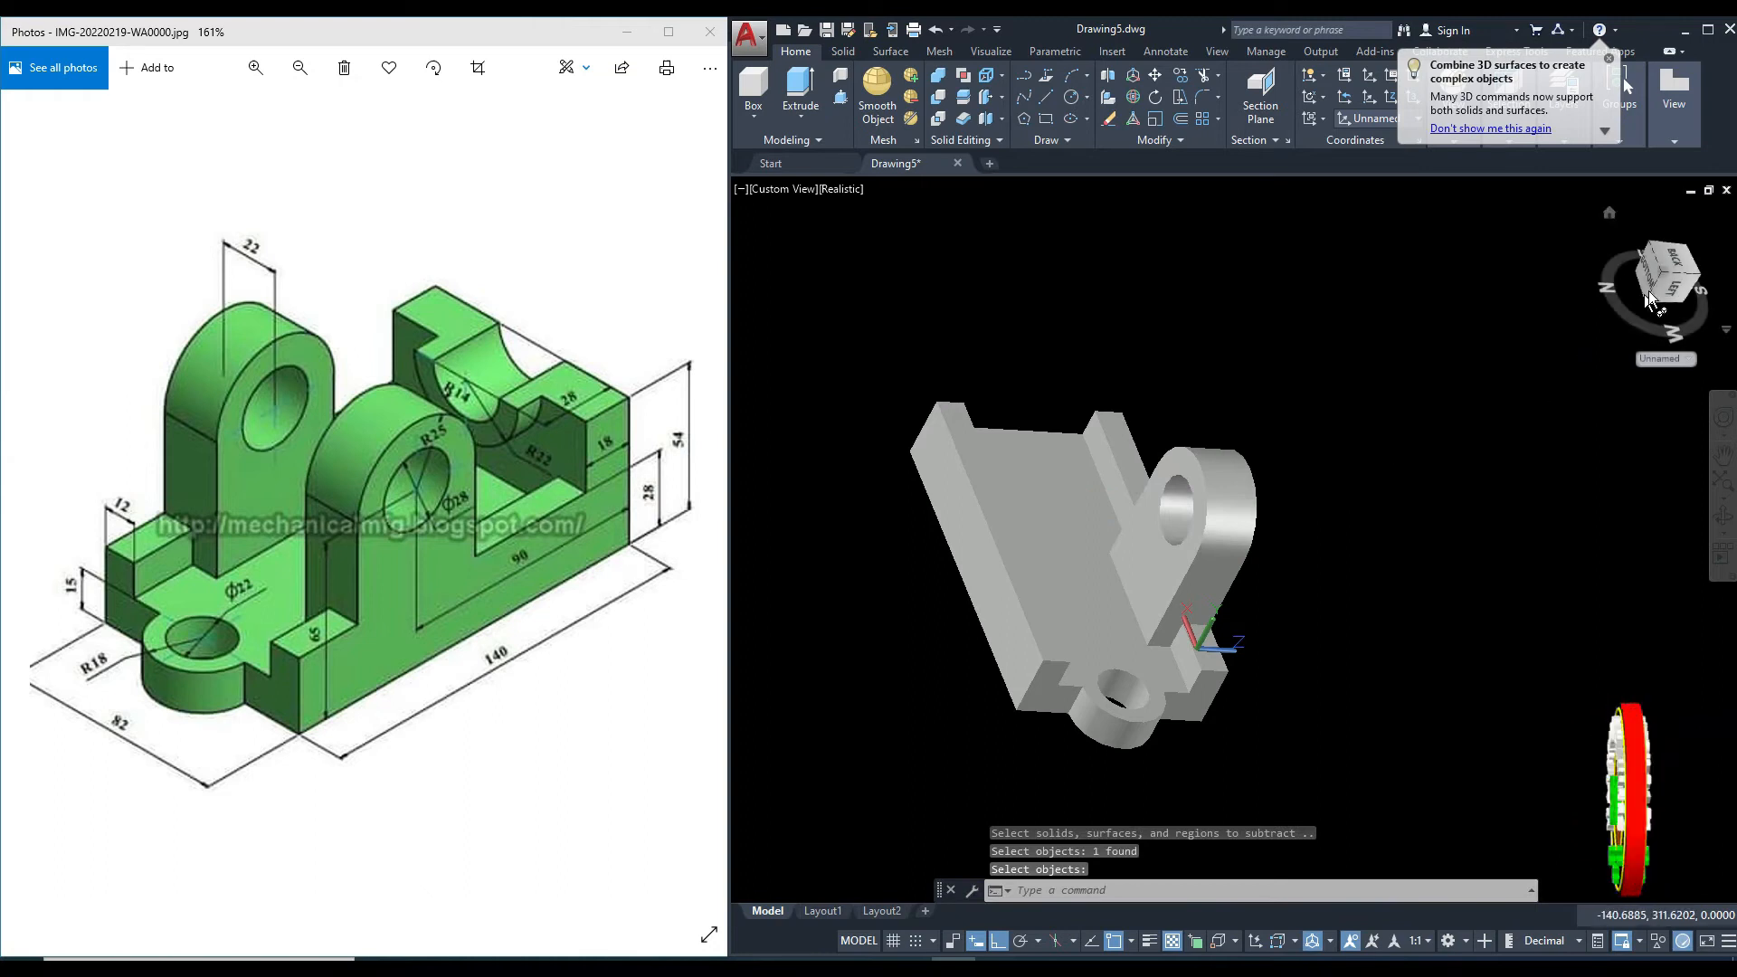
Switch to the Top view and align the UCS with that view.
click(1672, 264)
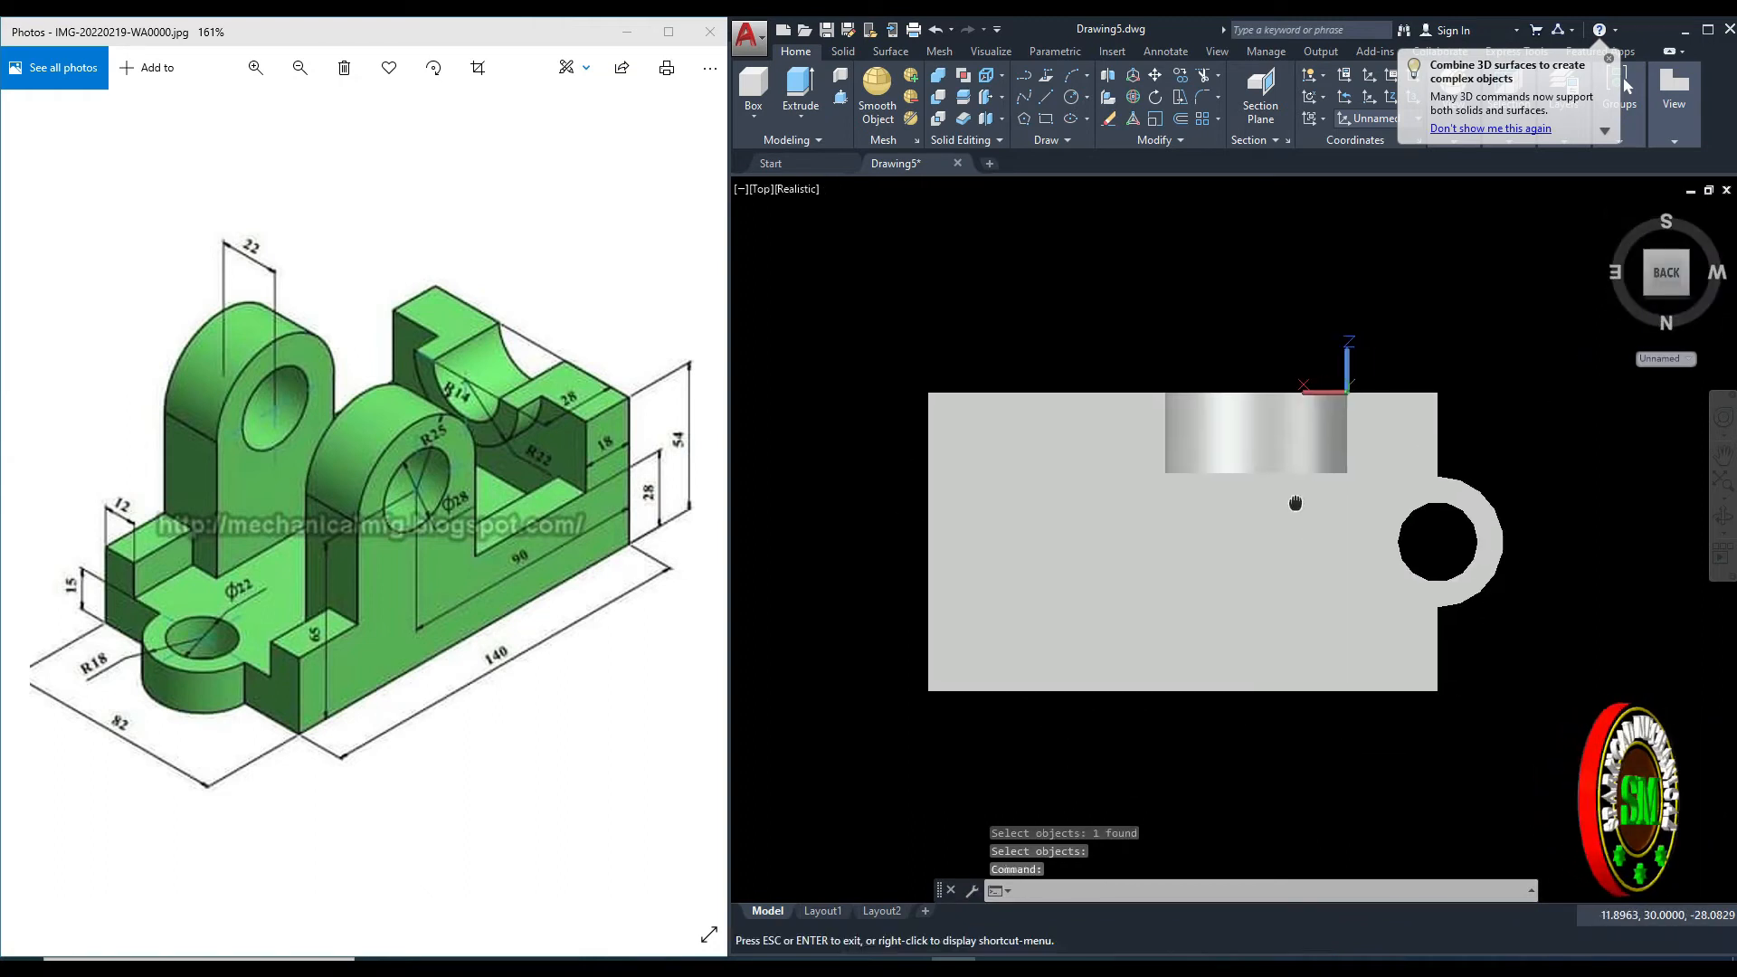
click(1321, 119)
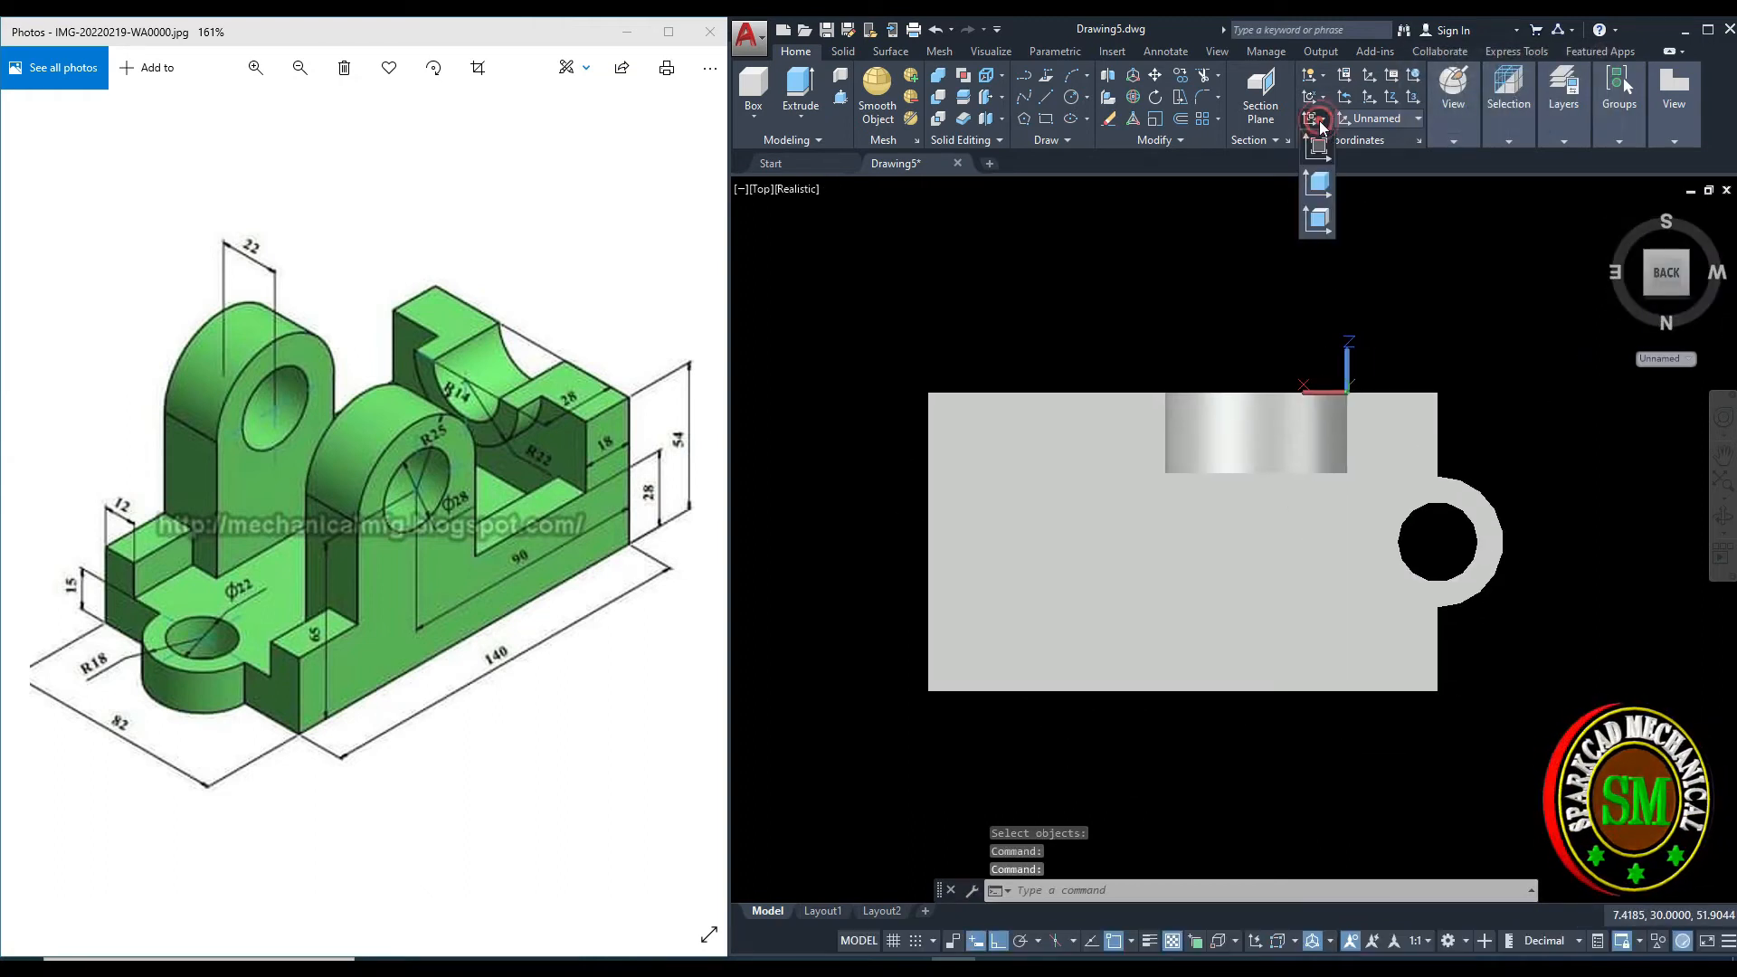
click(1319, 167)
key(Escape)
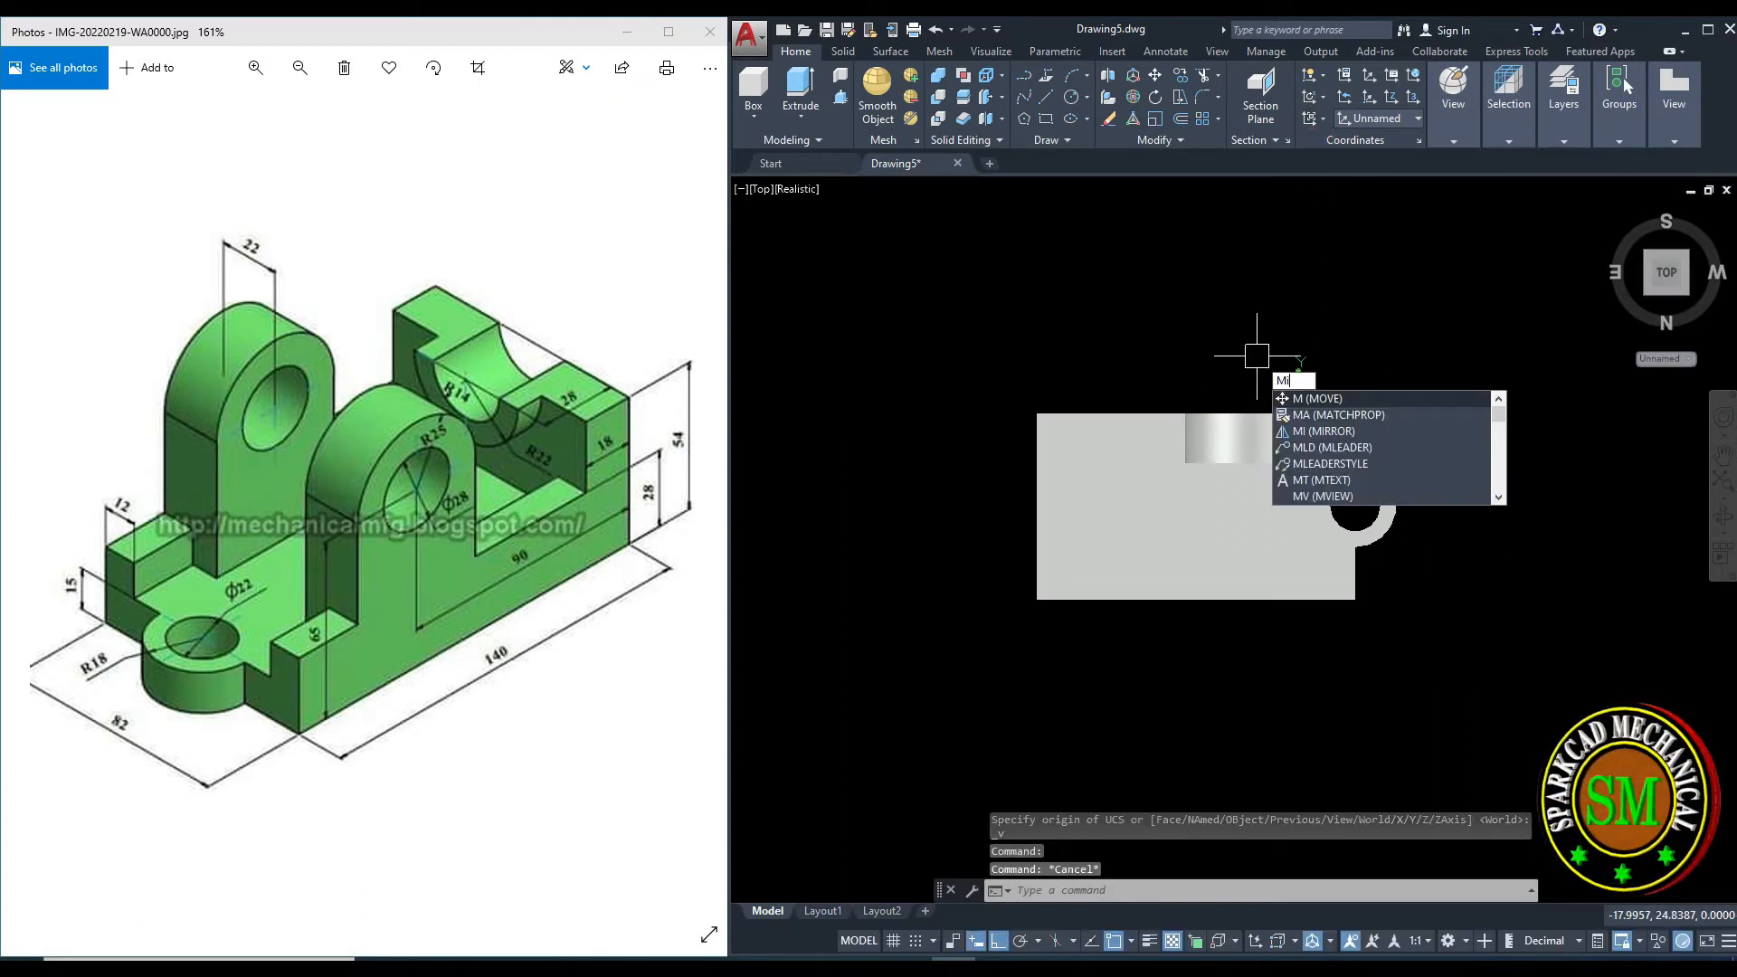
Mirror the upright lug about the base's lengthwise centre line through the diameter 22 hole, keeping the original lug.
key(Return)
click(1242, 417)
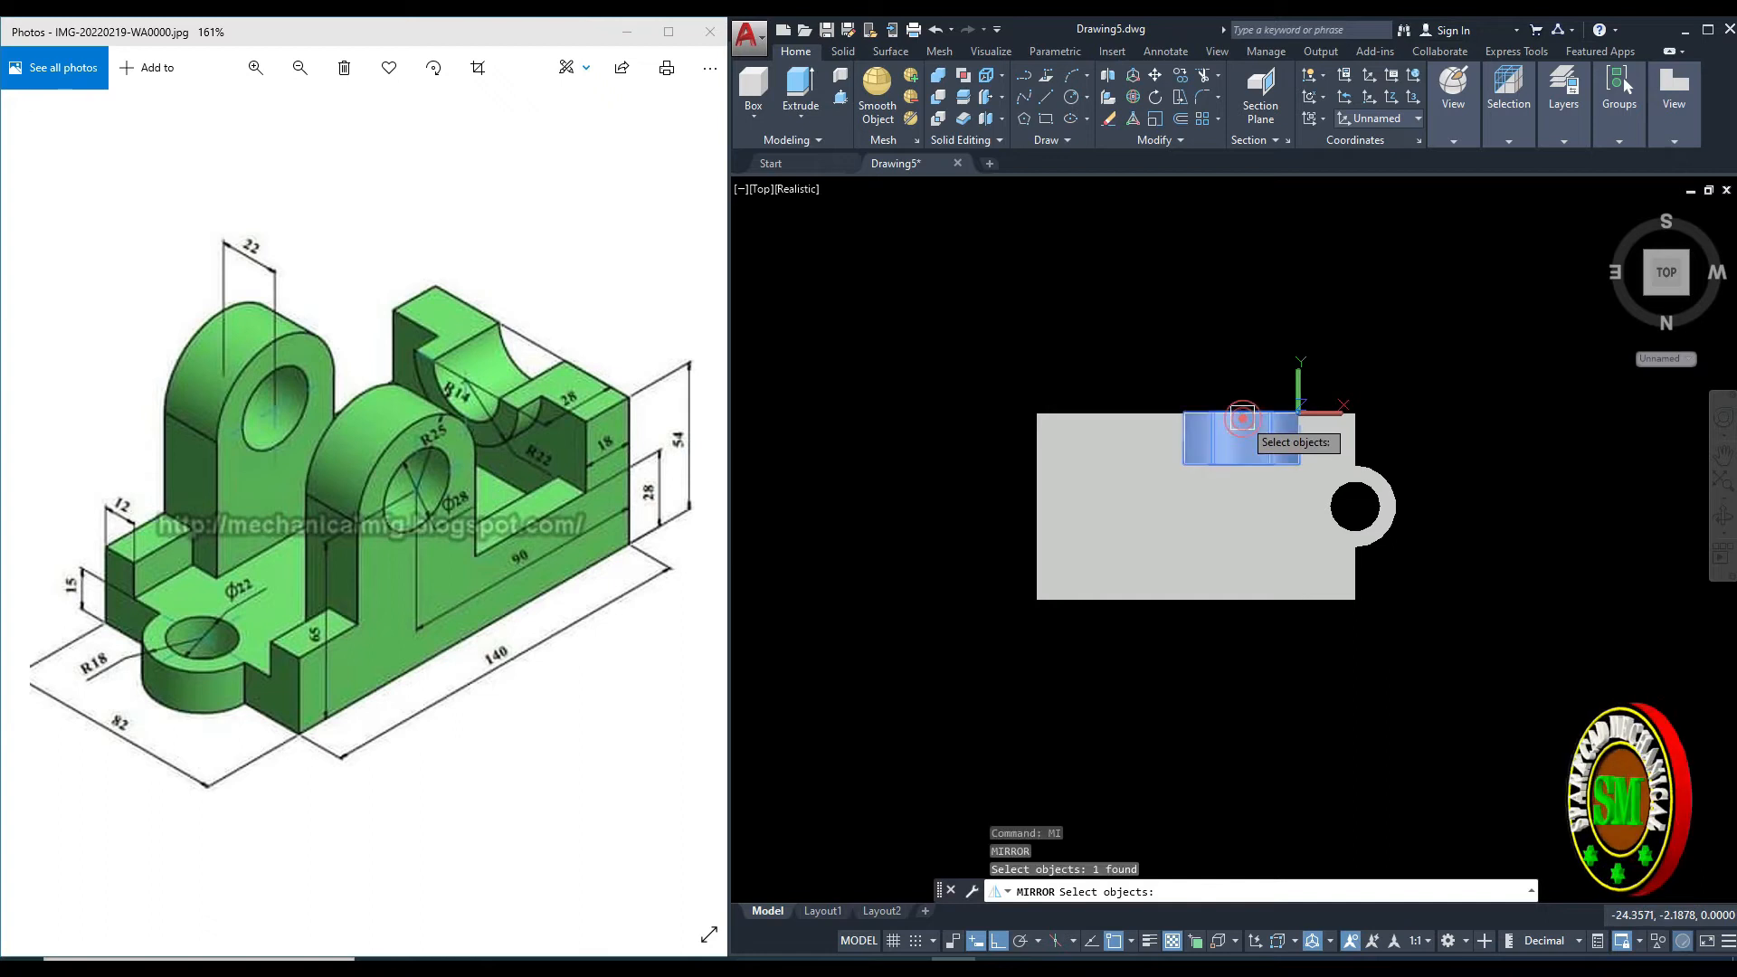
key(Return)
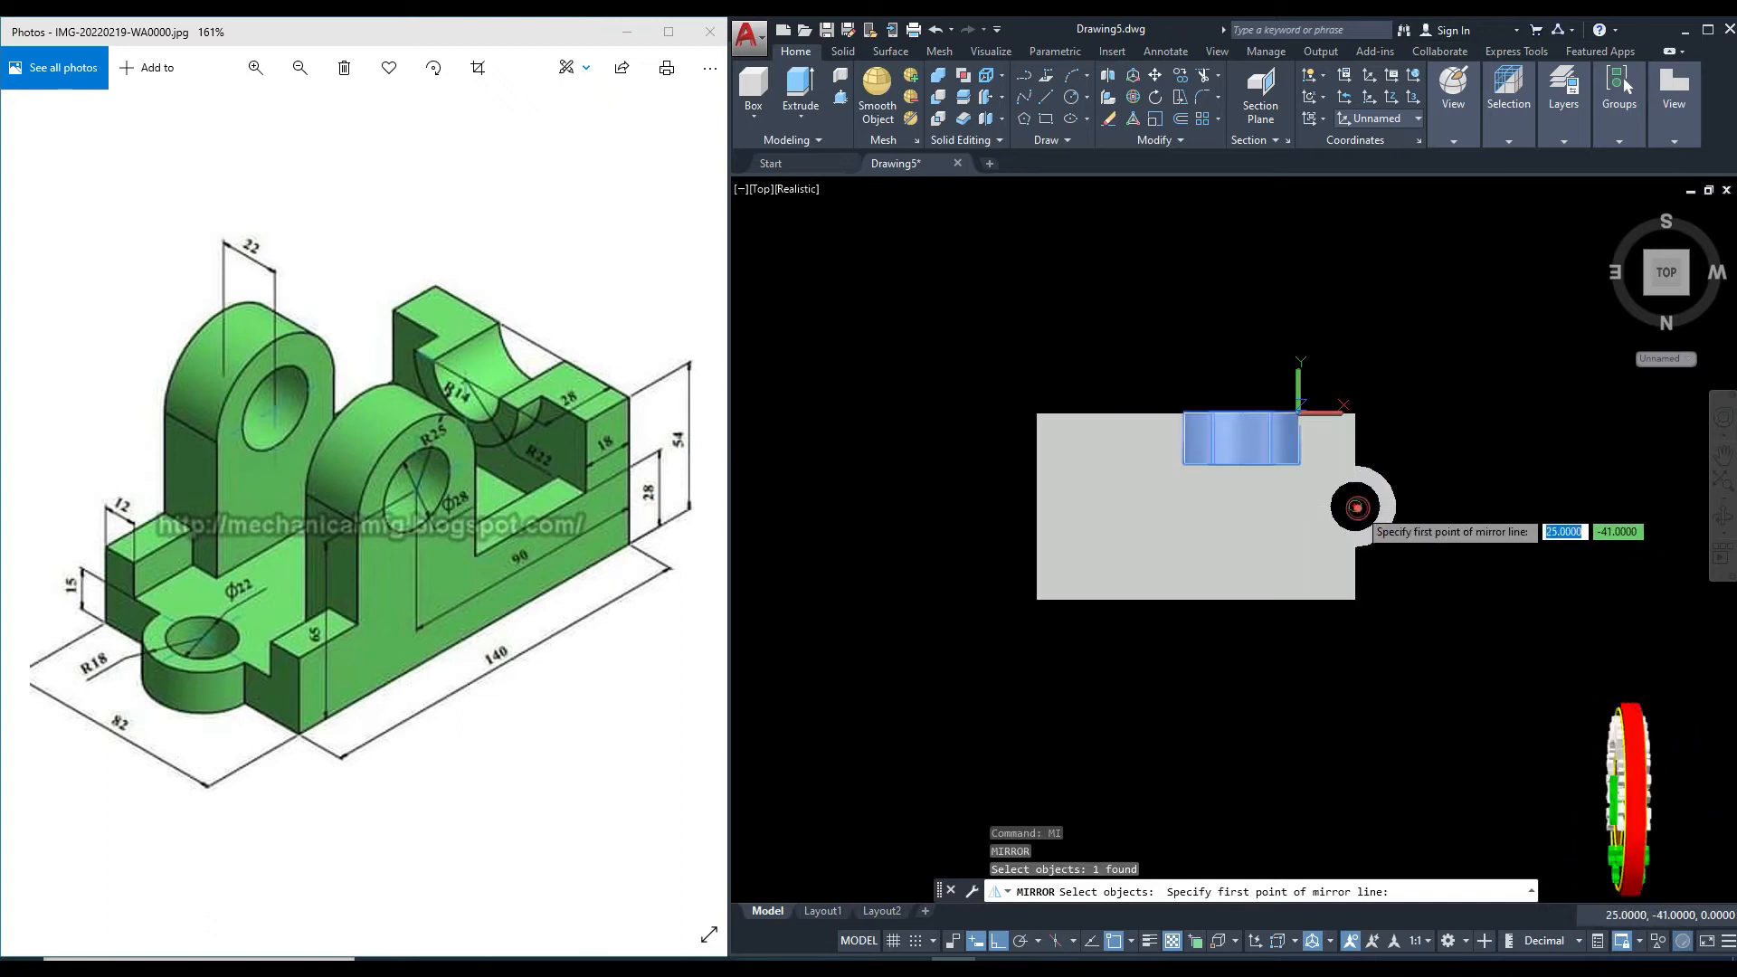
click(1357, 508)
click(976, 487)
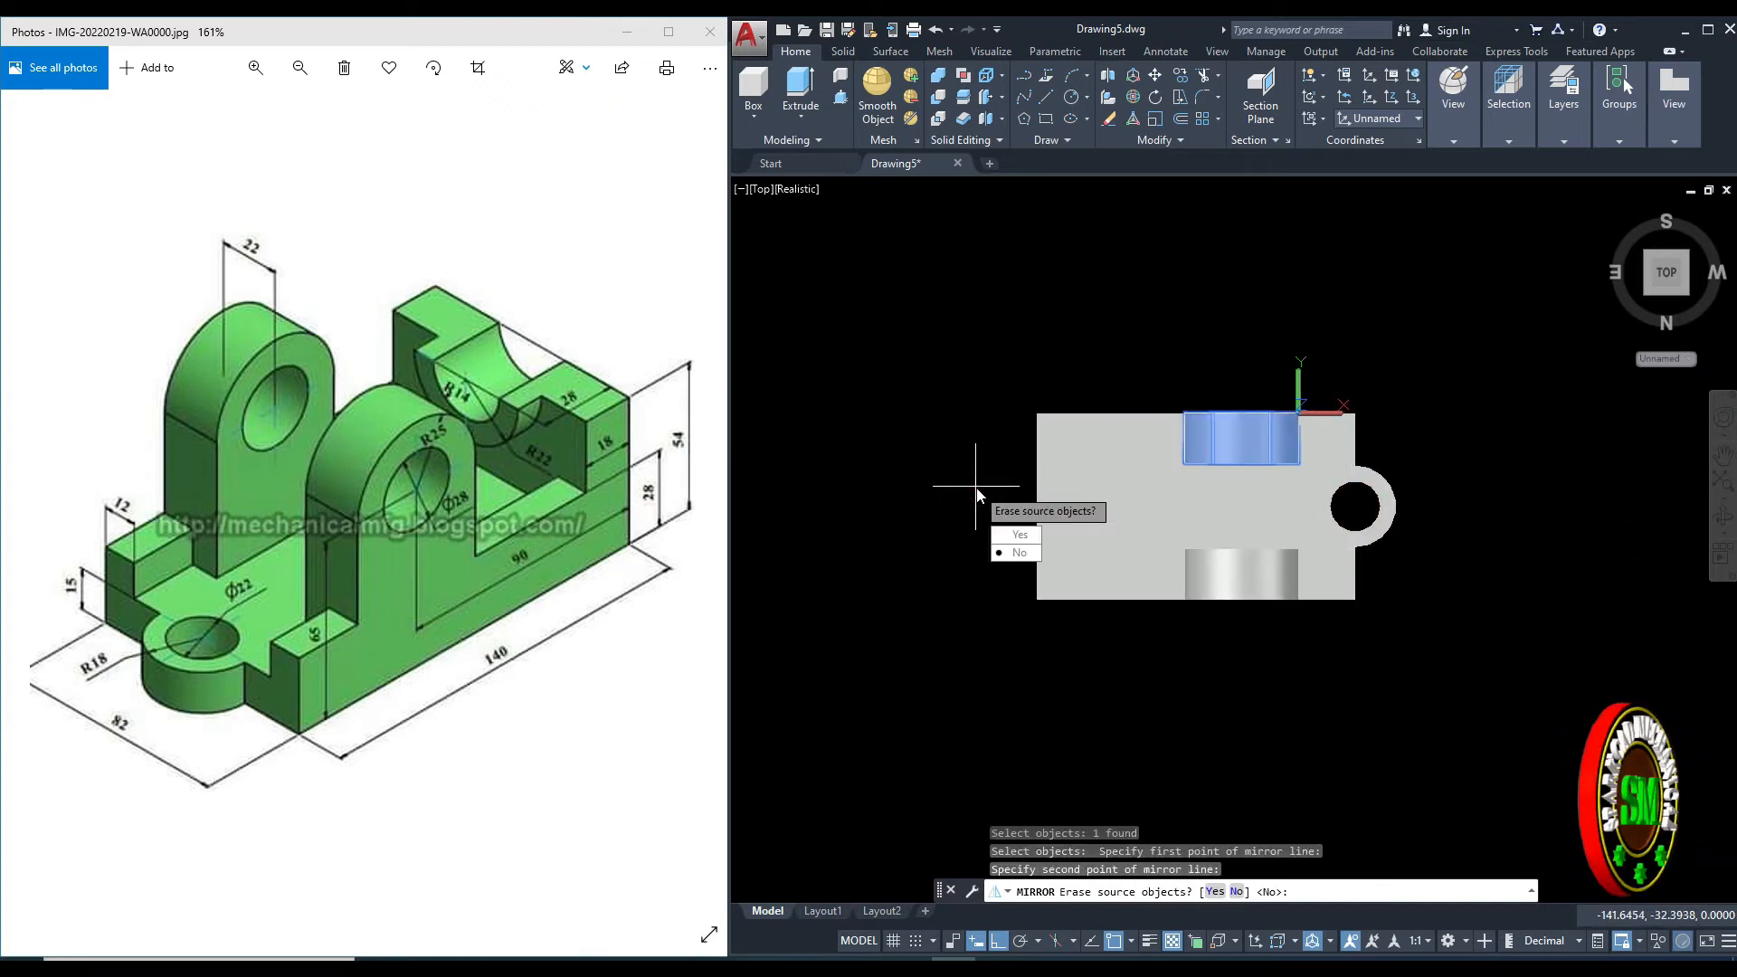
key(Return)
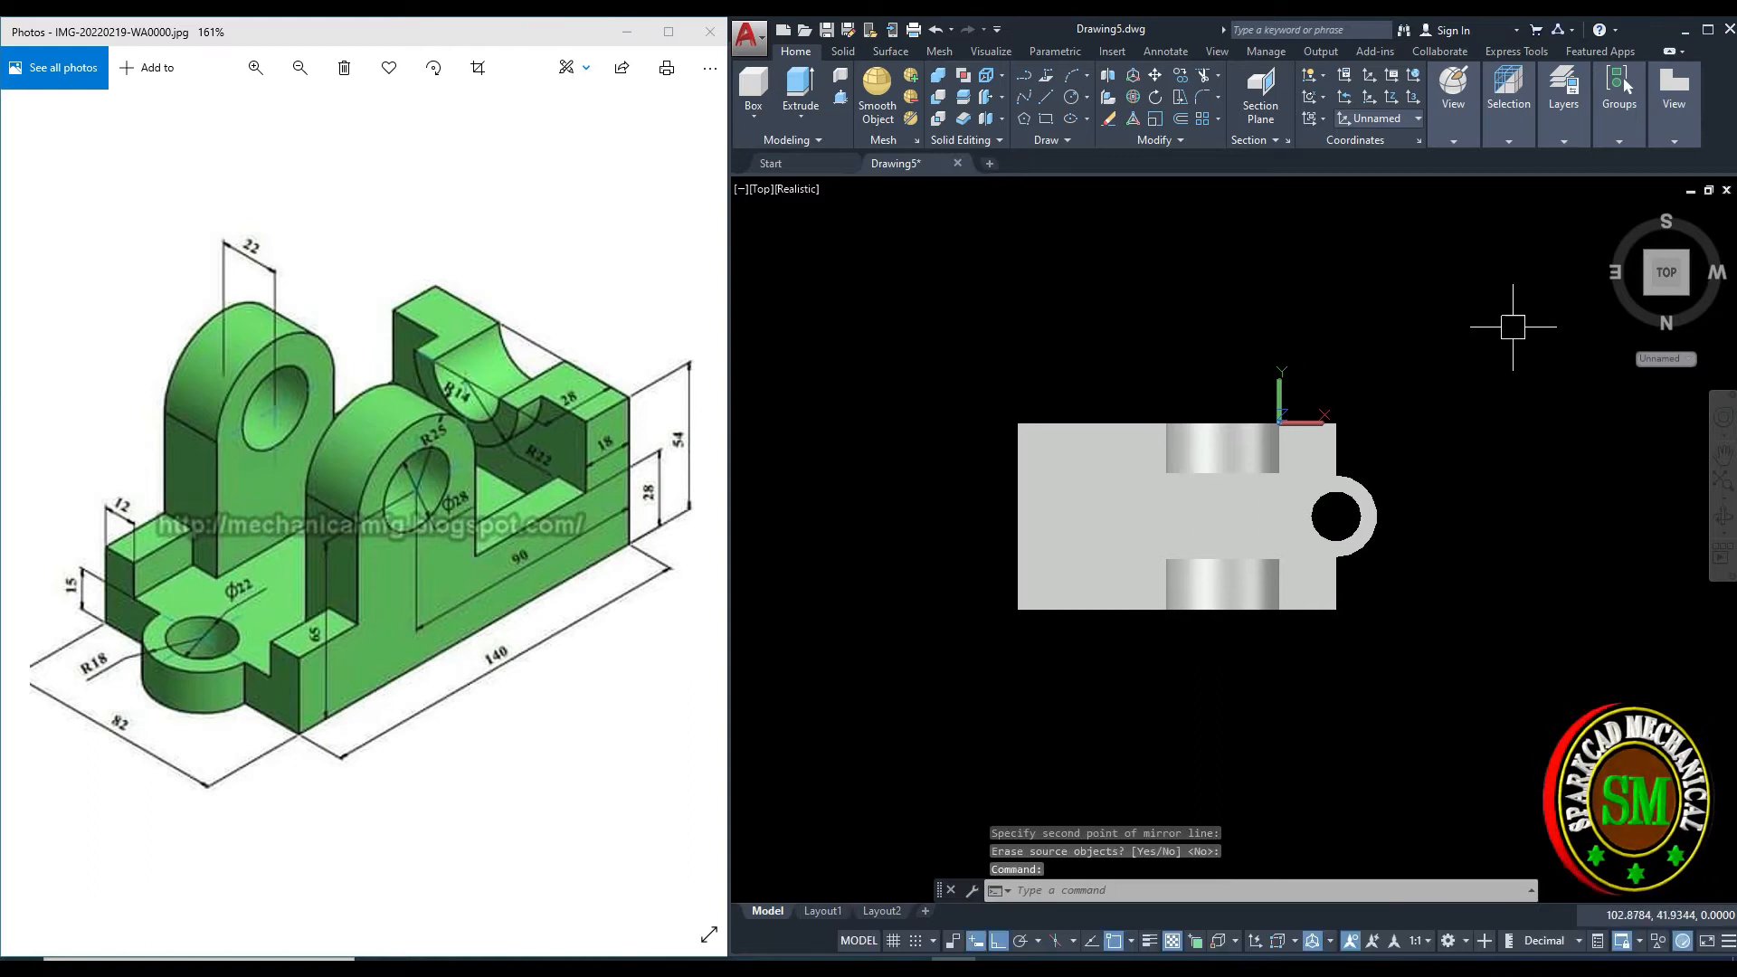
Return to the home 3D view and switch the display to parallel projection.
click(1609, 214)
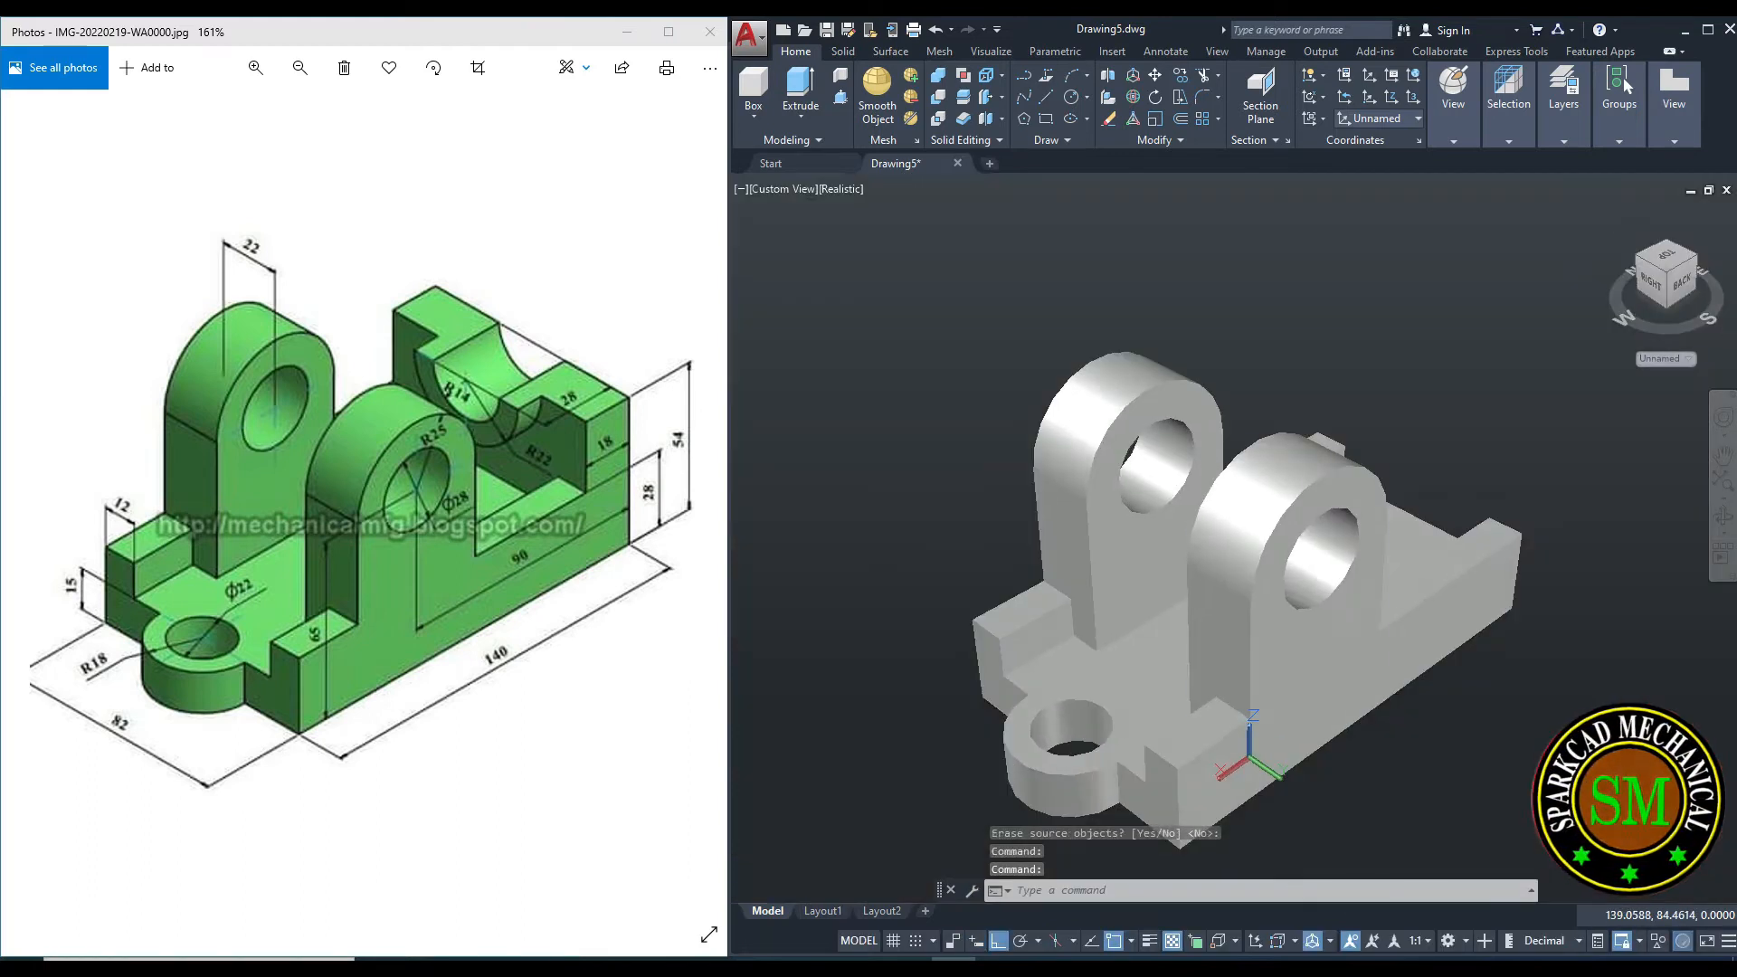
middle_drag(1313, 588, 1281, 561)
scroll(1282, 561, down, 3)
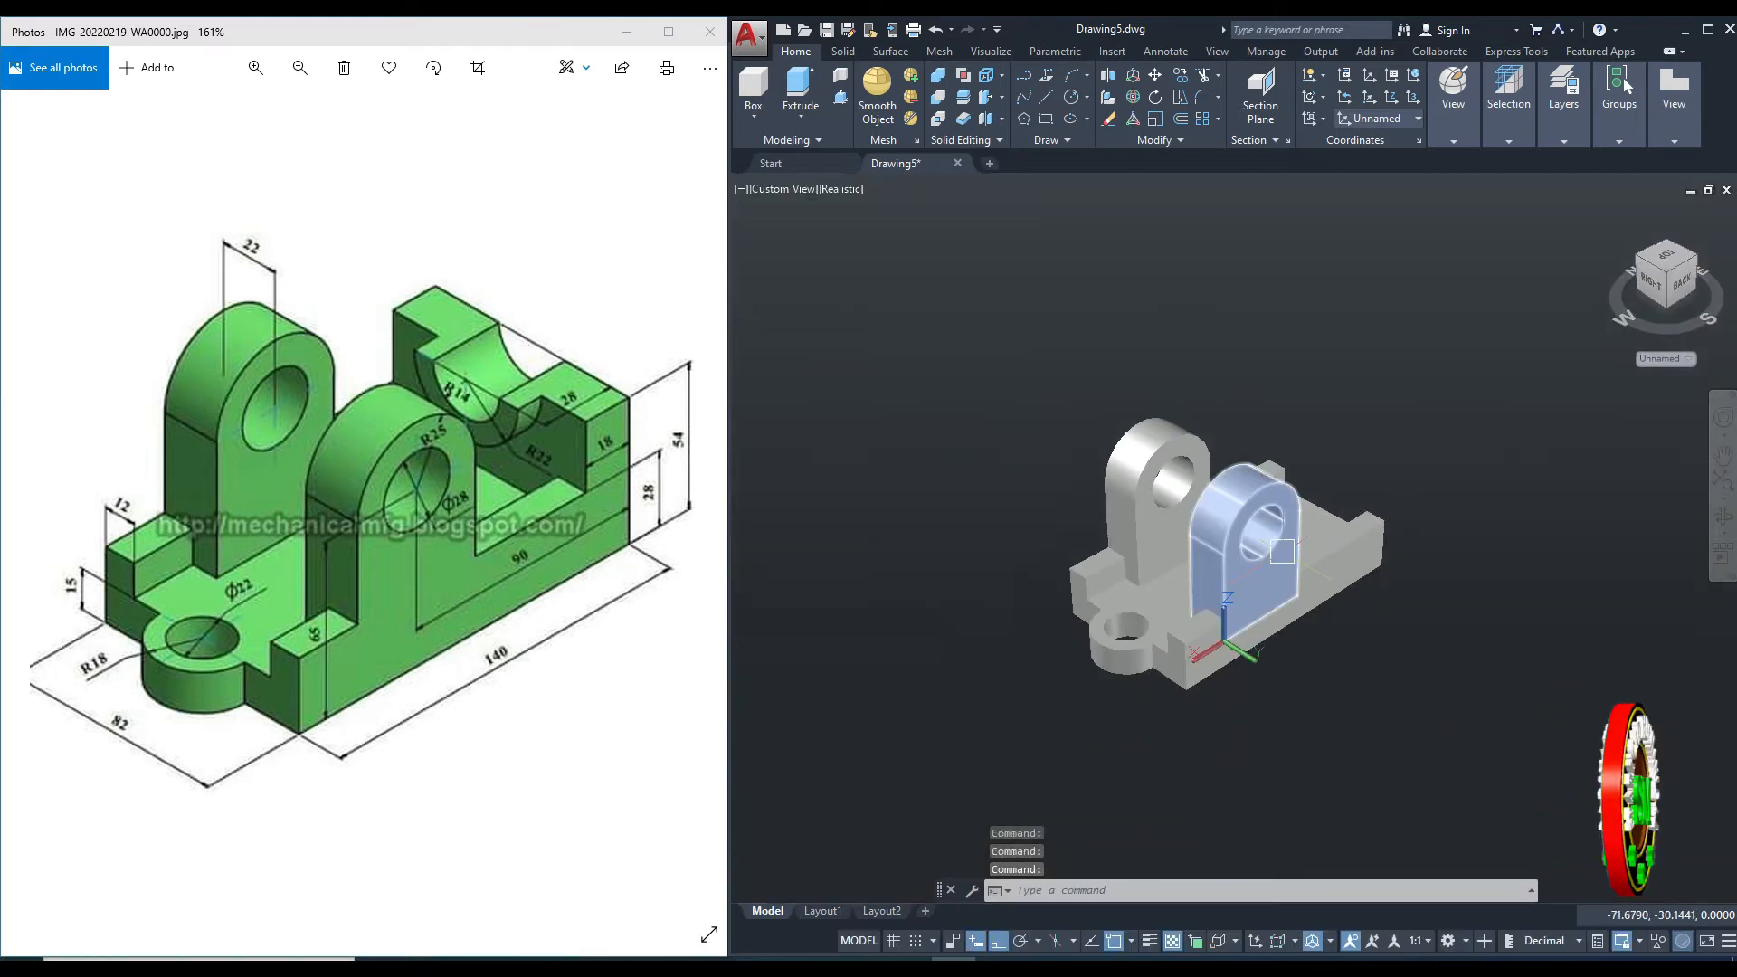
right_click(1659, 254)
click(1575, 293)
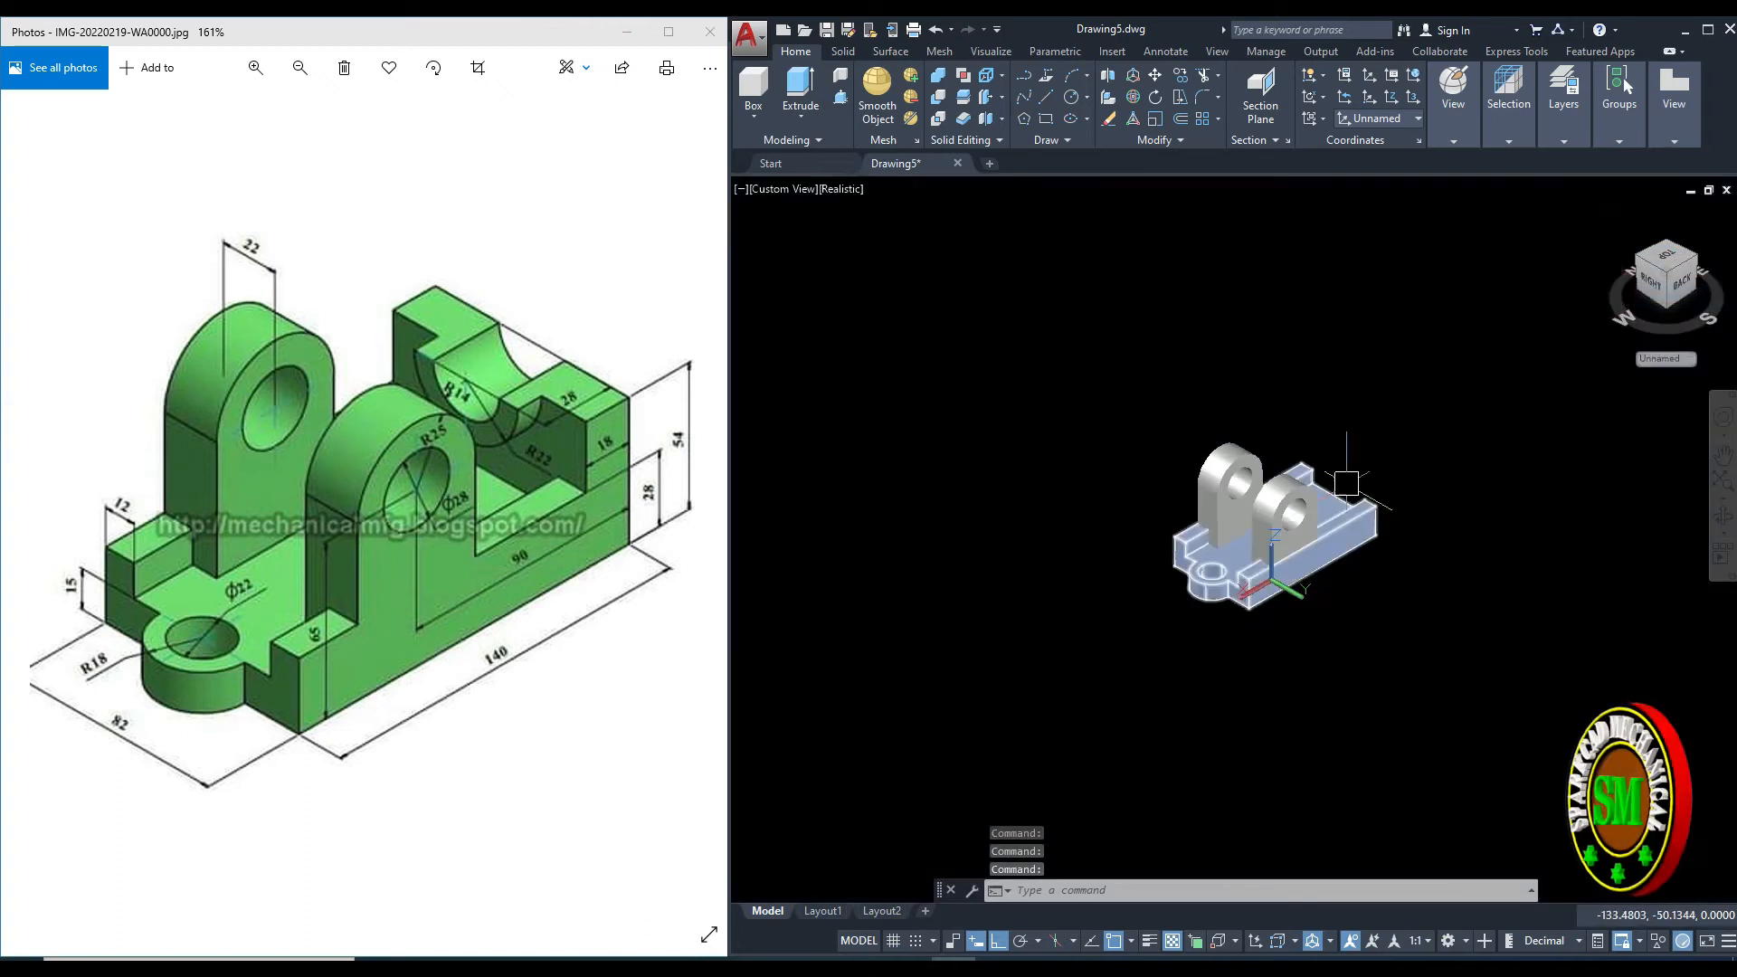
Move the UCS origin to the lower outer corner of the base's end face opposite the round ear.
click(1681, 288)
click(1690, 281)
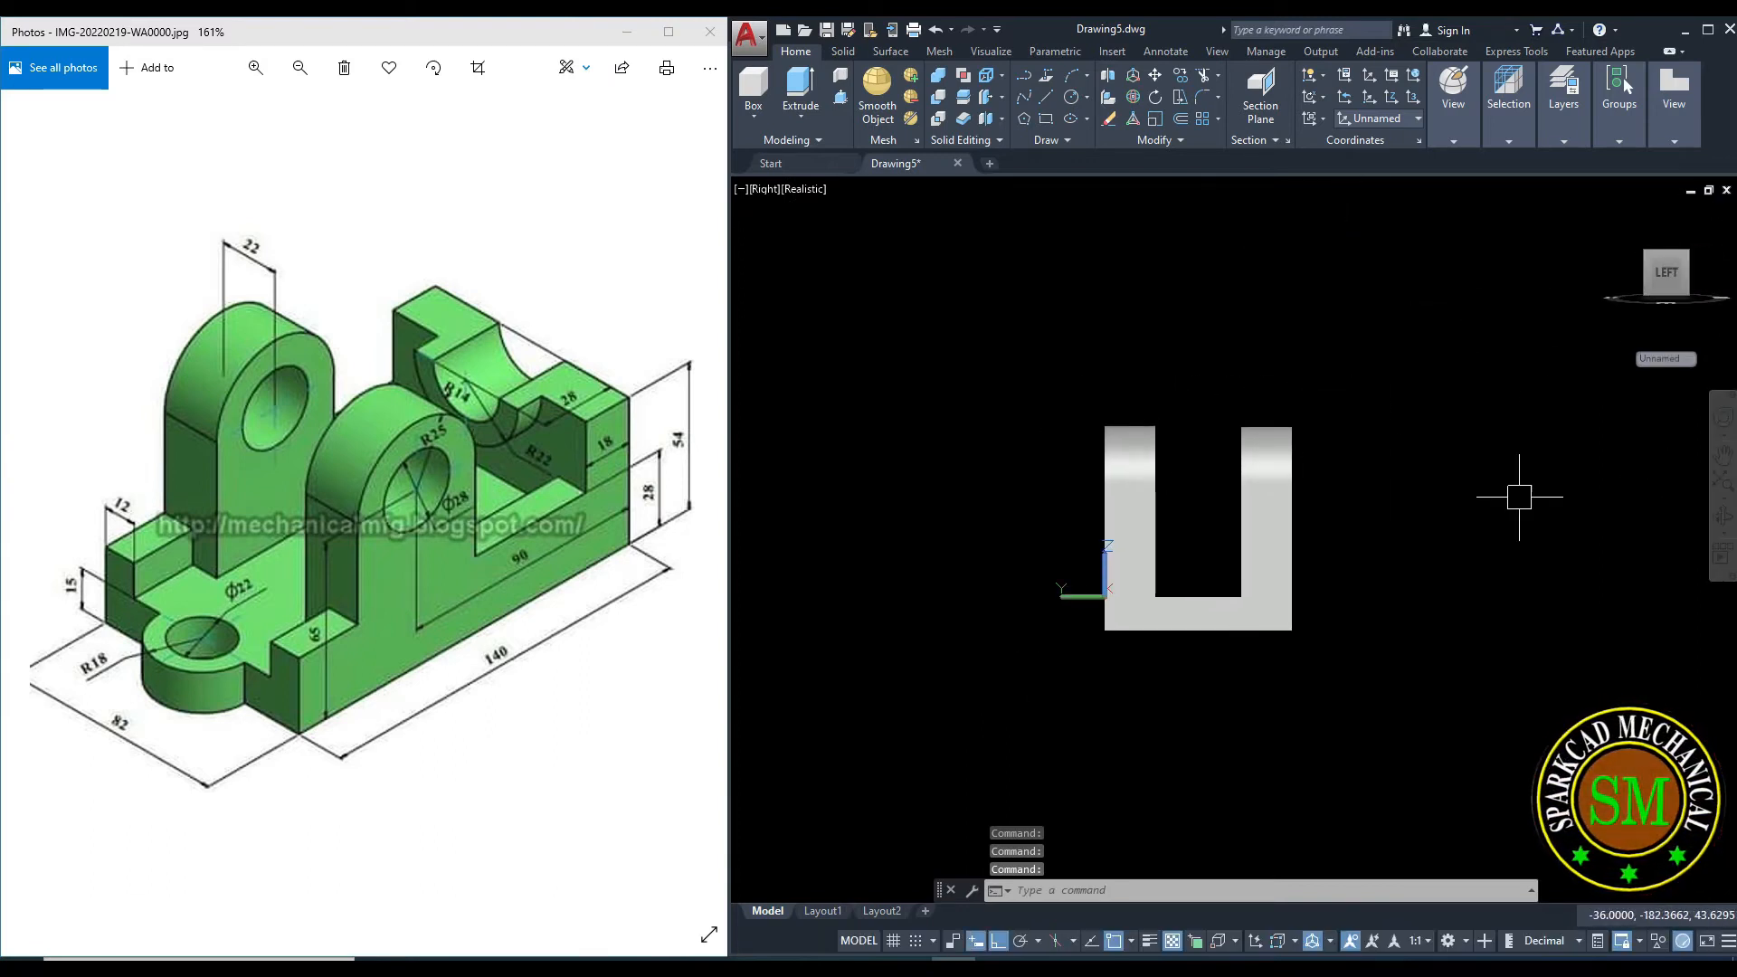
text(3dforbit)
key(Return)
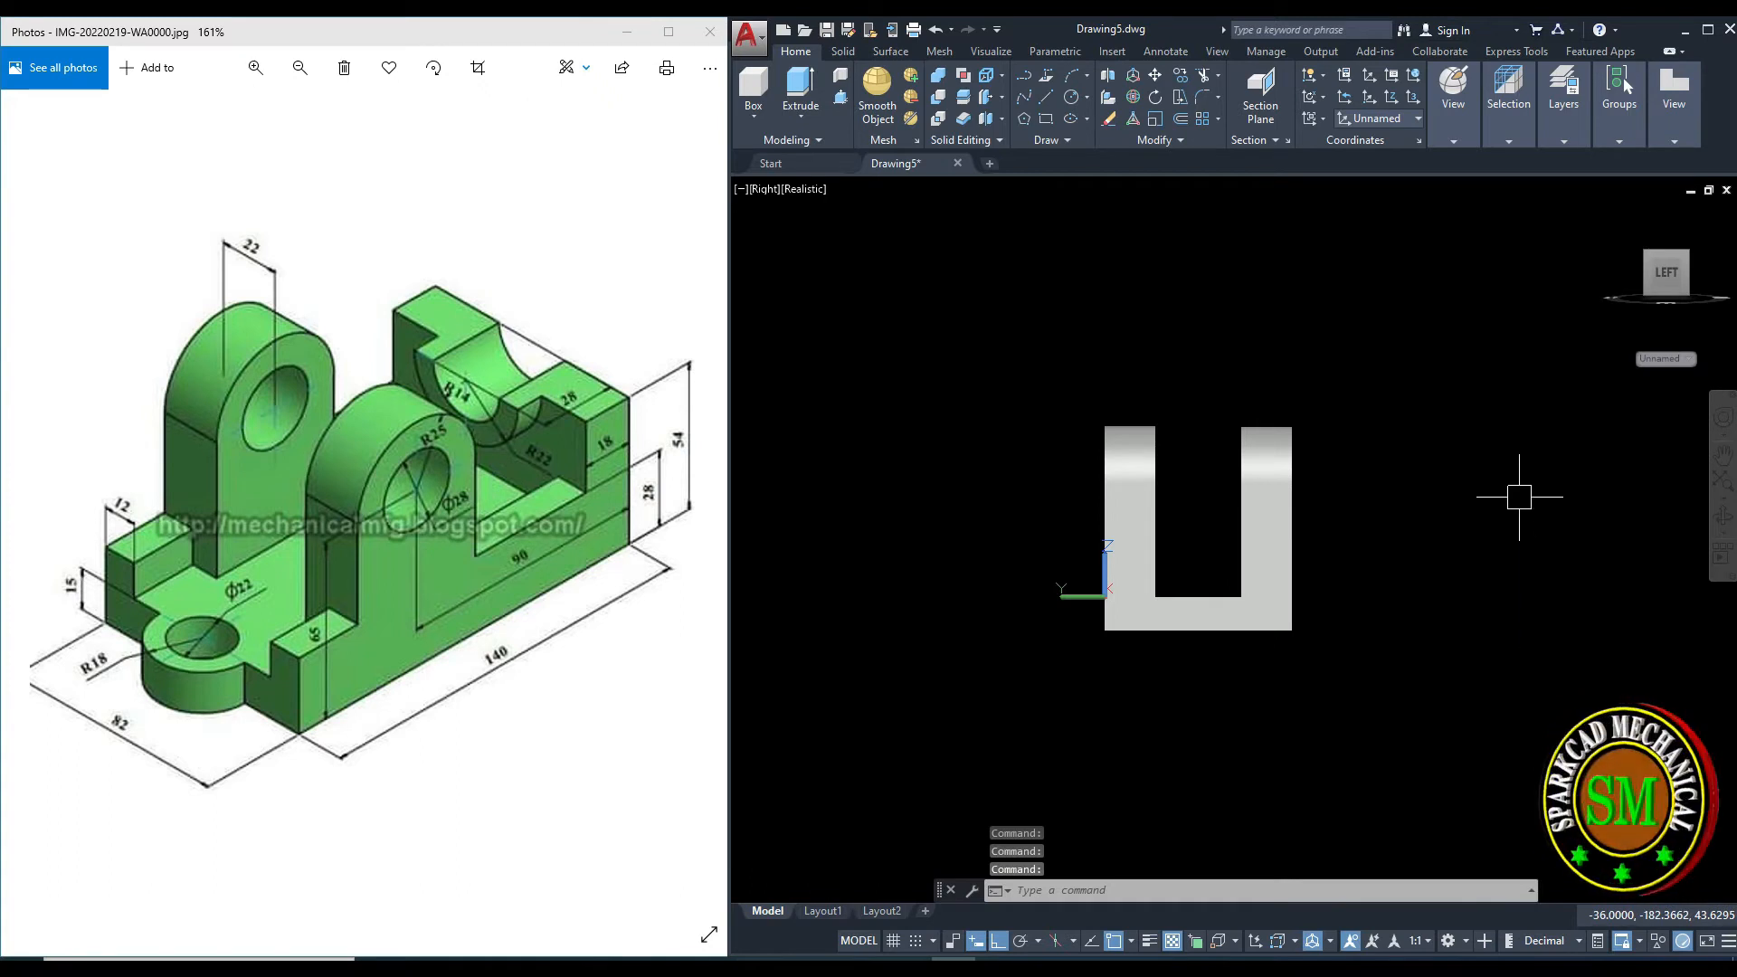
drag(1303, 537, 1427, 621)
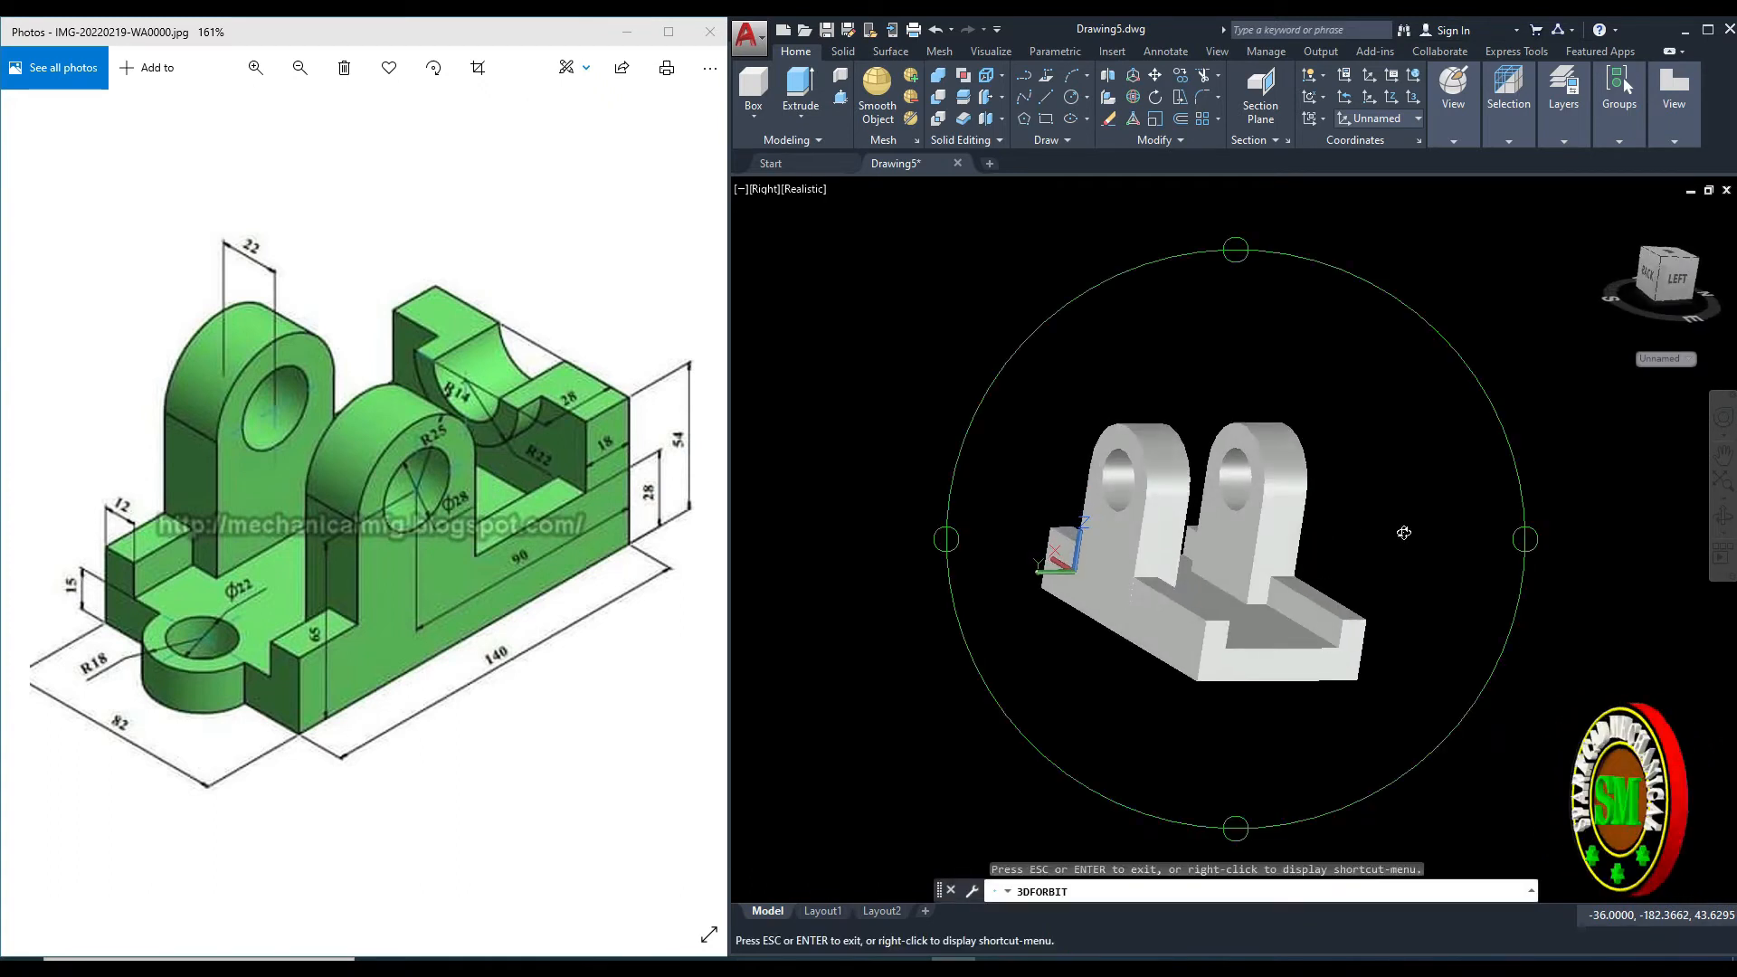
key(Escape)
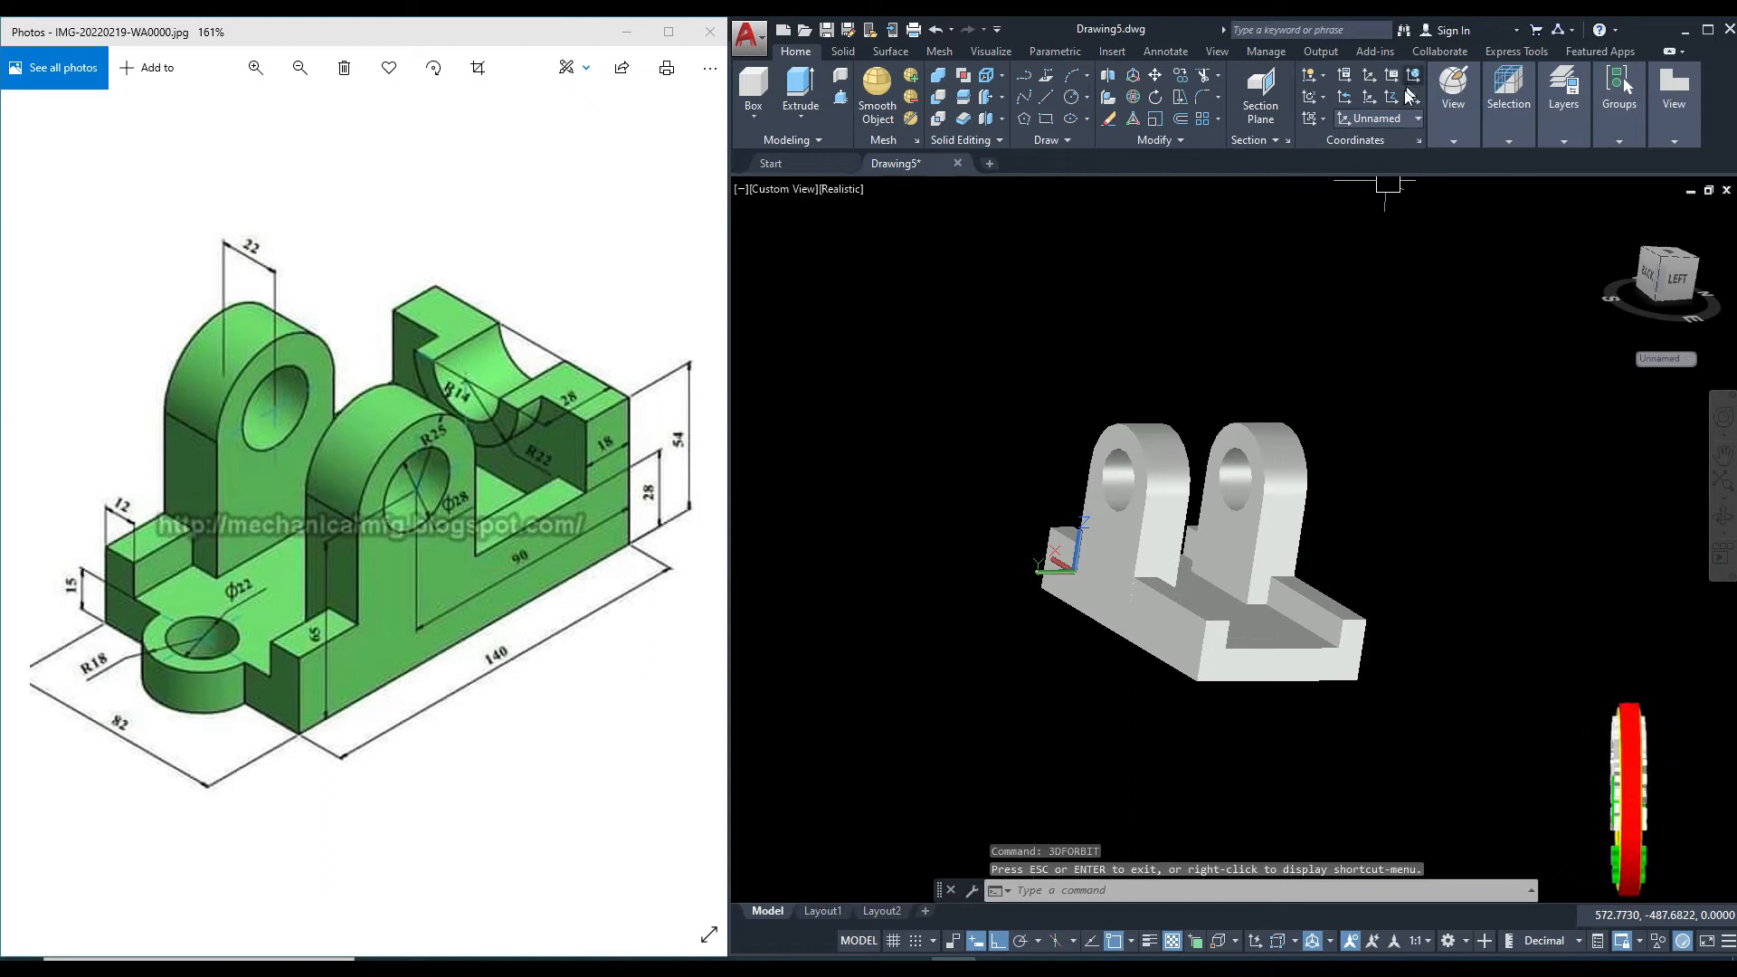
click(1365, 97)
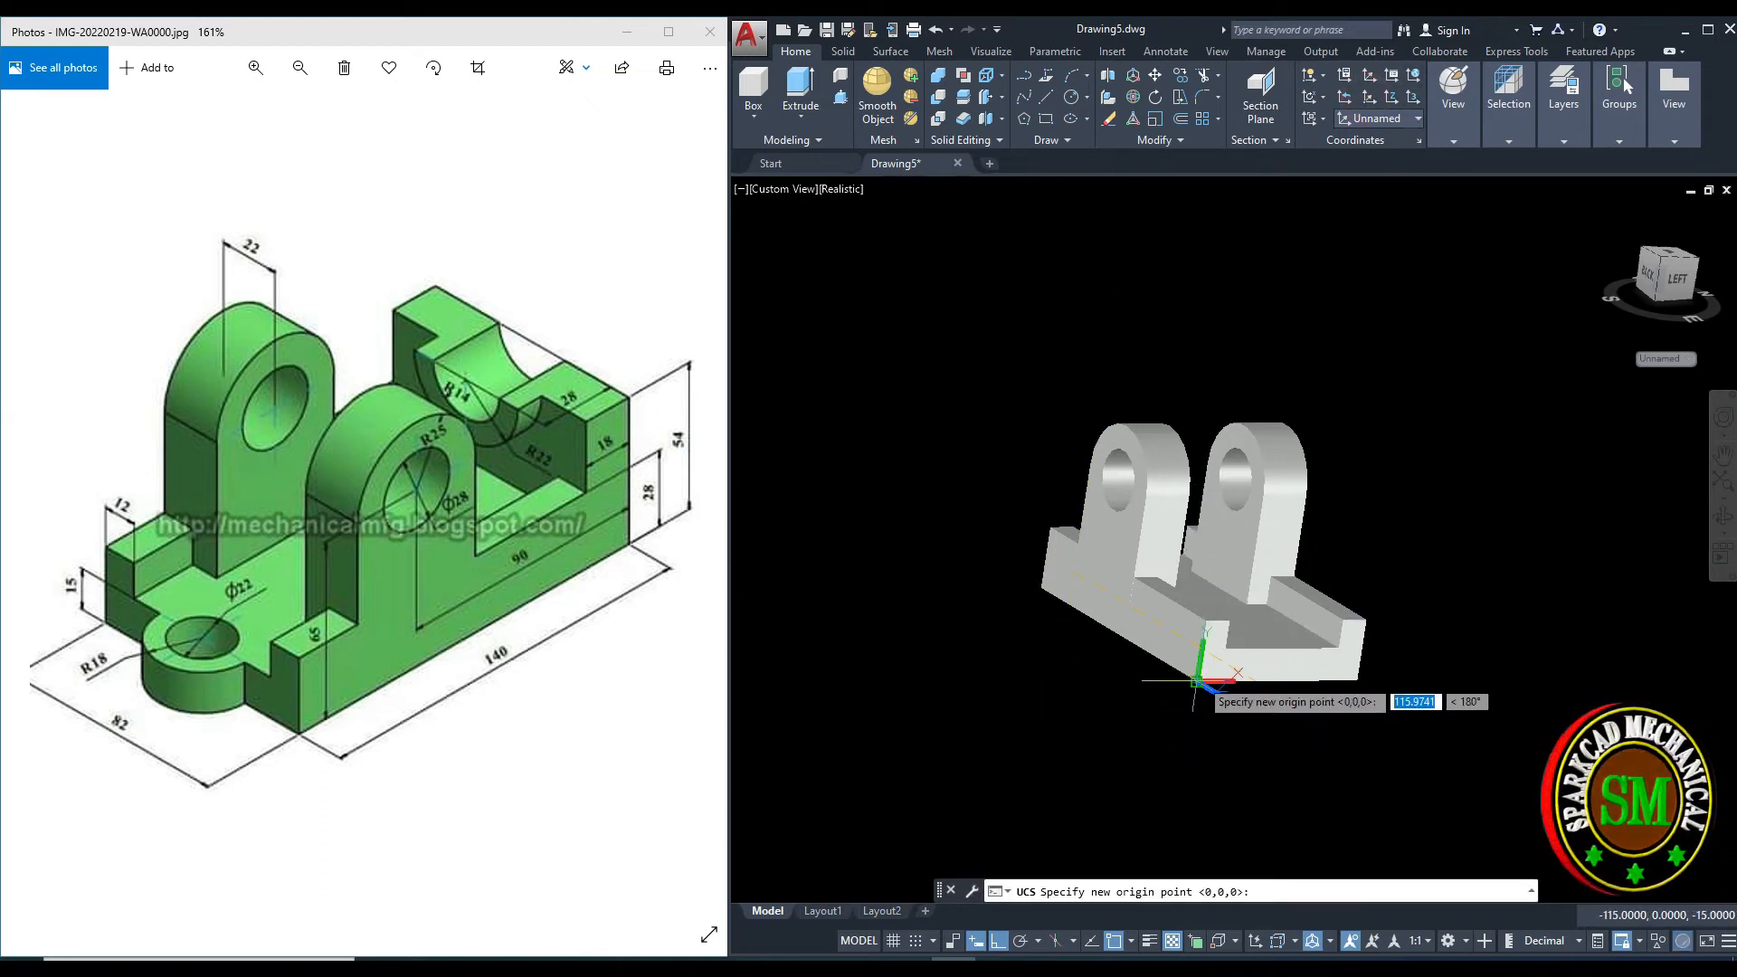
click(1194, 680)
Look straight at the base's end face opposite the round ear and align the UCS with that view.
middle_drag(1375, 552, 1350, 538)
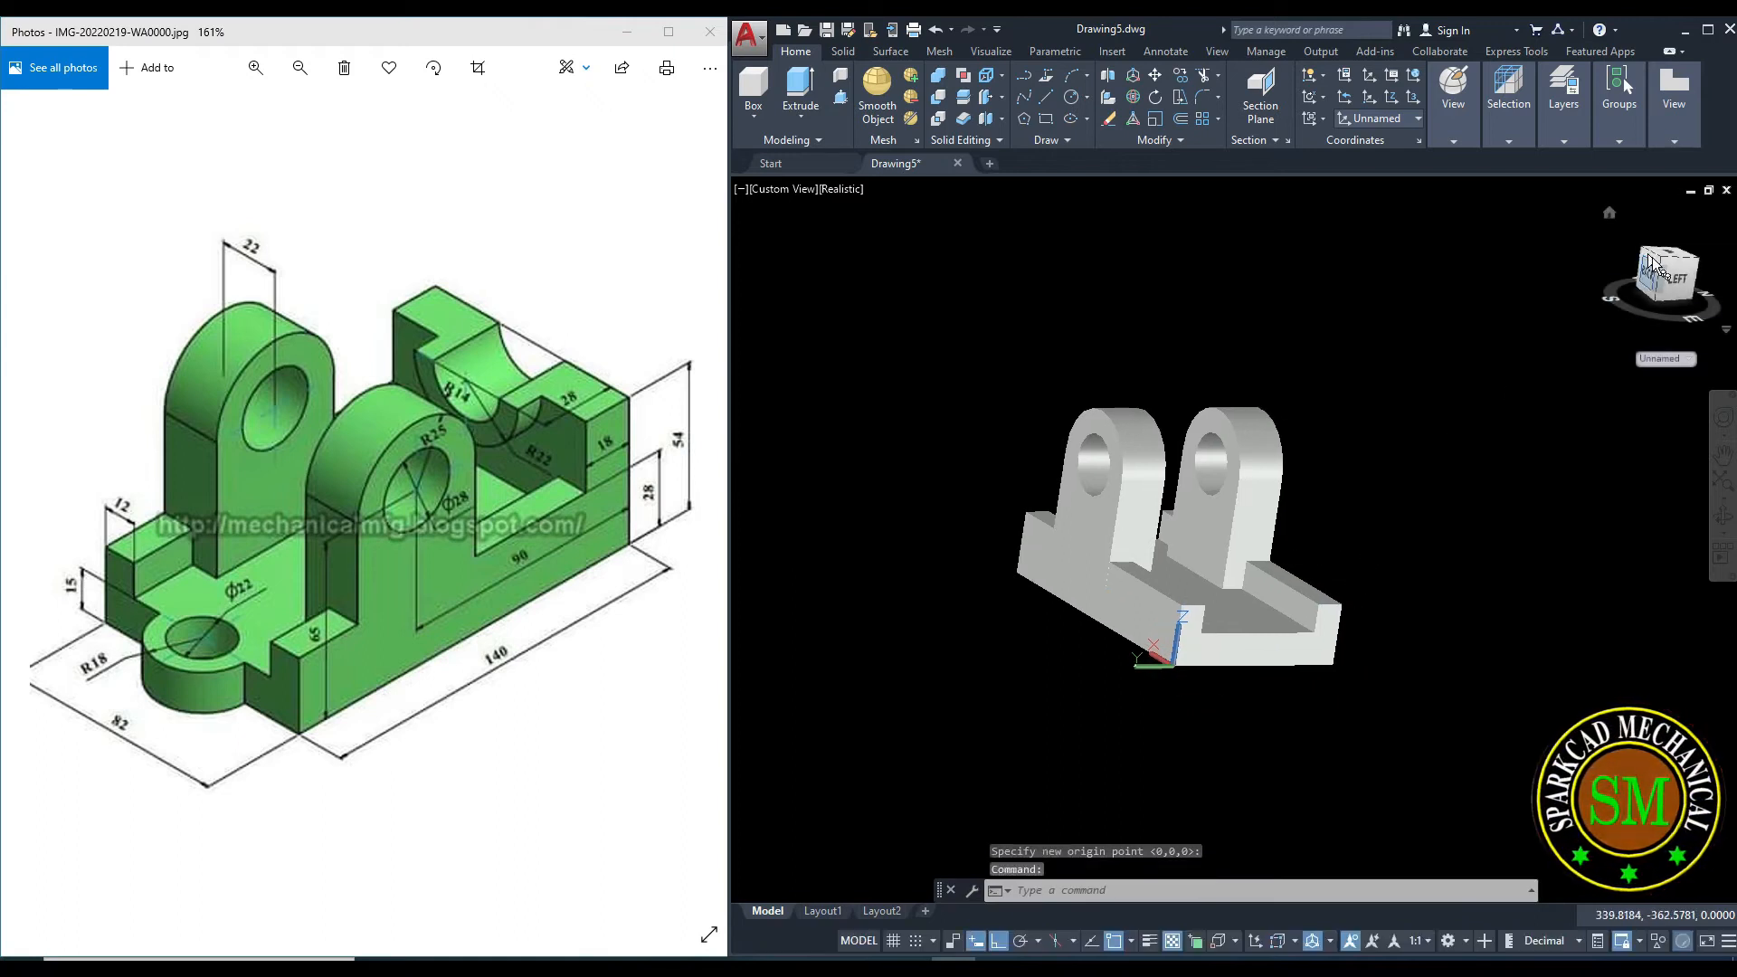
click(1679, 283)
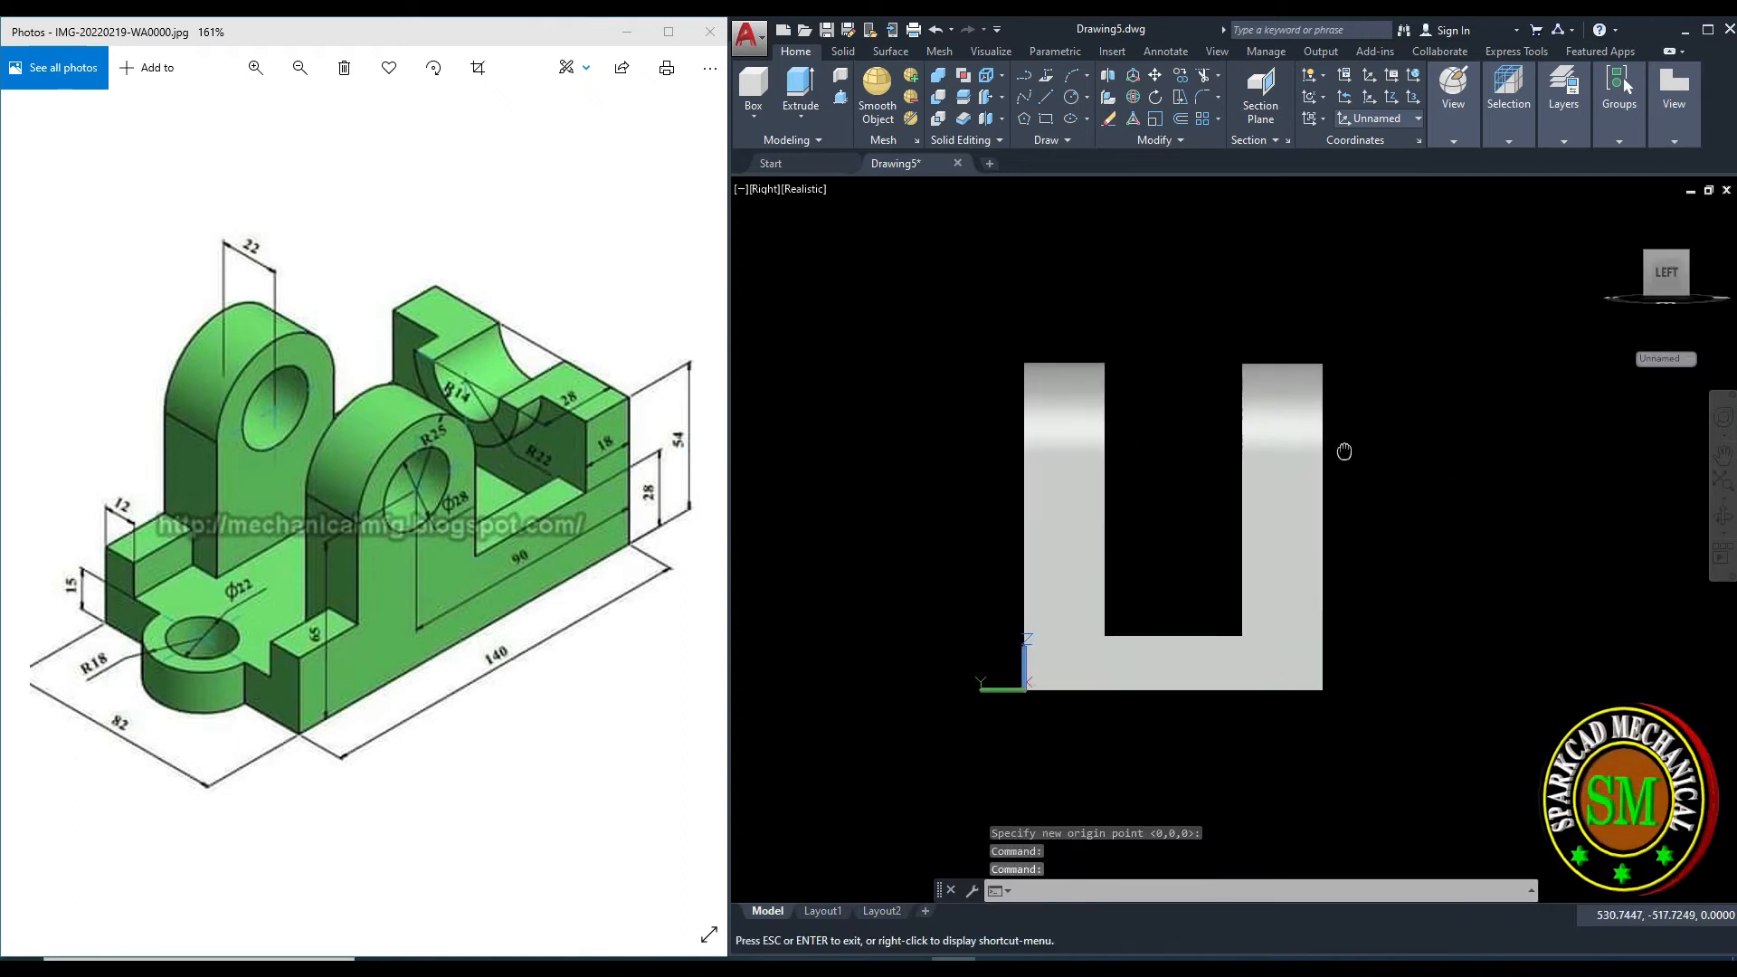
click(1326, 118)
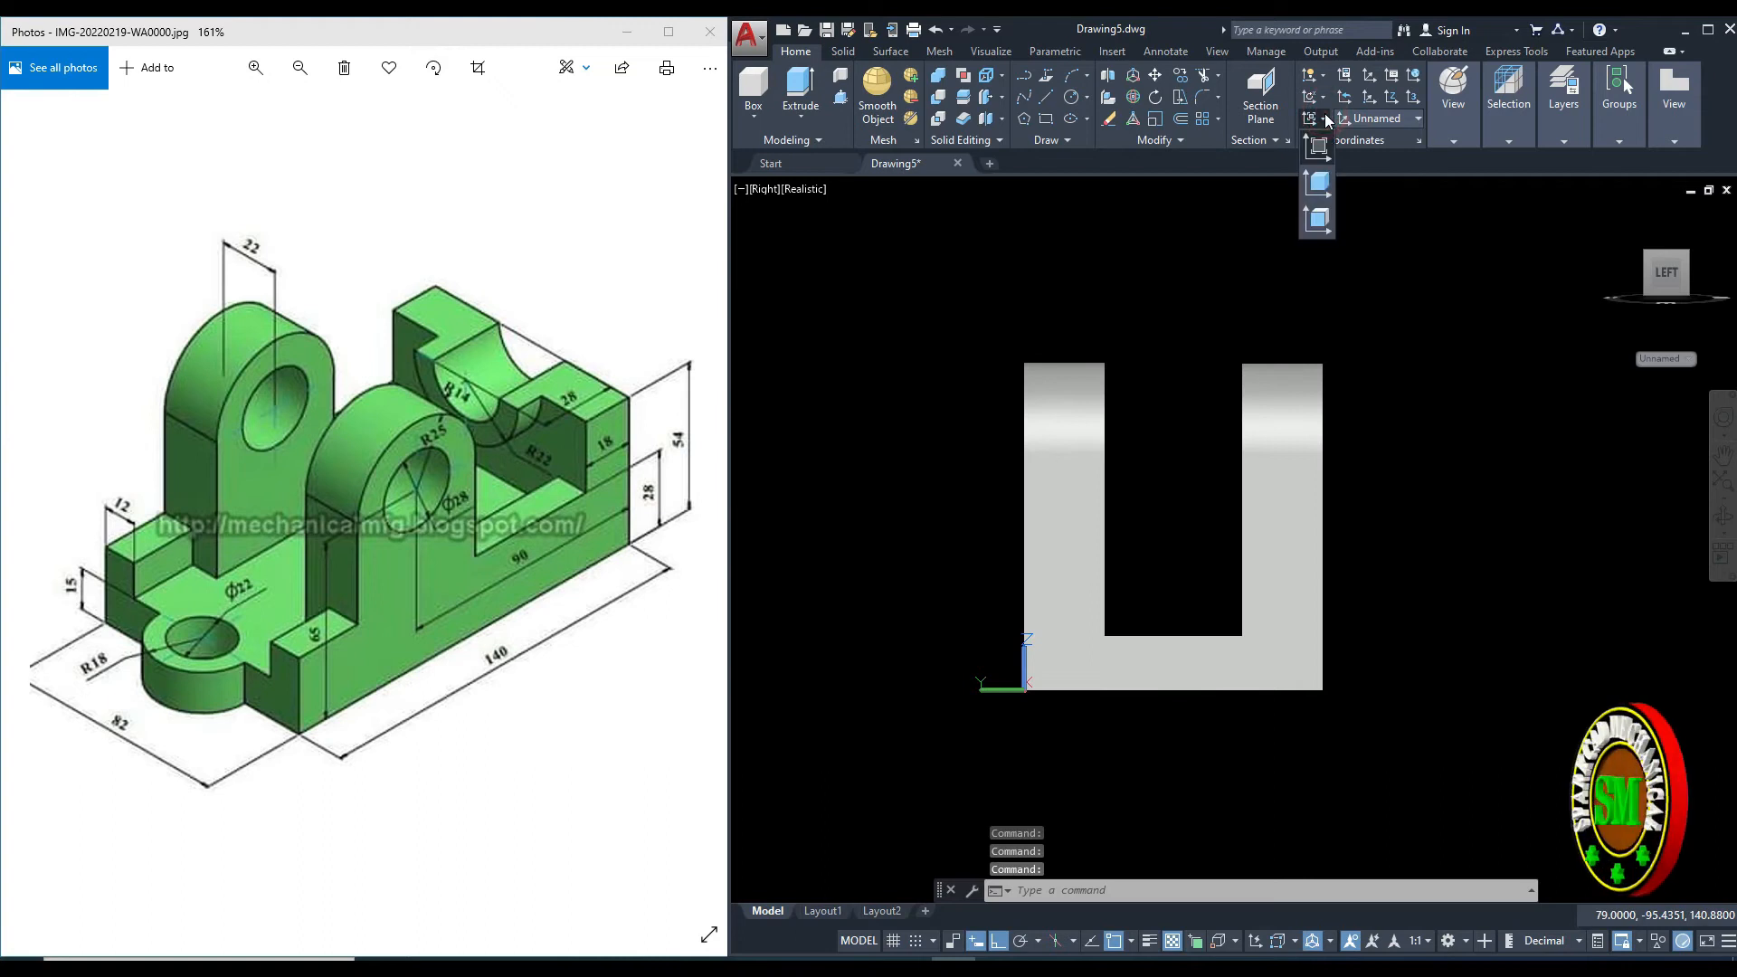
click(1318, 147)
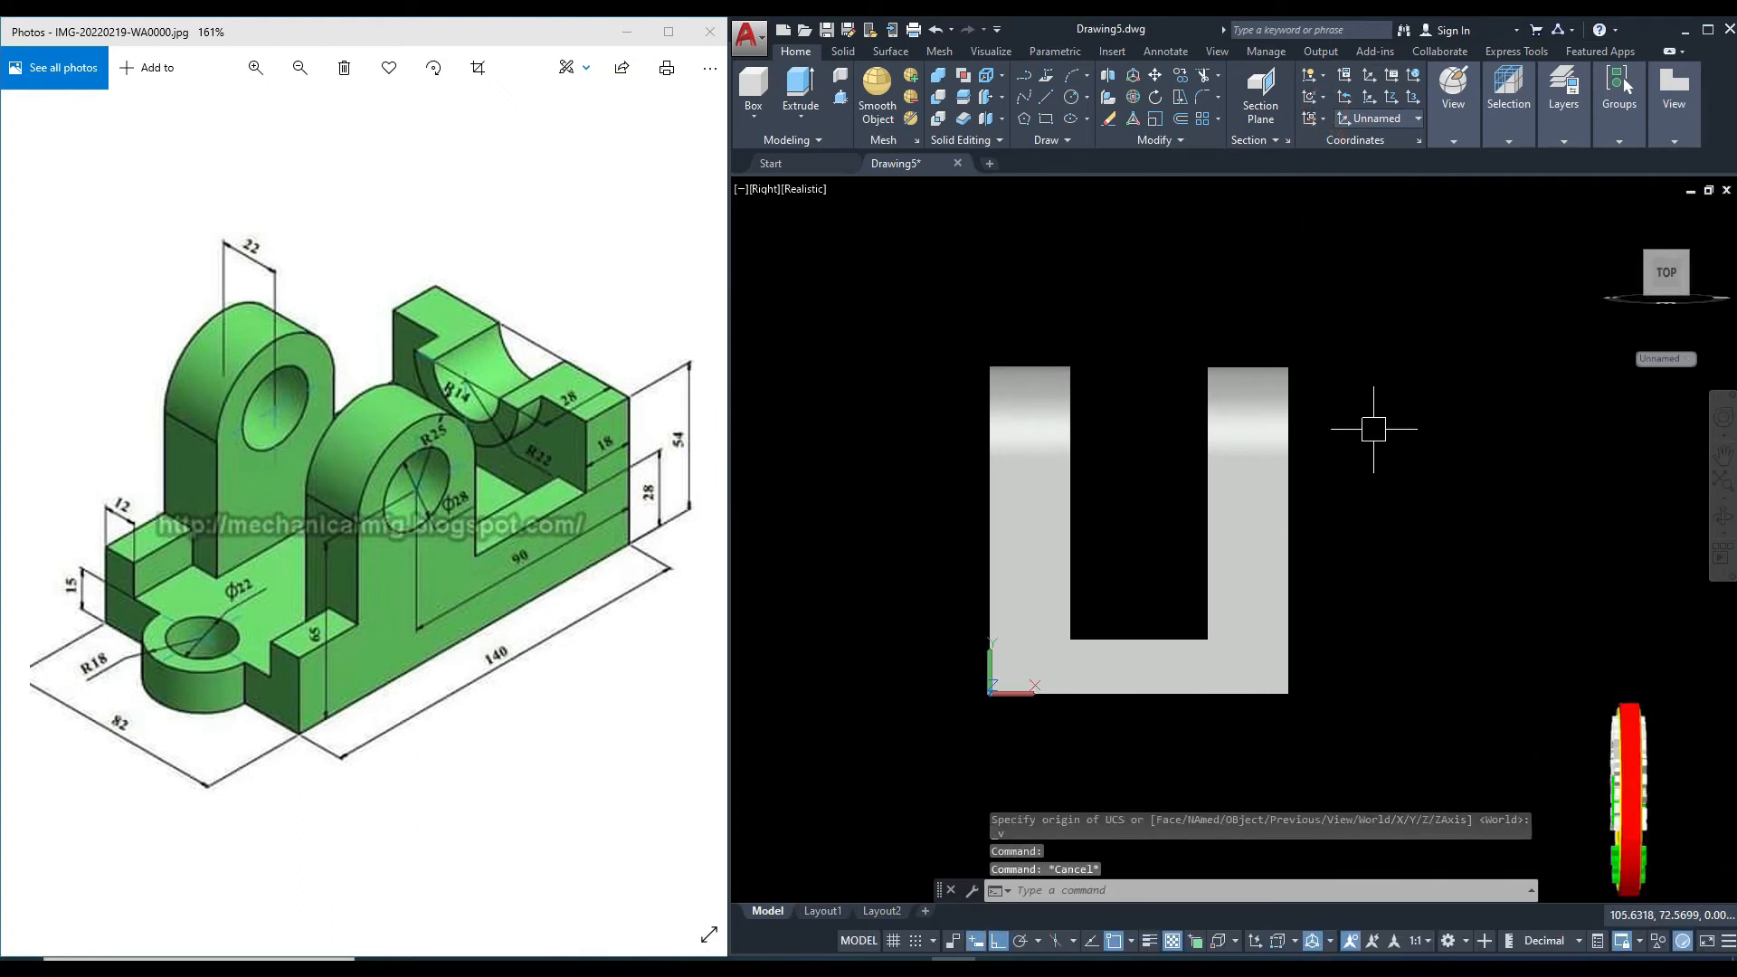
Draw a rectangle 82 long and 54 wide on the base's end face, starting at the origin 0,0.
text(re)
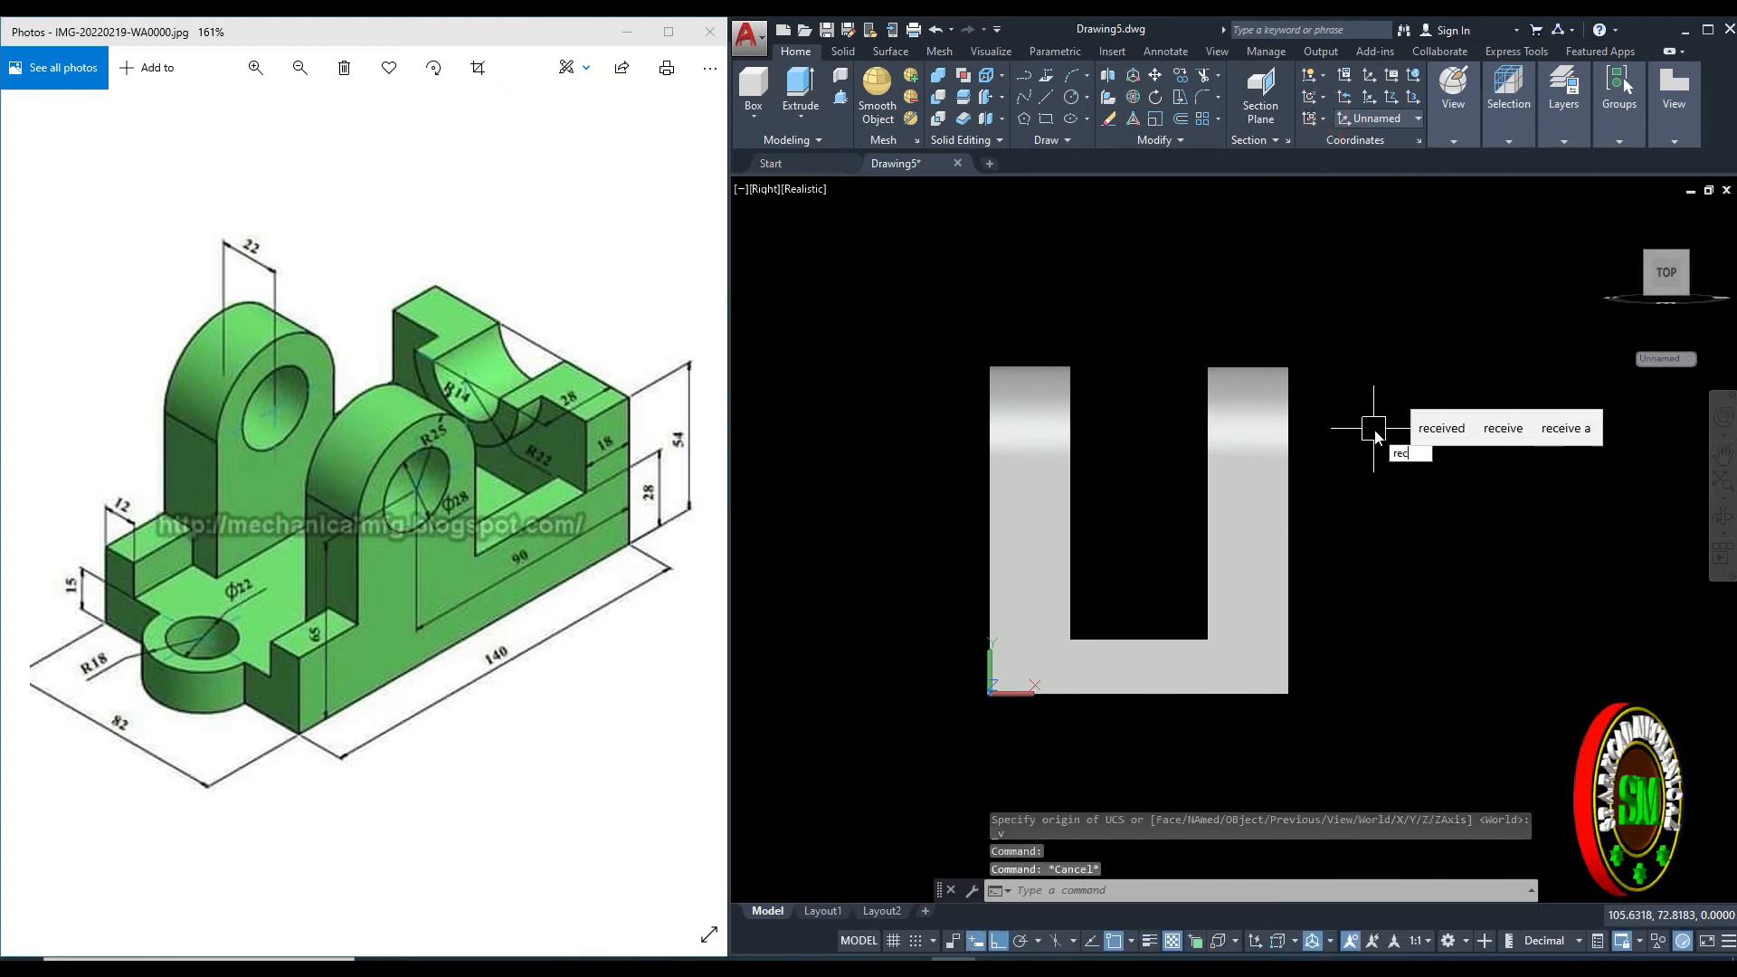
text(c)
key(Return)
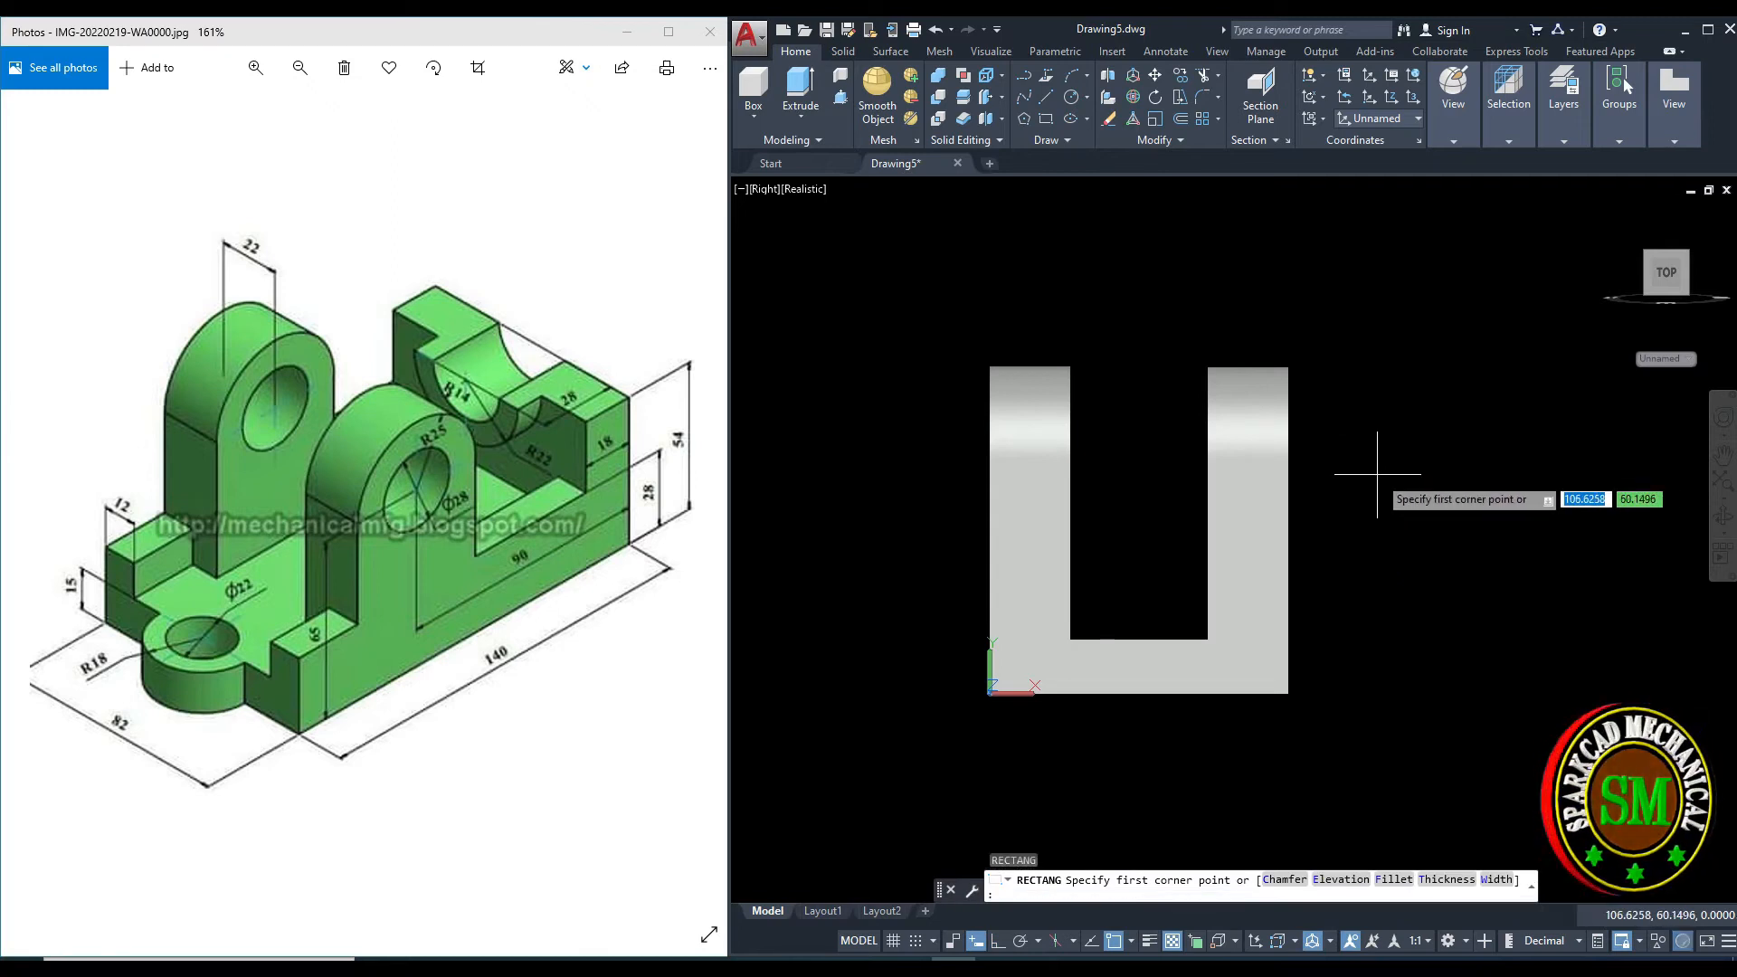
text(0,0)
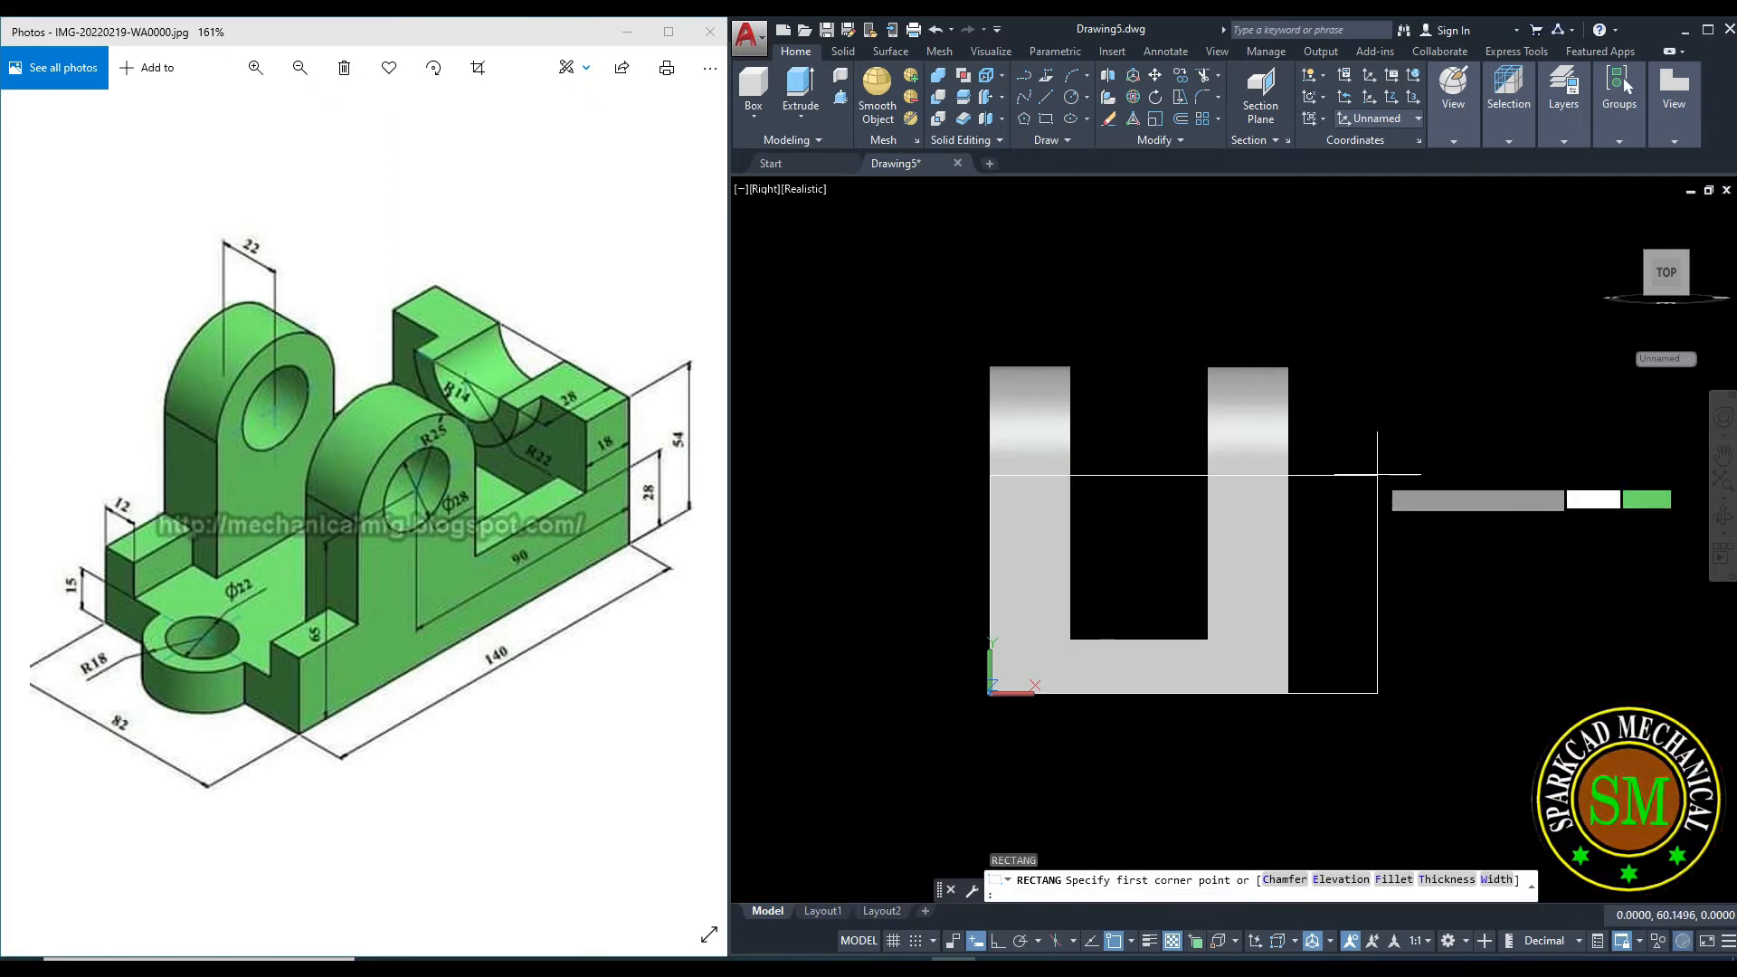
key(Return)
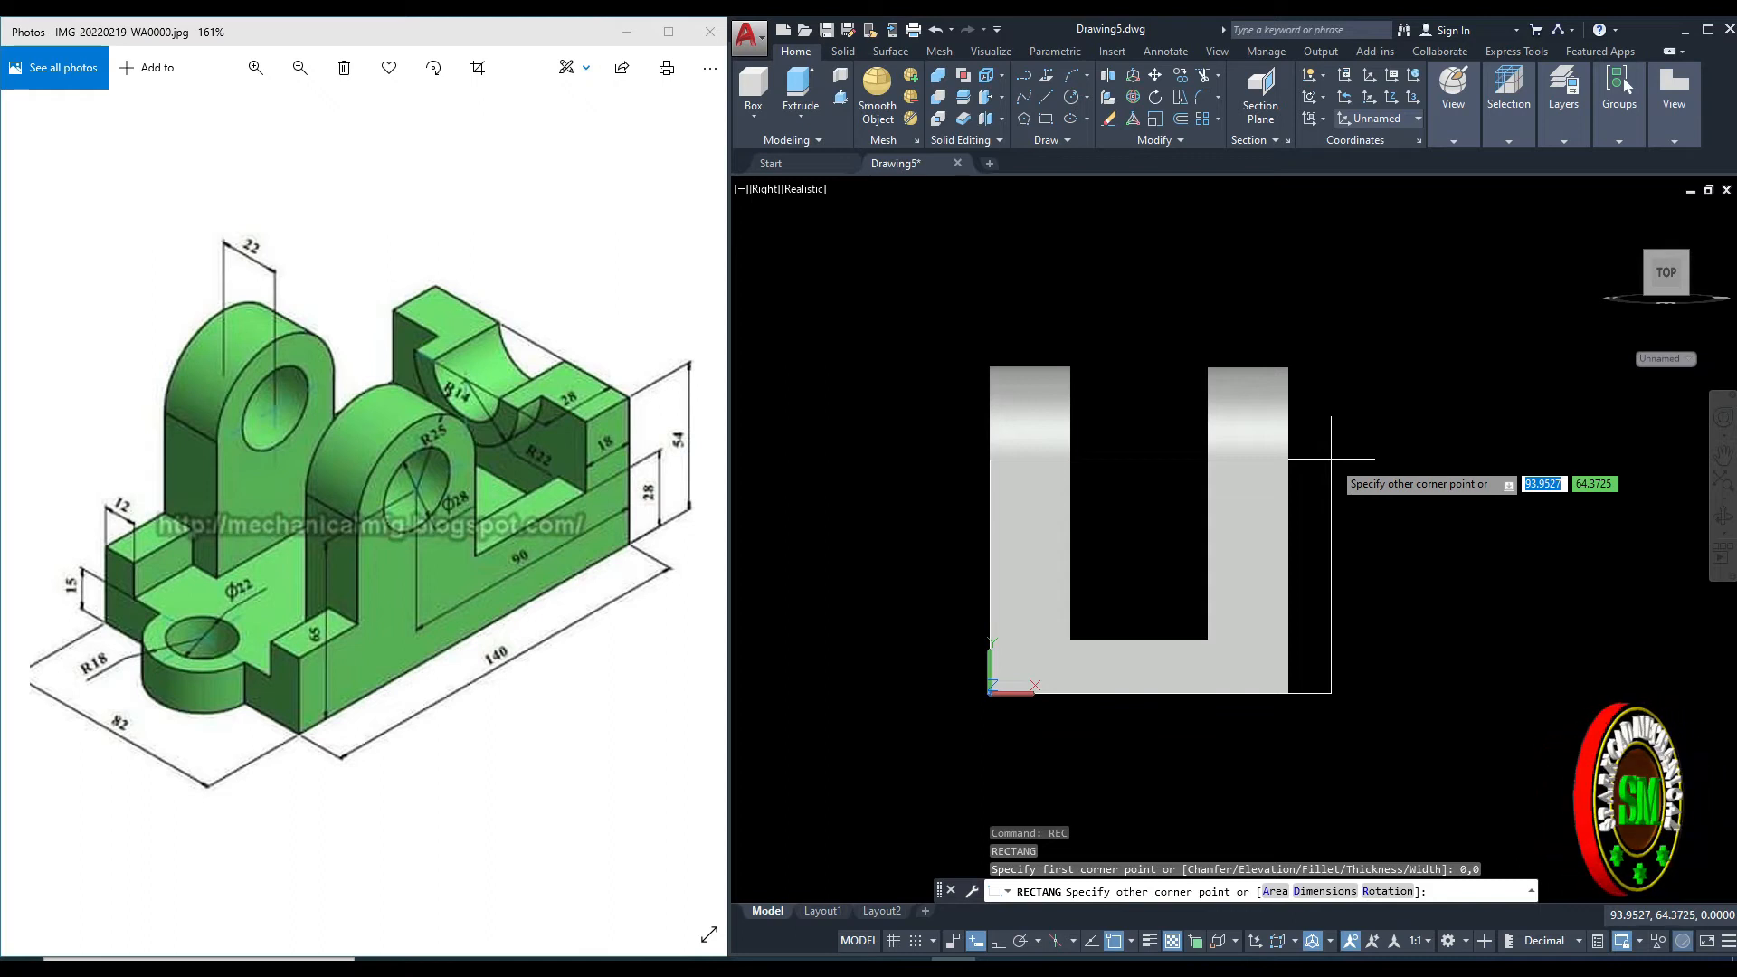
click(1324, 891)
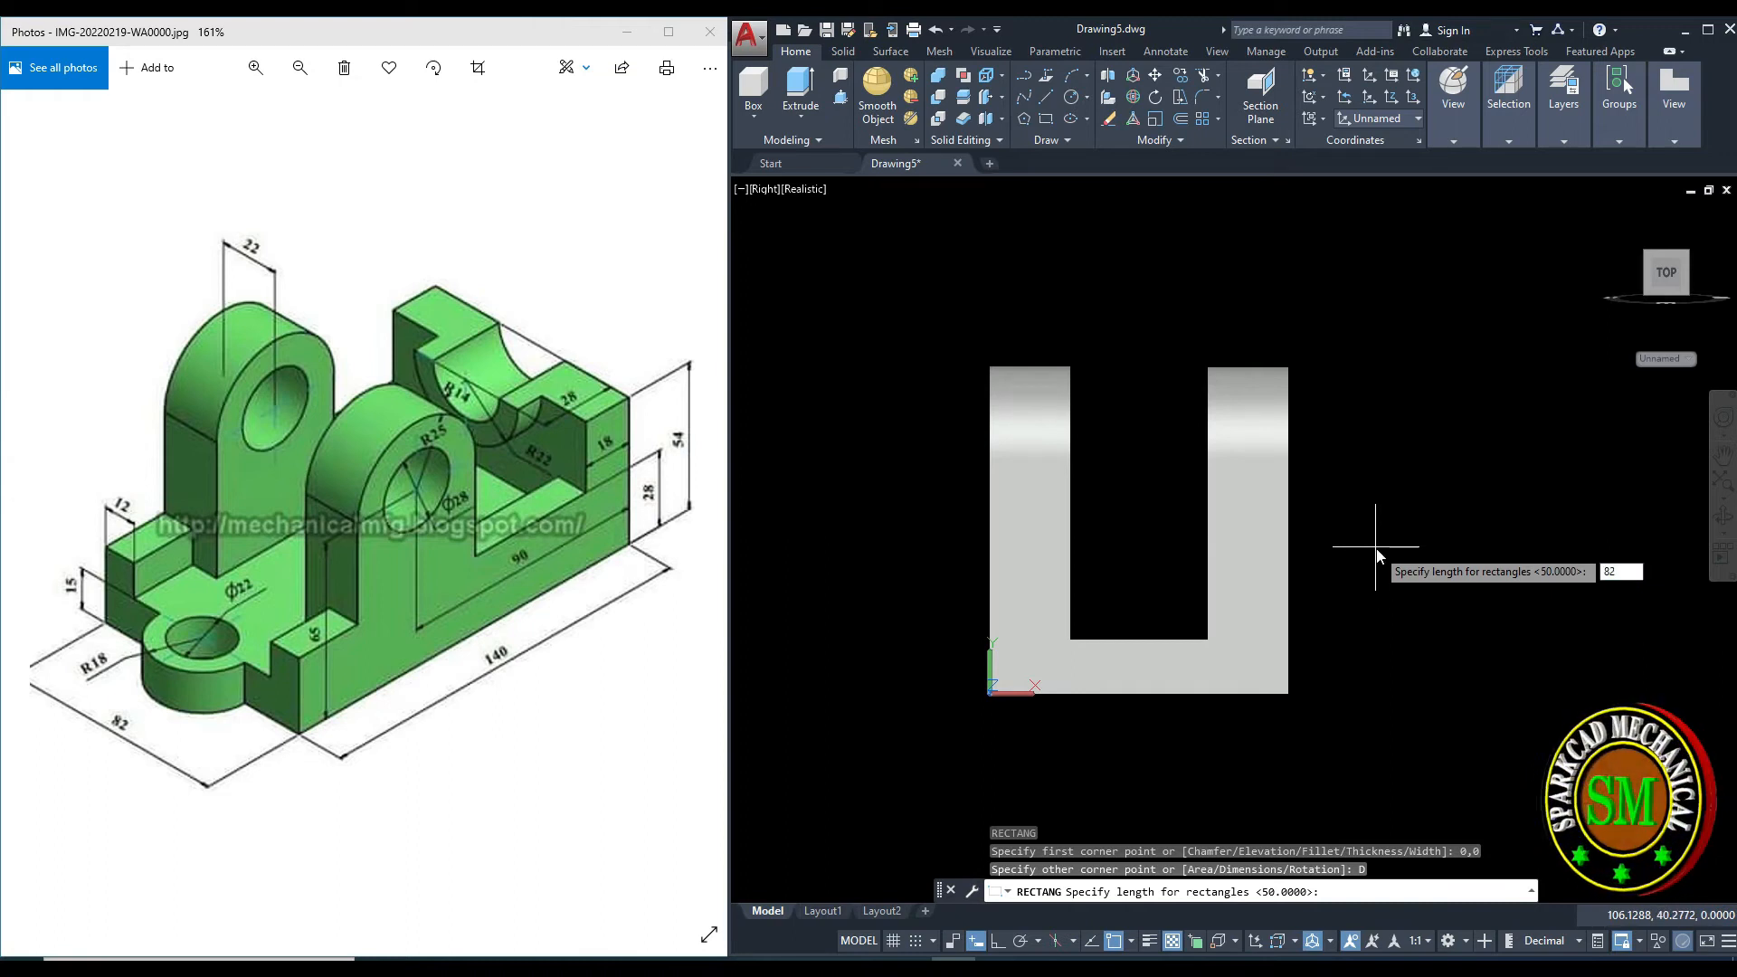
text(82)
key(Return)
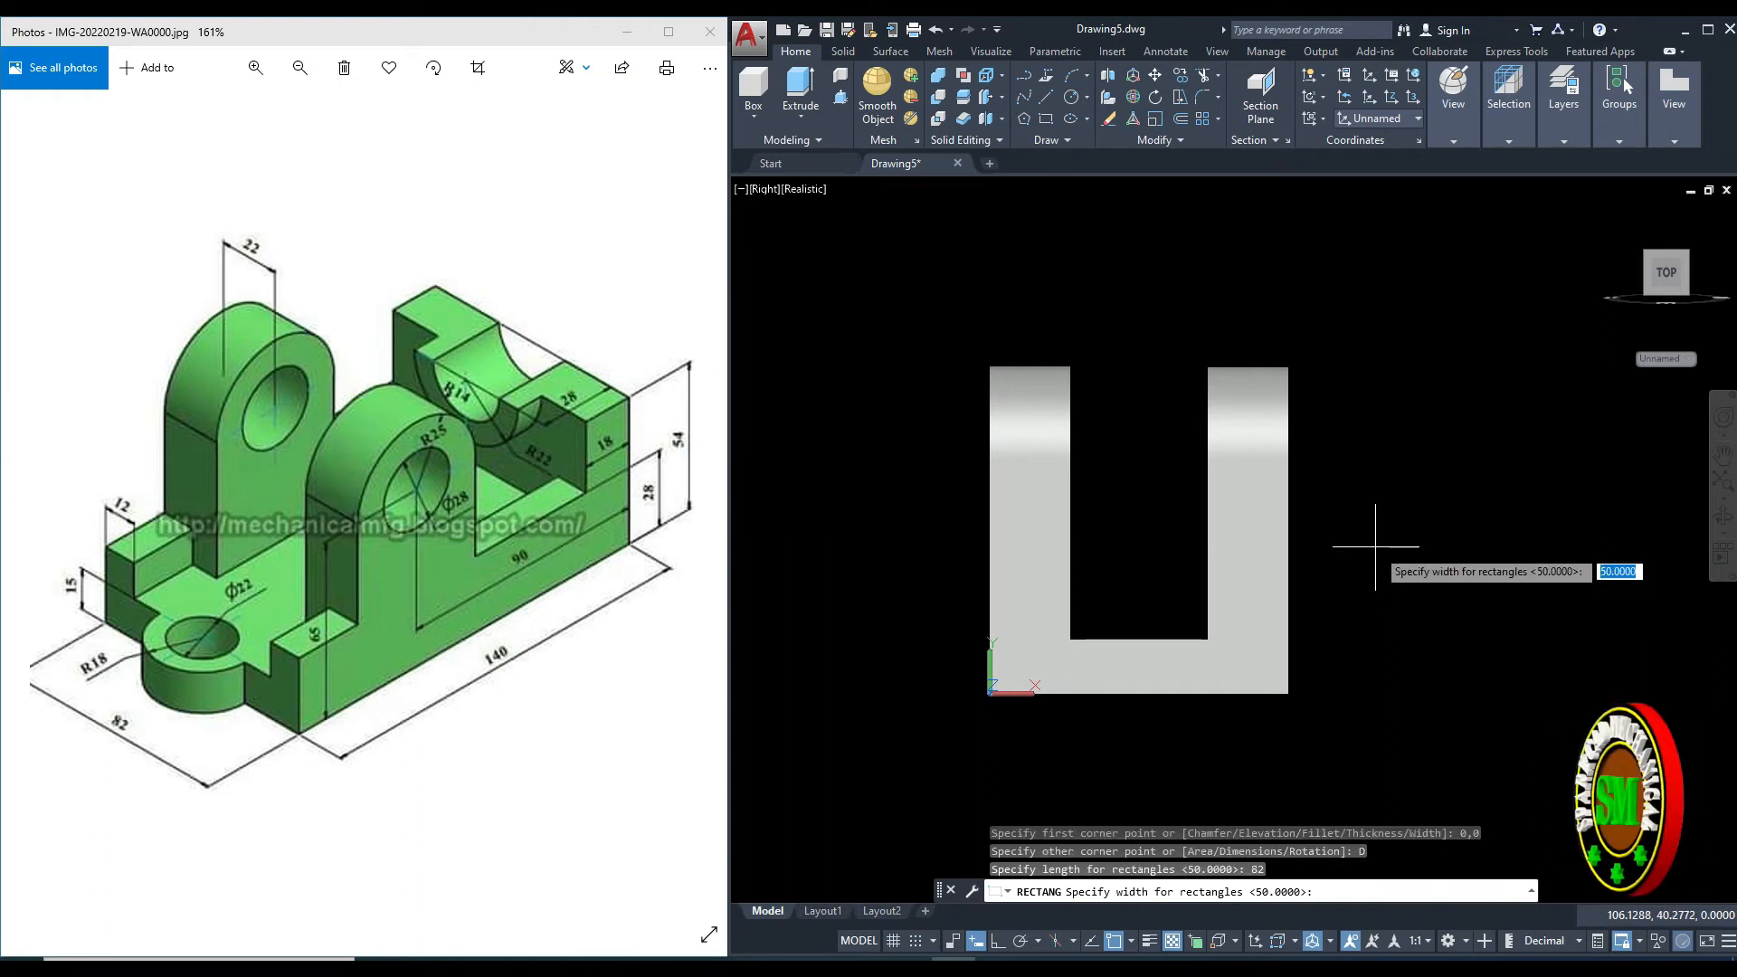
key(Return)
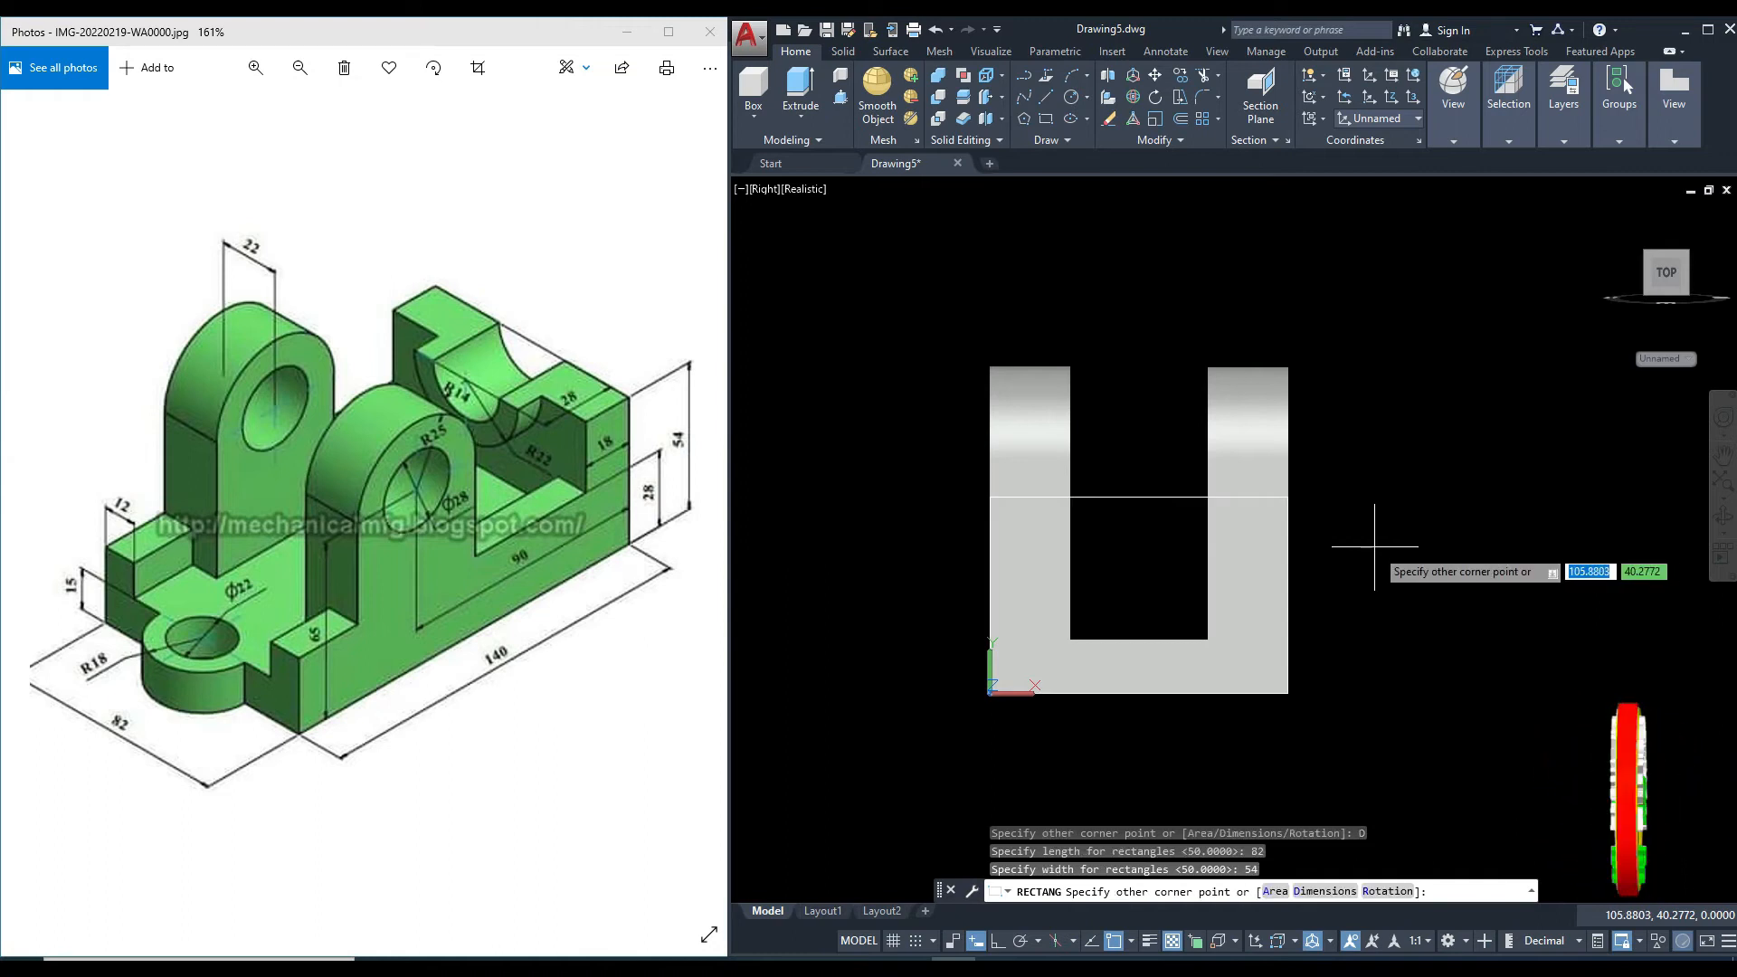
click(1406, 511)
middle_drag(1373, 551, 1383, 561)
key(Escape)
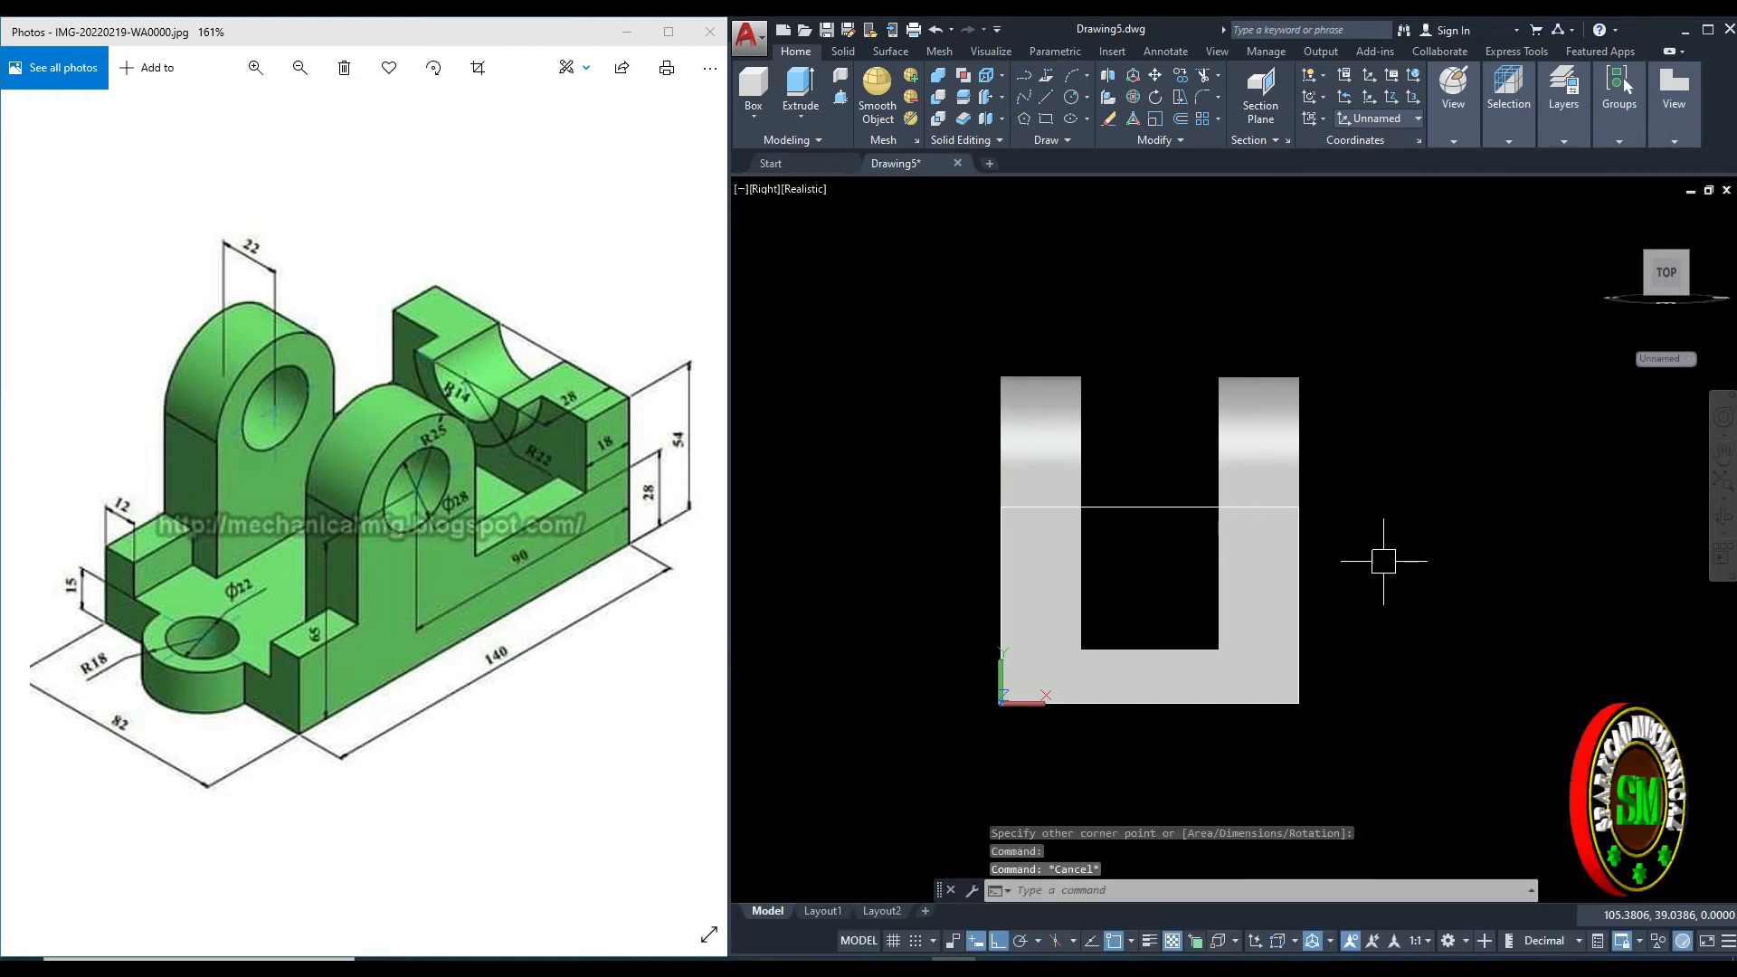
Draw a circle of radius 22 centred on the midpoint of the rectangle's upper edge.
text(c)
key(Return)
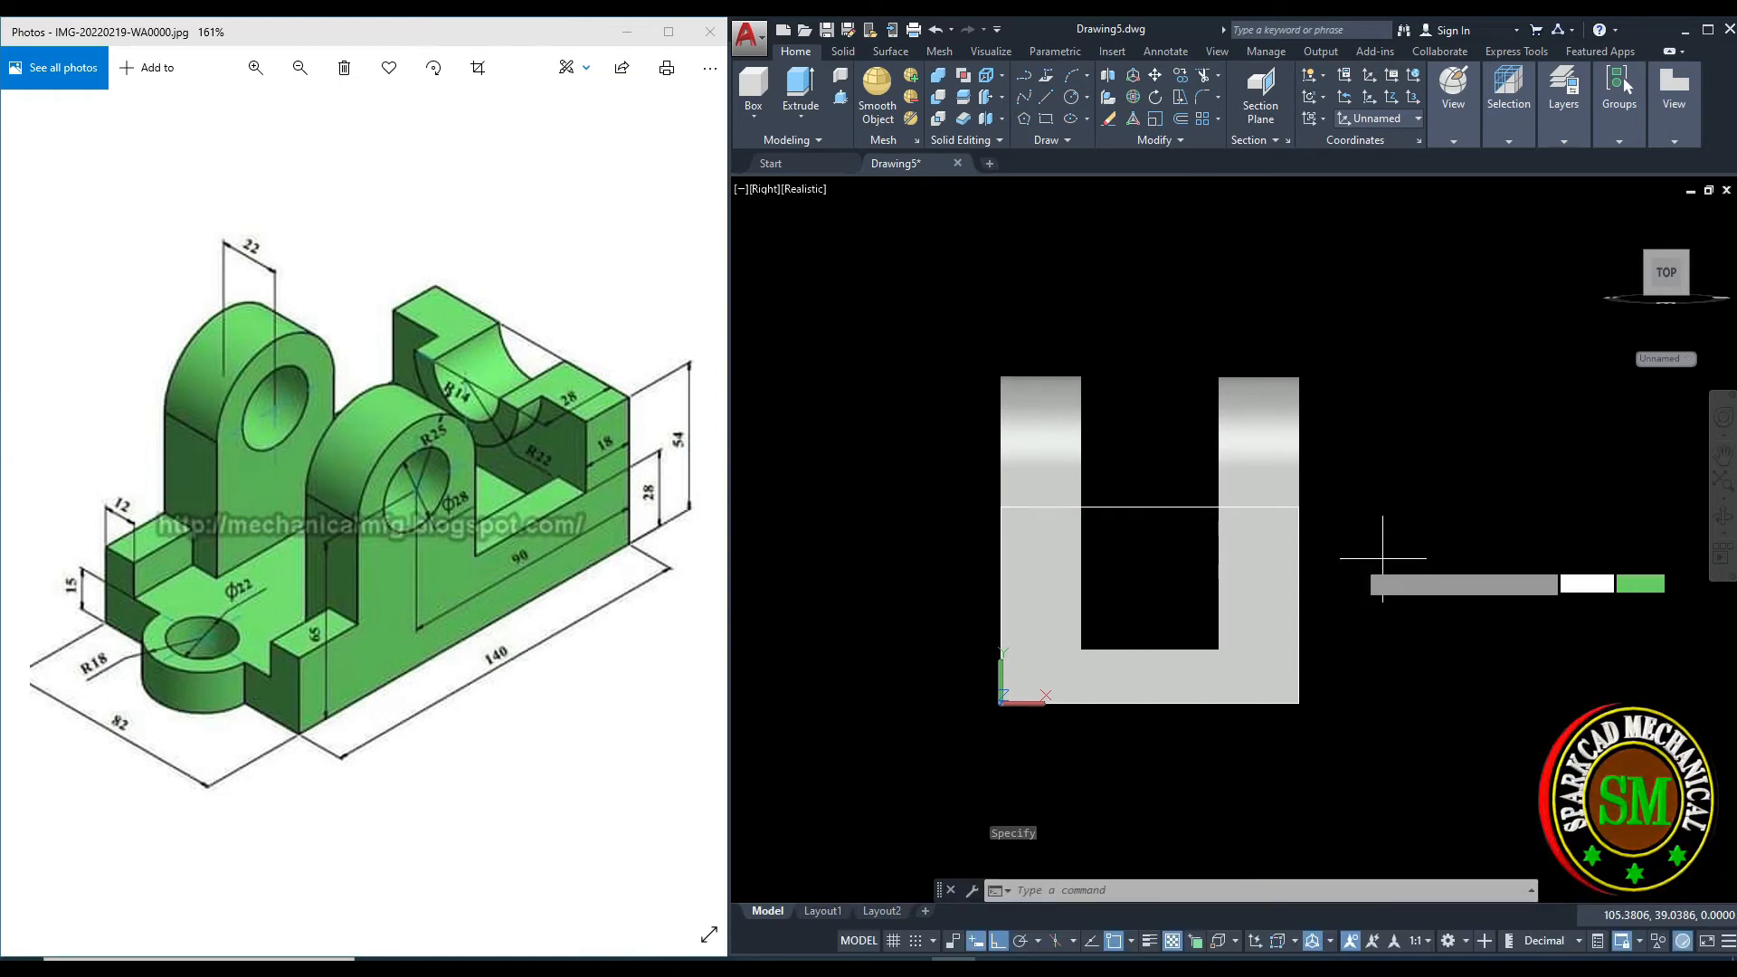
click(1149, 507)
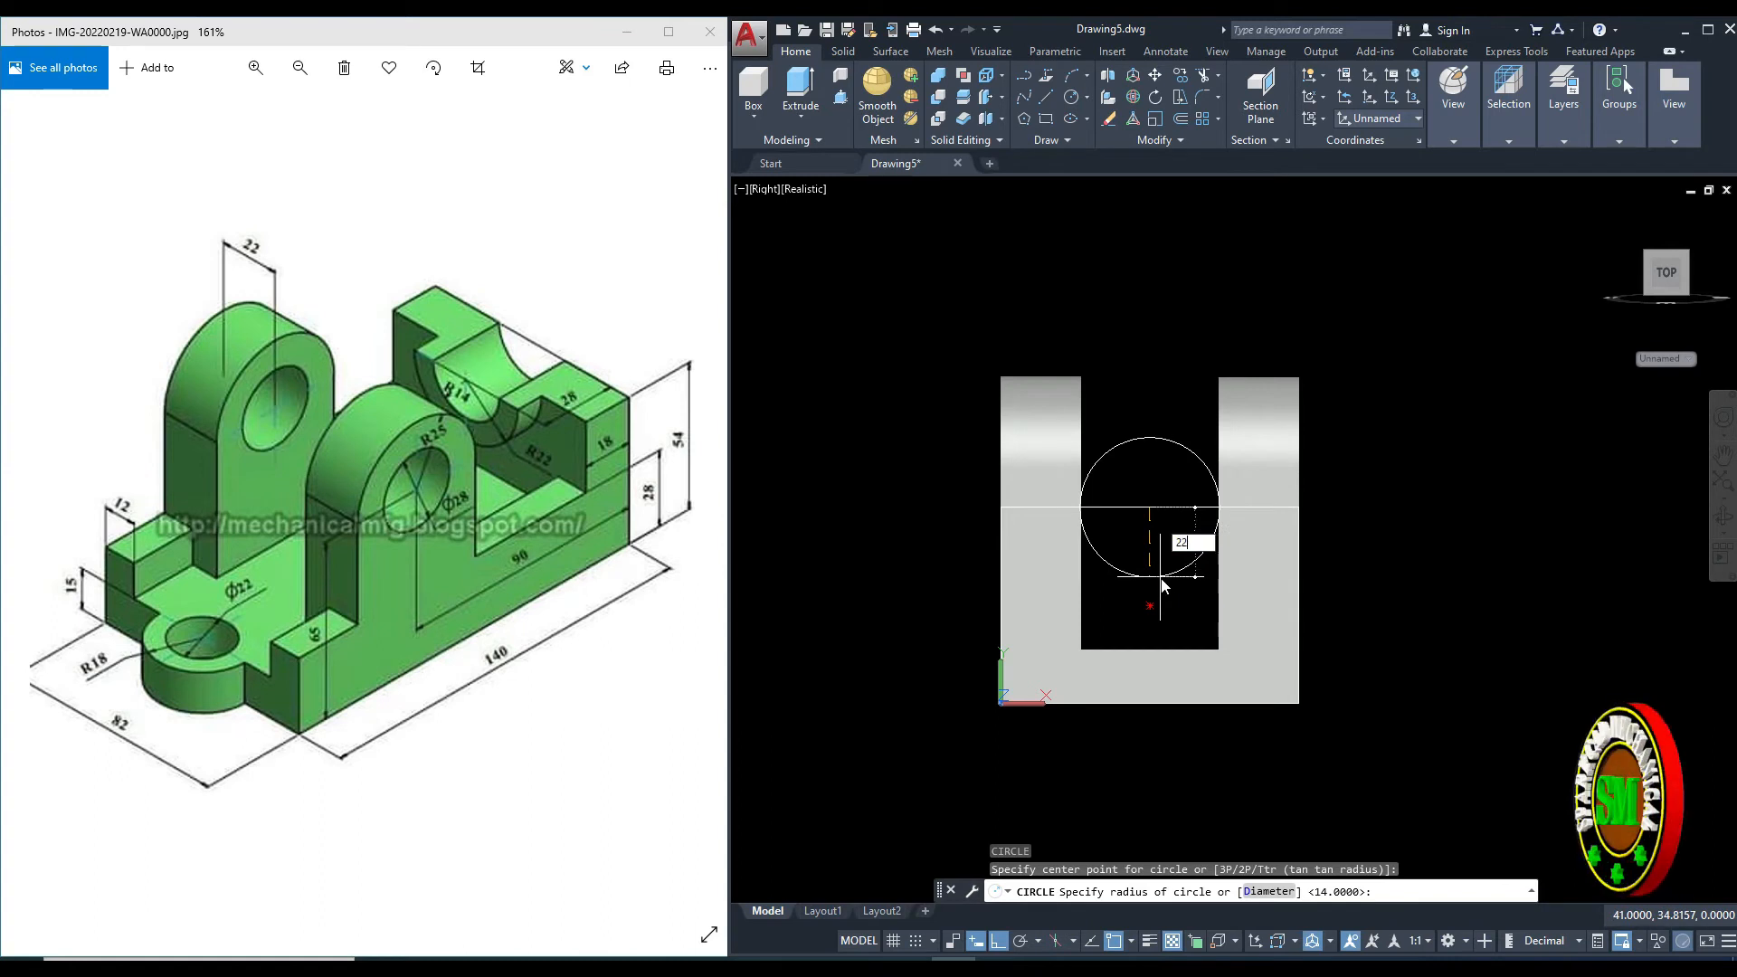
text(22)
key(Return)
middle_drag(1167, 579, 1143, 574)
key(Escape)
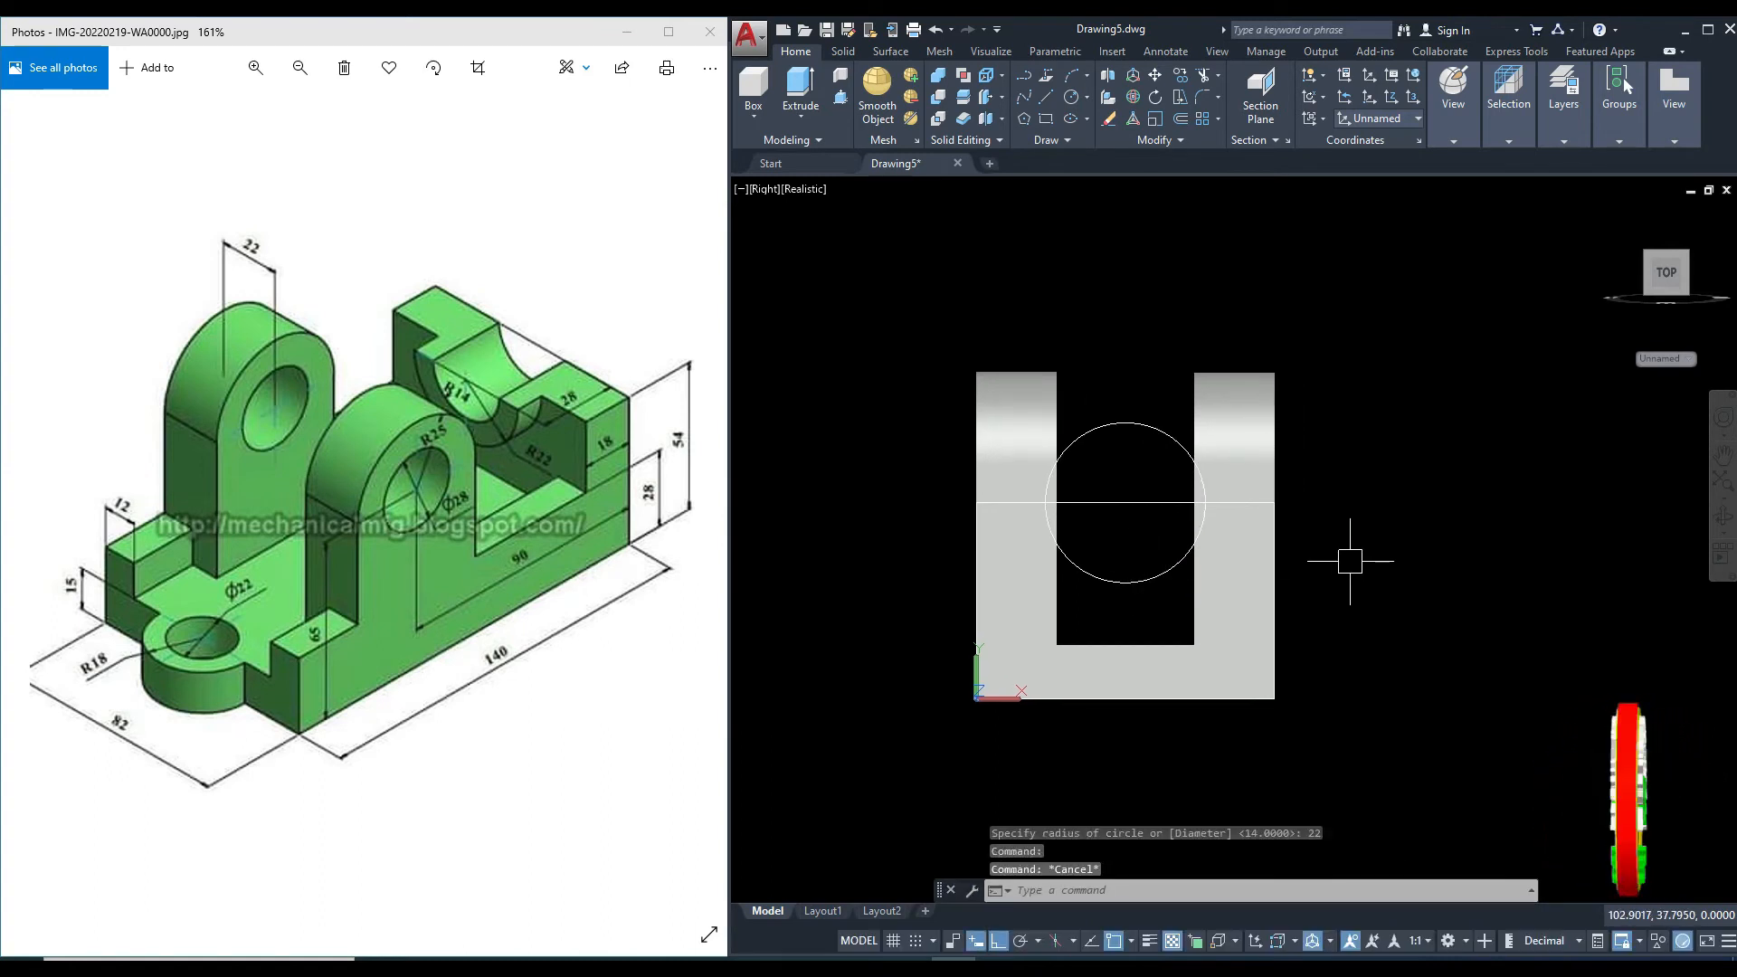
Trim the circle's upper half and the rectangle's edge inside it to leave a profile with a semicircular notch.
text(tr)
key(Return)
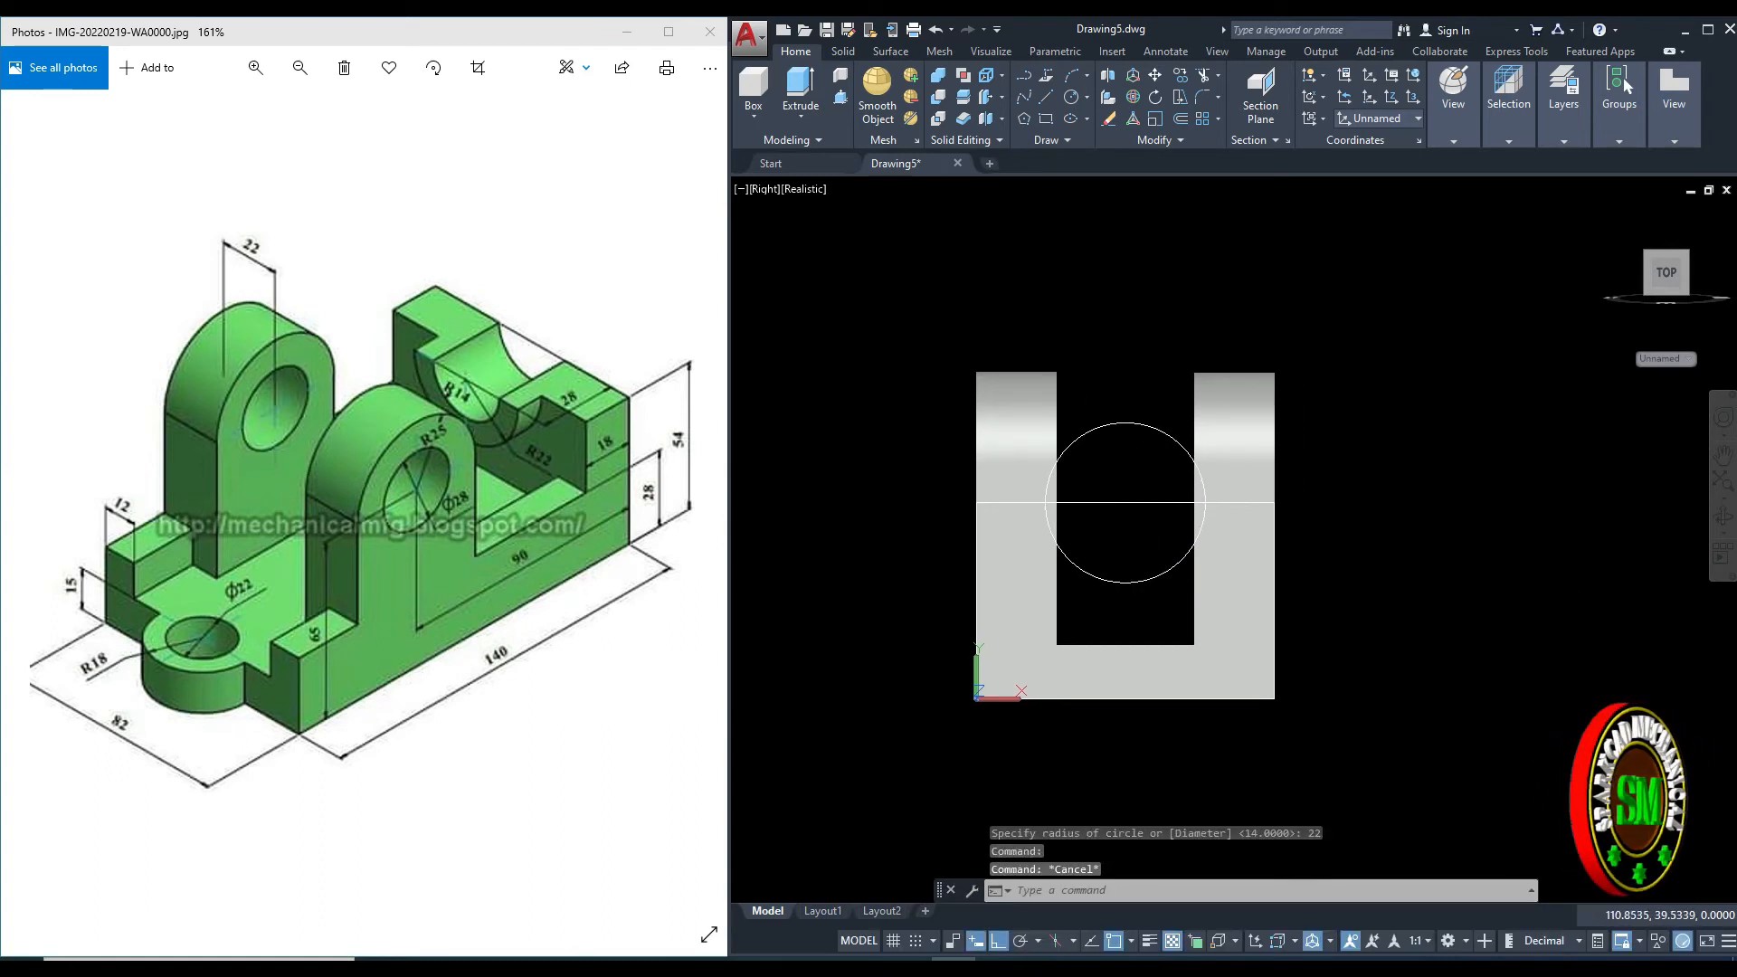
click(1136, 426)
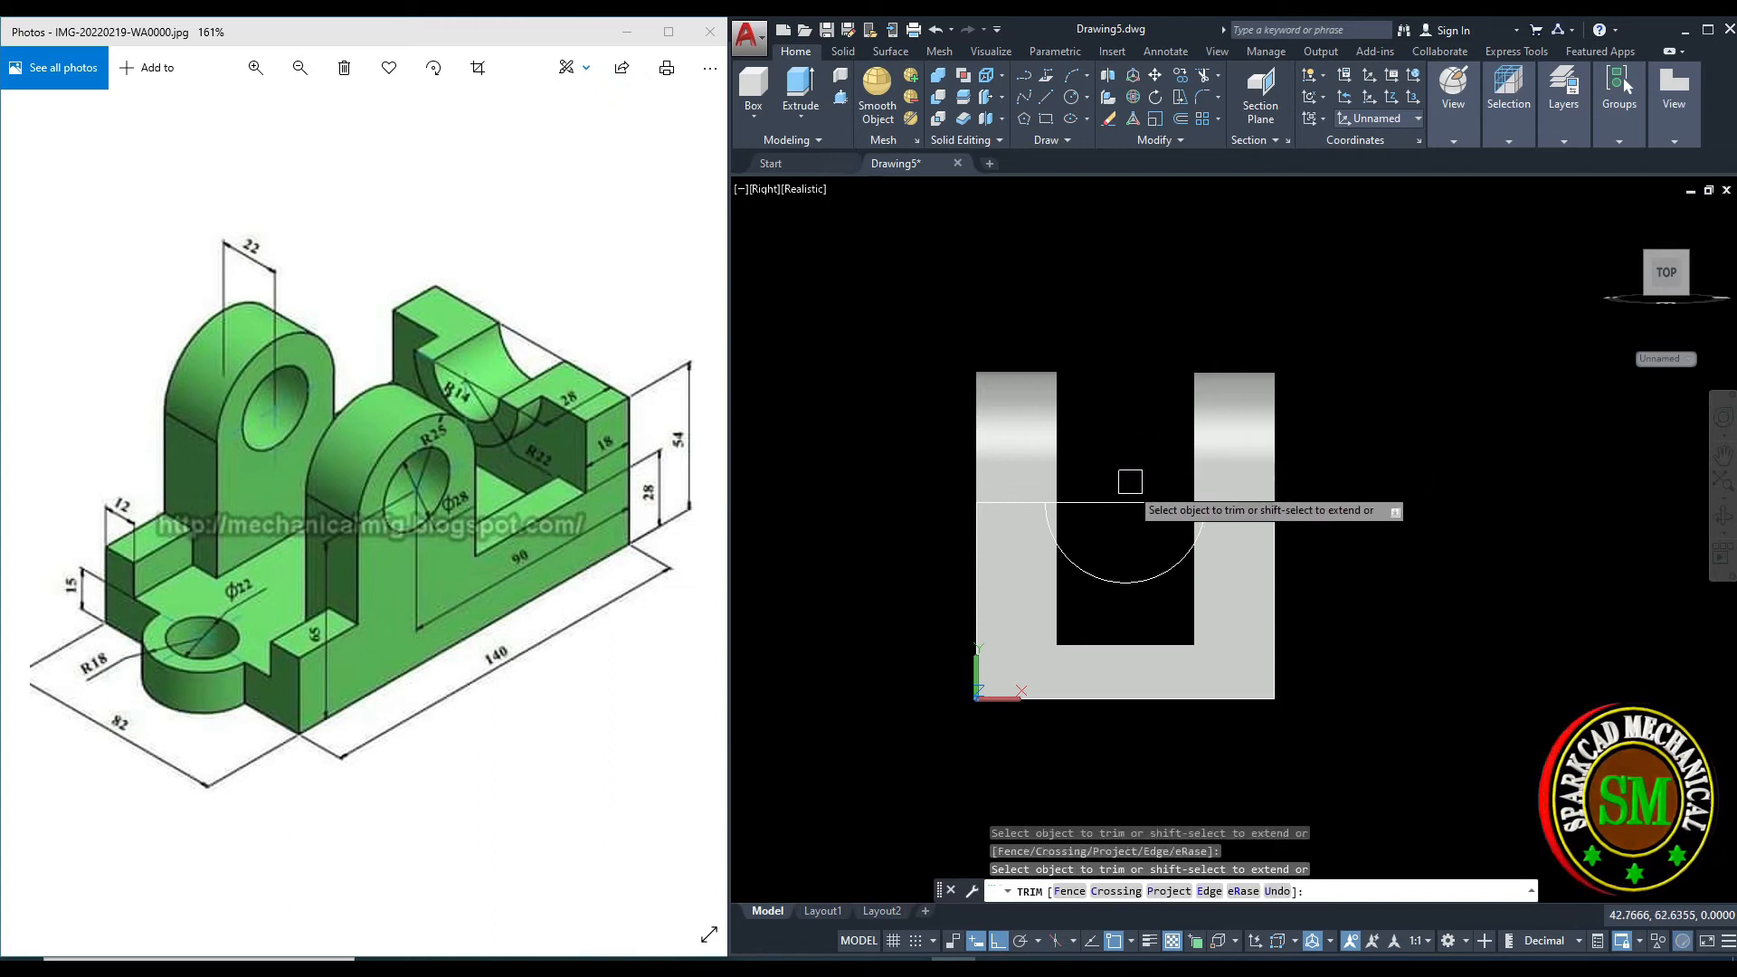
key(Escape)
mouse_move(1385, 532)
middle_down()
mouse_move(1362, 524)
mouse_move(1372, 535)
middle_up()
key(Escape)
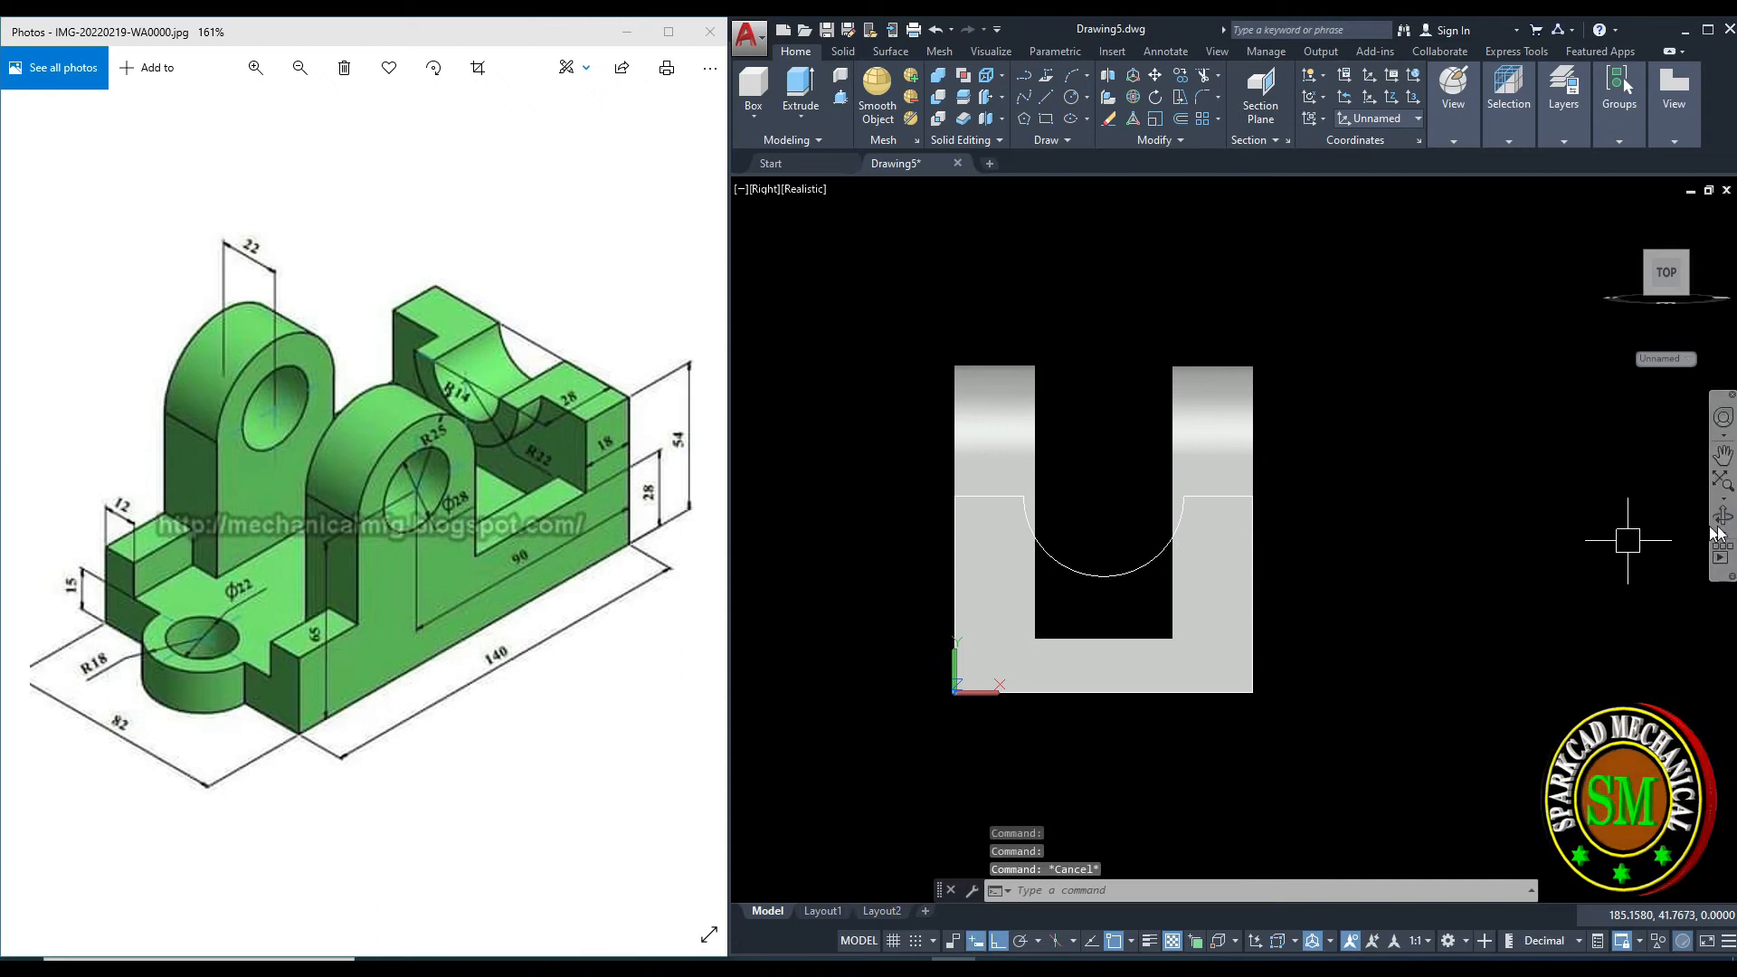
Convert the semicircular arc and the trimmed rectangle outline into a single region.
text(3dforbit)
key(Return)
drag(1176, 561, 1396, 591)
key(Escape)
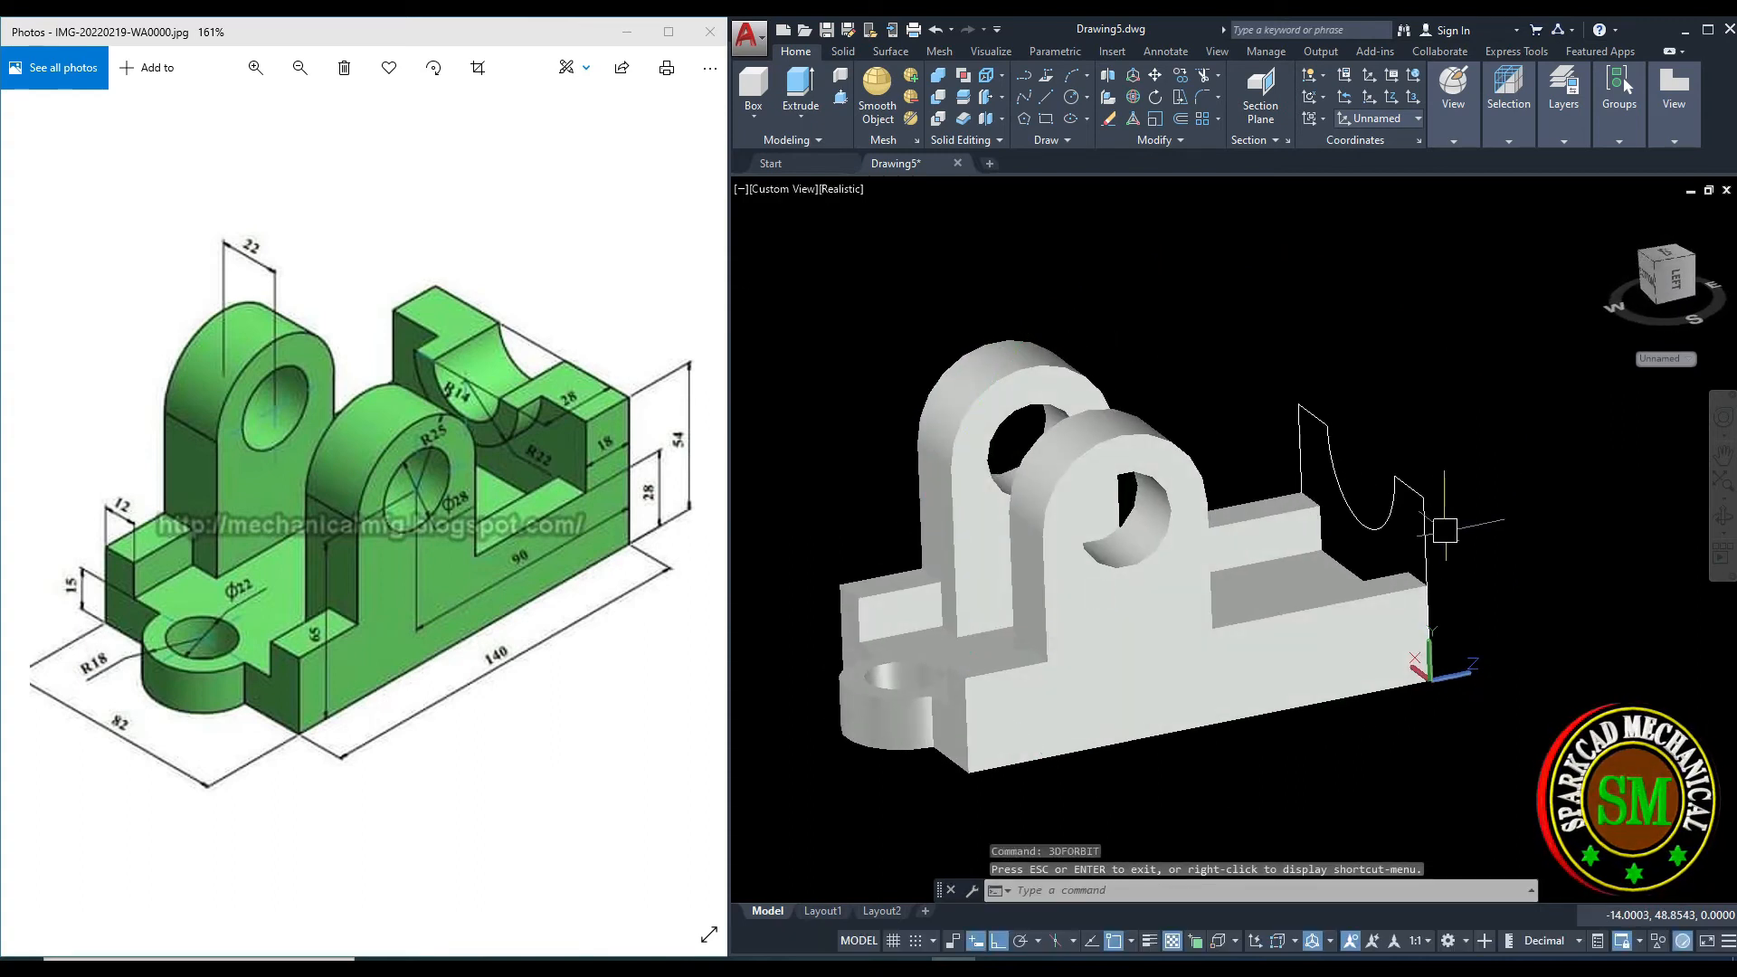
text(reg)
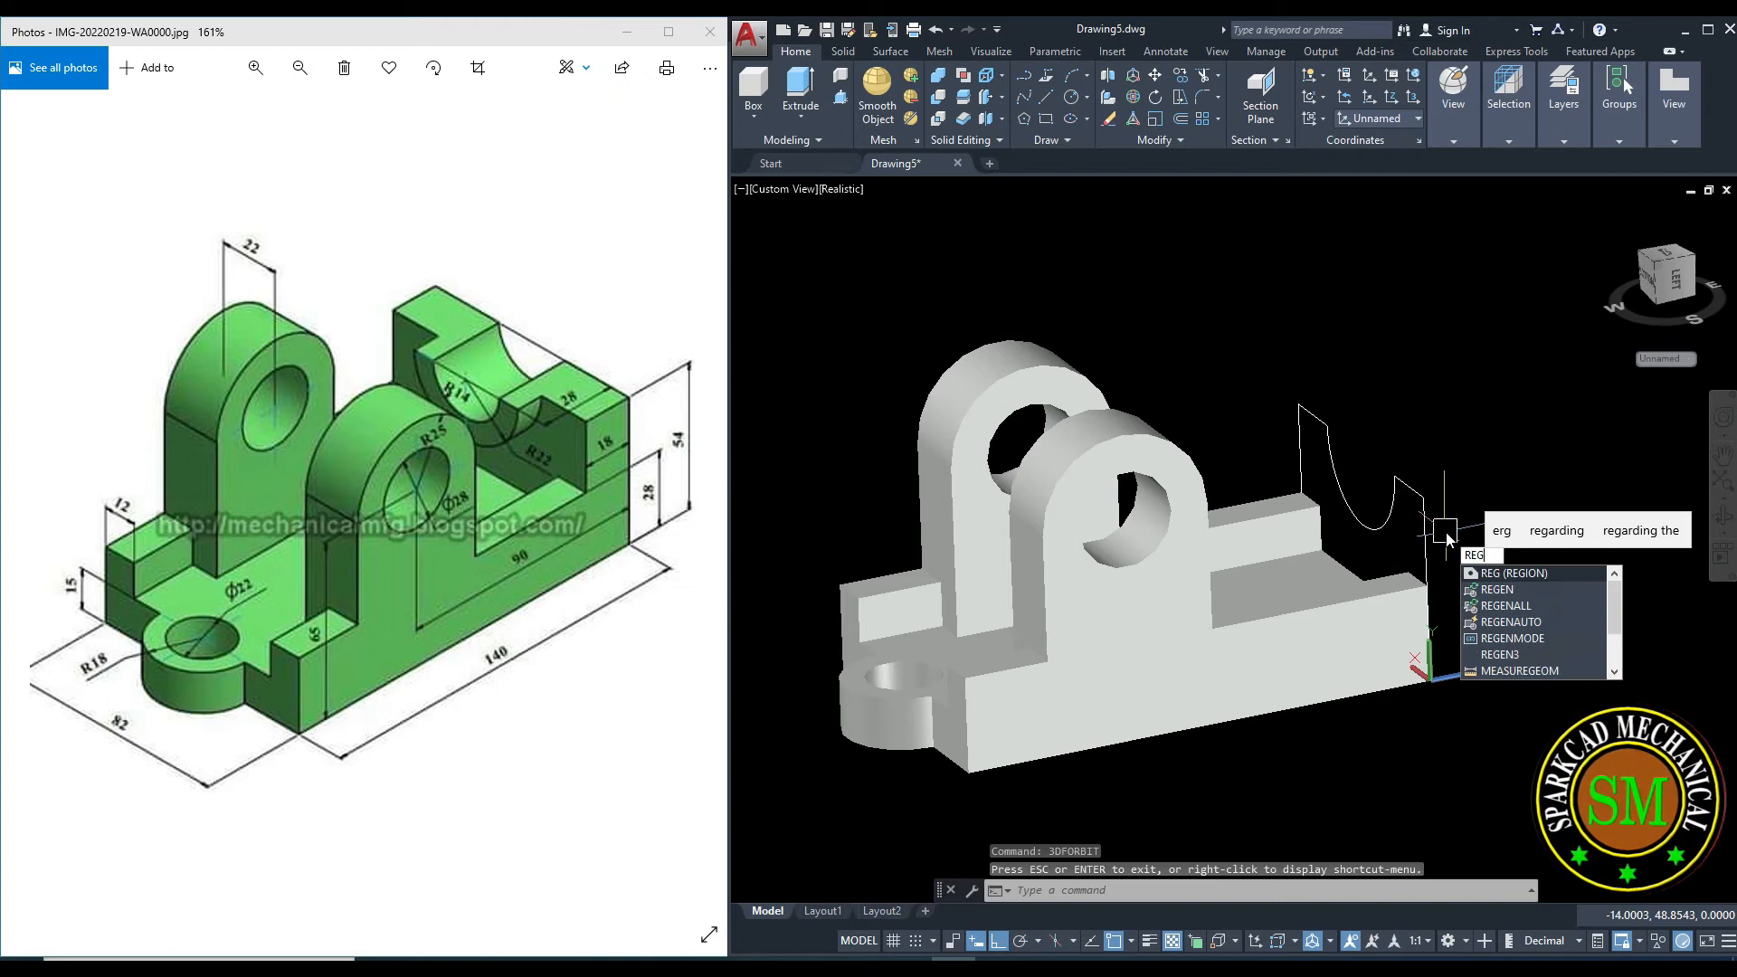
key(Return)
click(1398, 514)
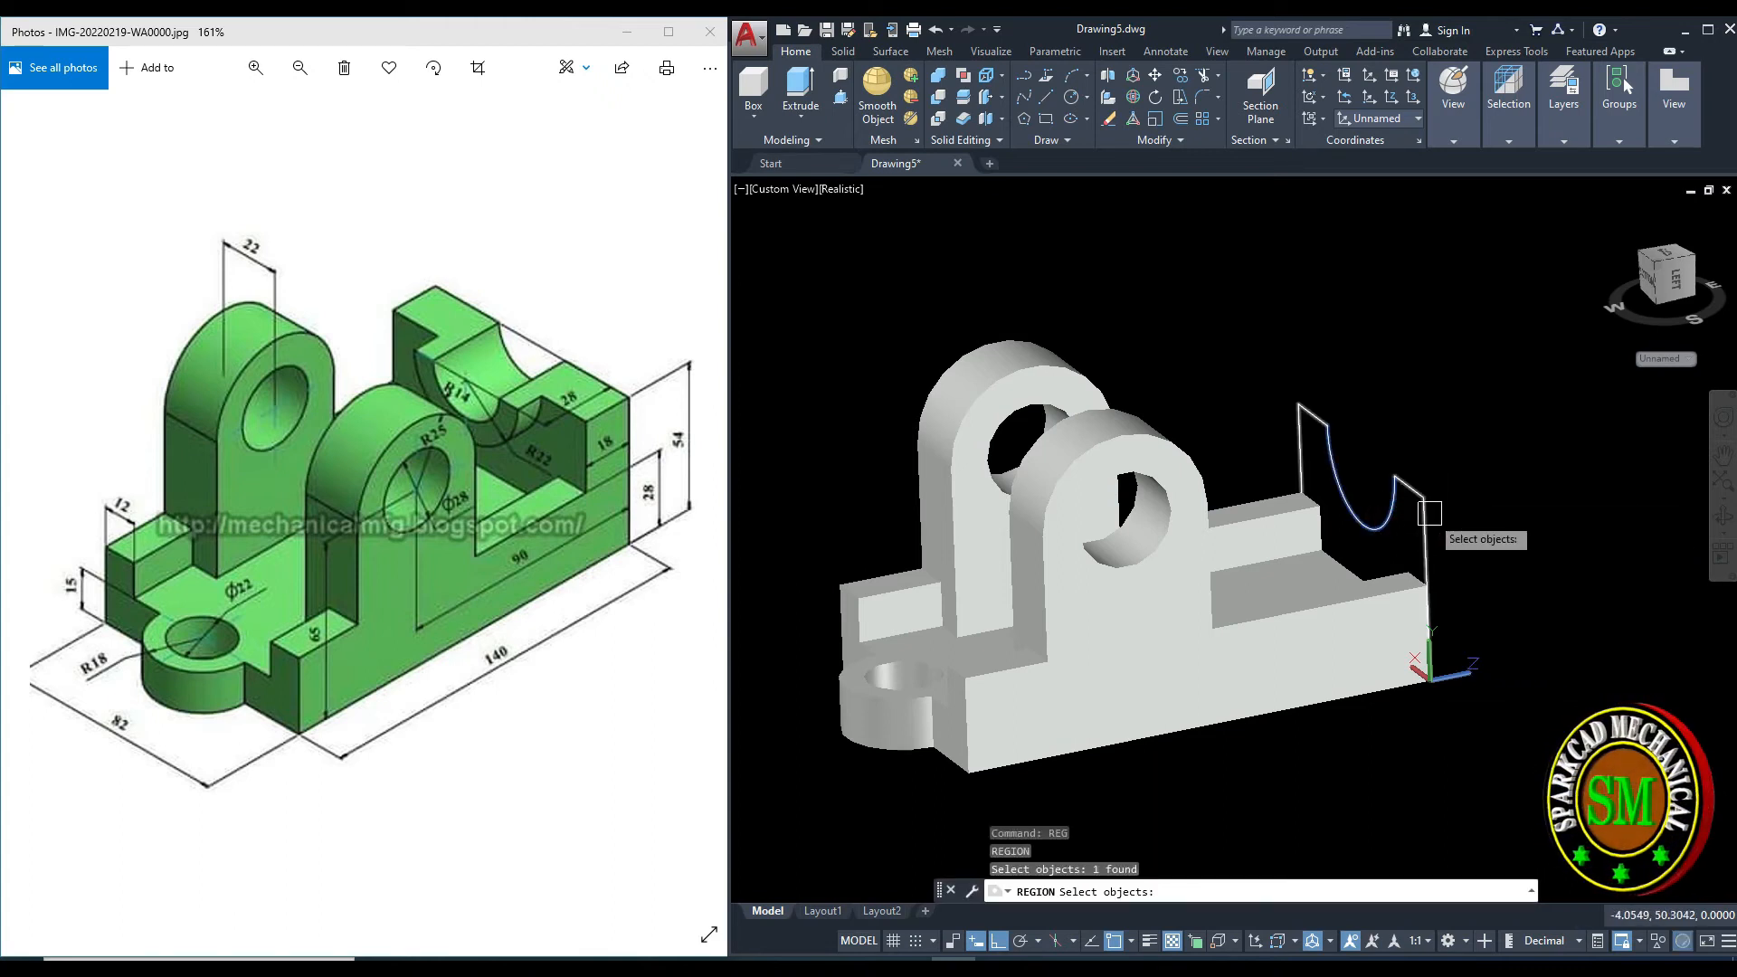
click(1426, 505)
key(Return)
mouse_move(1466, 501)
middle_down()
mouse_move(1420, 505)
mouse_move(1457, 496)
middle_up()
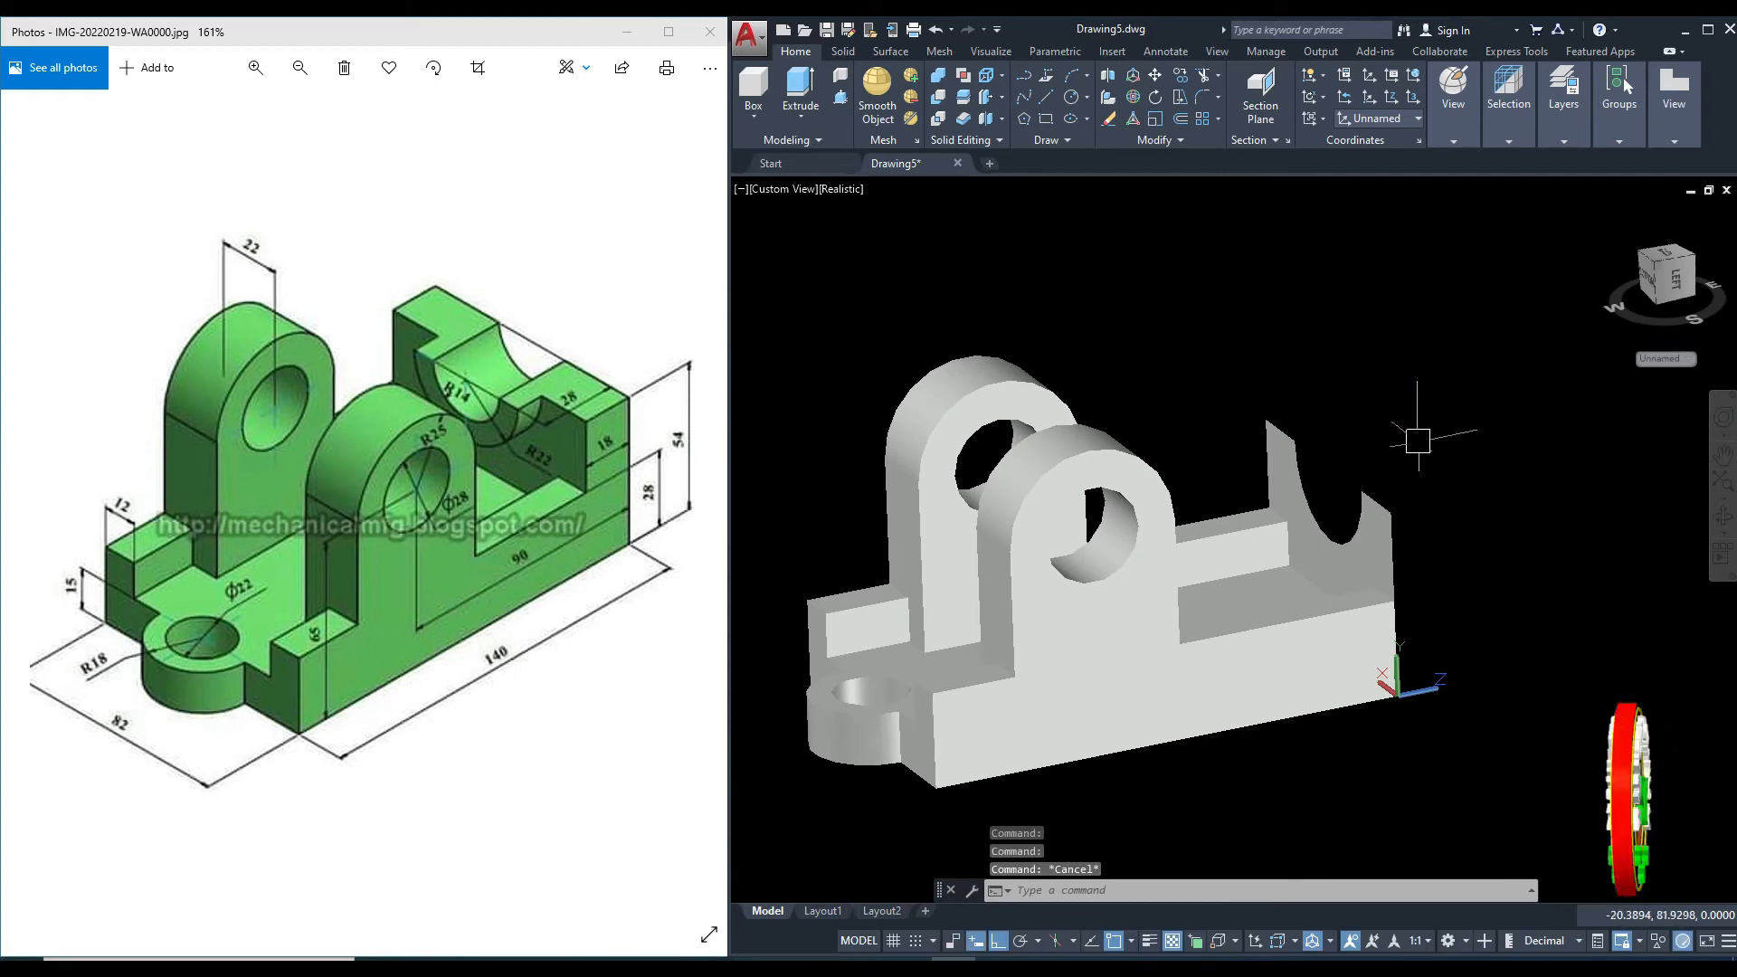
Extrude the notched end-wall region 18 along the base.
text(t)
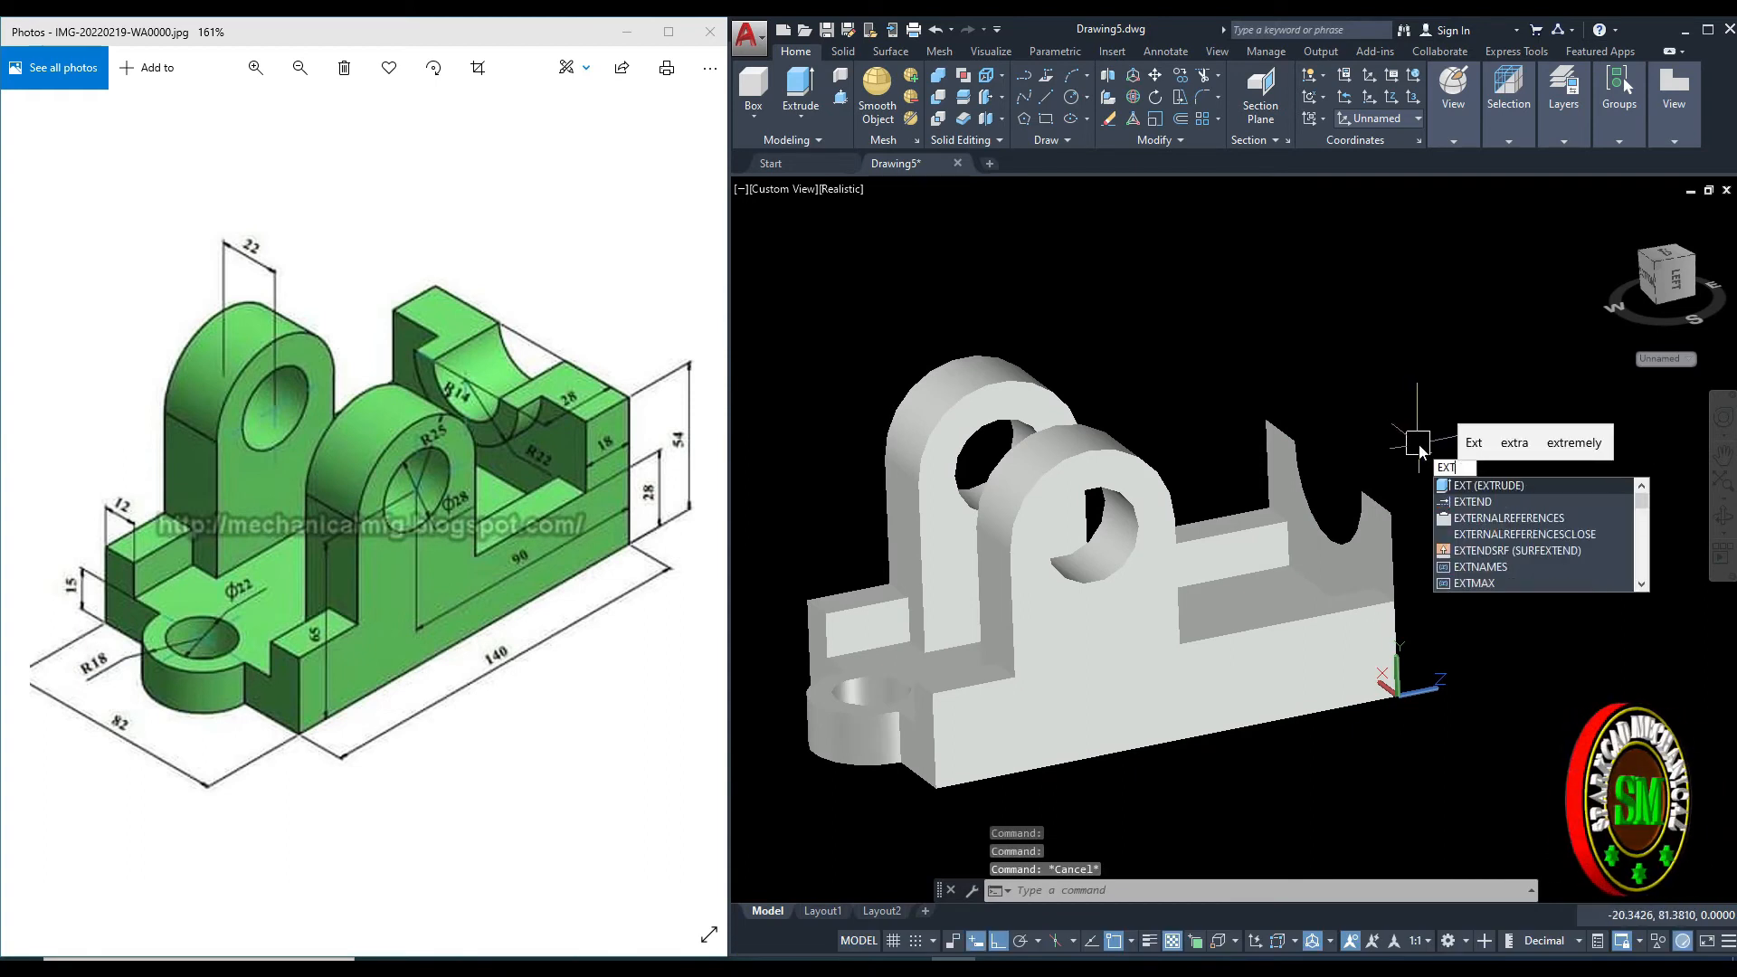
key(Return)
click(1383, 523)
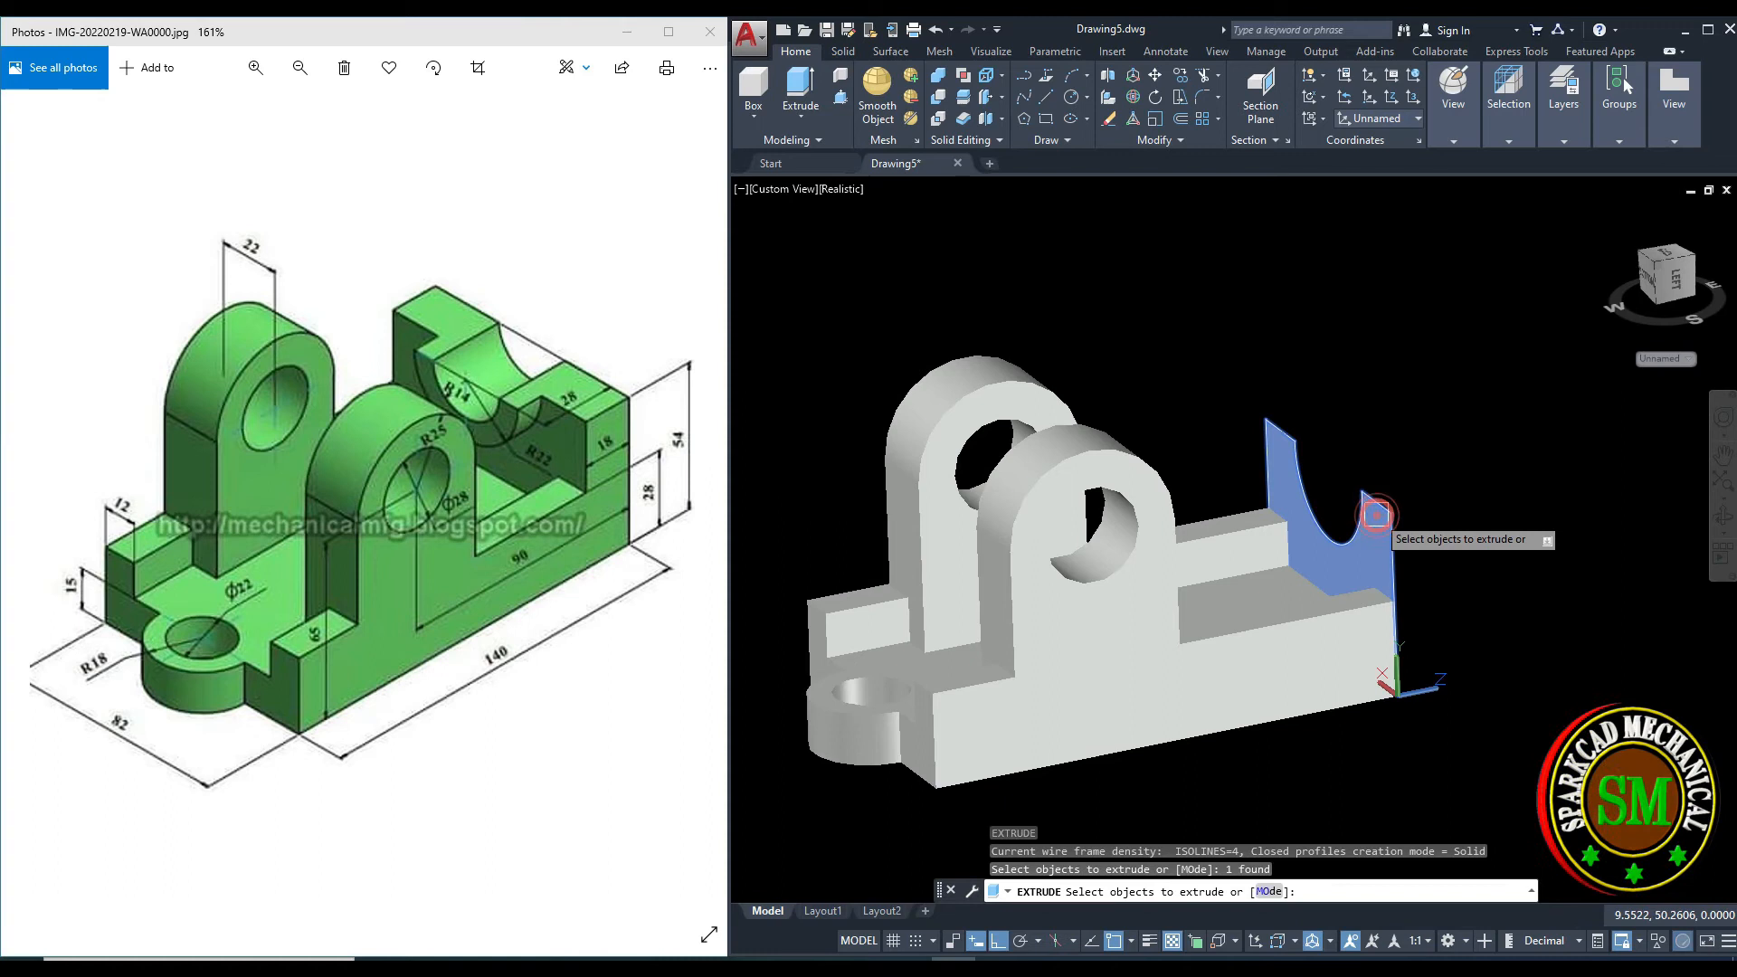
key(Return)
text(18)
key(Return)
middle_drag(1230, 545, 1198, 528)
key(Escape)
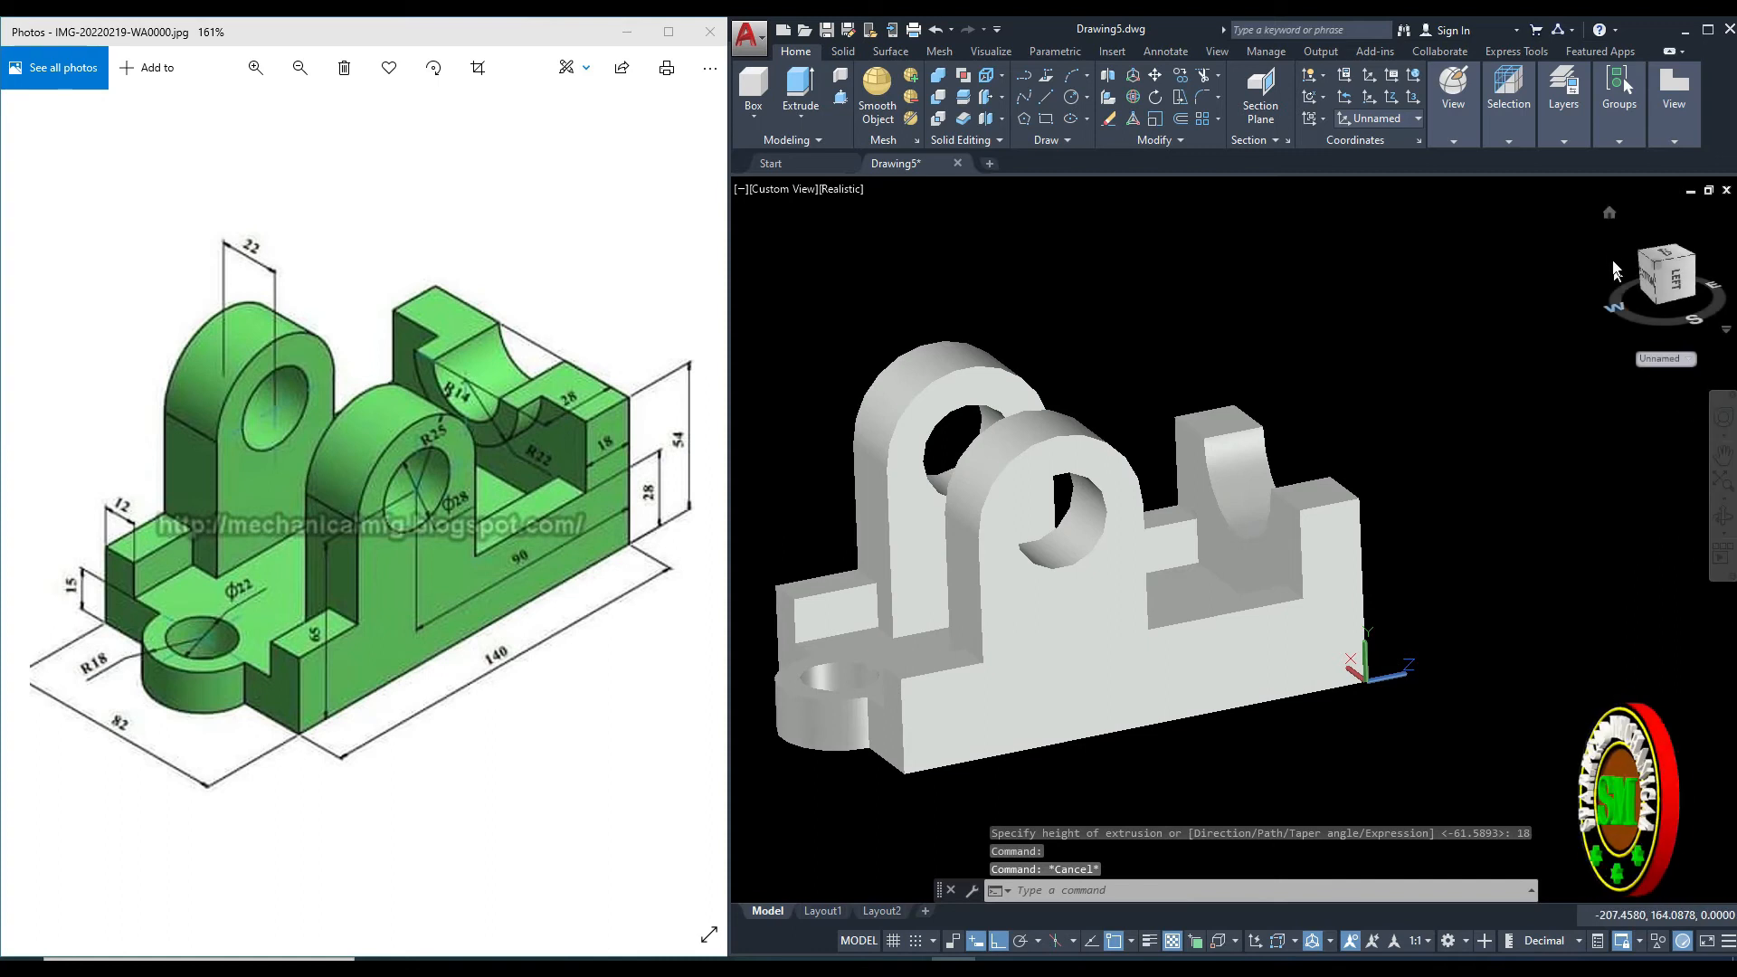
Draw a circle of radius 22 at the centre of the end wall's notch on its outer face.
click(1611, 216)
right_click(1639, 262)
click(1638, 294)
middle_drag(1396, 469, 1301, 467)
key(Escape)
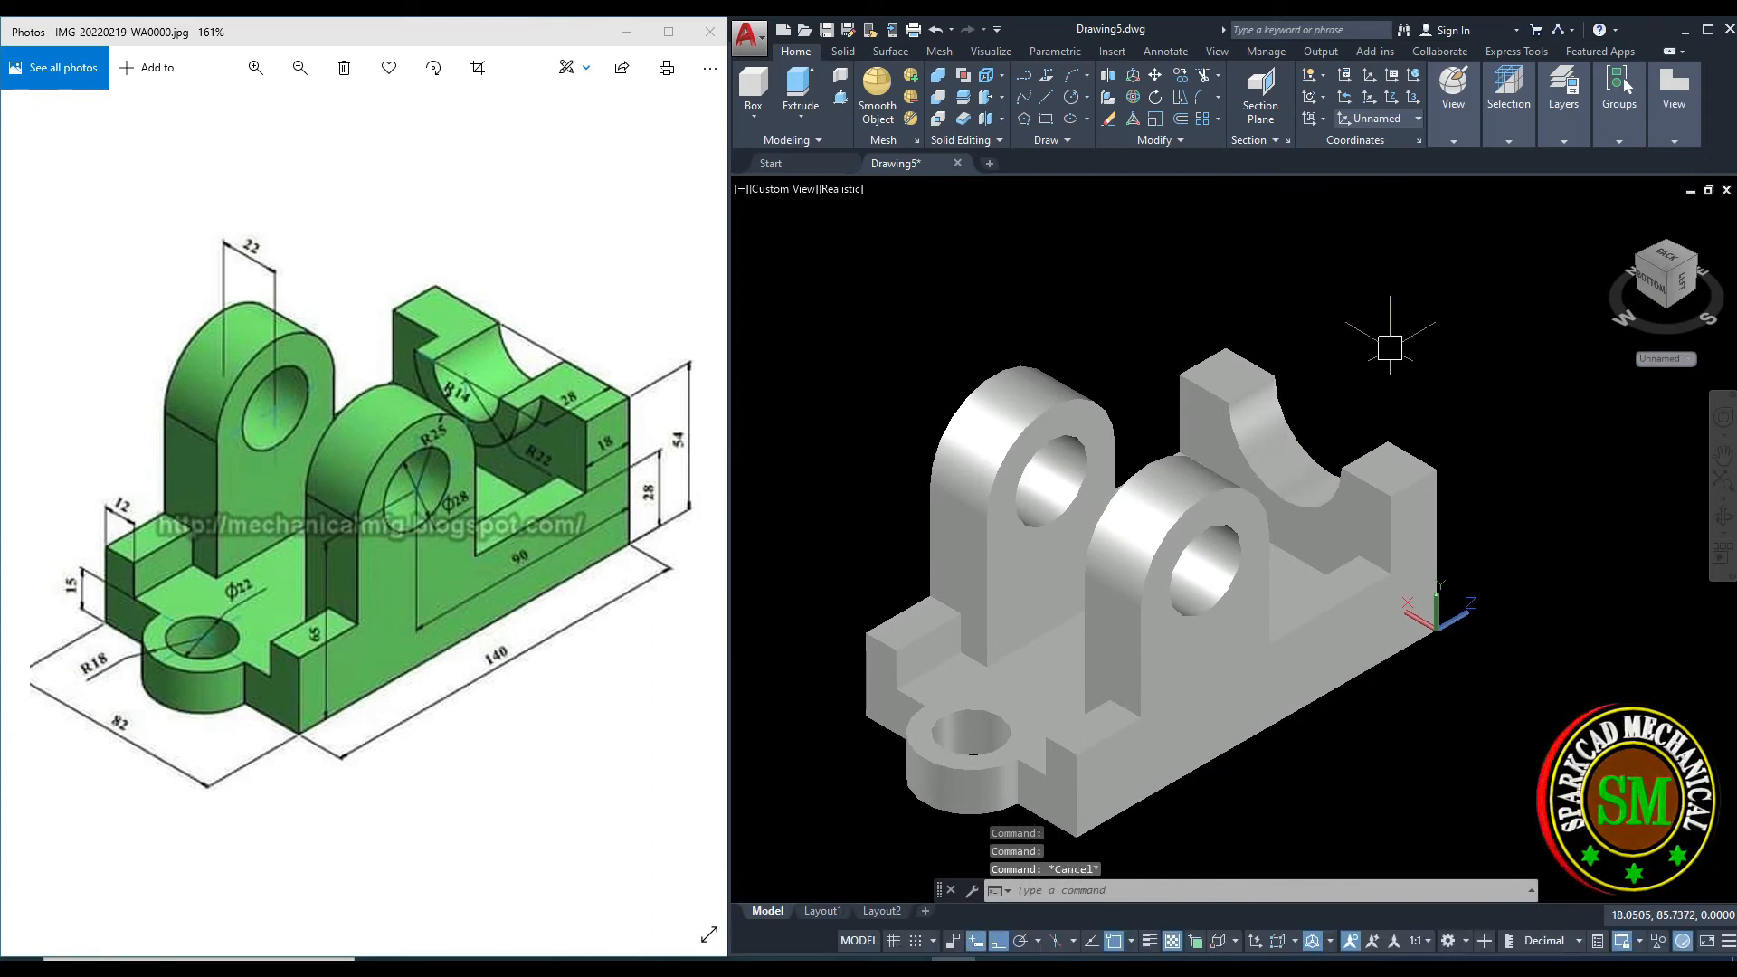
key(Return)
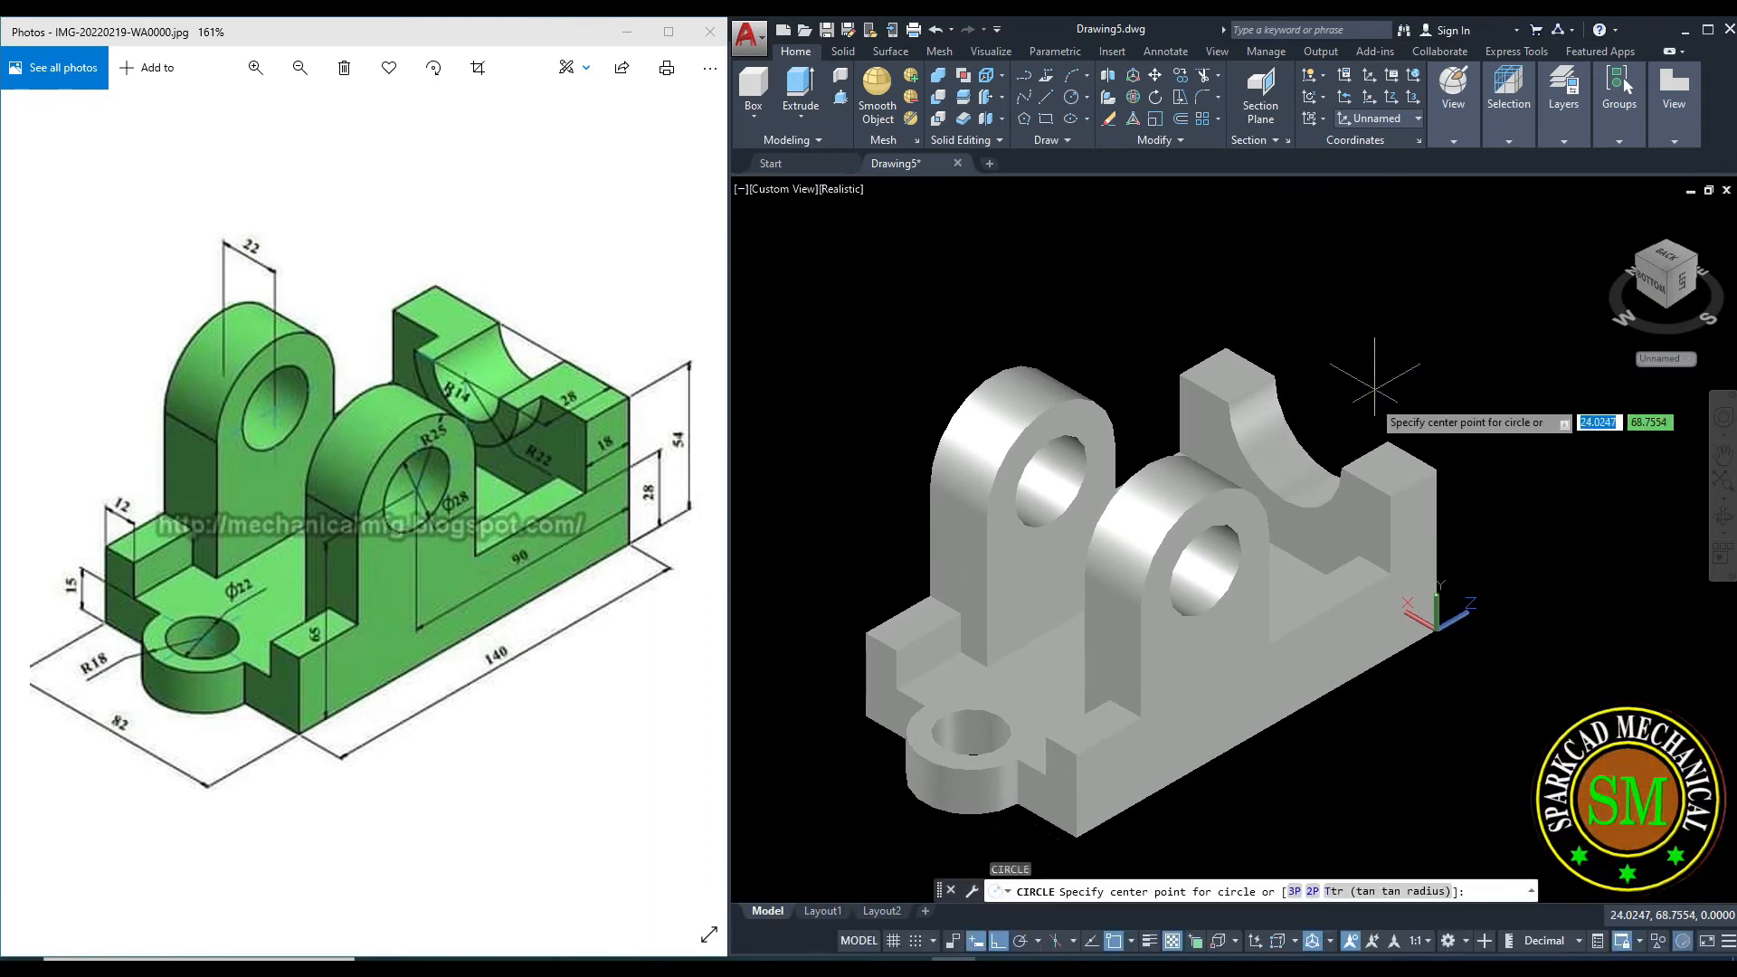
click(1331, 412)
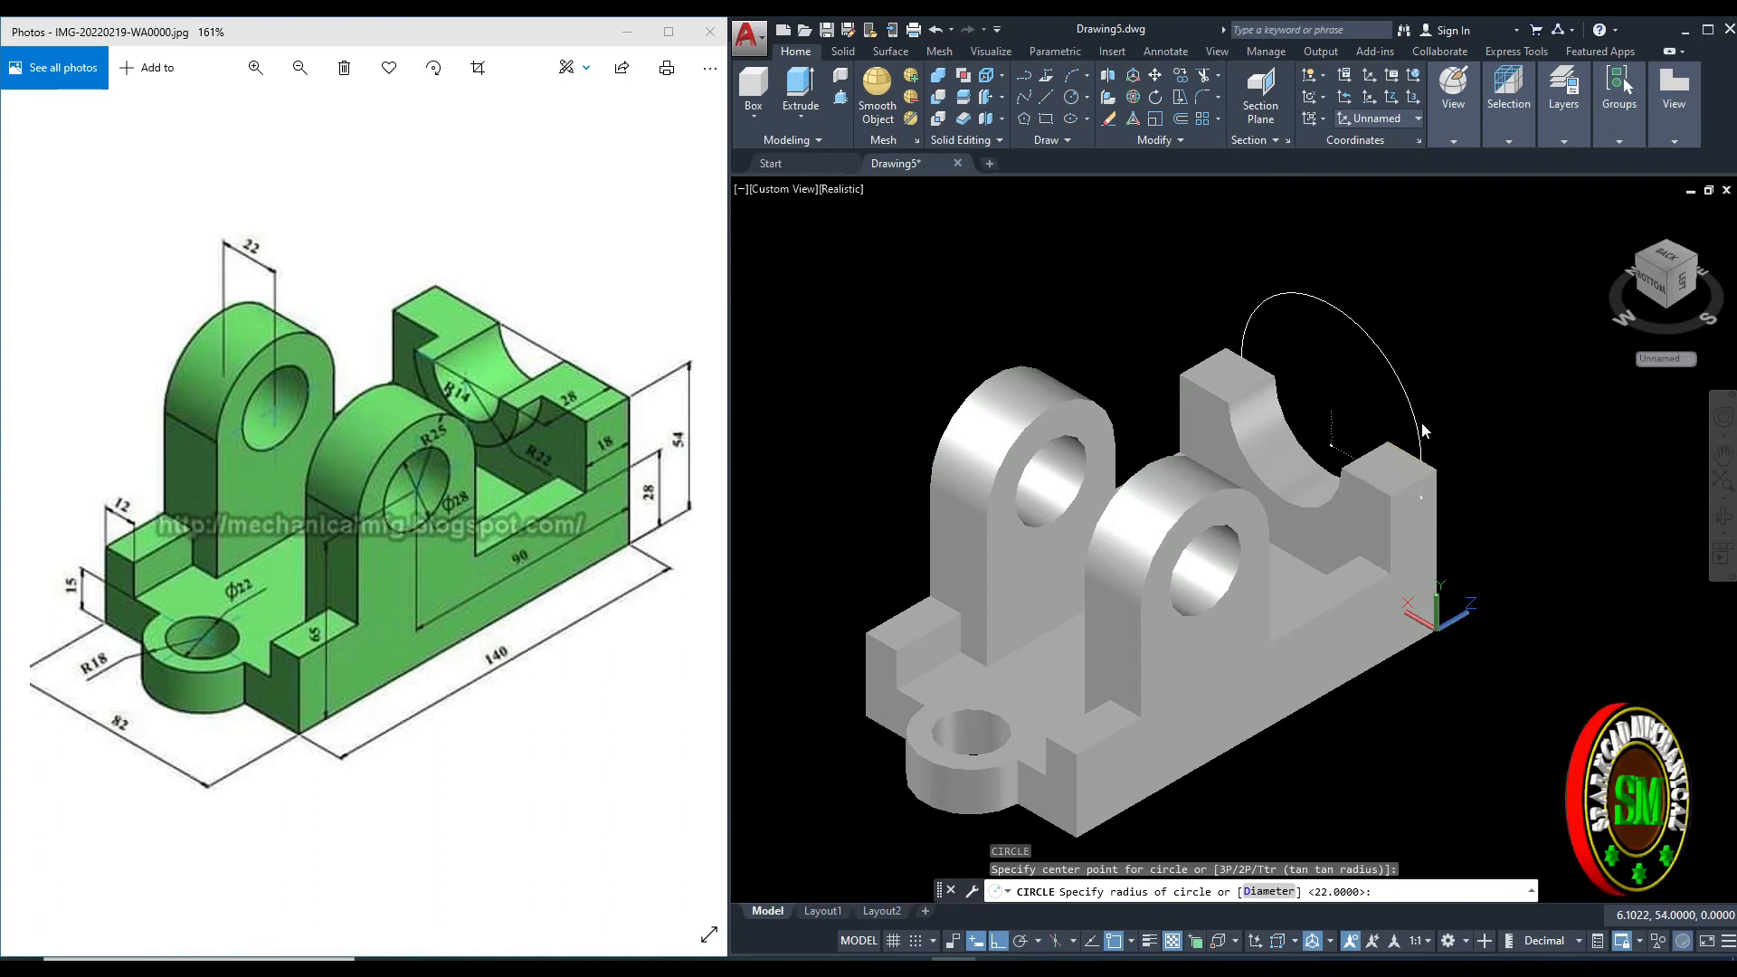
text(22)
key(Return)
key(Escape)
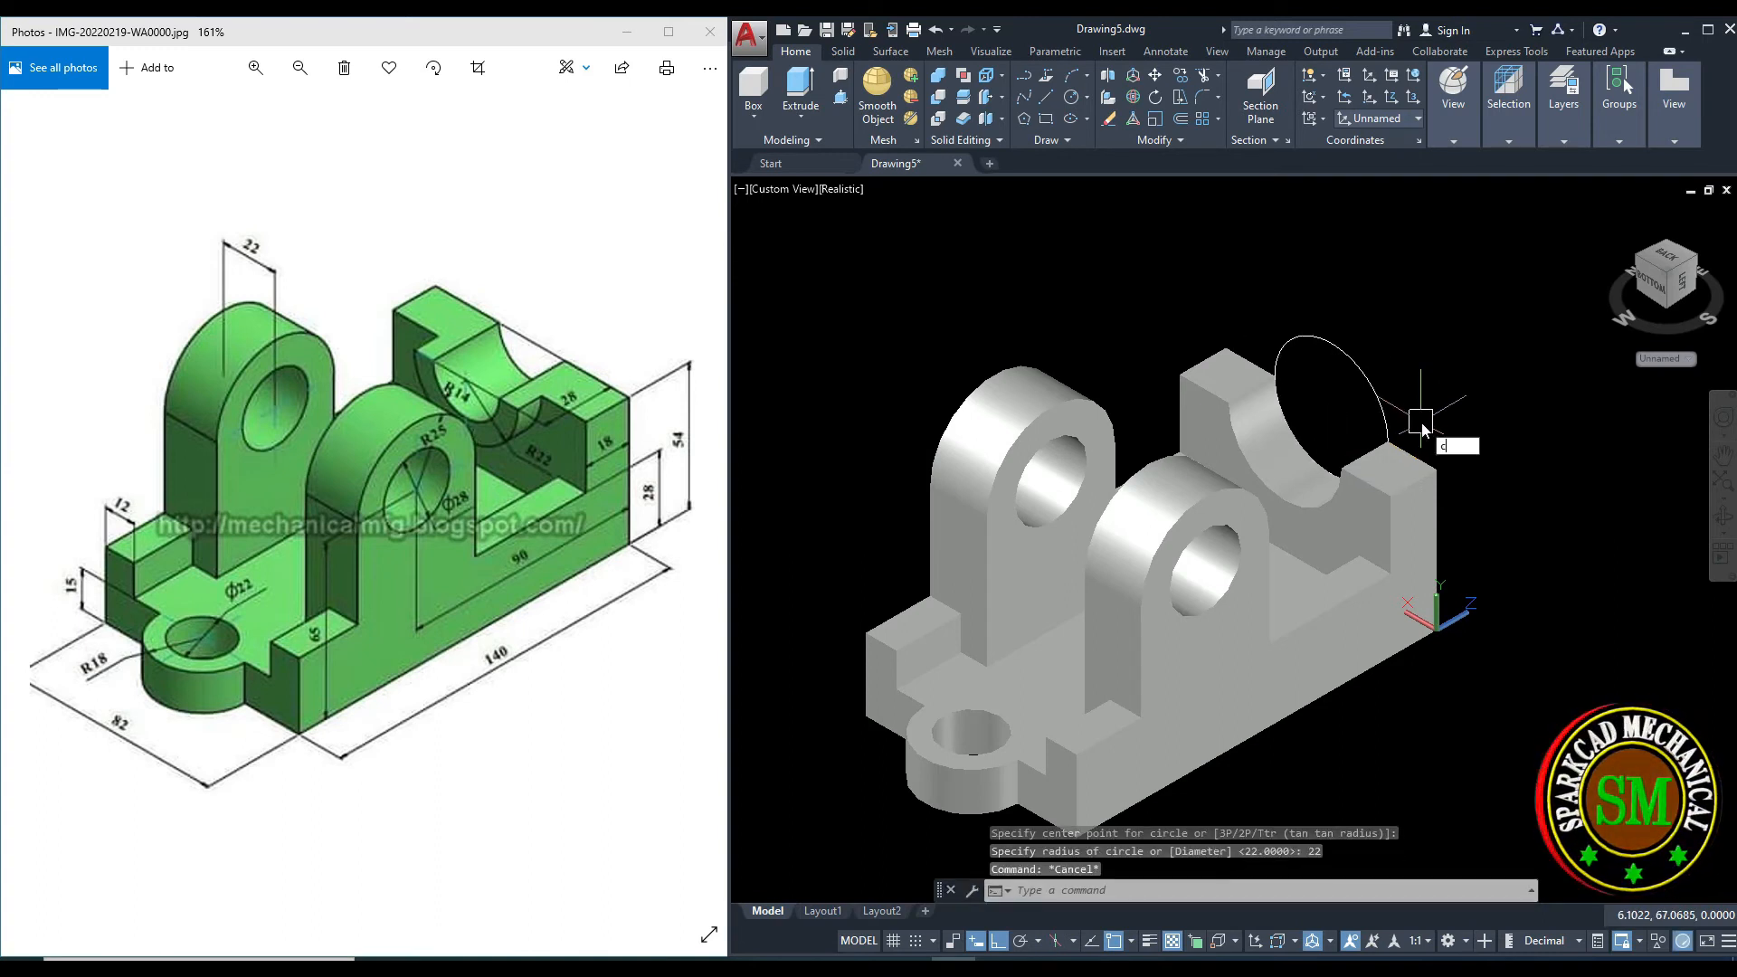
Draw a concentric circle of radius 14 inside the notch circle.
text(c)
key(Return)
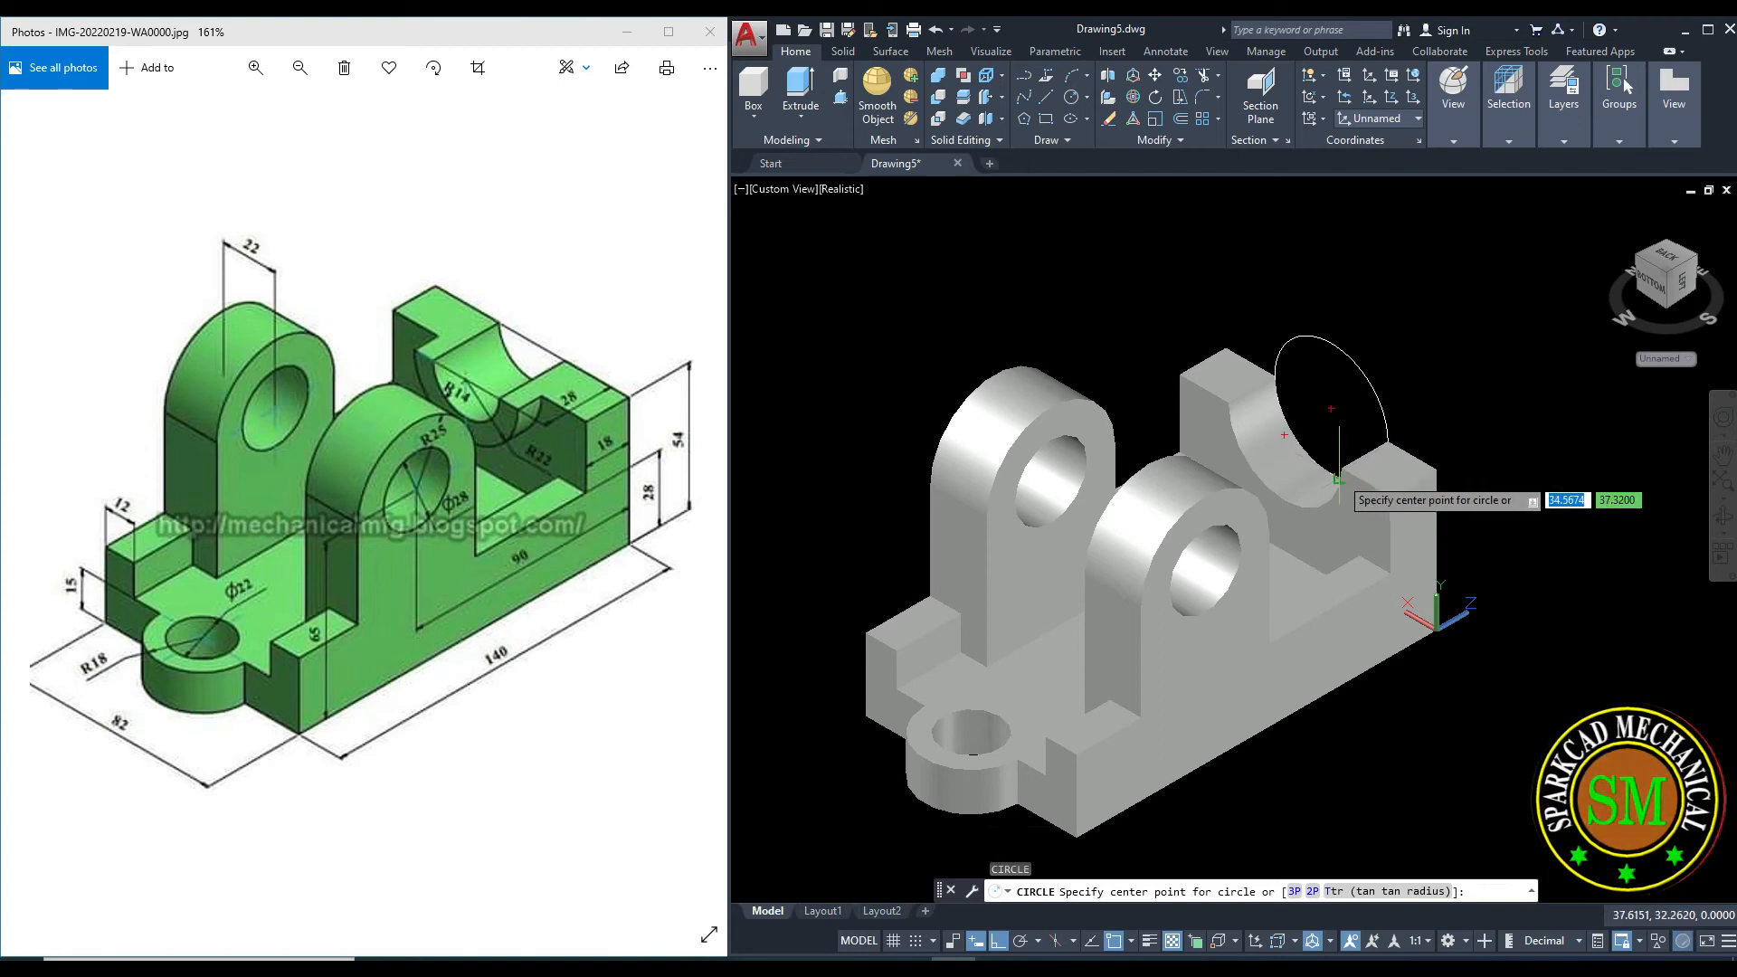
click(1331, 408)
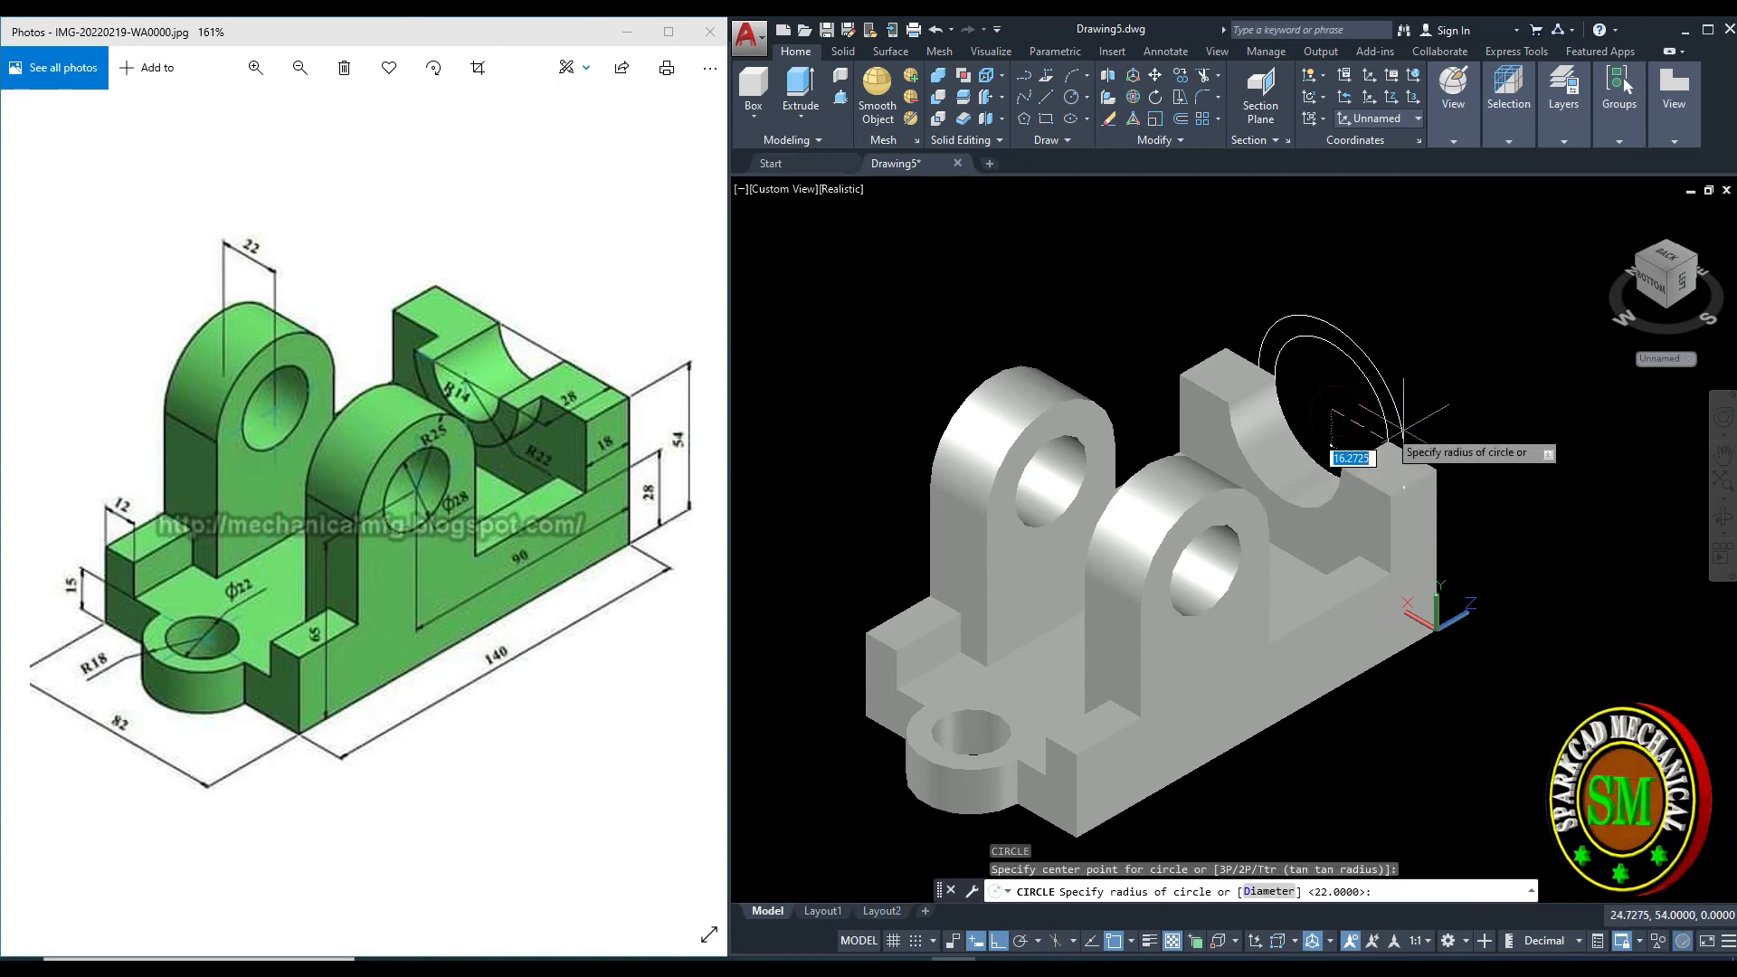
text(14)
key(Return)
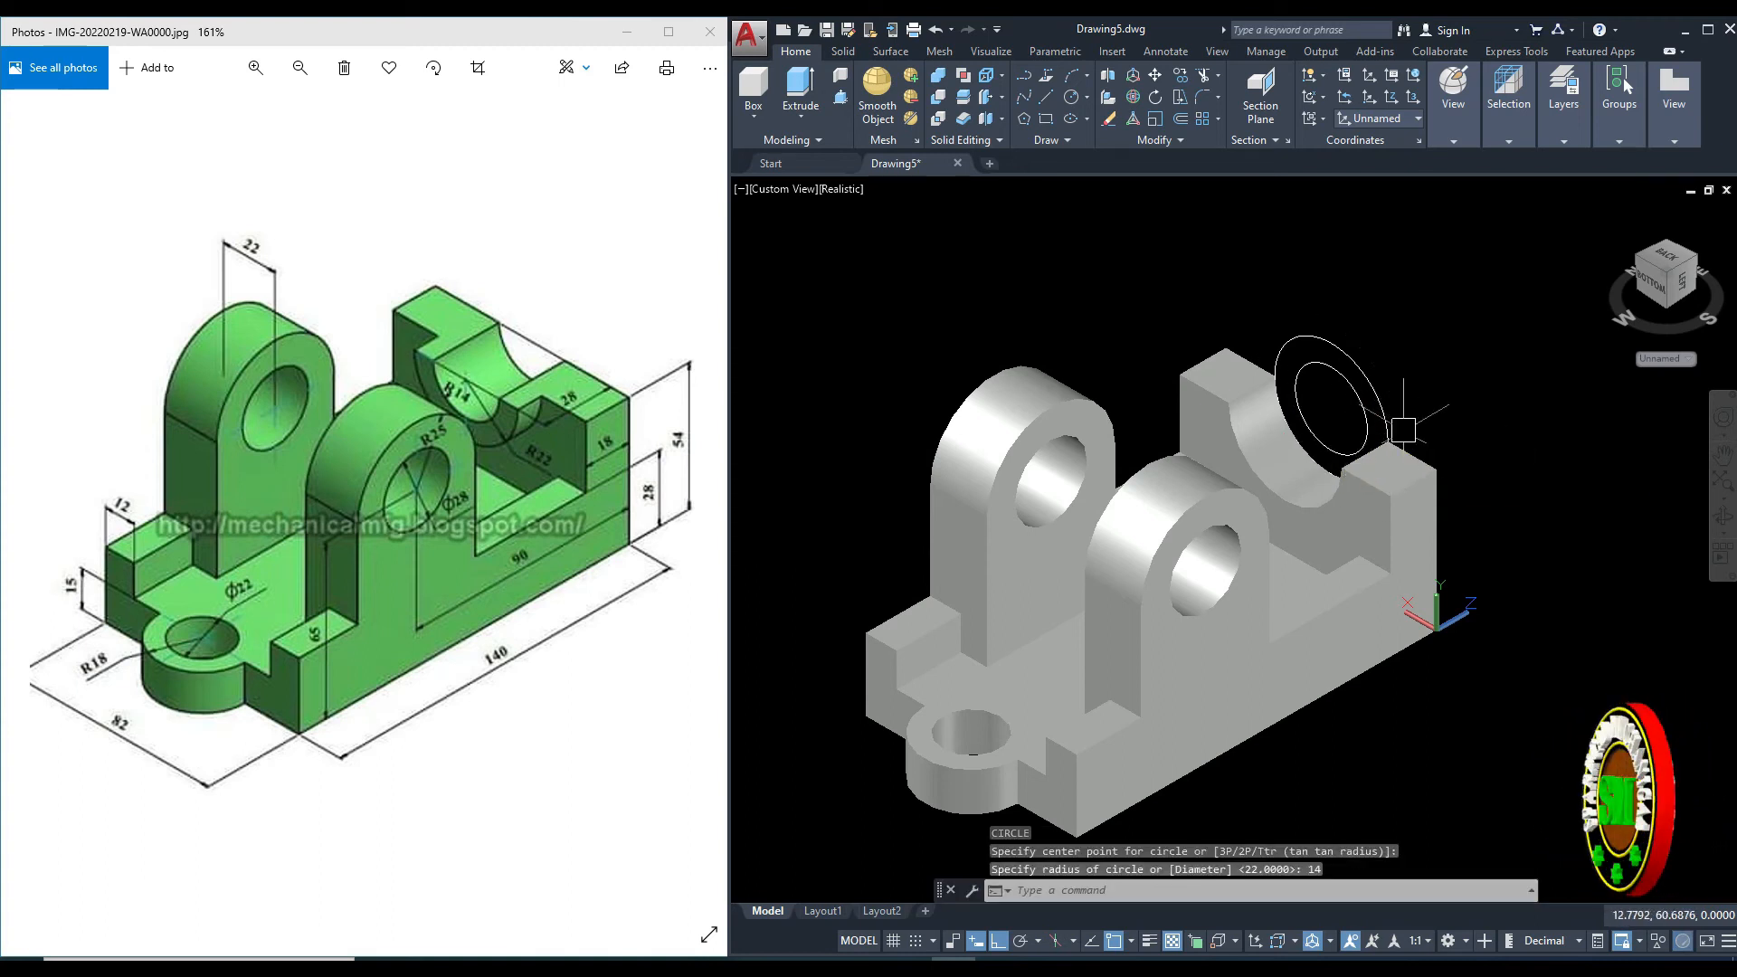
middle_drag(1405, 439, 1386, 438)
key(Escape)
Draw a straight line across the notch opening between its two upper corners on the wall's outer face.
text(l)
key(Return)
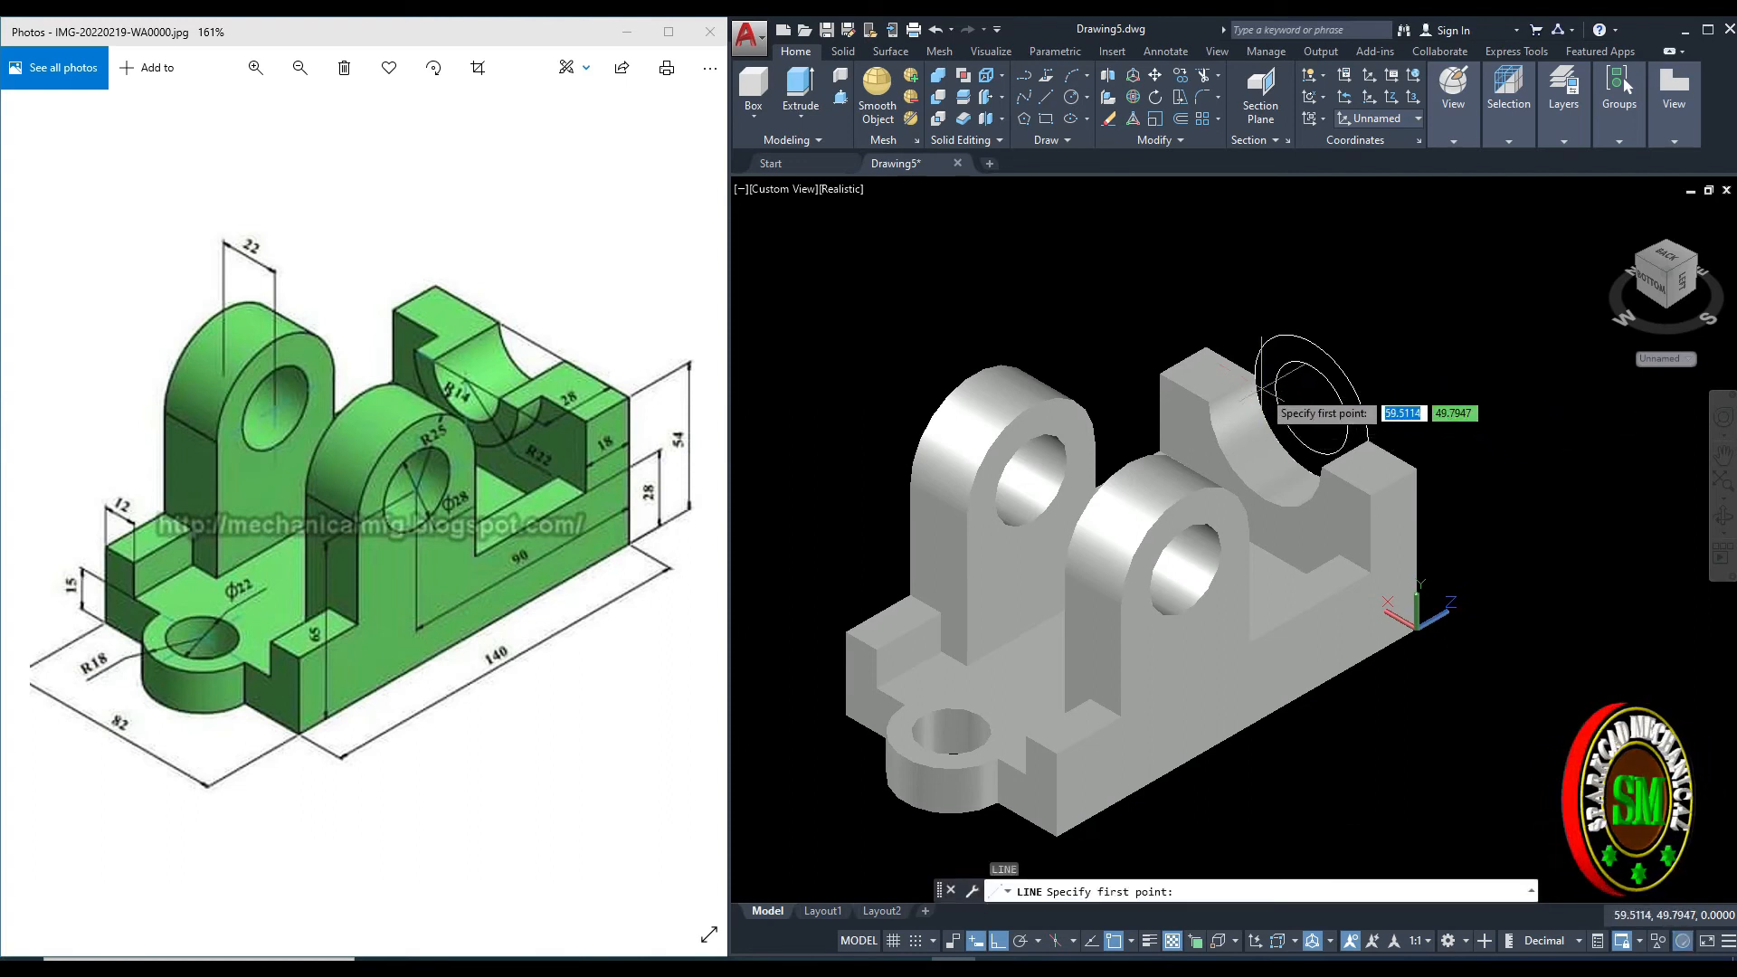
click(1267, 395)
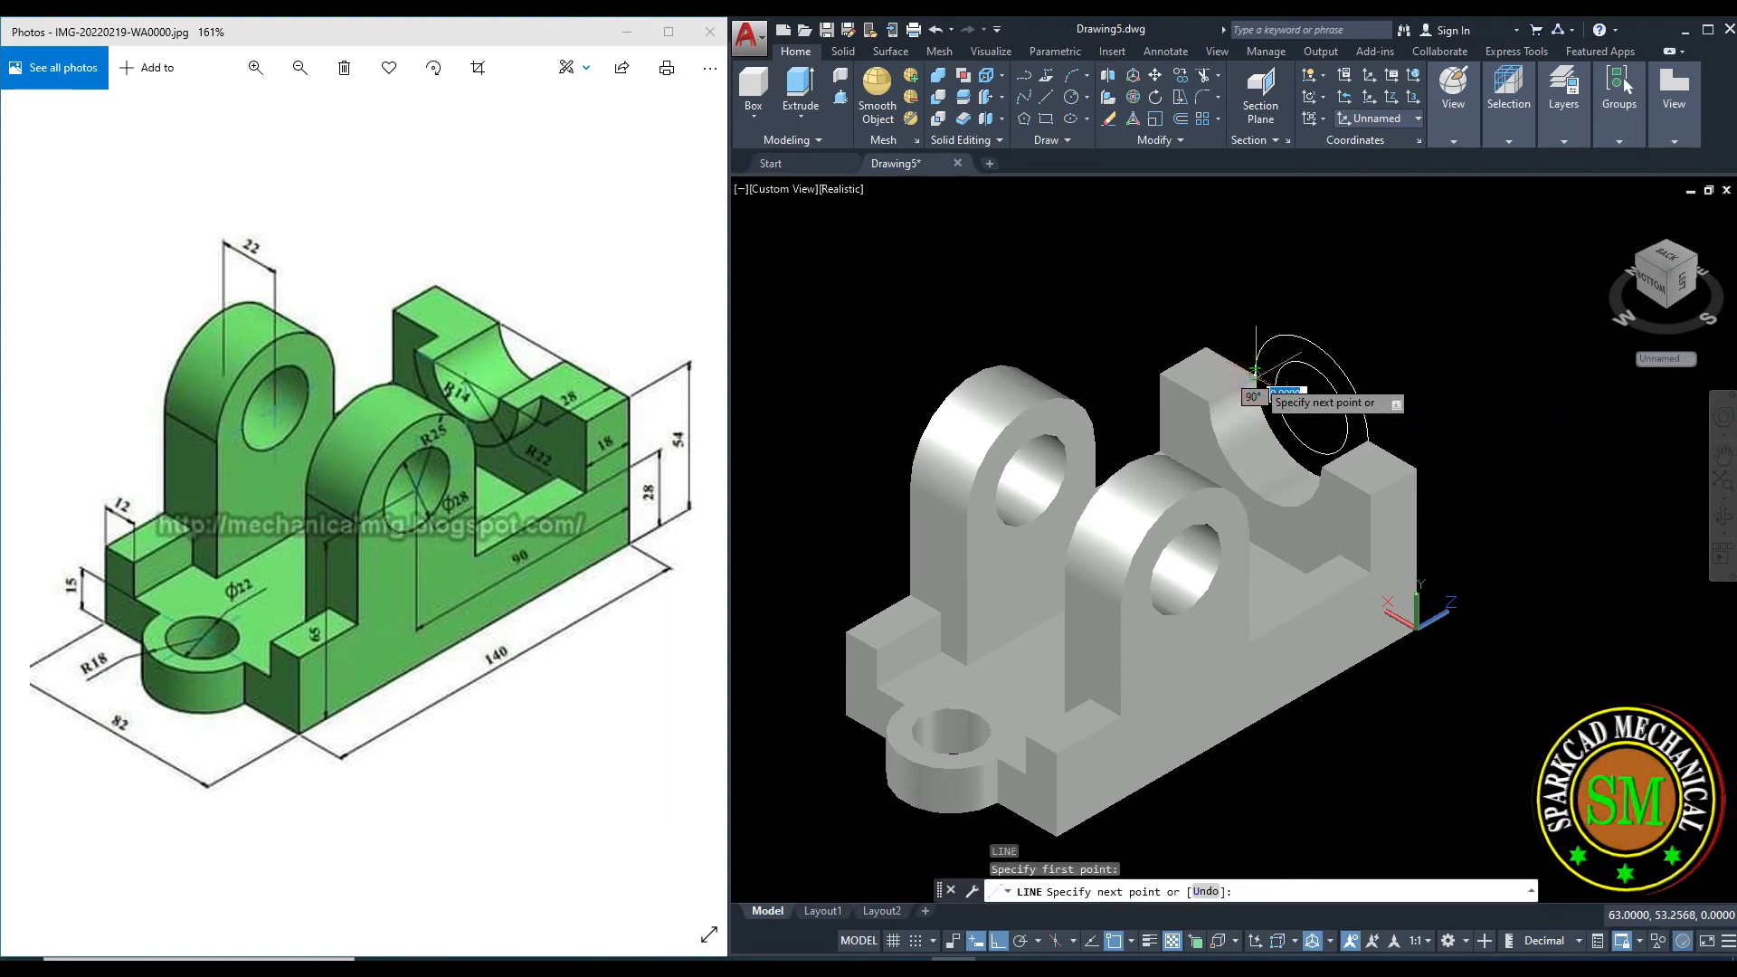
click(1368, 441)
scroll(1420, 389, up, 1)
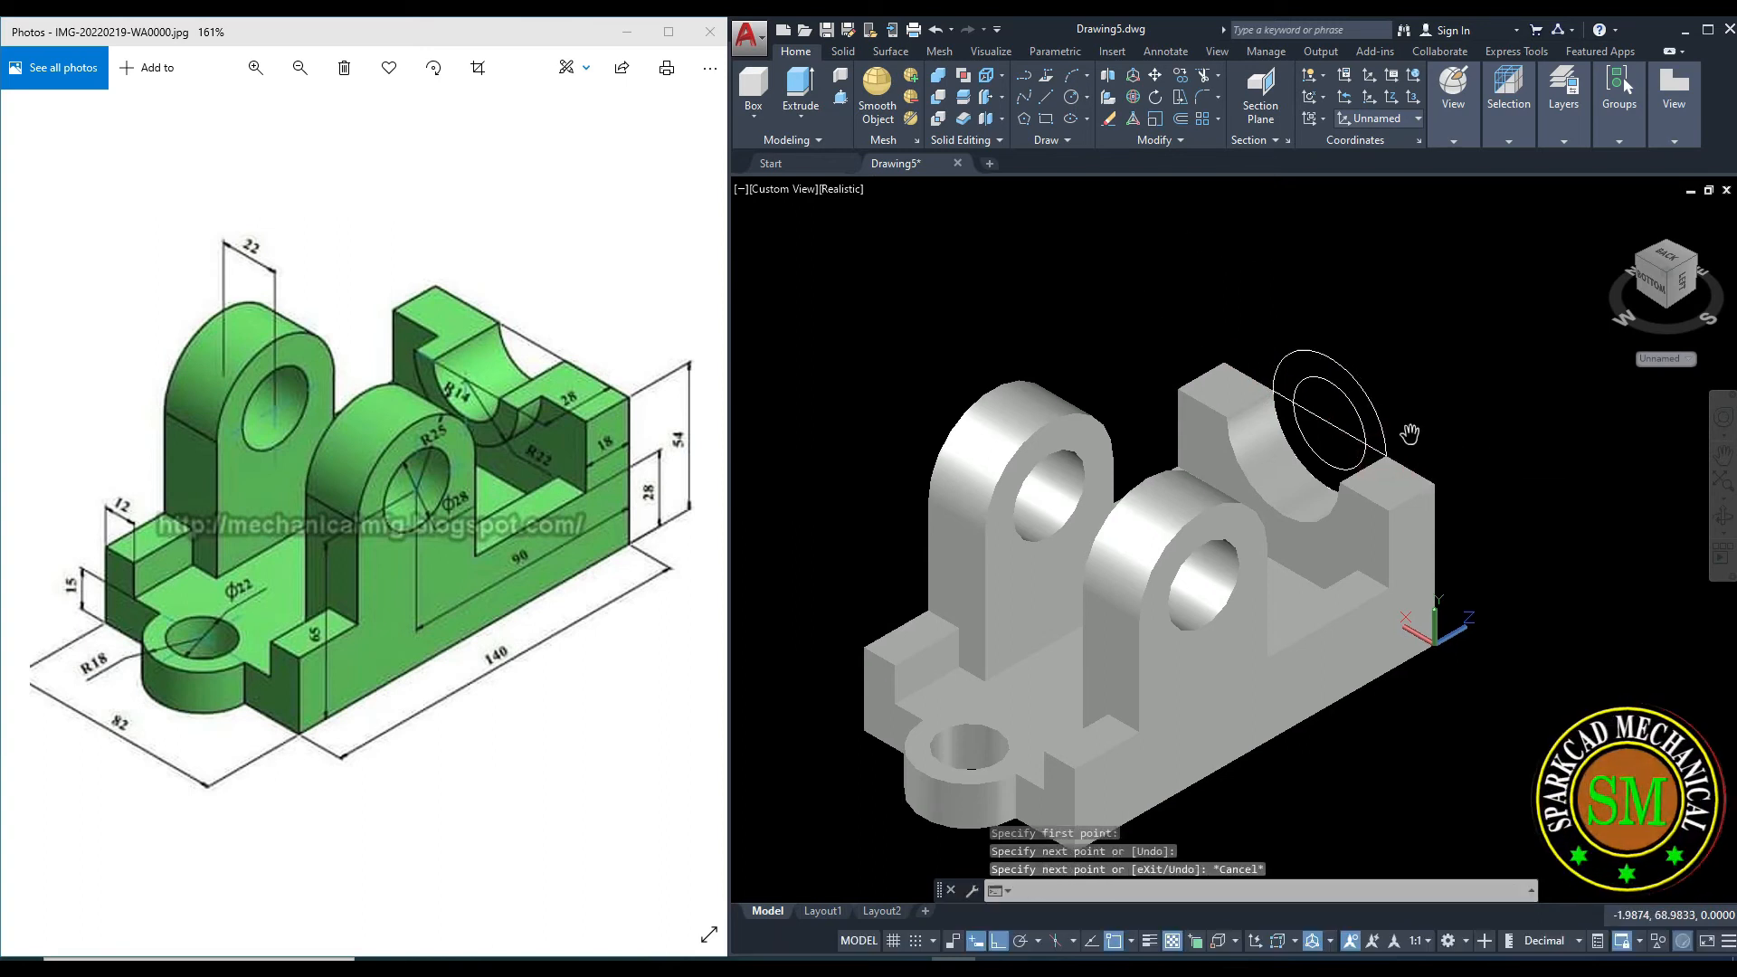
key(Escape)
Trim the upper halves of both circles and the line segment inside the smaller circle to leave a half-ring profile.
scroll(1394, 398, up, 3)
middle_drag(1376, 403, 1326, 407)
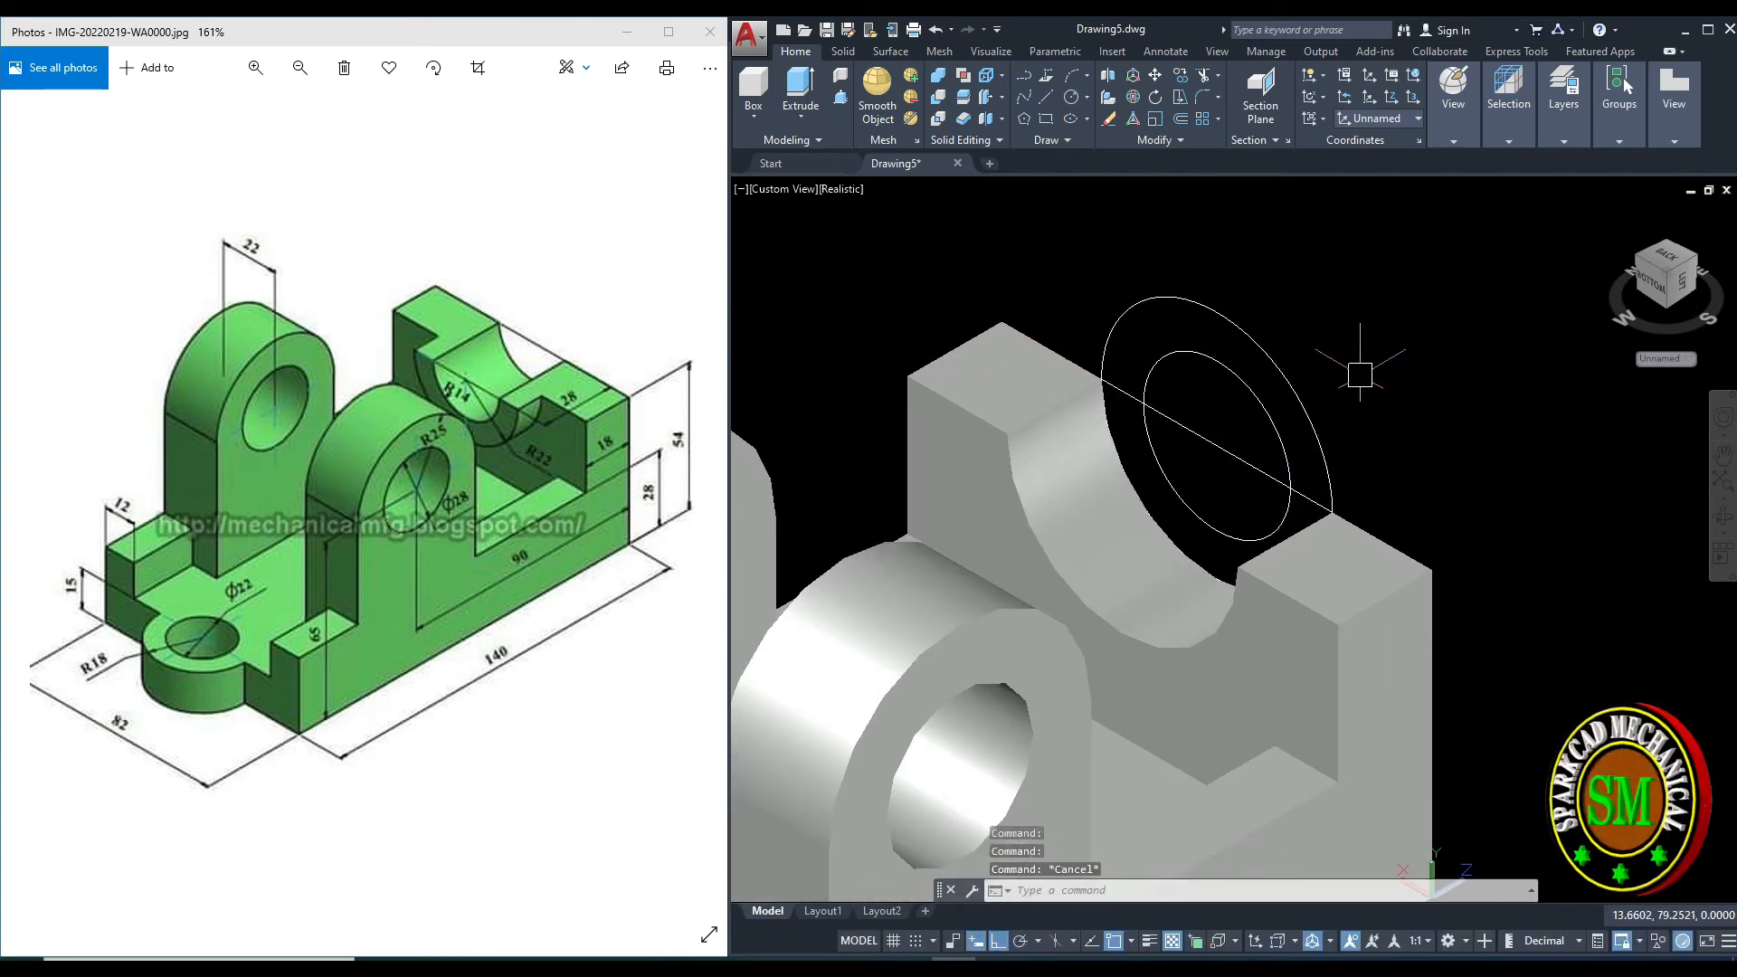
key(Return)
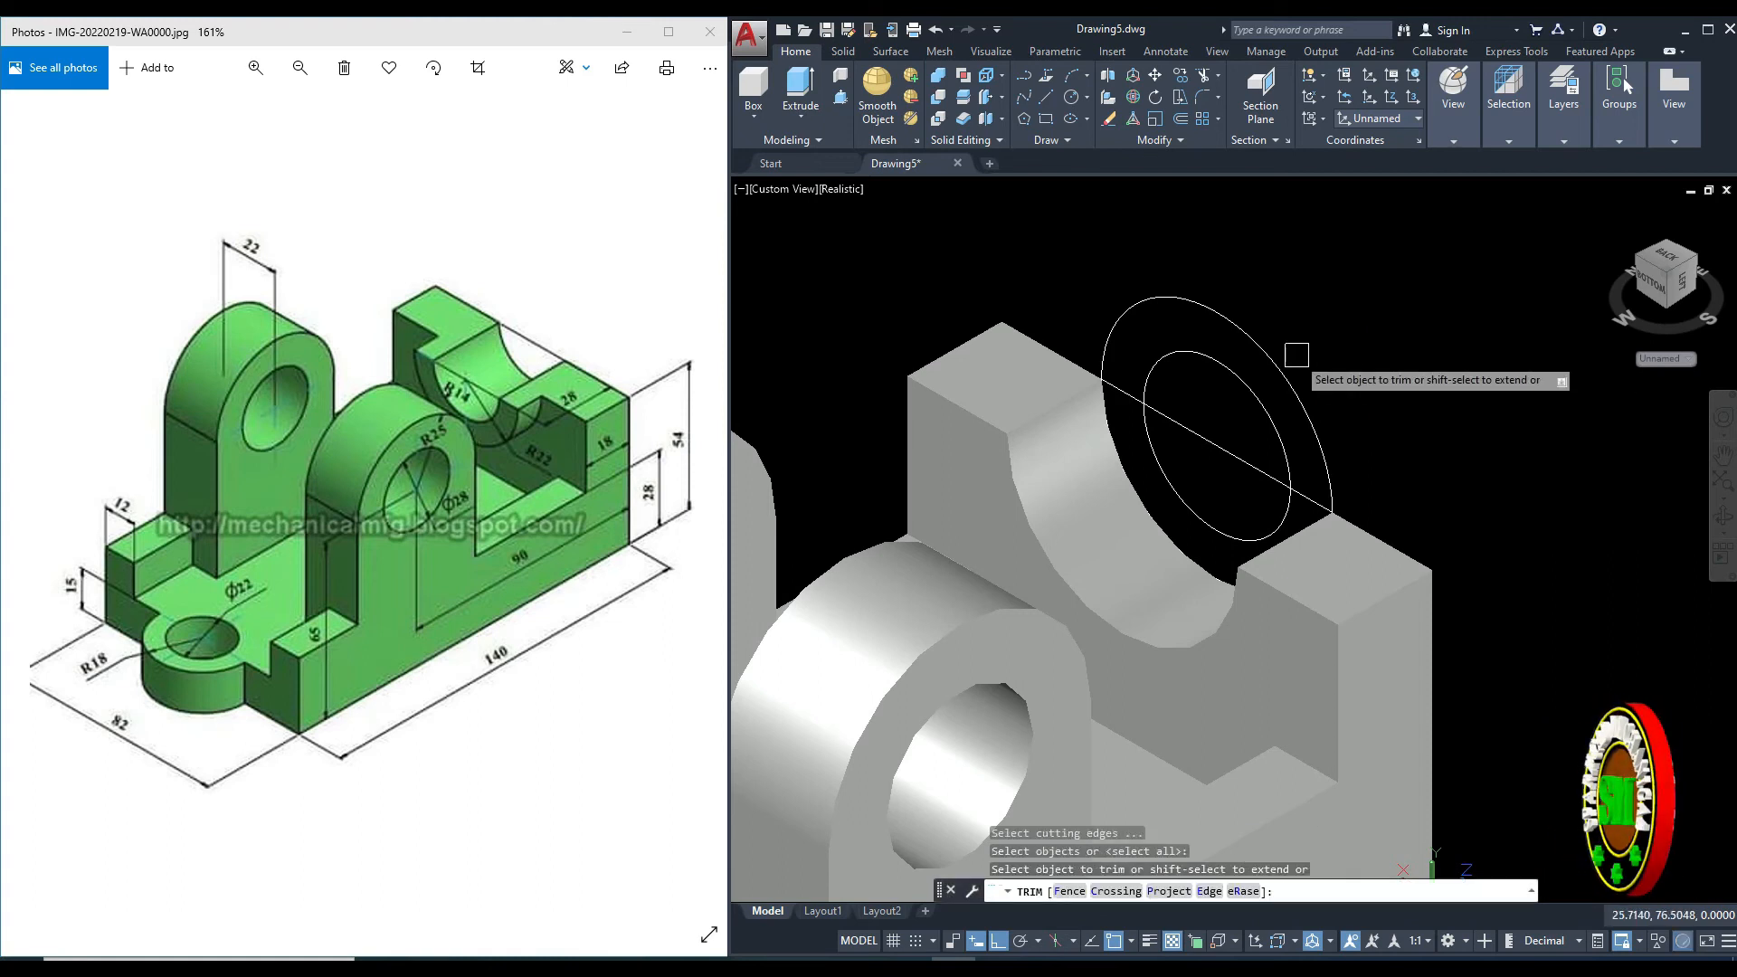
click(1279, 352)
click(1254, 379)
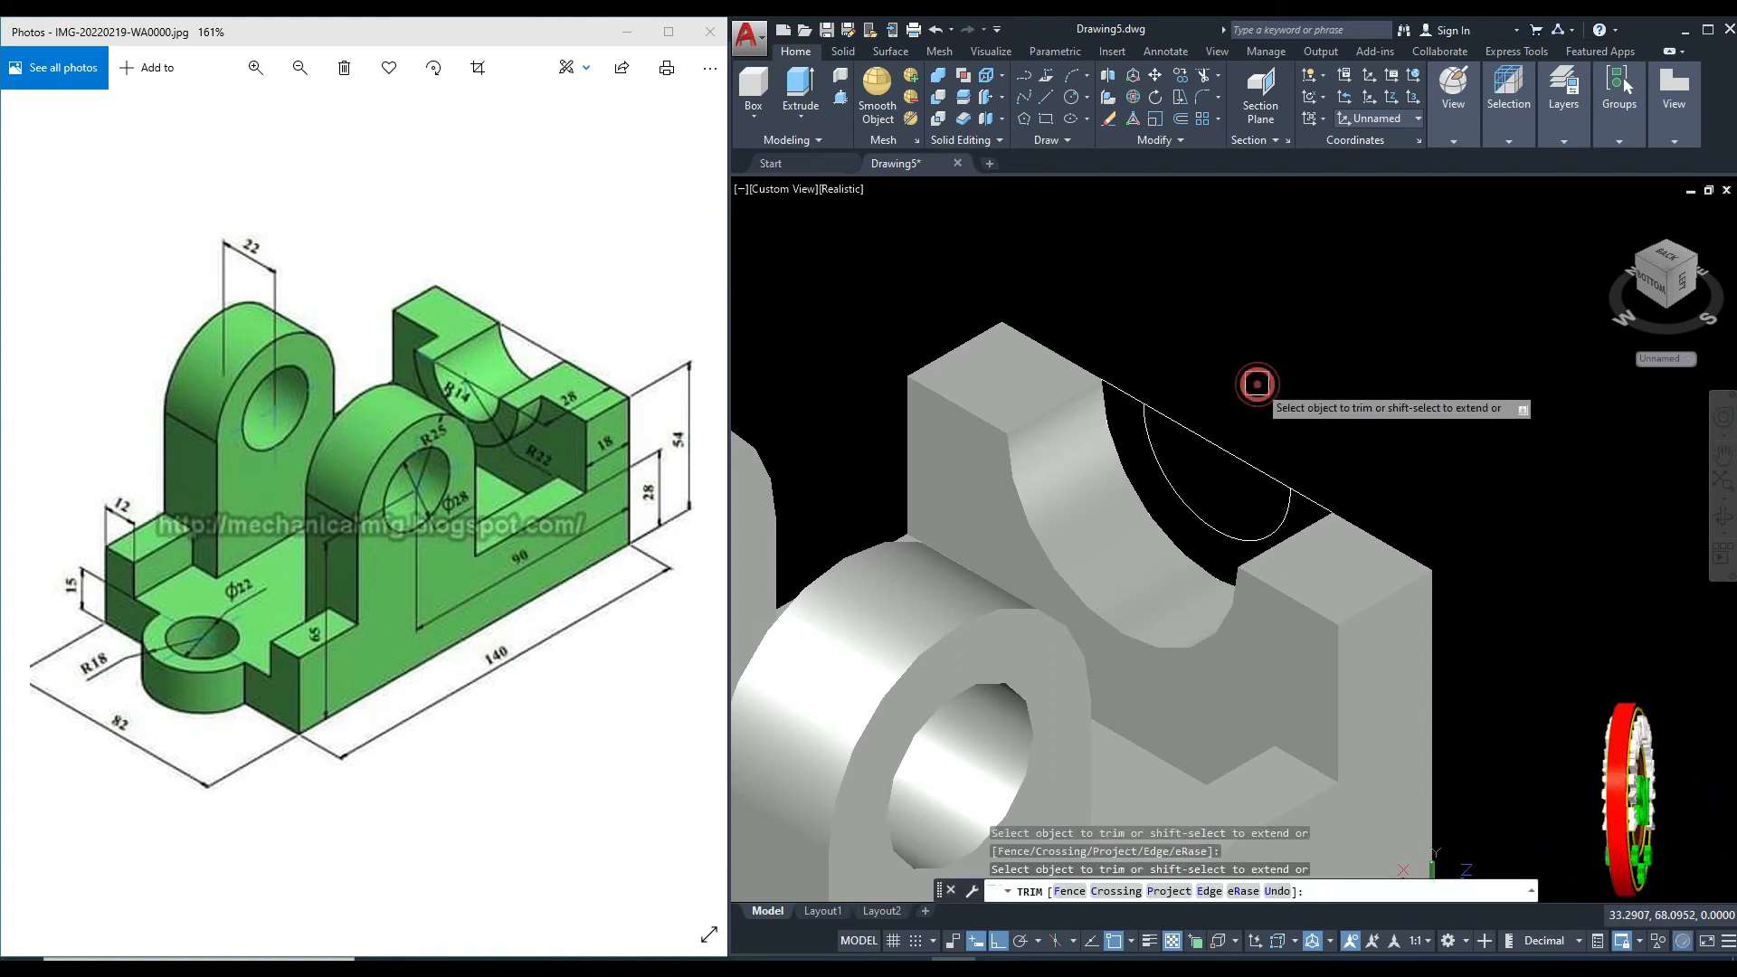
click(1228, 443)
key(Escape)
middle_drag(1249, 423, 1258, 394)
key(Escape)
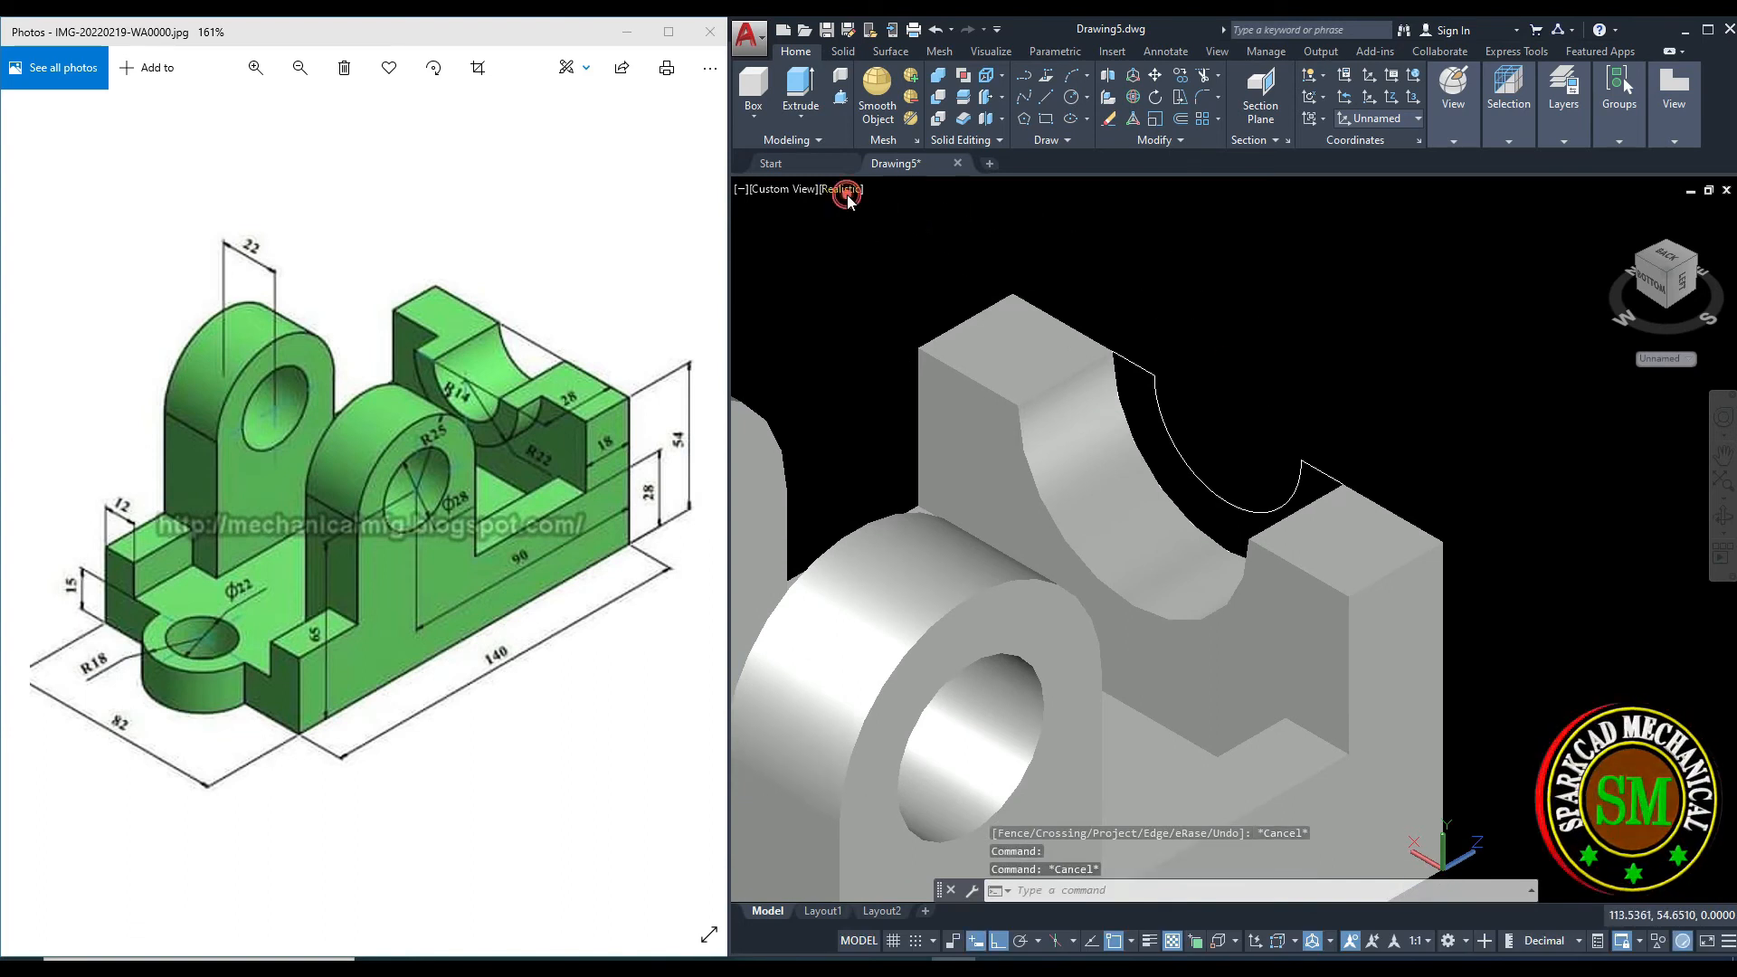
Switch to the 2D Wireframe visual style and convert the two arcs and short connecting lines into one region.
click(847, 194)
click(908, 234)
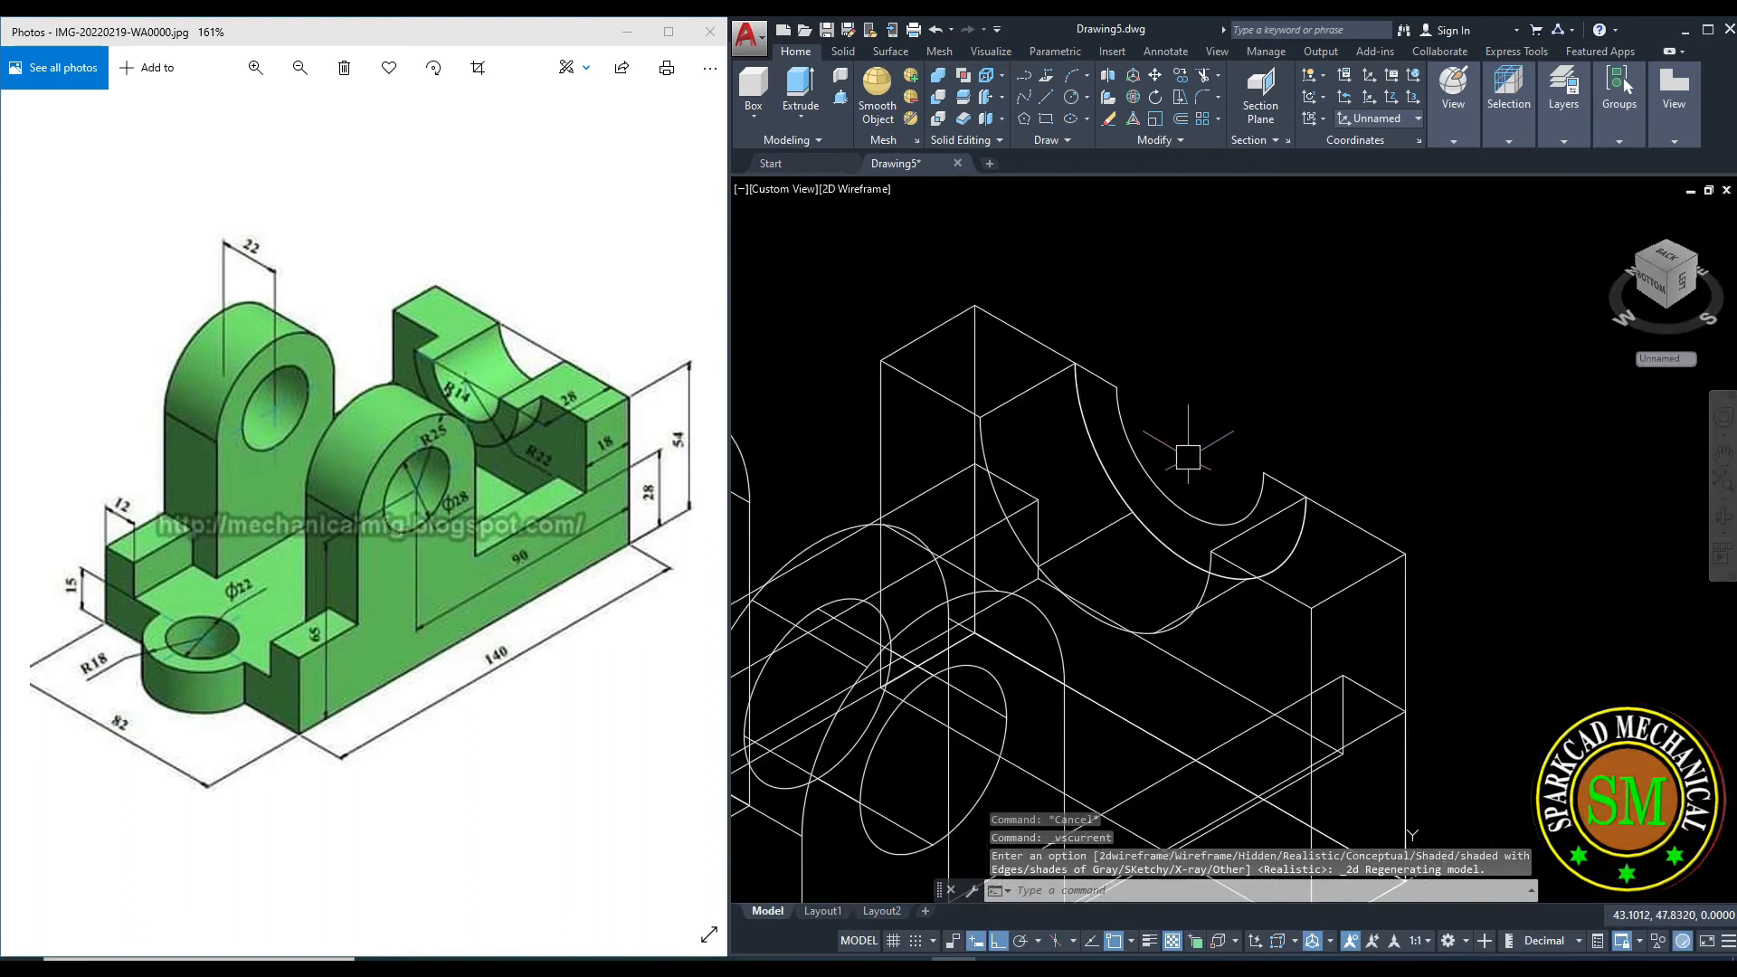
text(region)
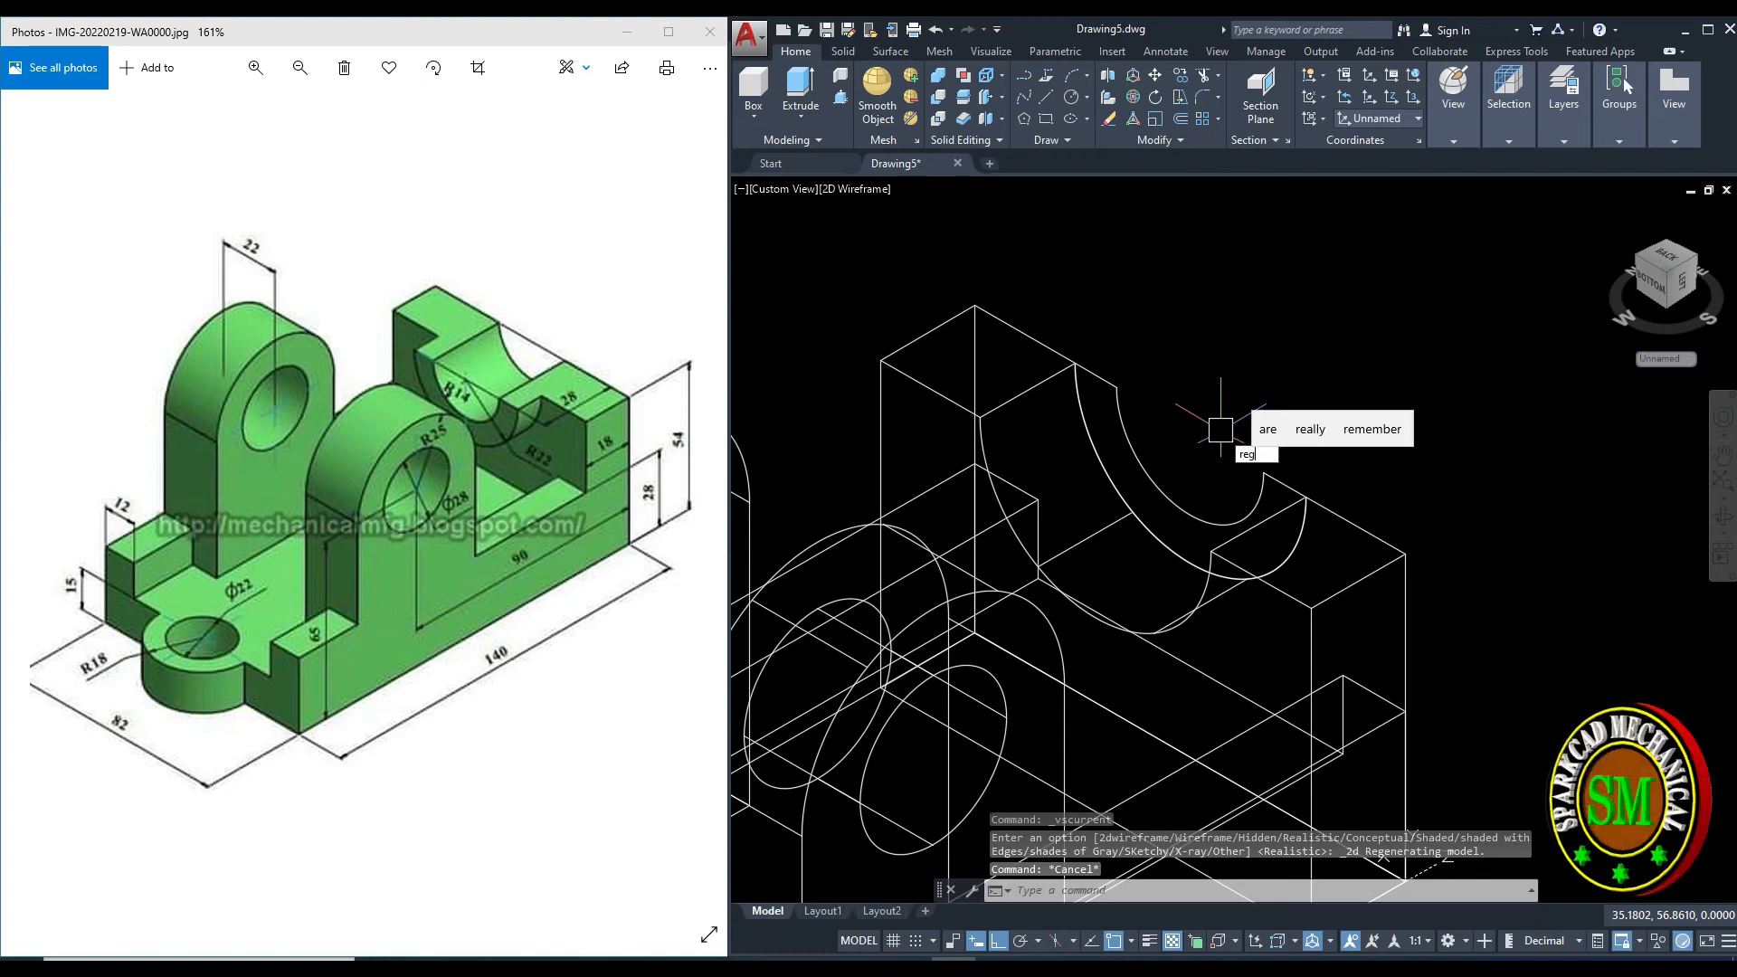
key(Return)
click(1184, 493)
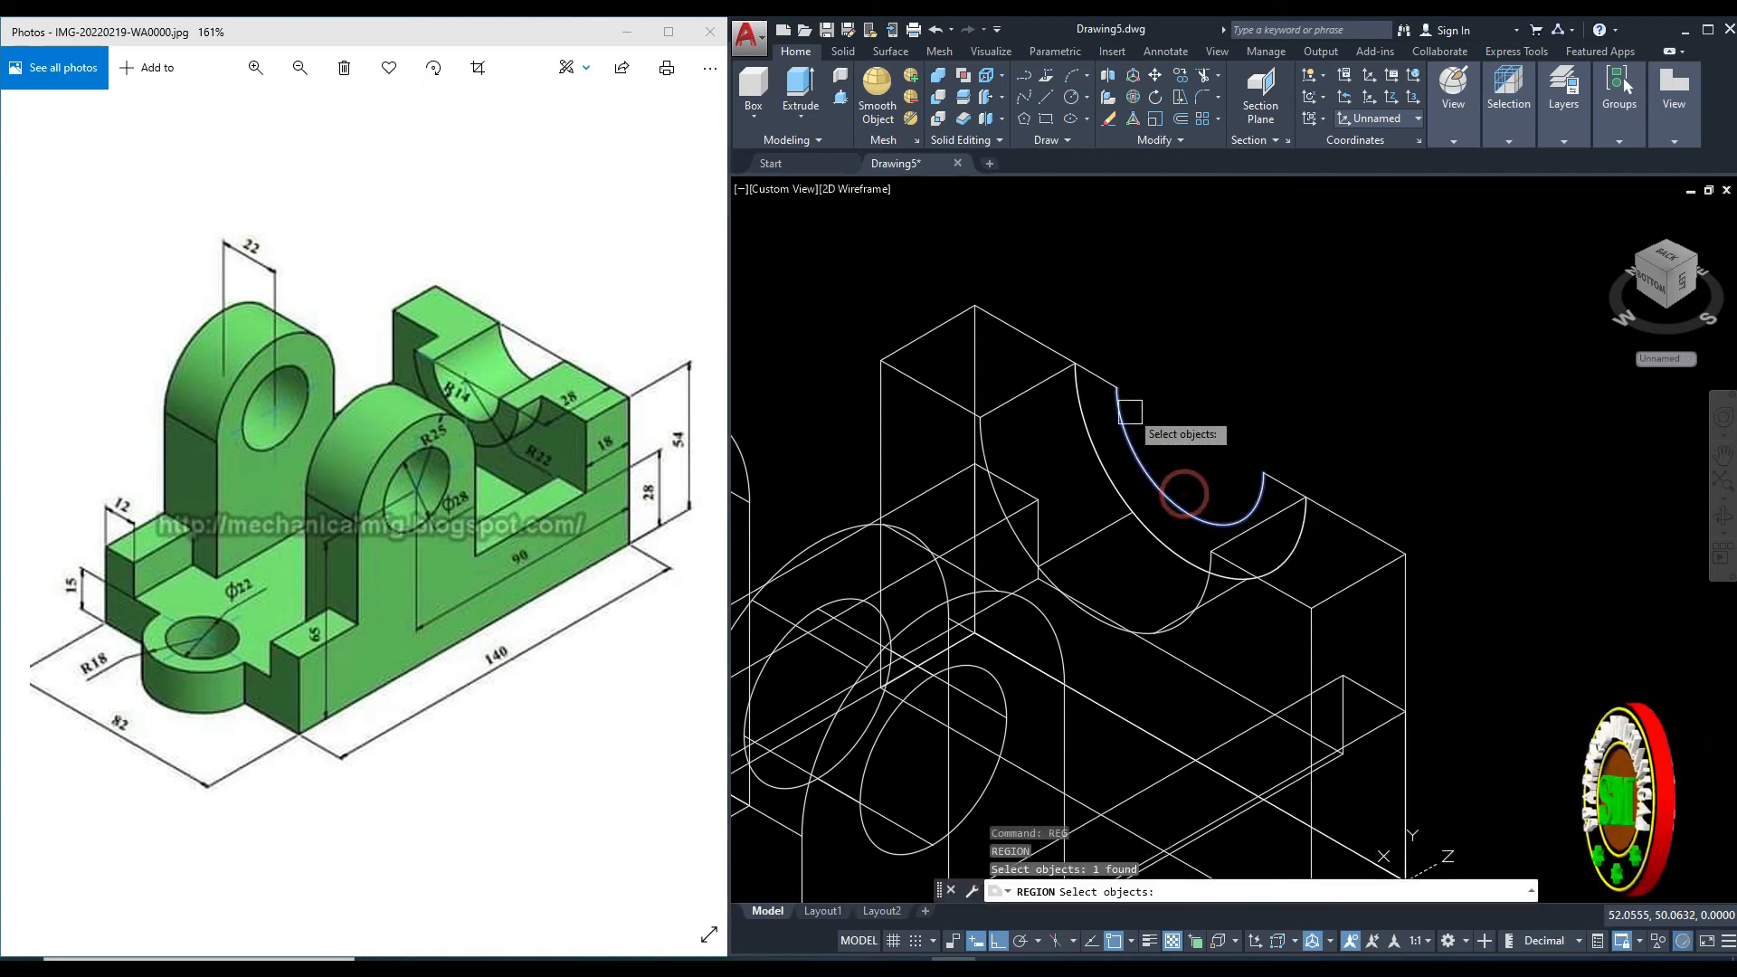
click(1095, 367)
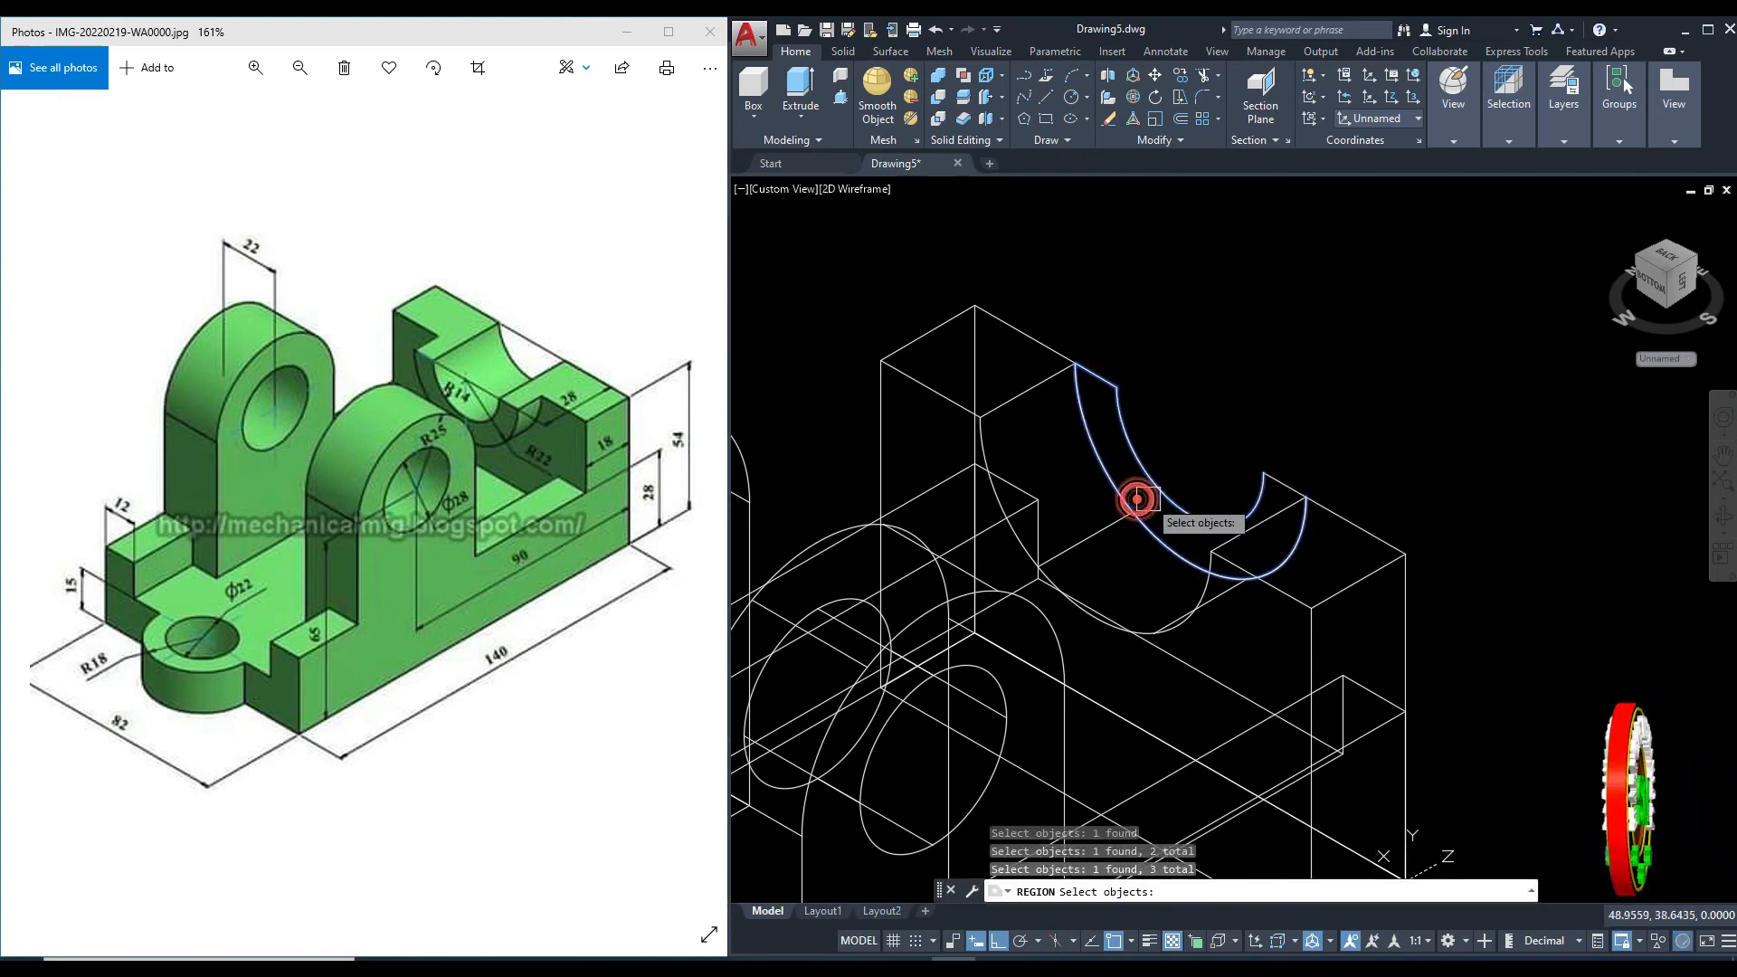
key(Return)
key(Escape)
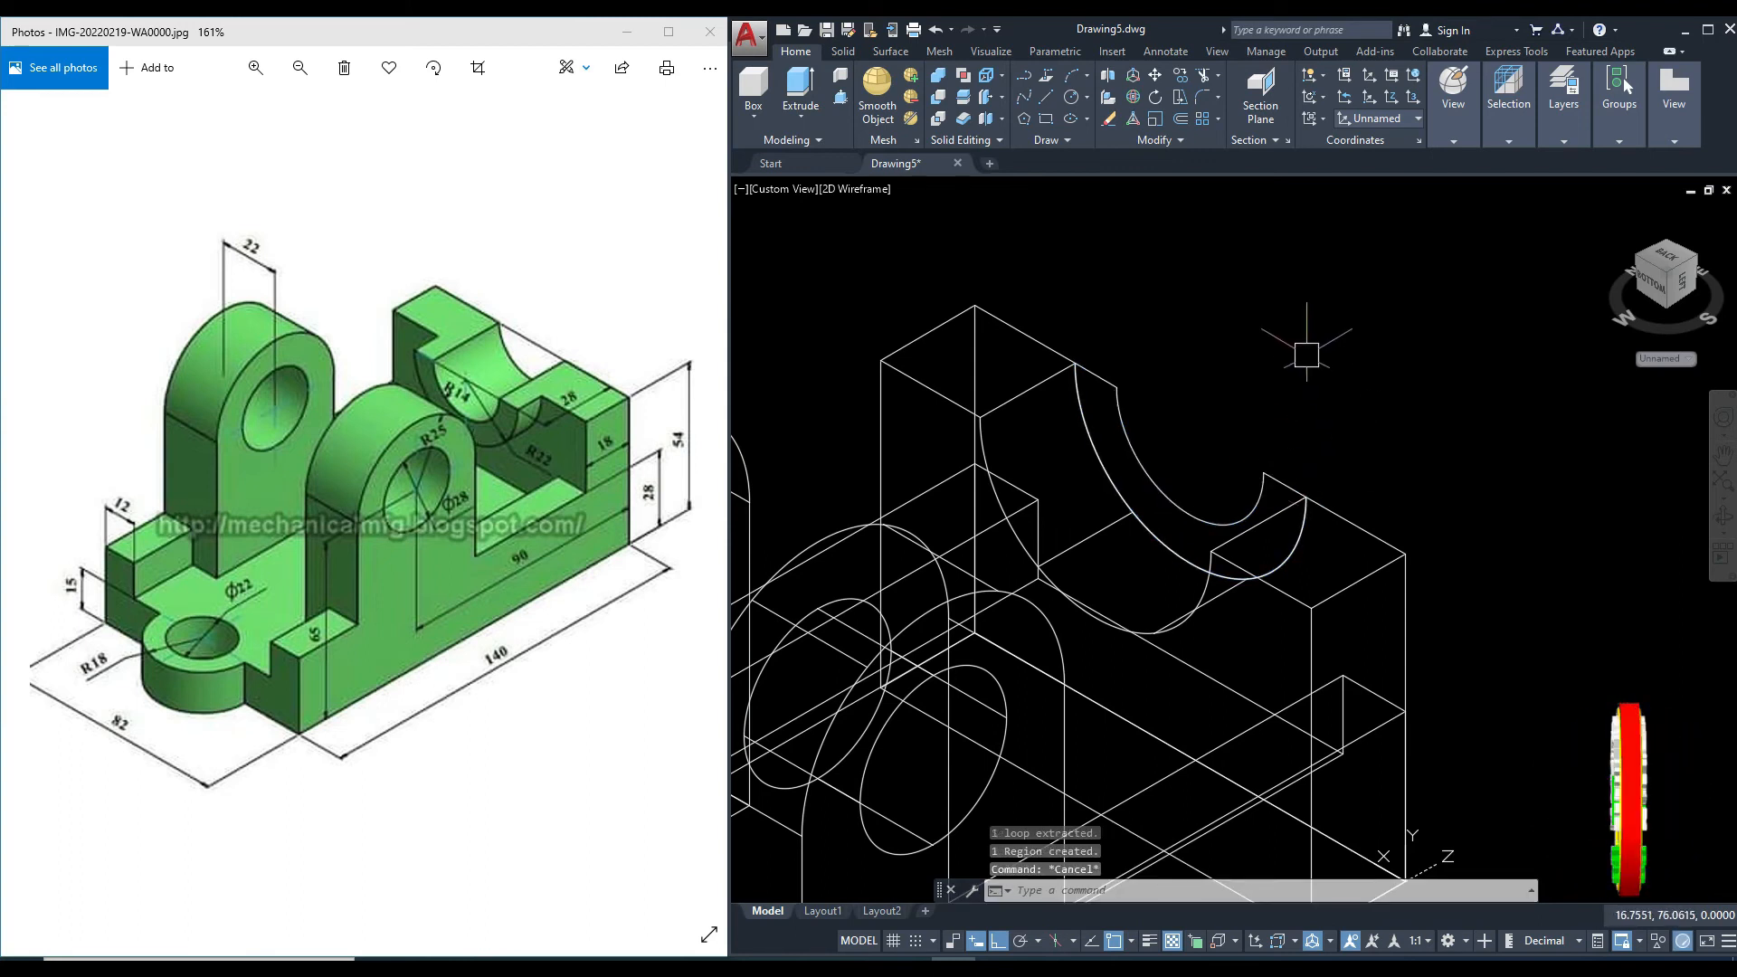
Set the visual style back to Realistic.
click(875, 191)
click(923, 296)
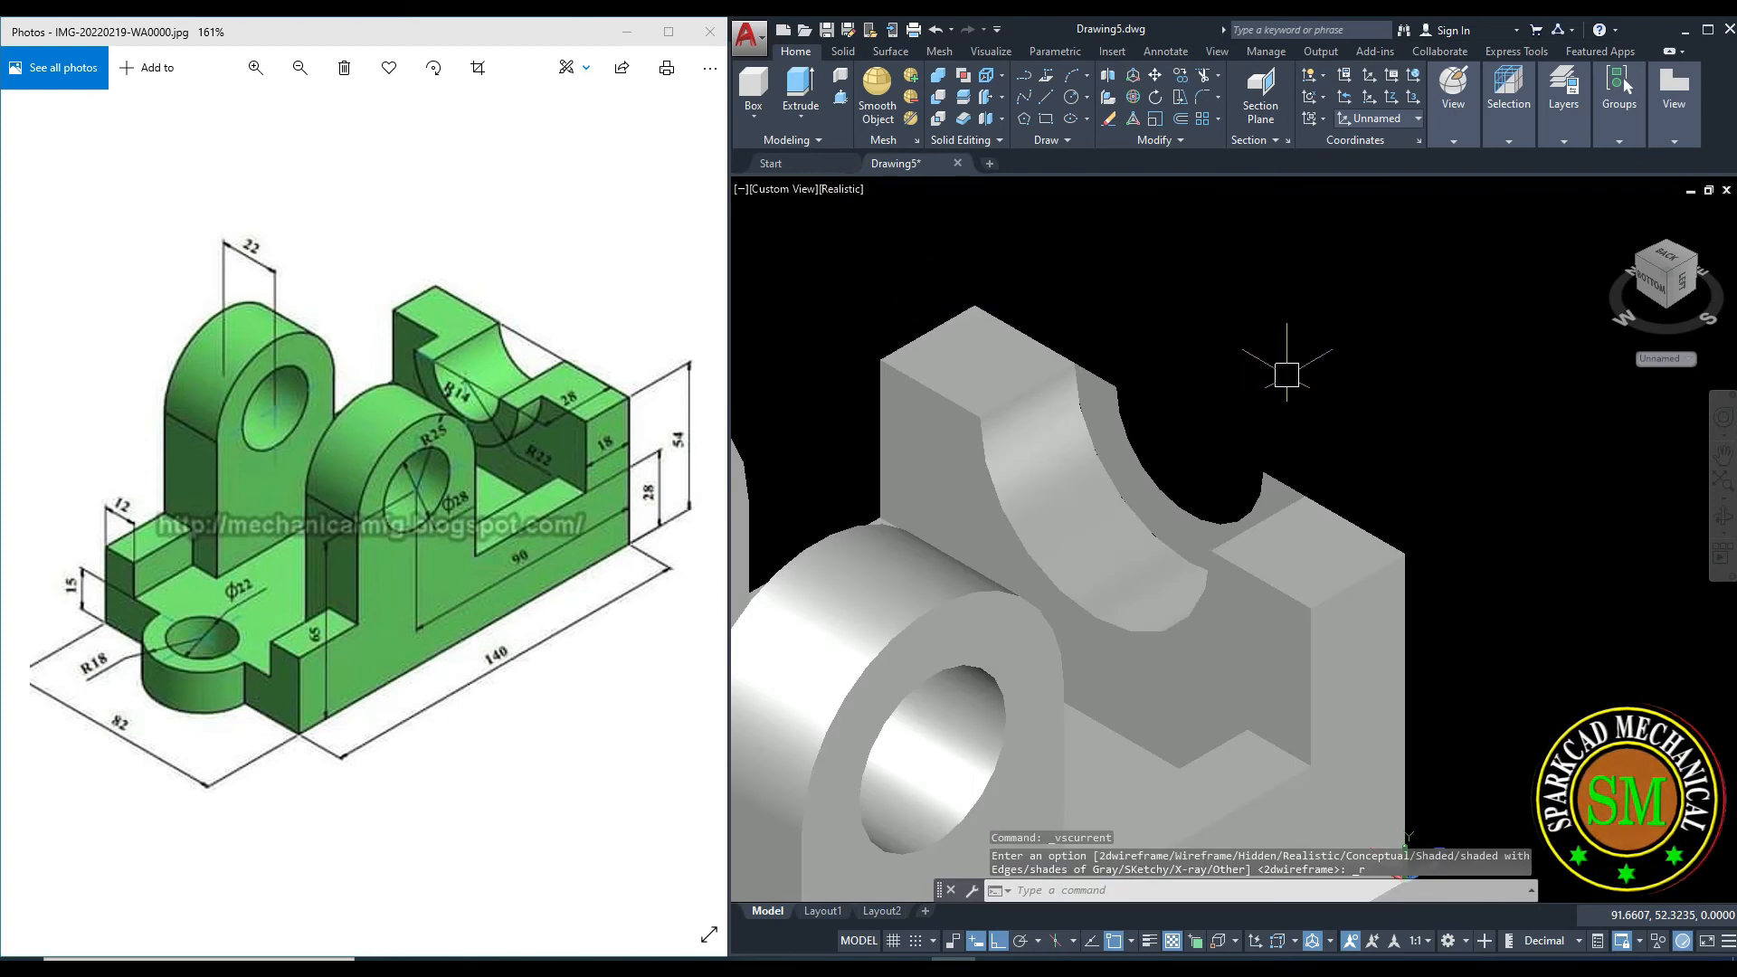
scroll(1286, 375, down, 4)
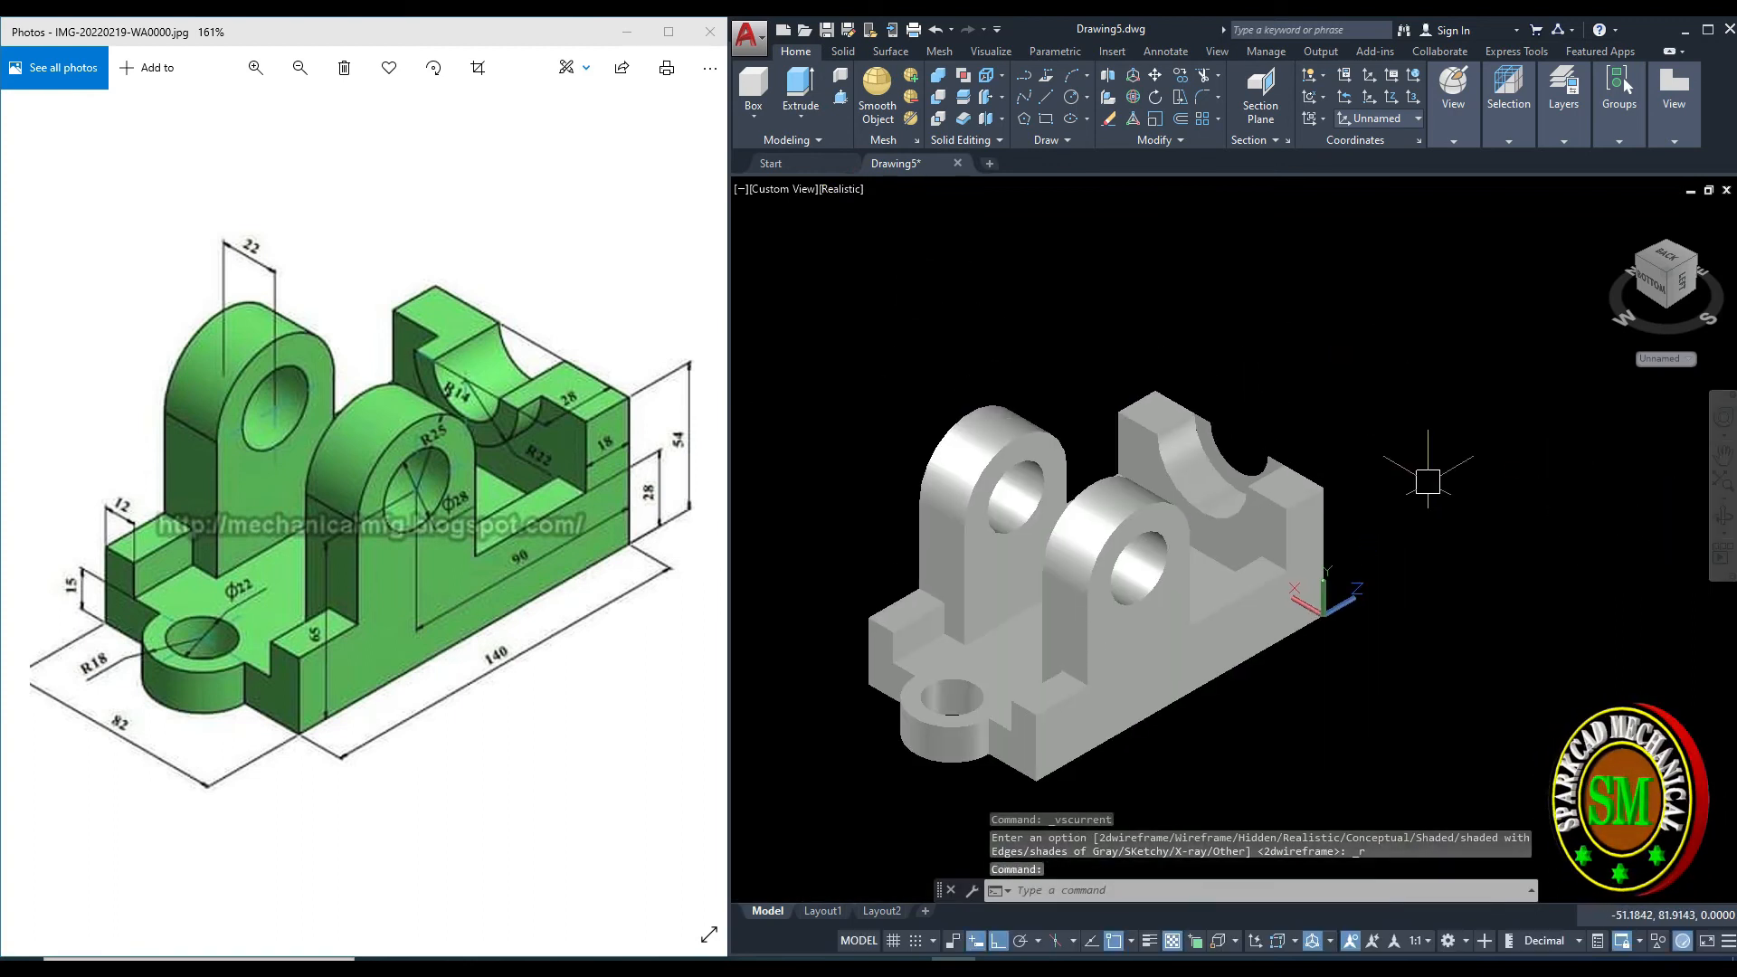
Extrude the half-ring region 28 inward through the end wall's notch.
text(forbit)
key(Return)
drag(1345, 485, 1311, 587)
scroll(1248, 423, up, 5)
scroll(1248, 423, down, 3)
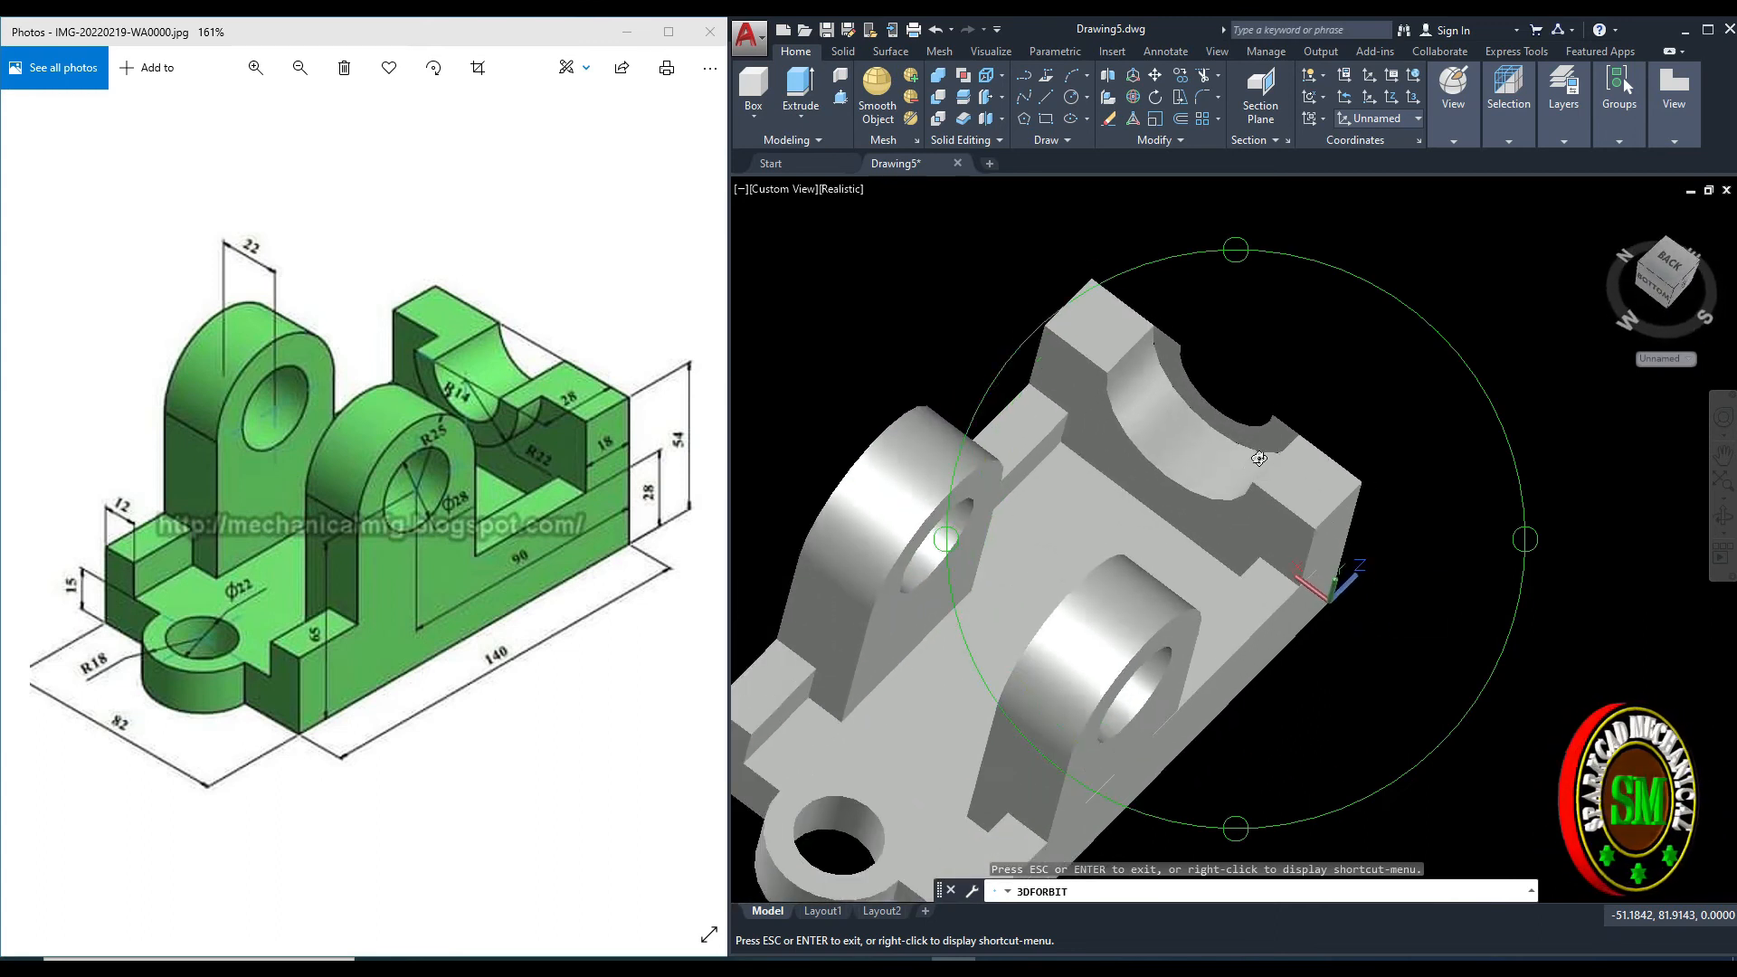
key(Escape)
key(Escape)
key(Escape)
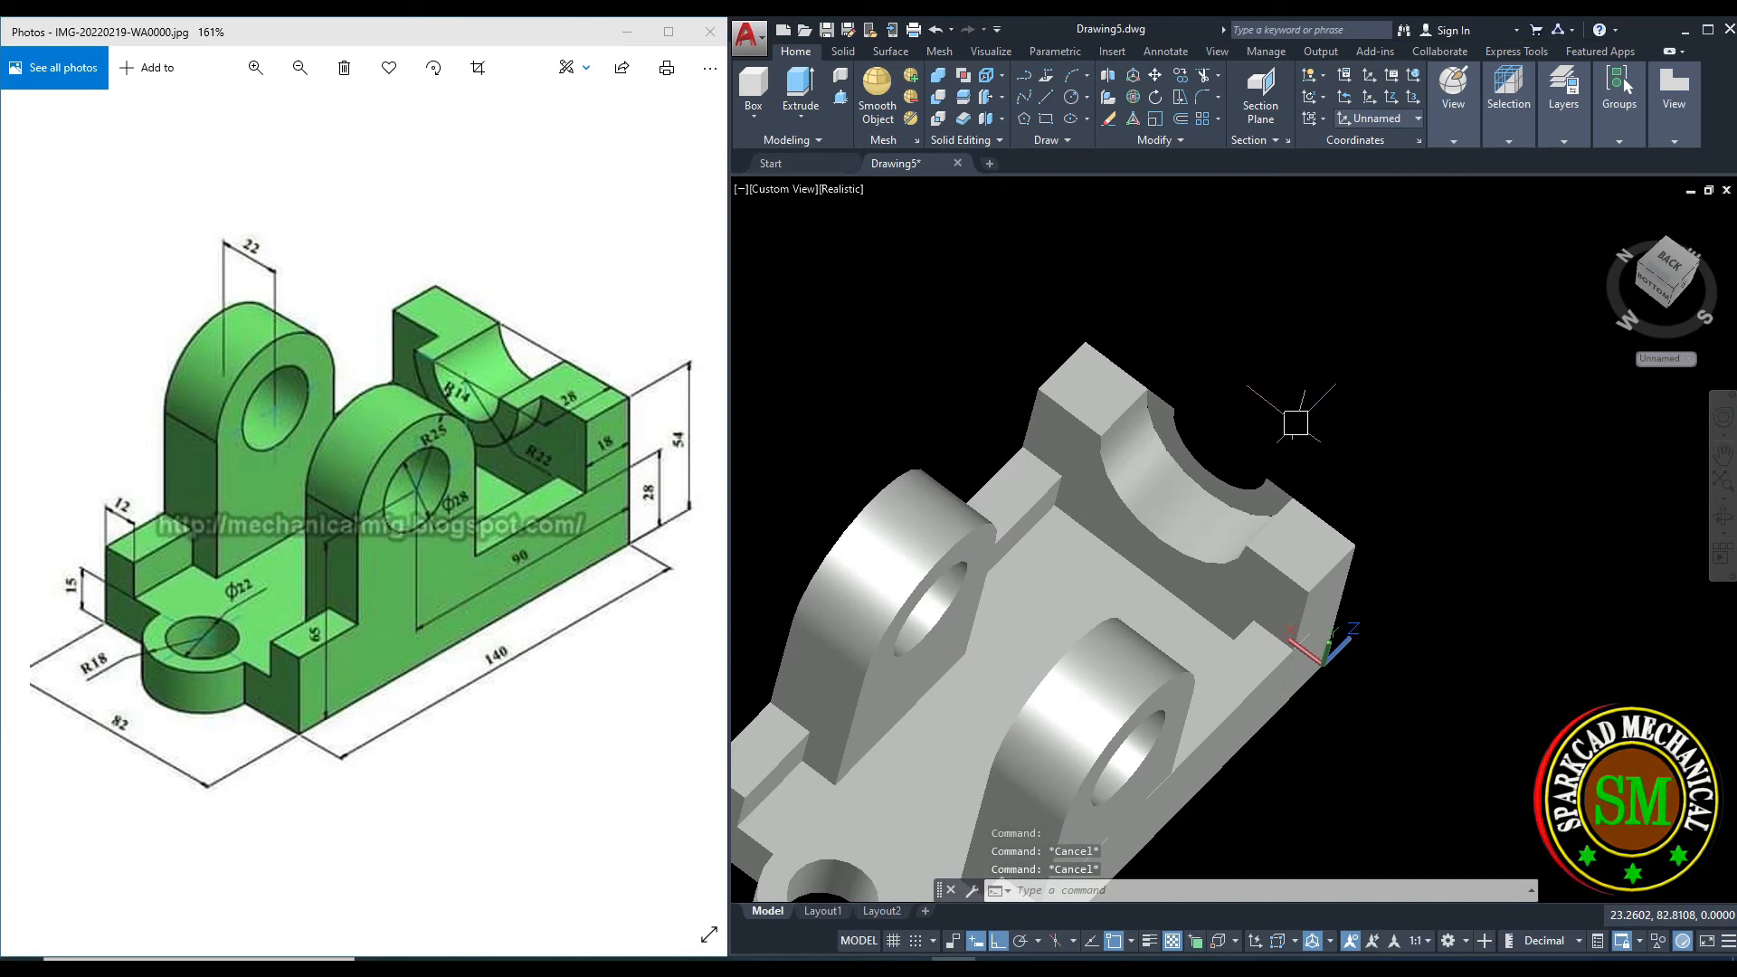
text(ext)
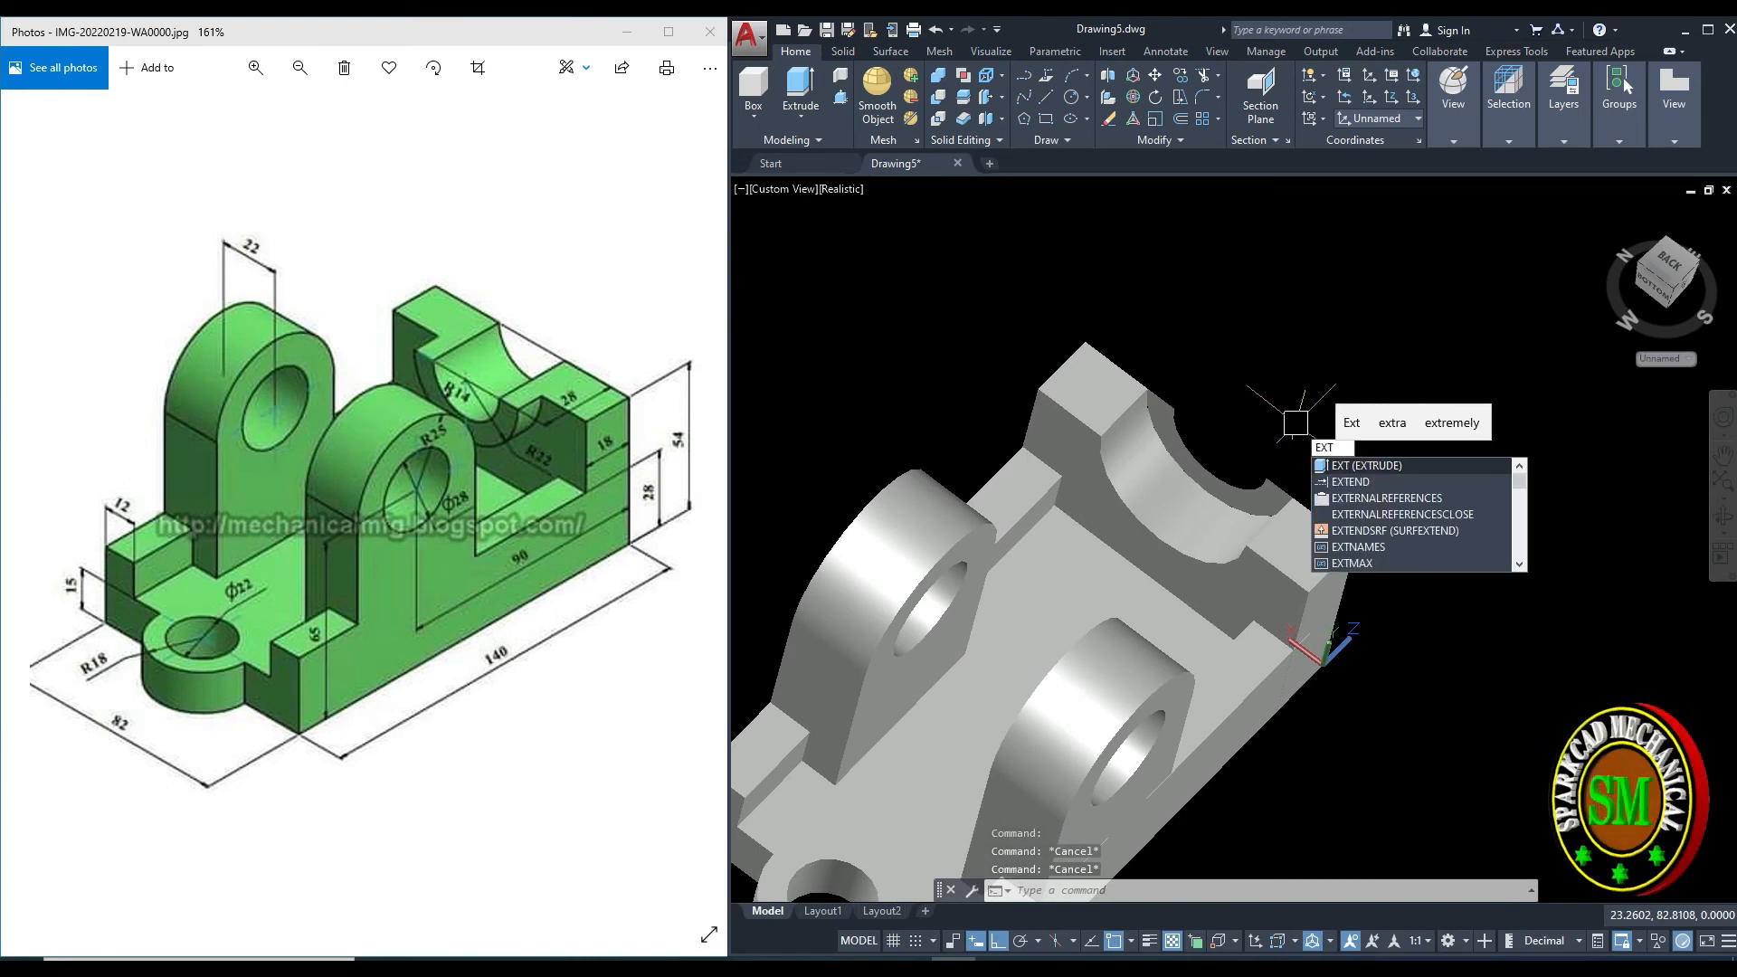
key(Return)
click(1215, 479)
key(Return)
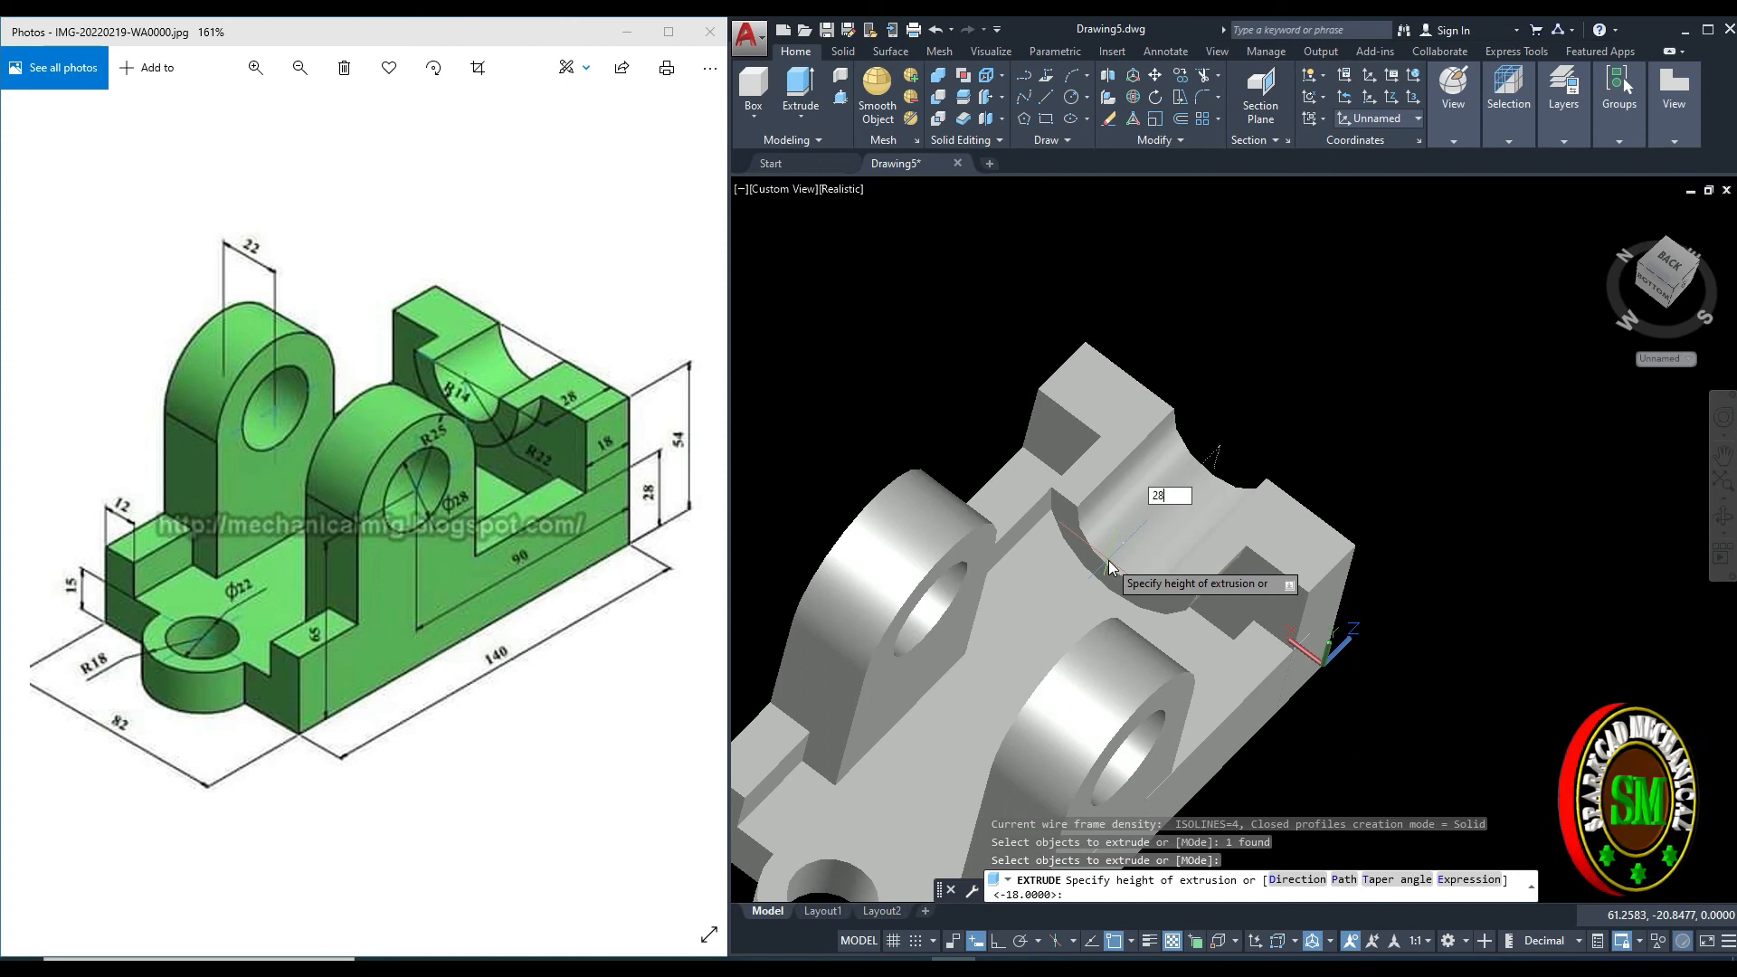
text(28)
key(Return)
middle_drag(1122, 552, 1275, 482)
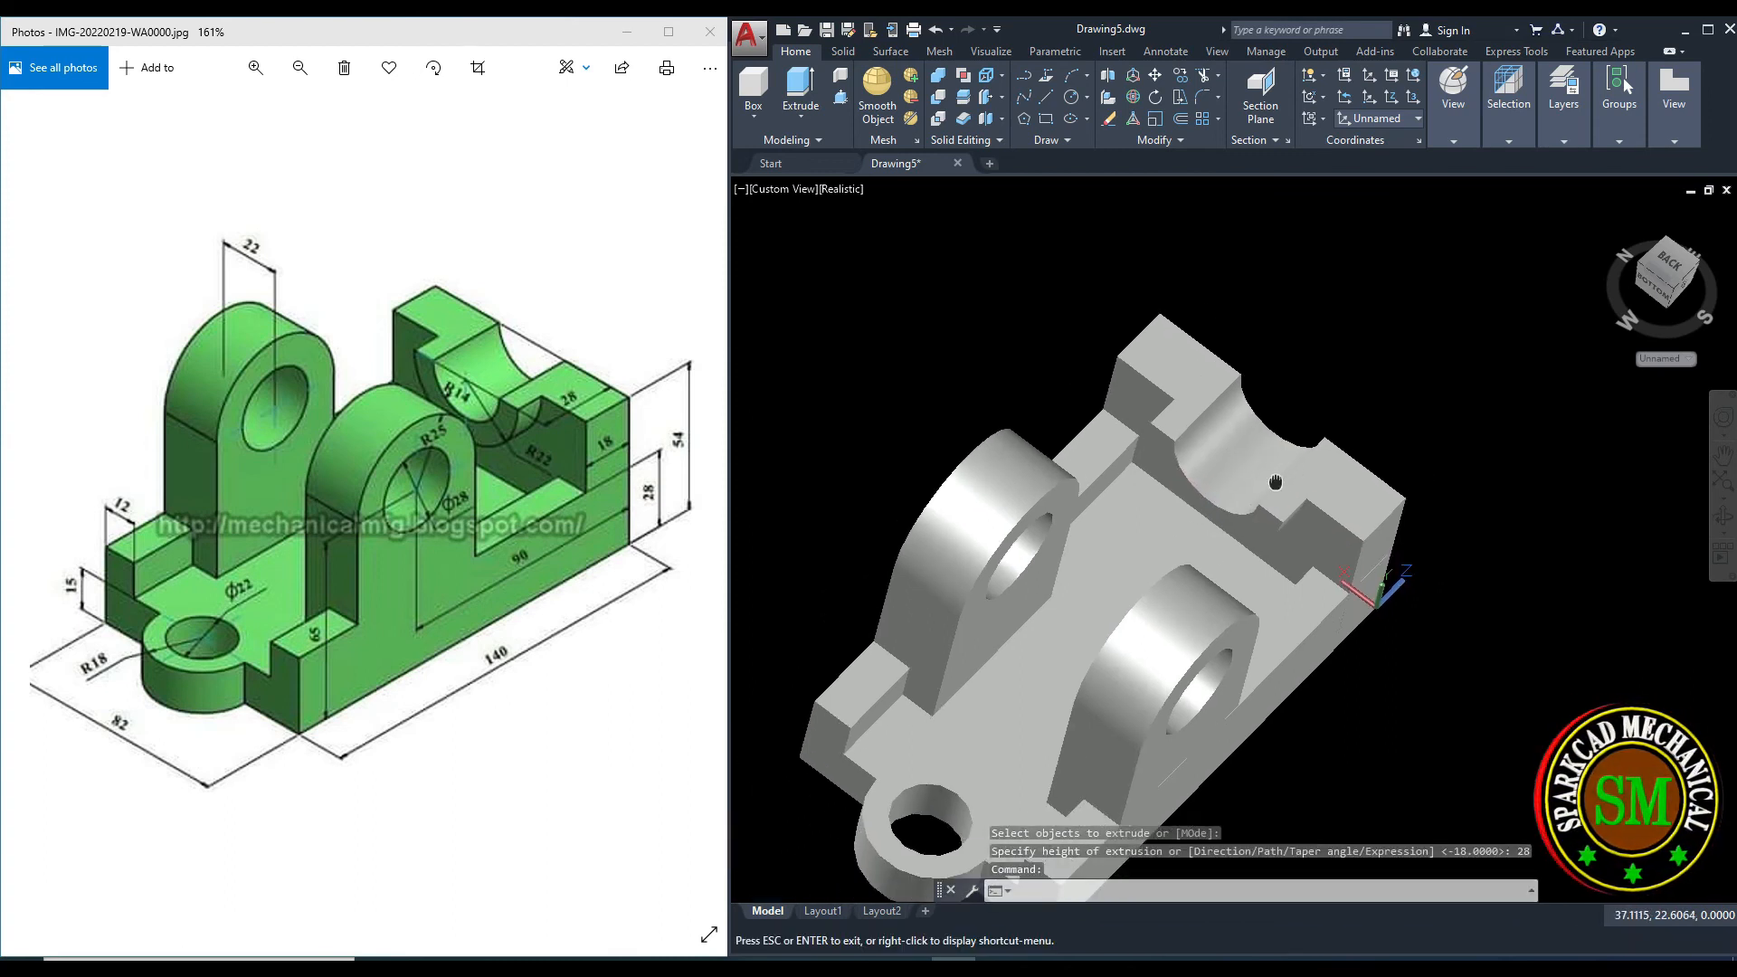
key(Escape)
Union all of the bracket's solids into a single body.
click(1608, 214)
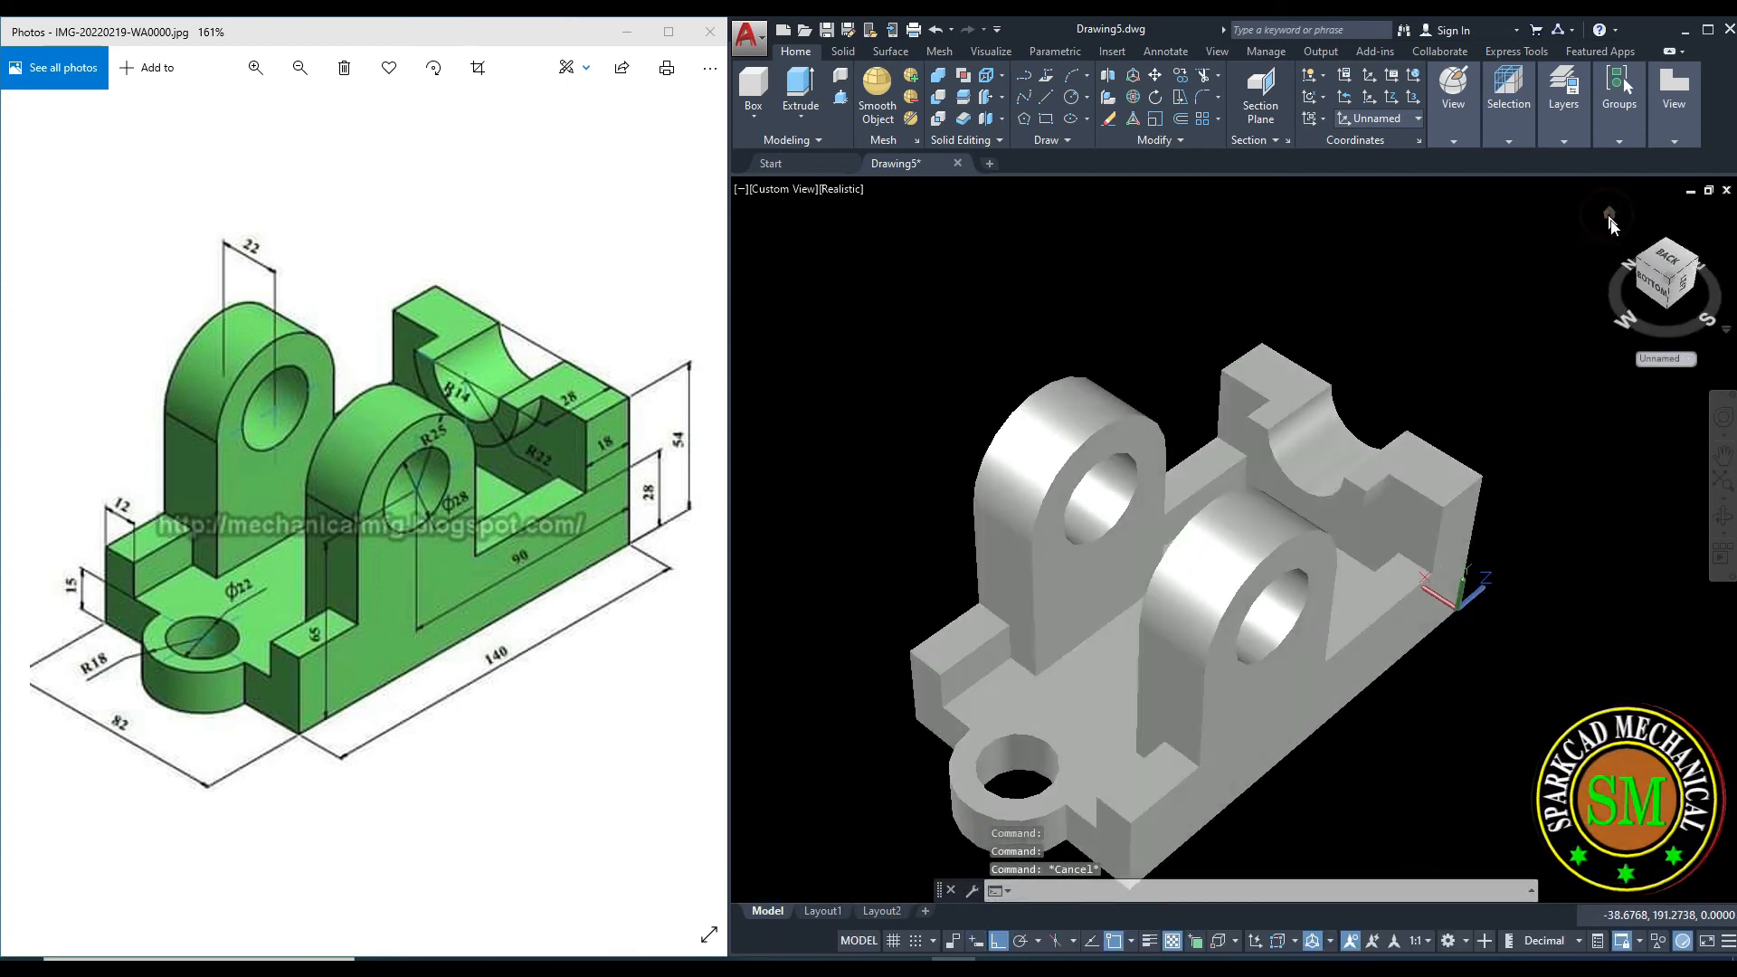
right_click(1649, 271)
click(1638, 291)
middle_drag(1386, 419, 1340, 424)
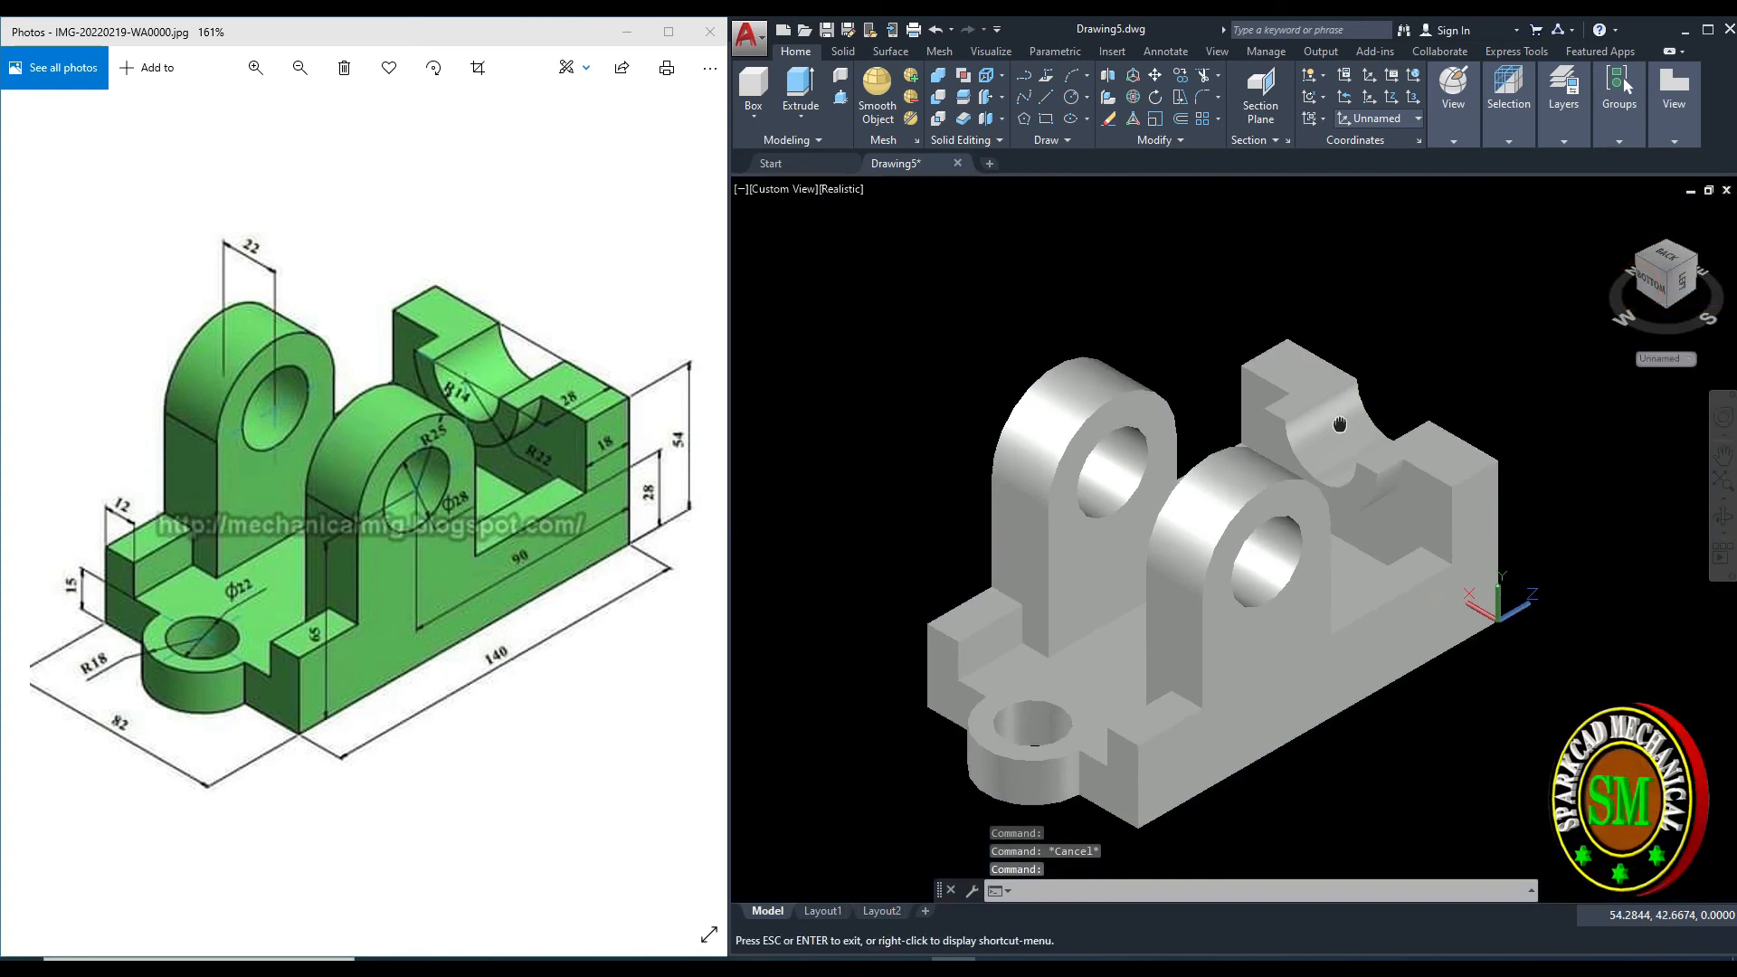
key(Return)
scroll(1278, 460, down, 3)
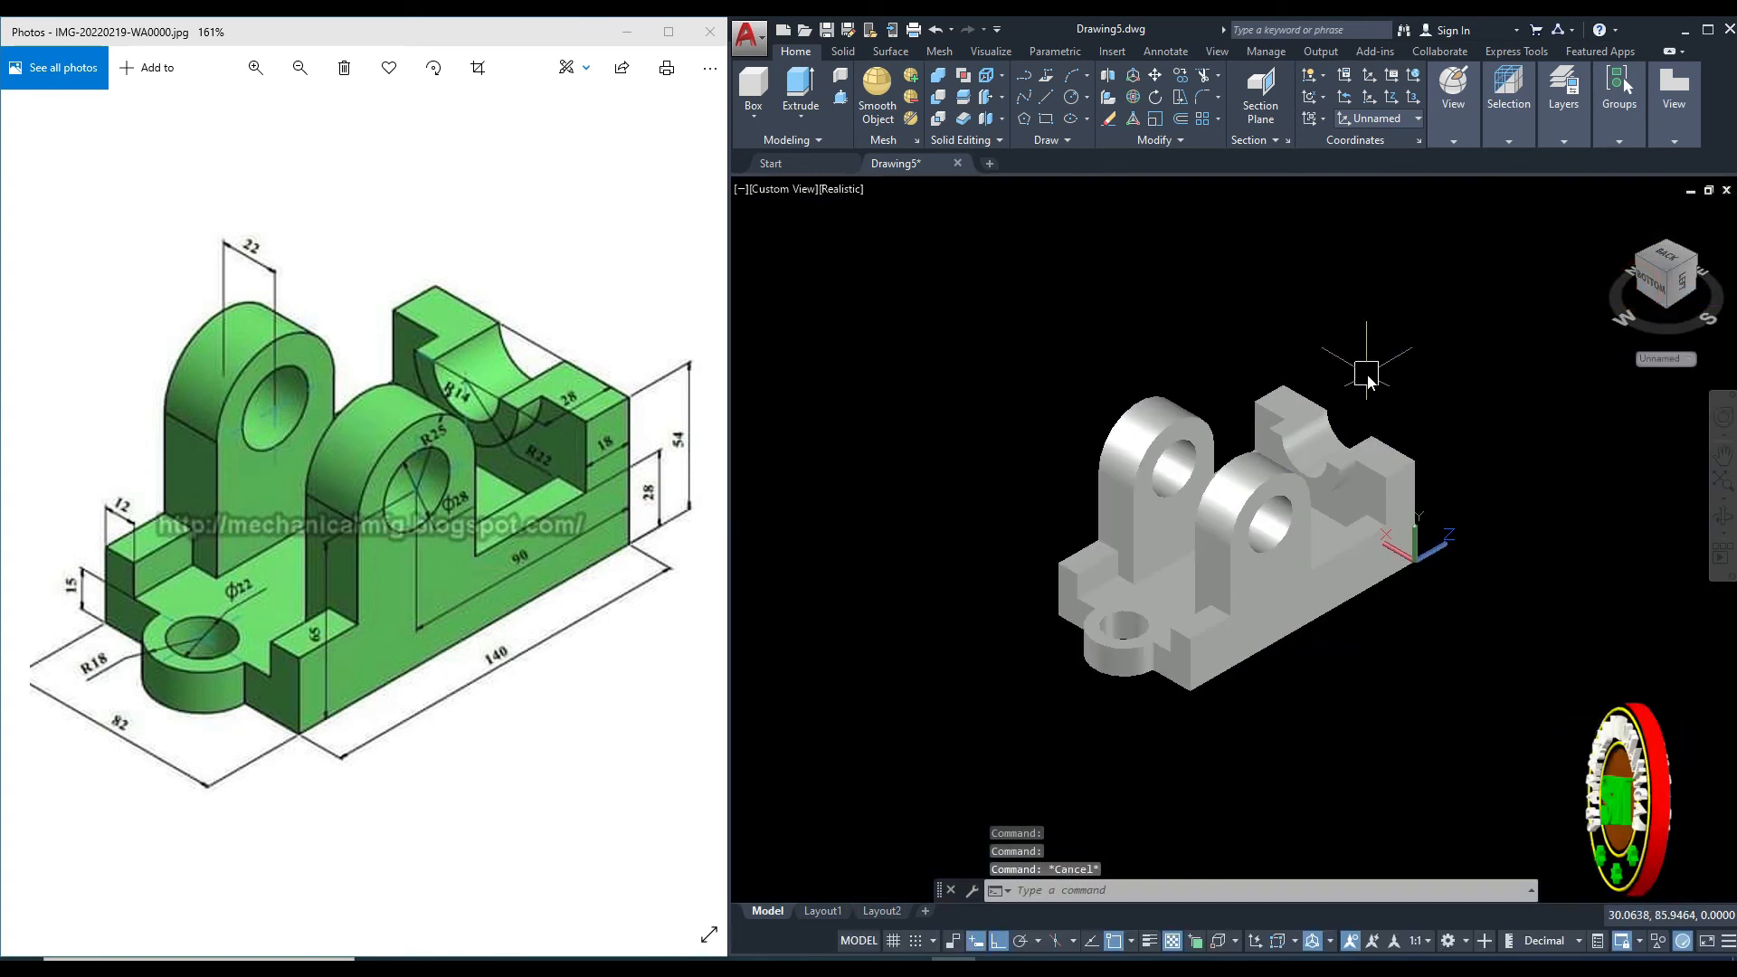
text(union)
key(Return)
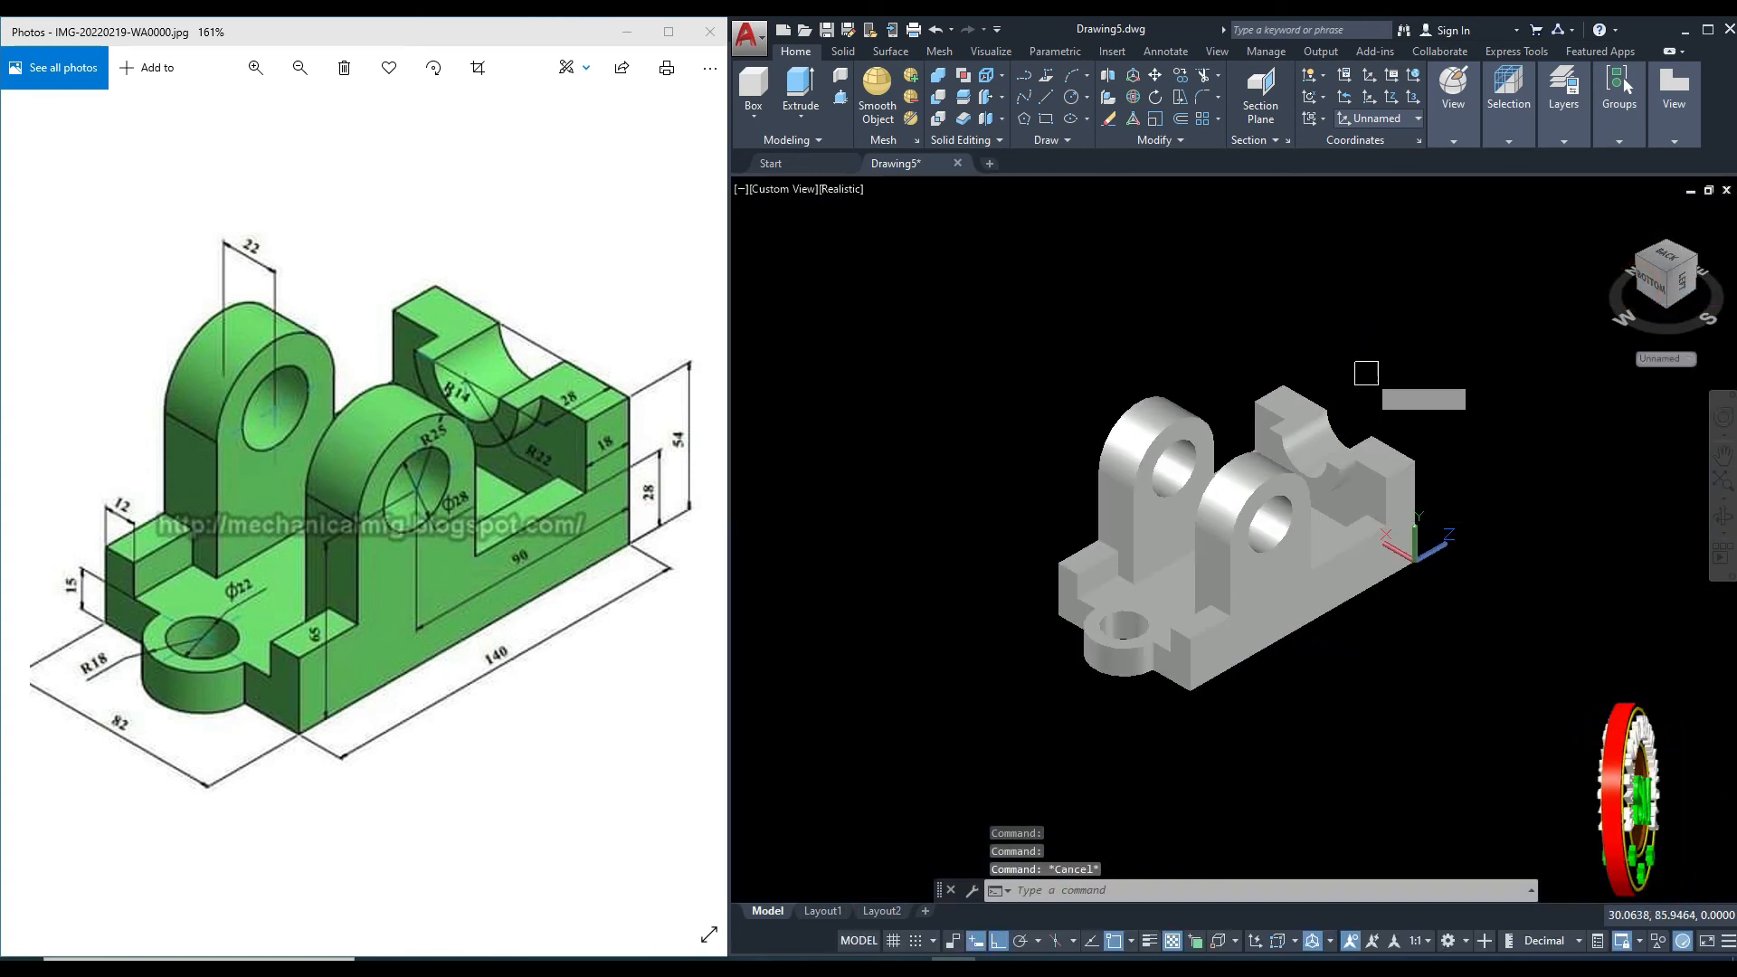
click(1492, 339)
click(992, 656)
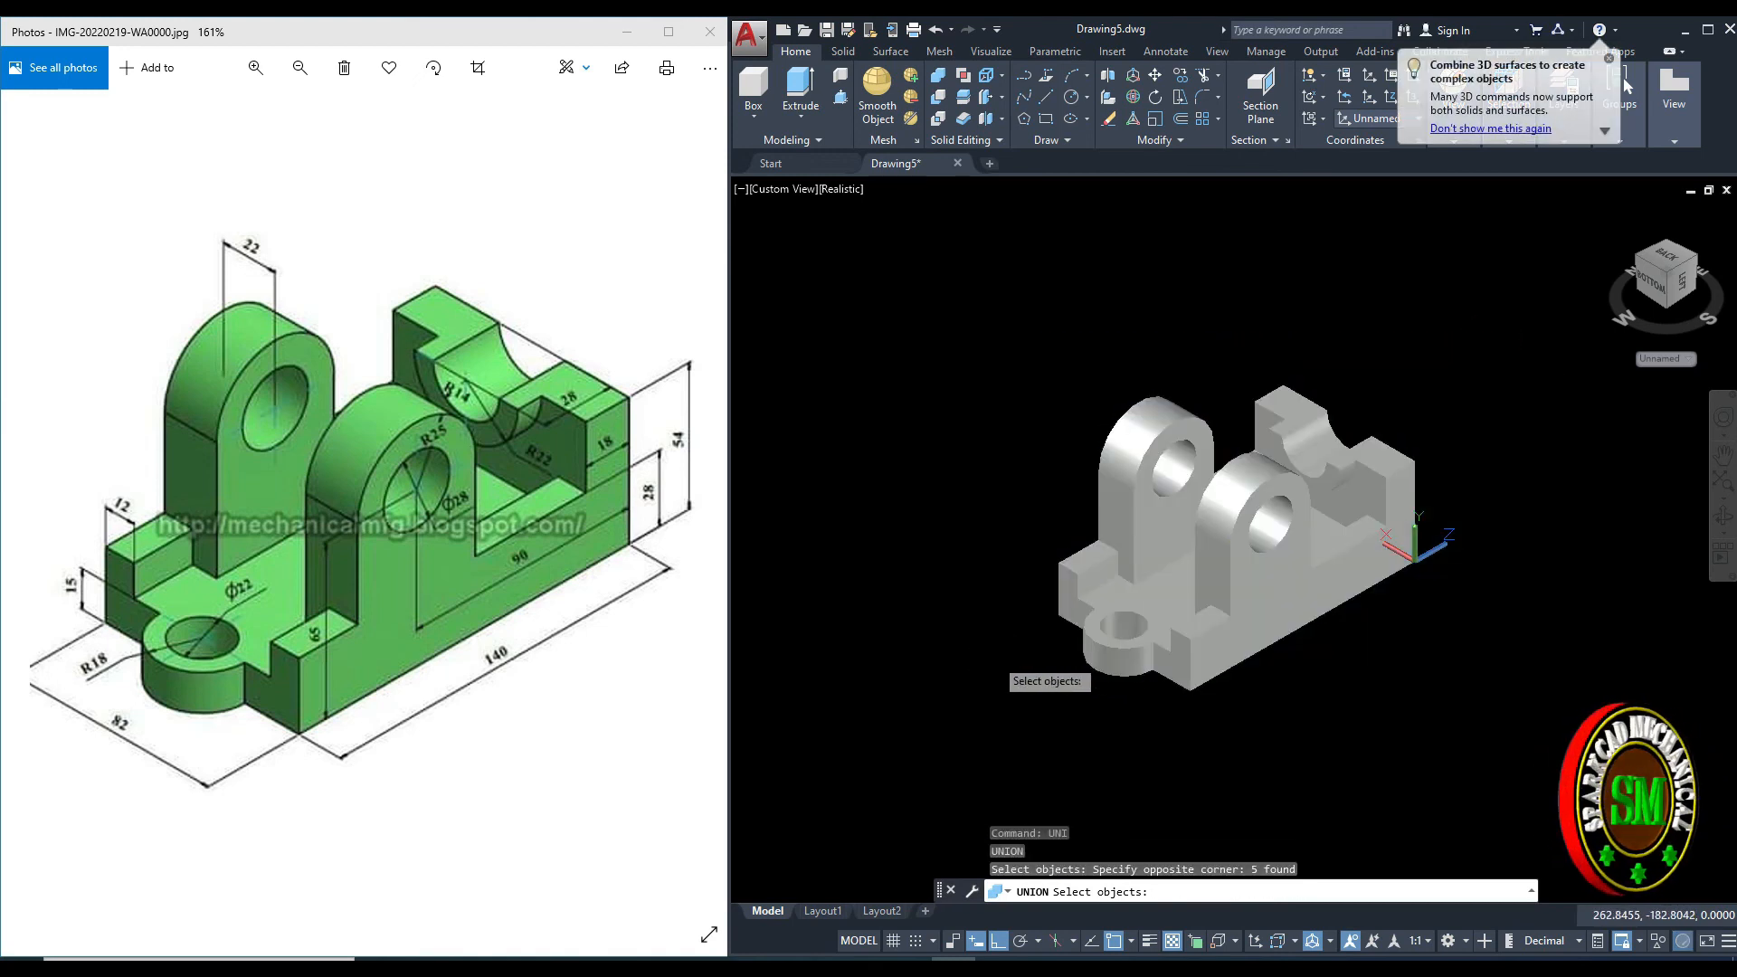
key(Return)
middle_drag(1147, 659, 1118, 662)
key(Escape)
click(1145, 647)
key(Escape)
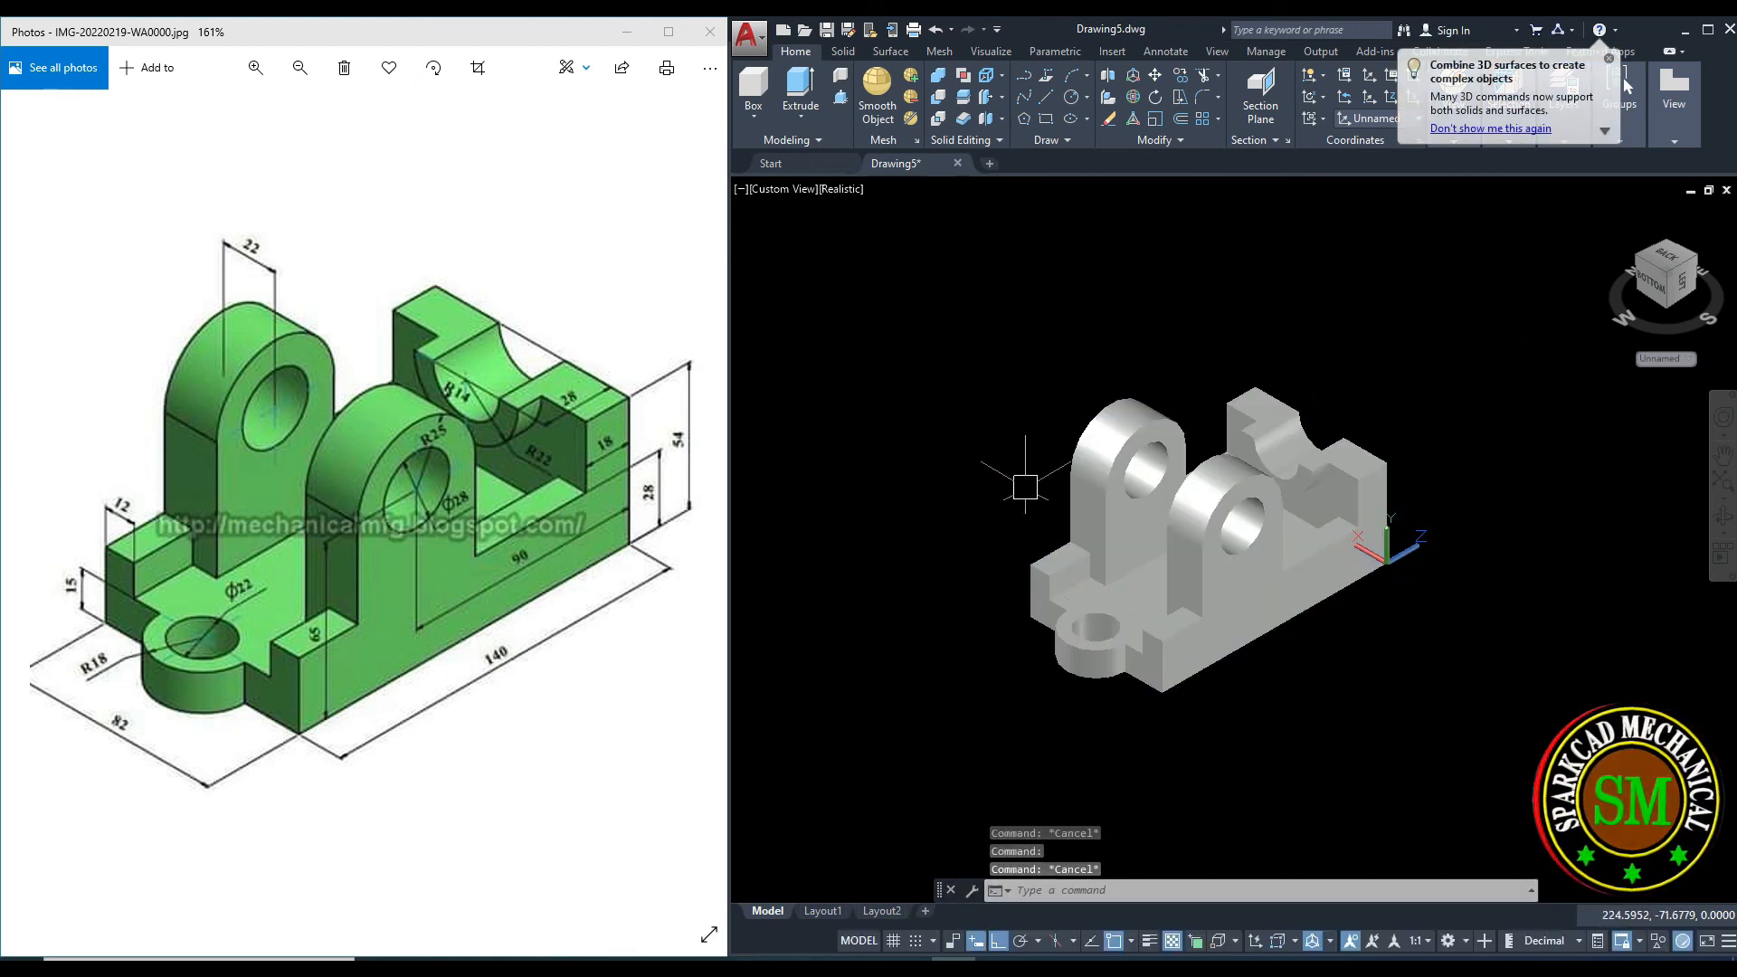
Check that the bracket selects as one solid and set the visual style to Shaded.
click(1099, 419)
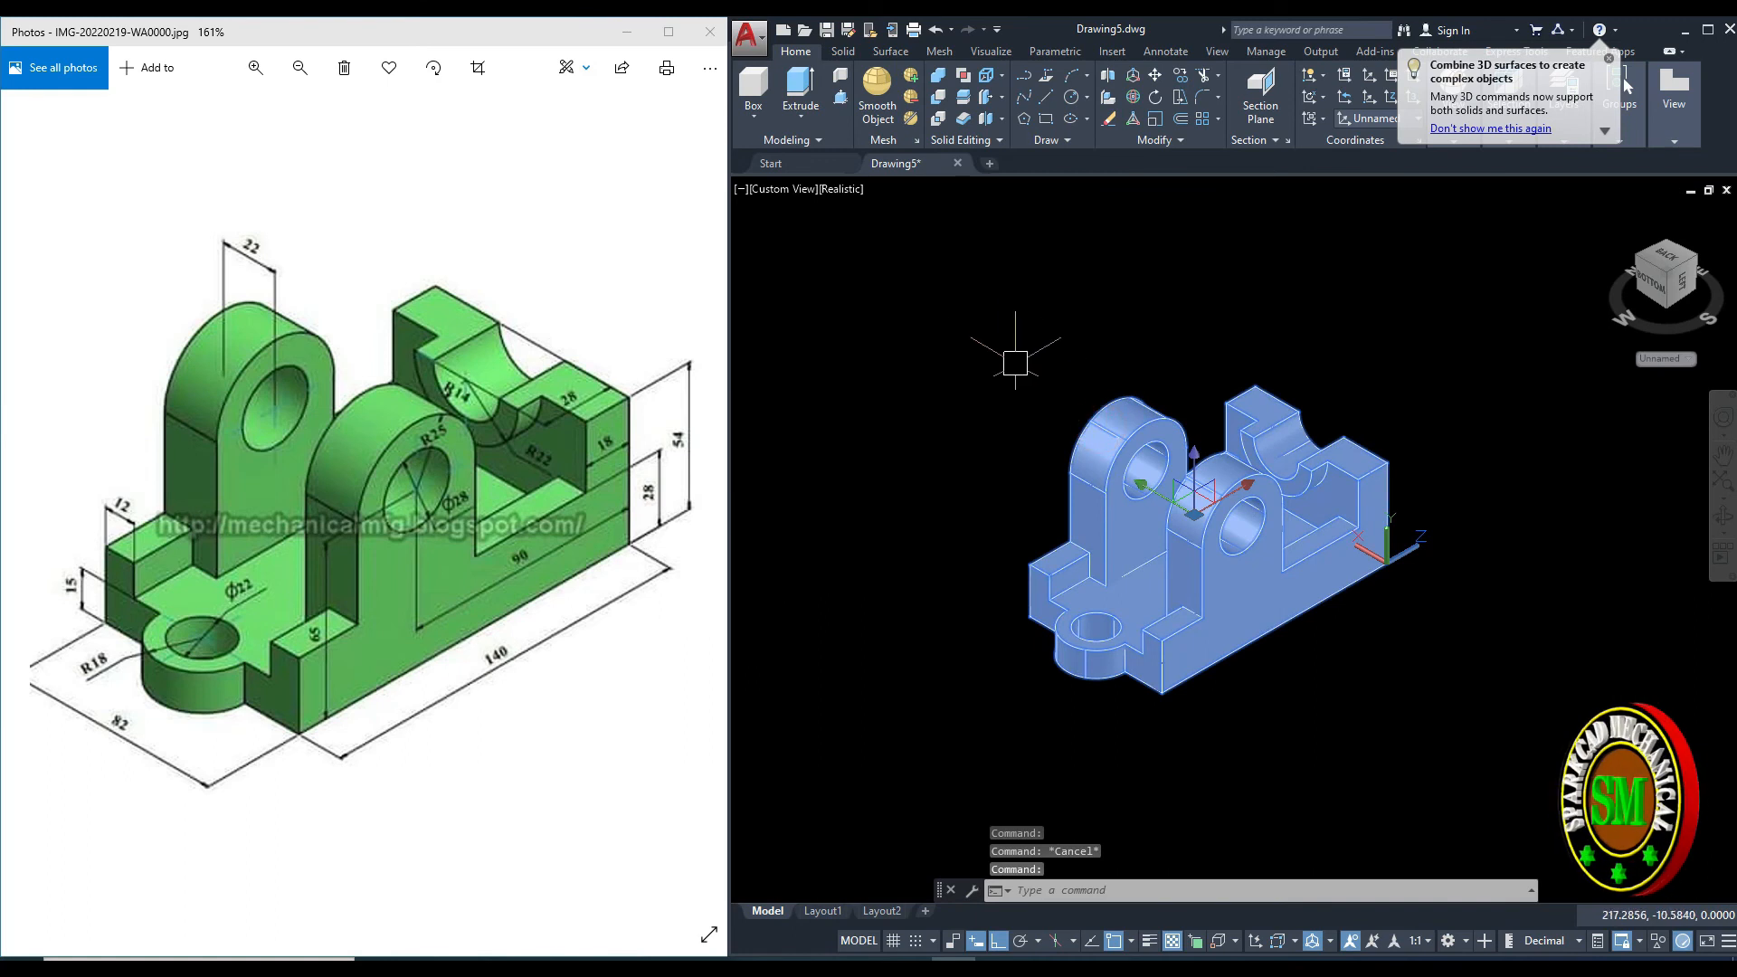
key(Escape)
click(841, 189)
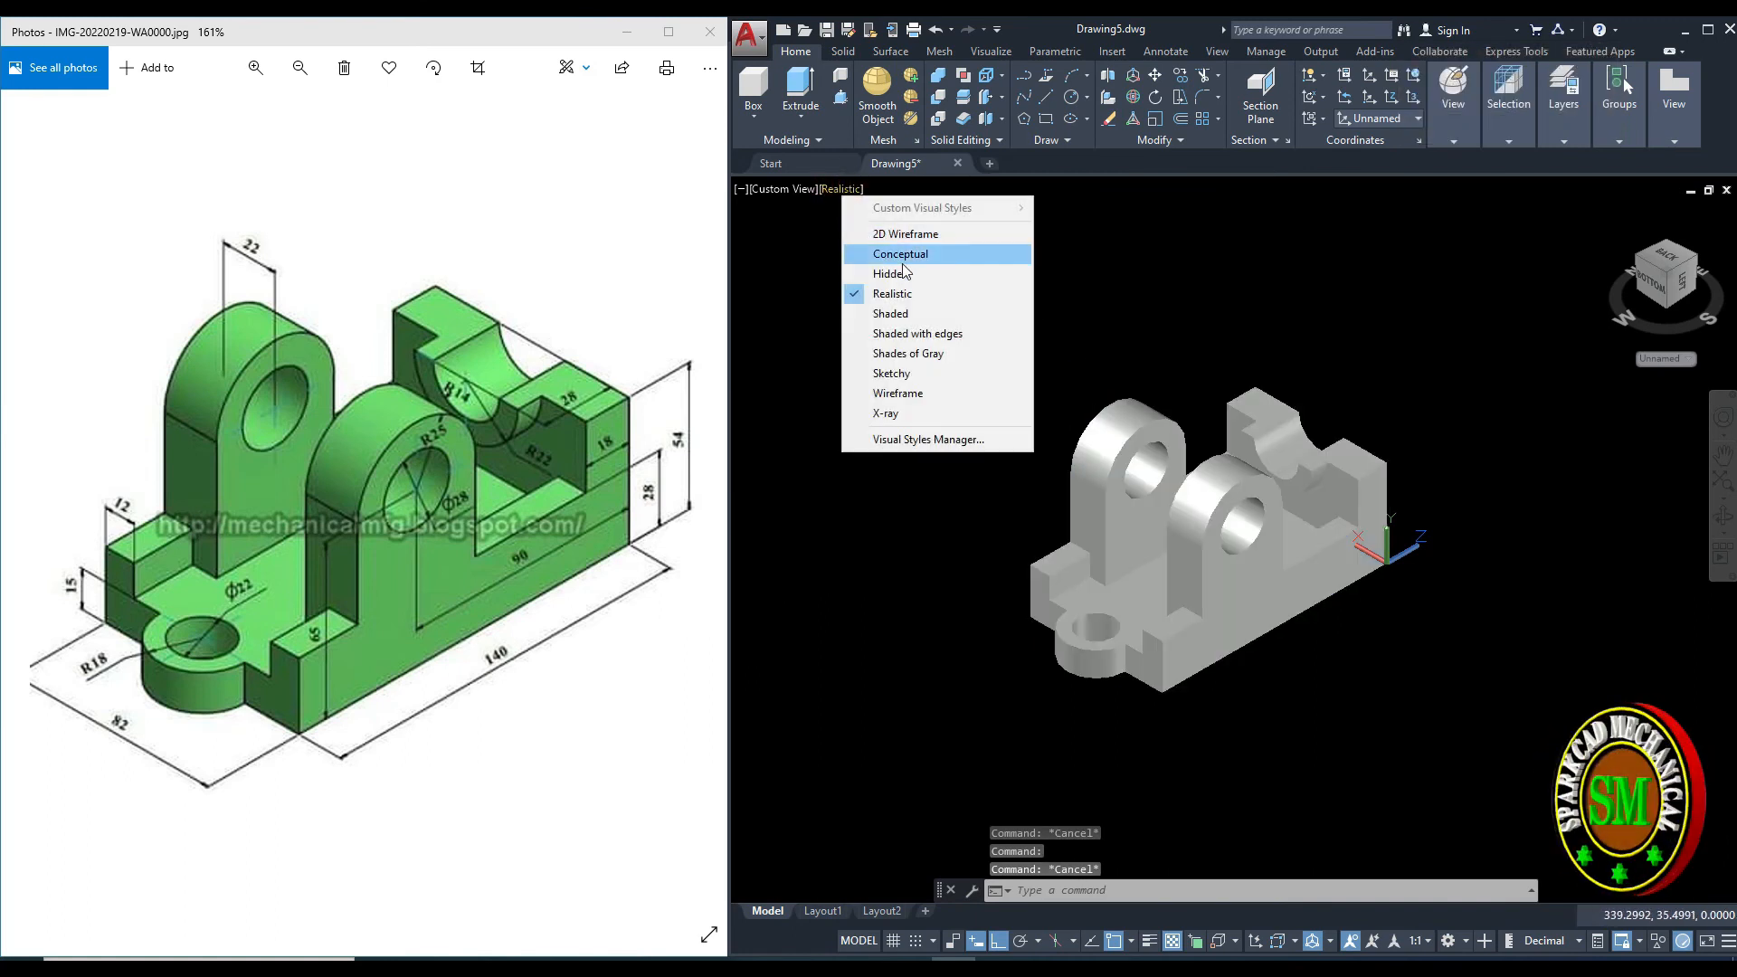
click(910, 314)
middle_drag(1346, 513, 1273, 494)
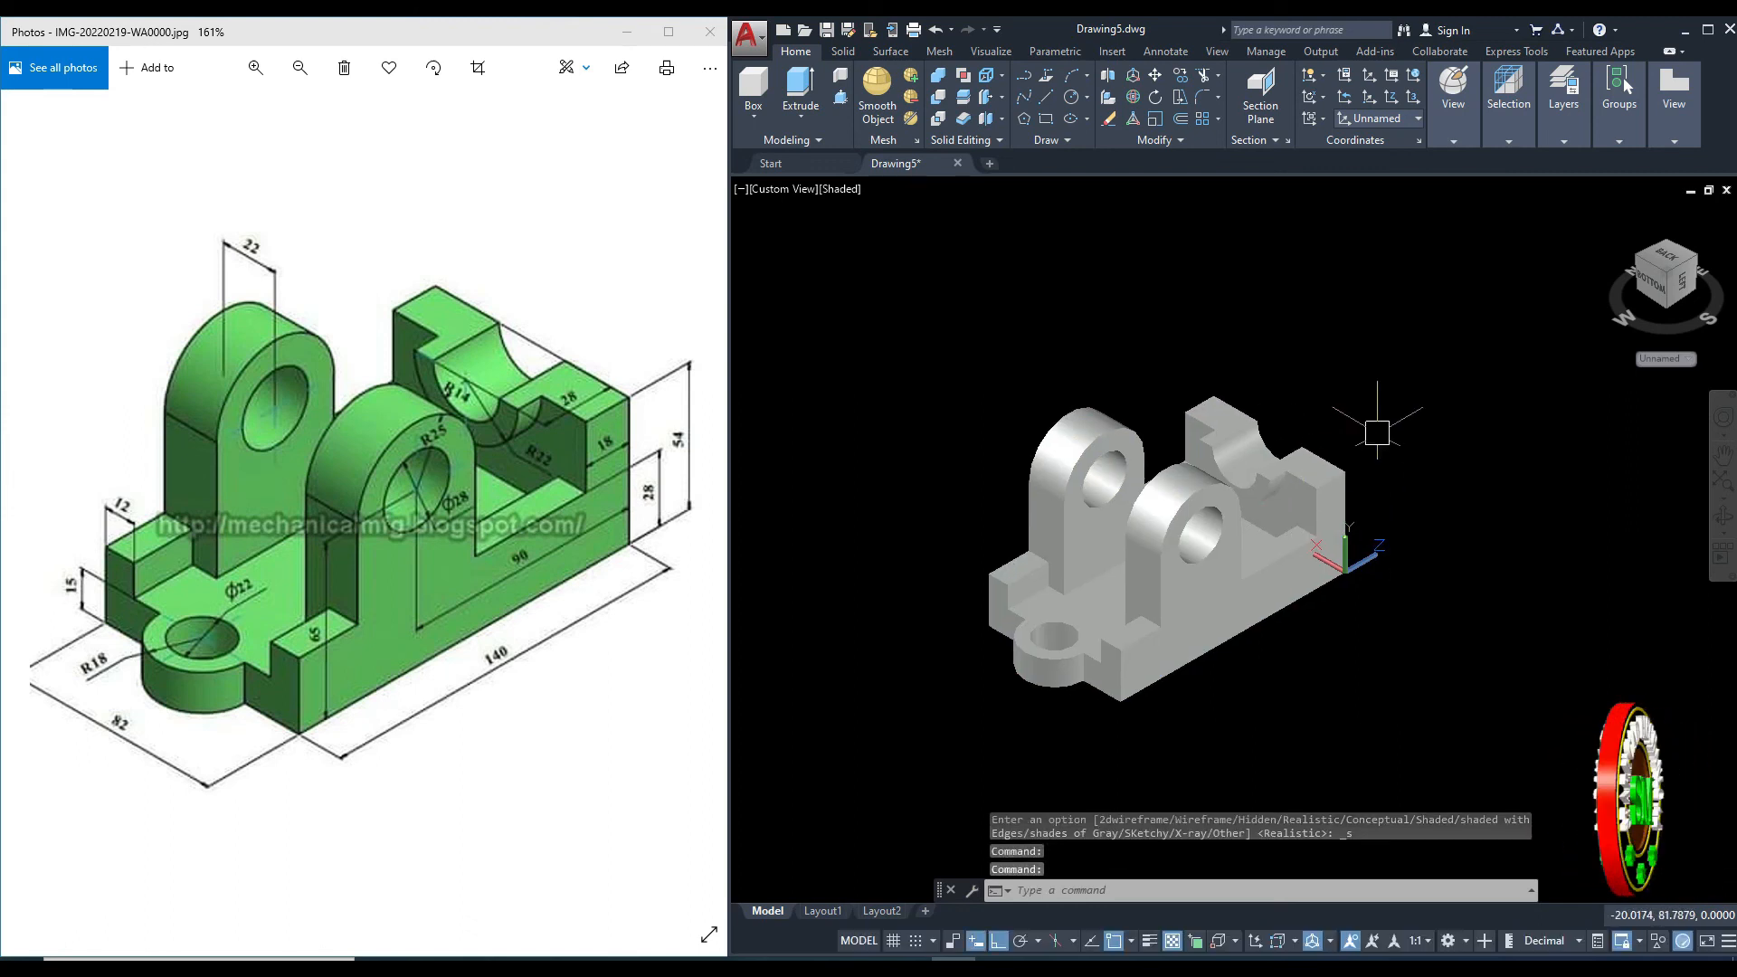
key(Escape)
Set the color of the united bracket solid to Green.
scroll(1321, 434, up, 2)
click(1320, 463)
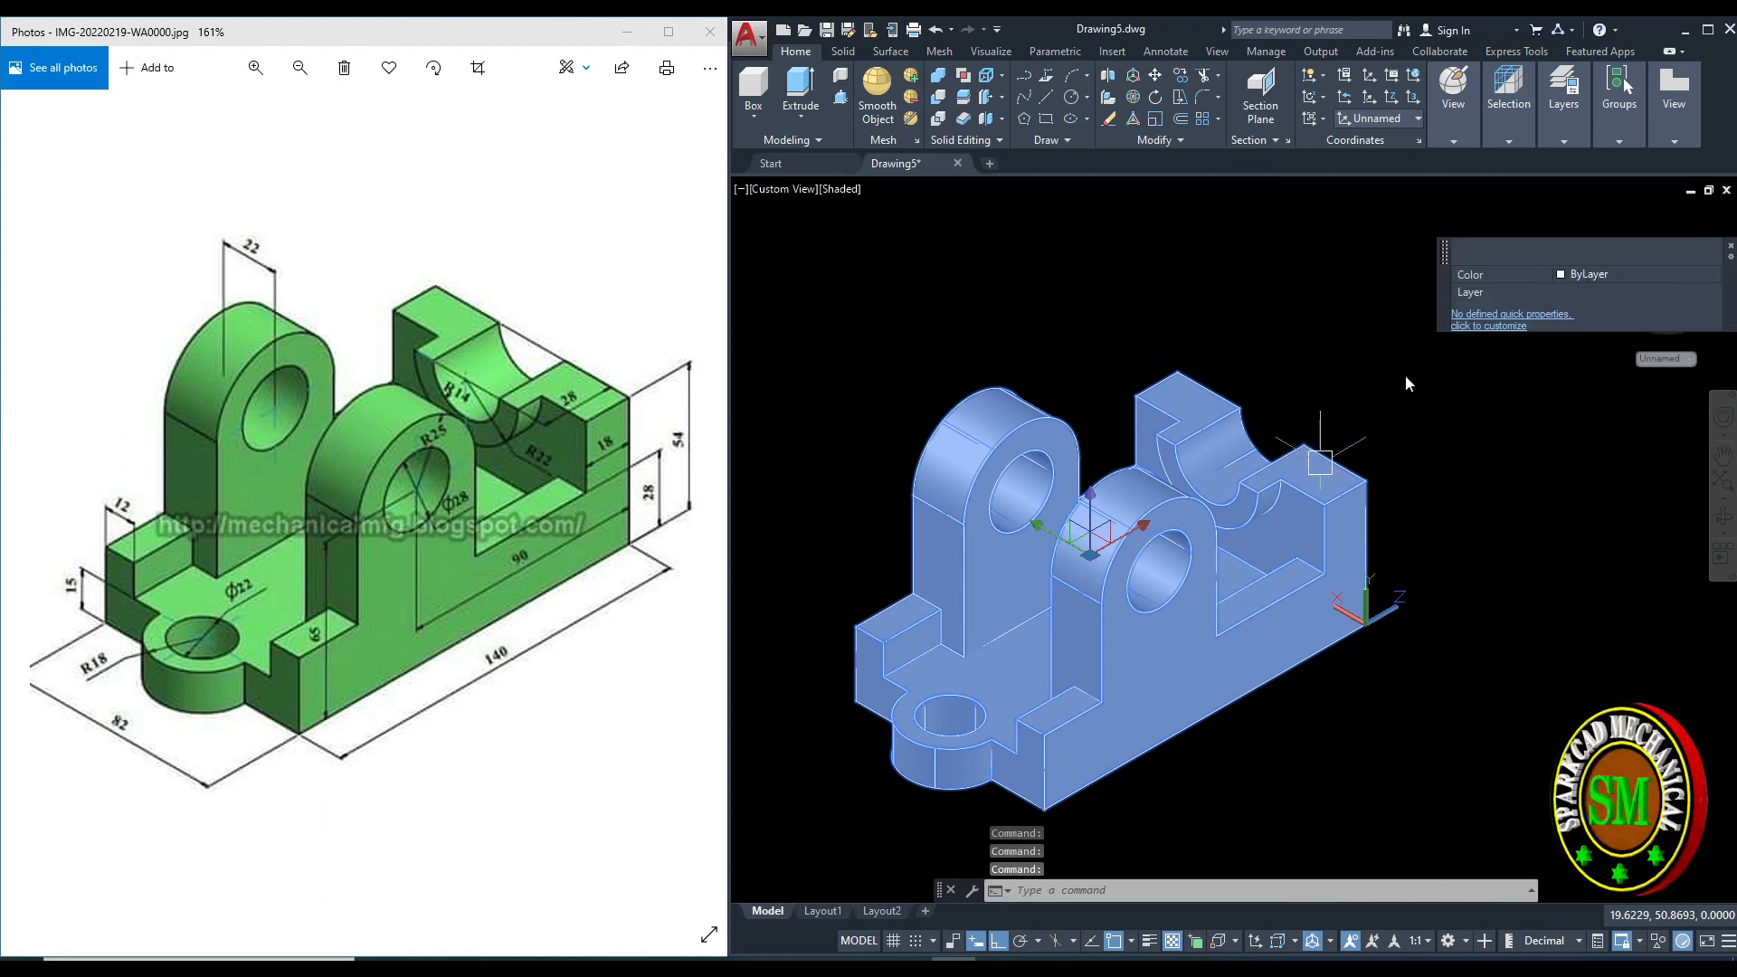
click(1606, 277)
click(1585, 355)
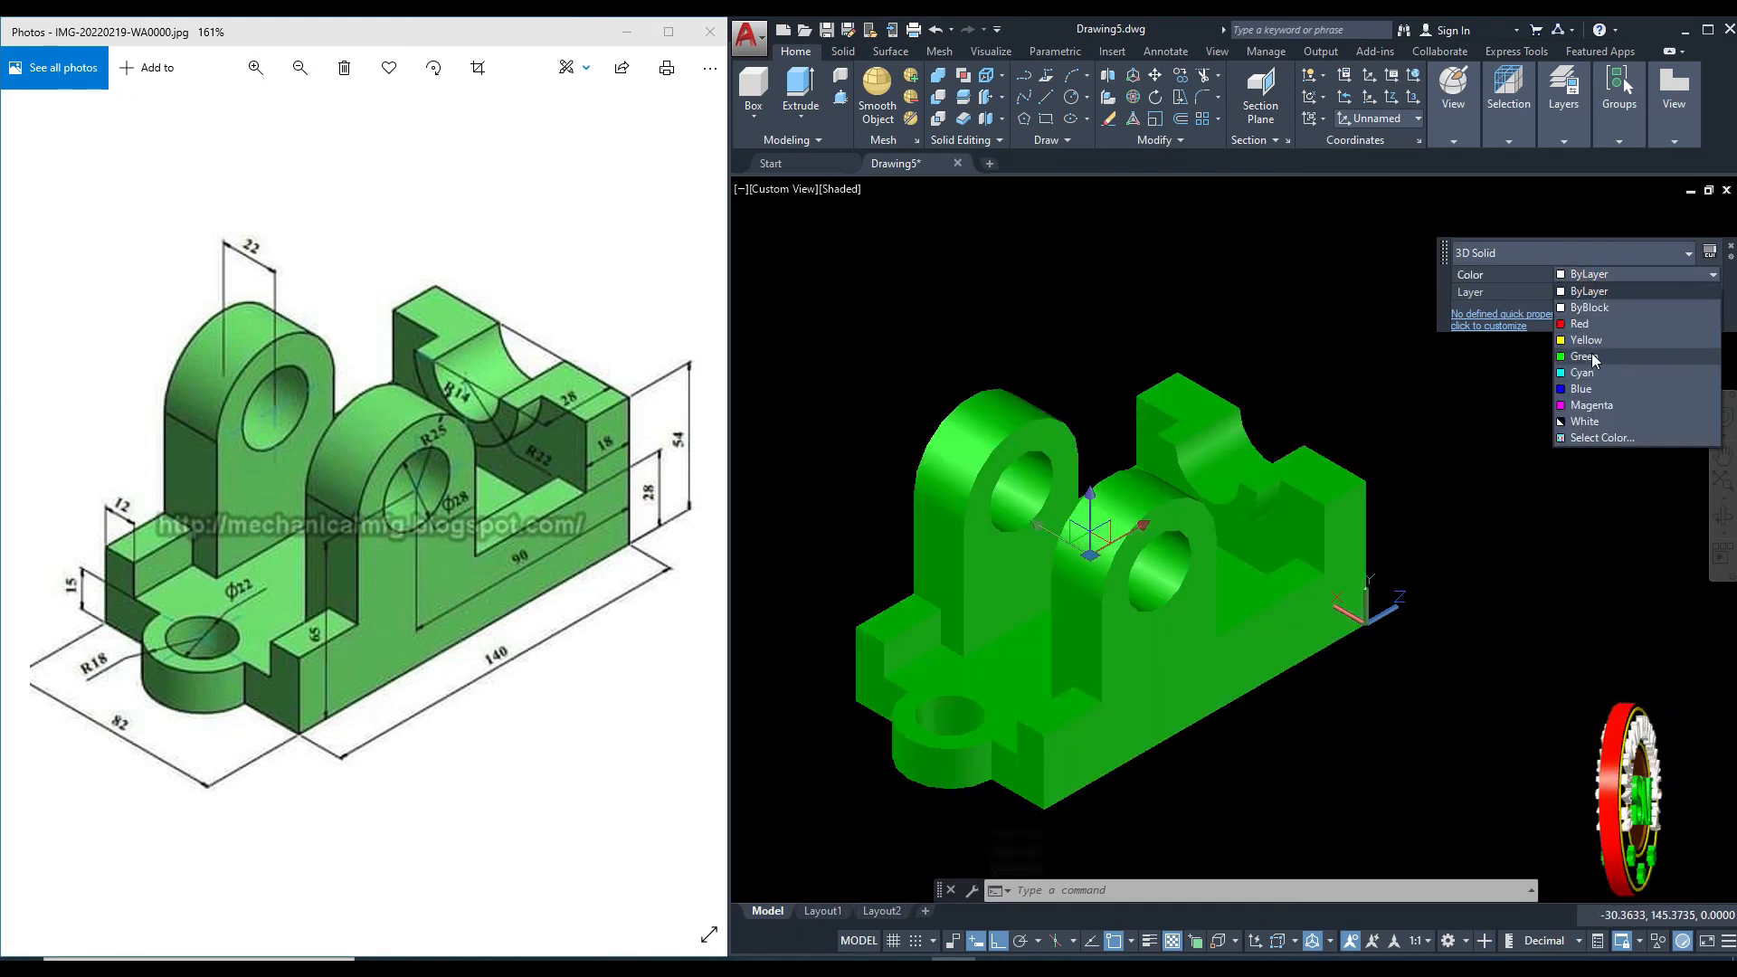
key(Escape)
mouse_move(1261, 376)
middle_down()
mouse_move(1347, 338)
mouse_move(1290, 380)
middle_up()
scroll(1332, 349, down, 2)
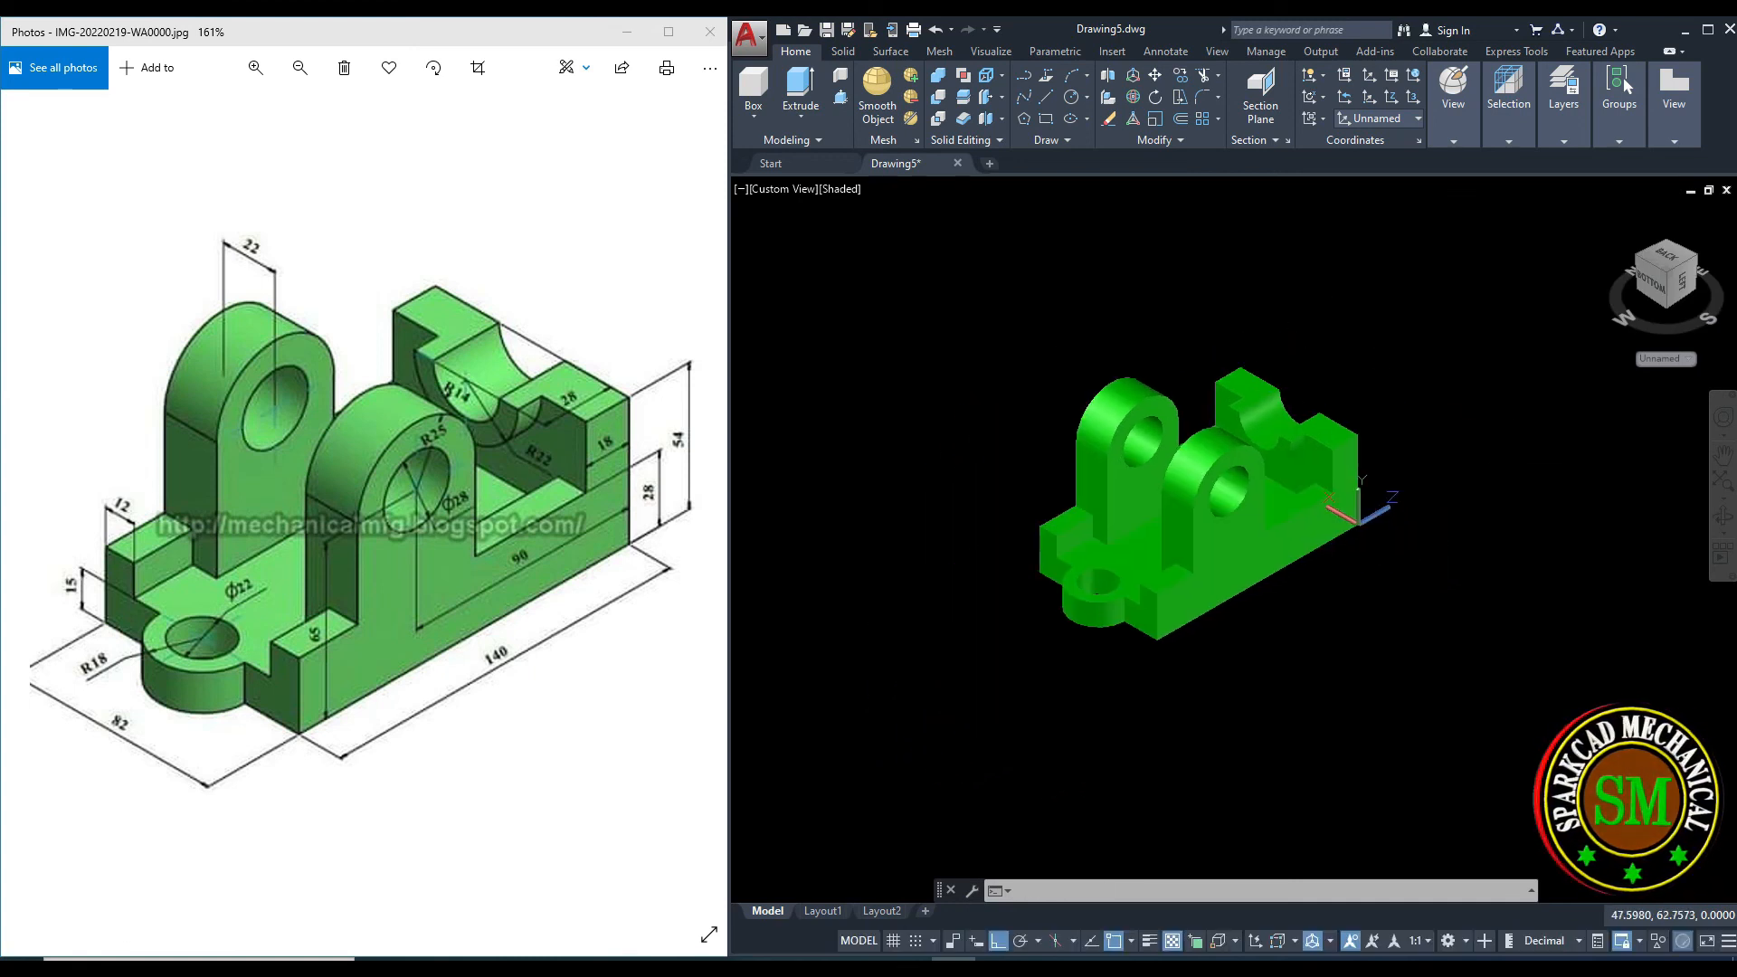
Examine the finished green bracket from several sides with a free 3D orbit.
text(3d)
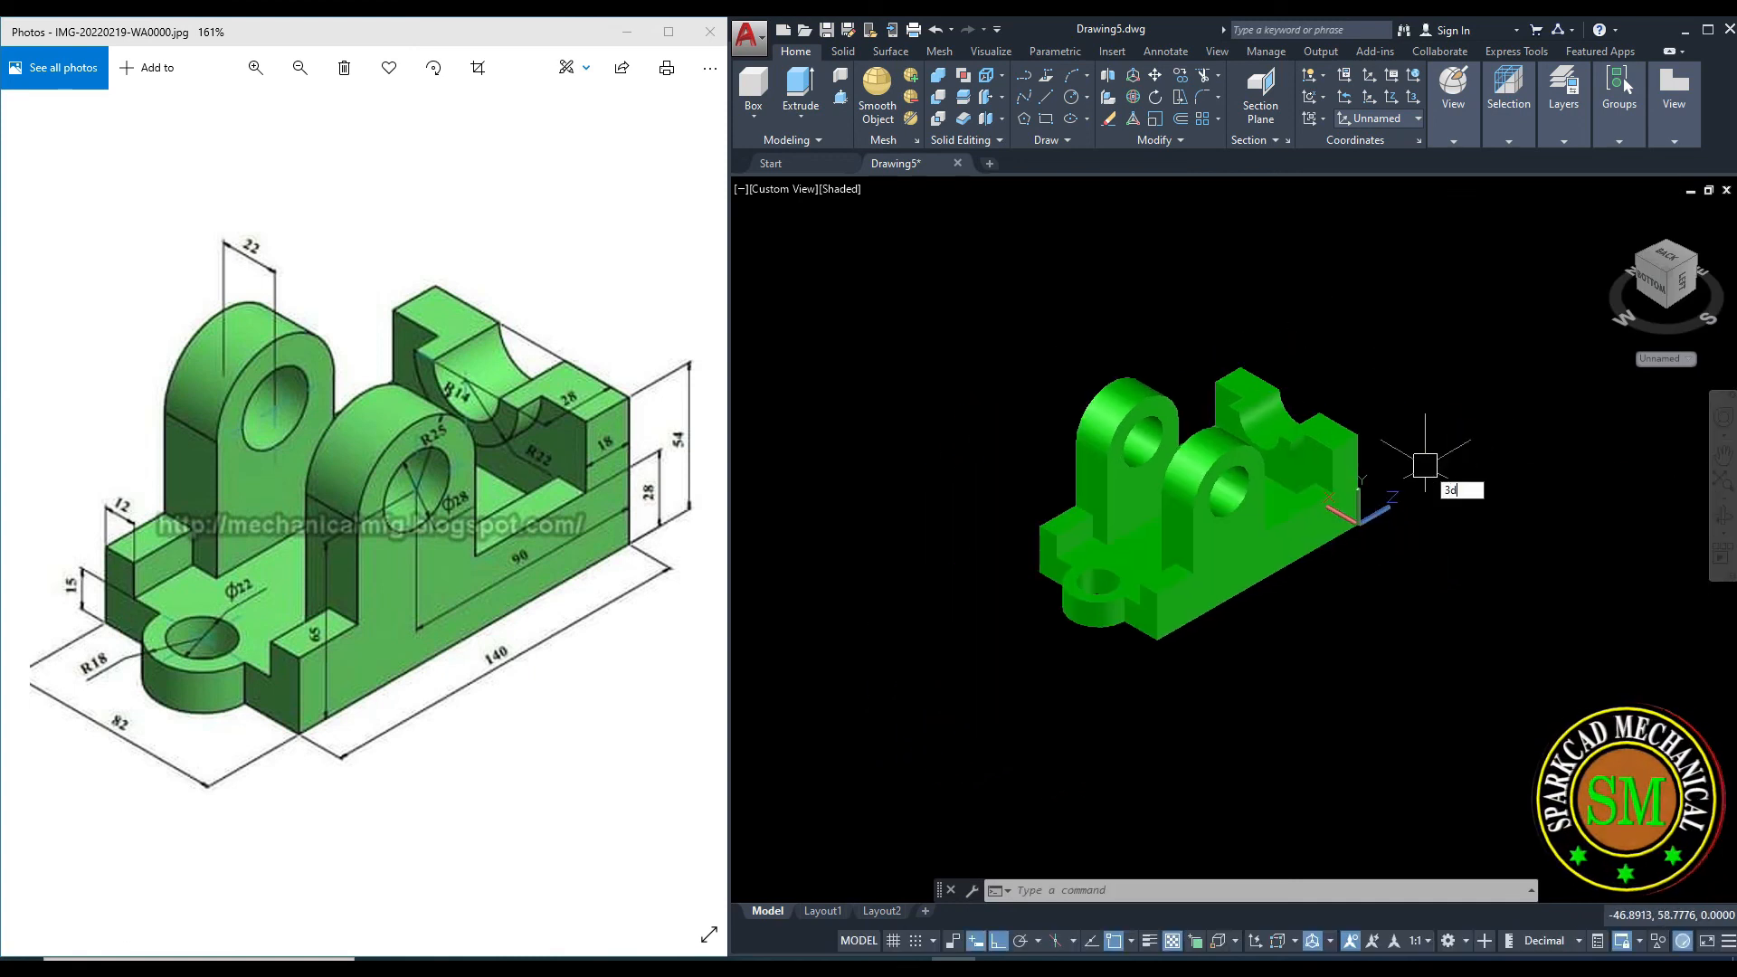
key(Return)
drag(1321, 427, 1119, 553)
scroll(1137, 493, up, 7)
drag(1241, 453, 1361, 499)
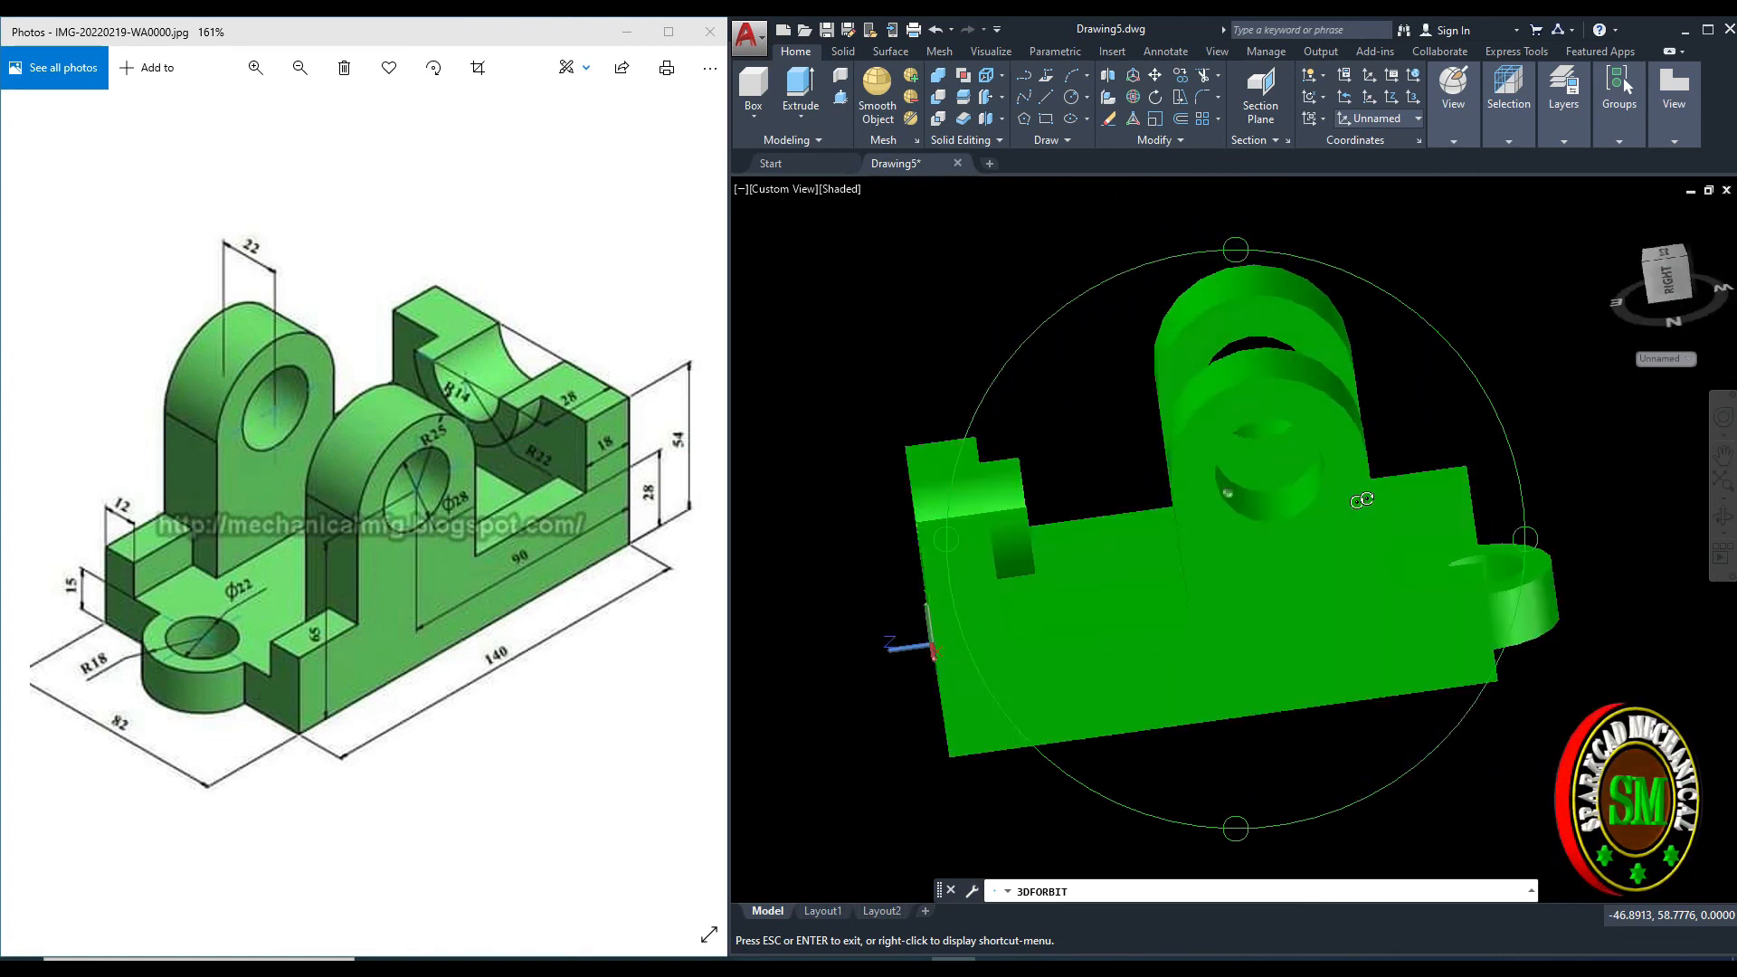
drag(1361, 499, 1150, 659)
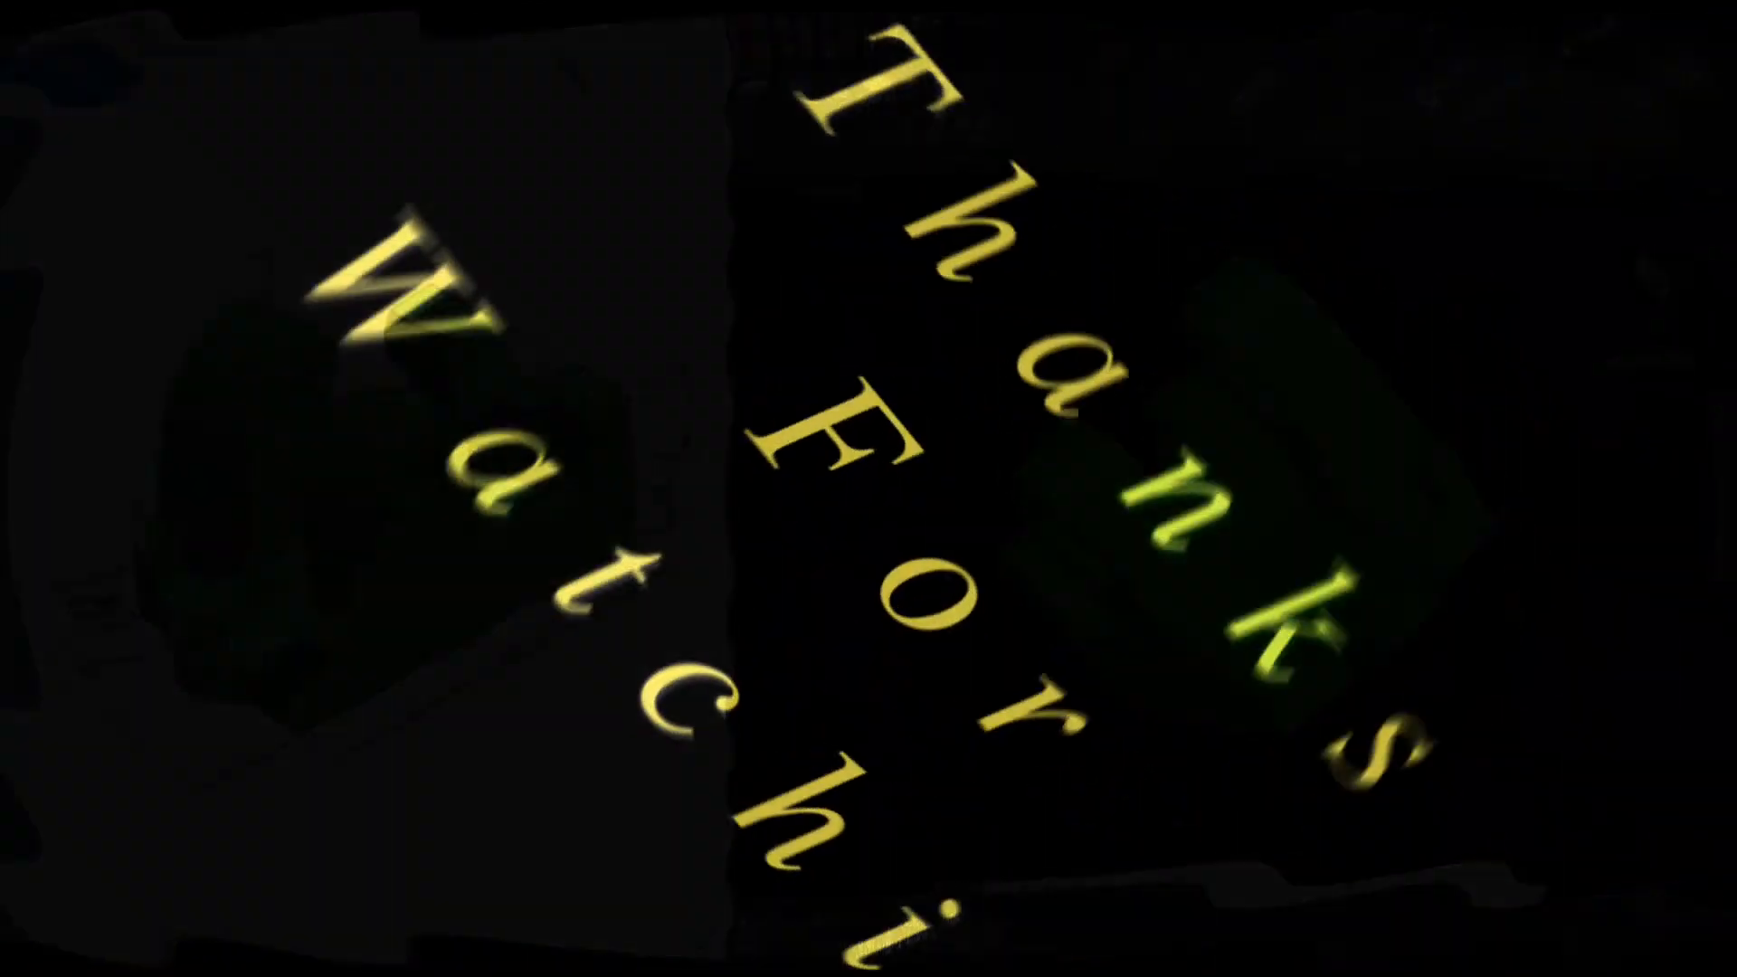